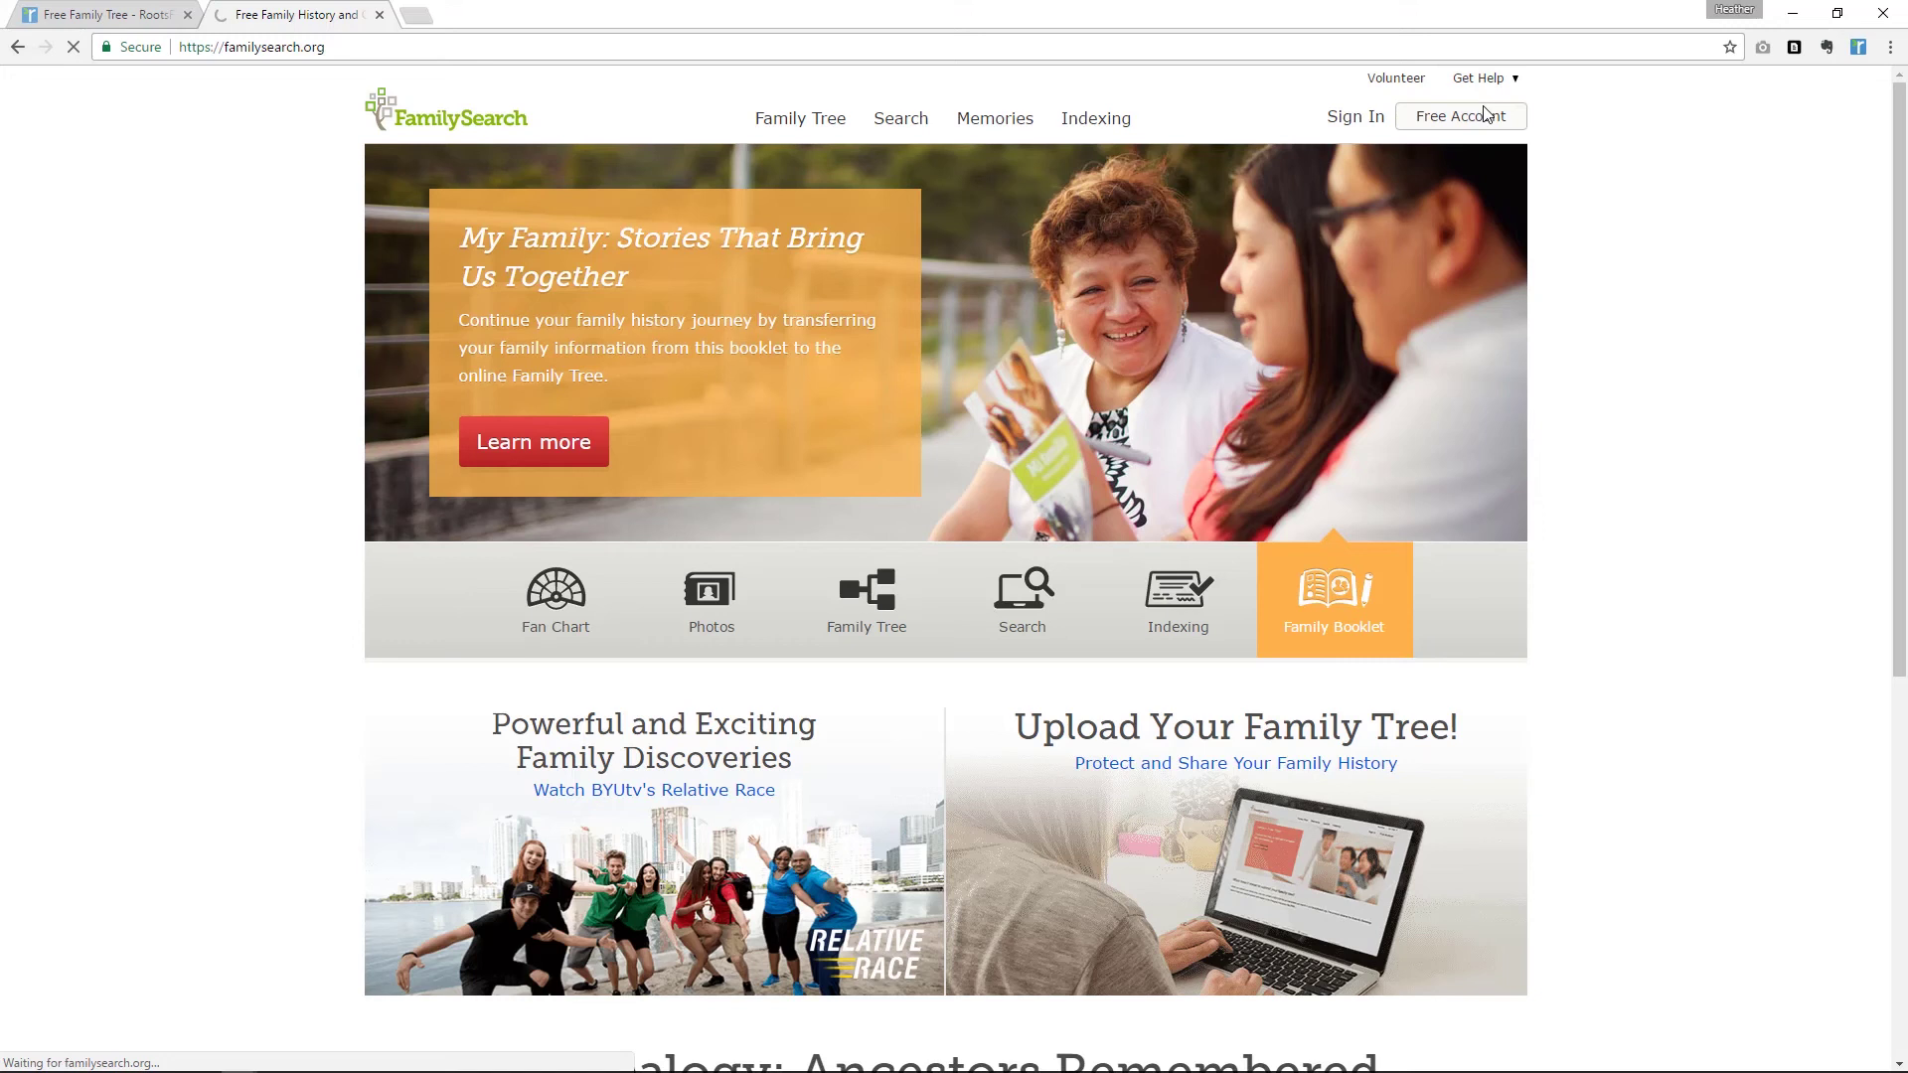
{"action": "left_click", "coordinate": [1487, 116]}
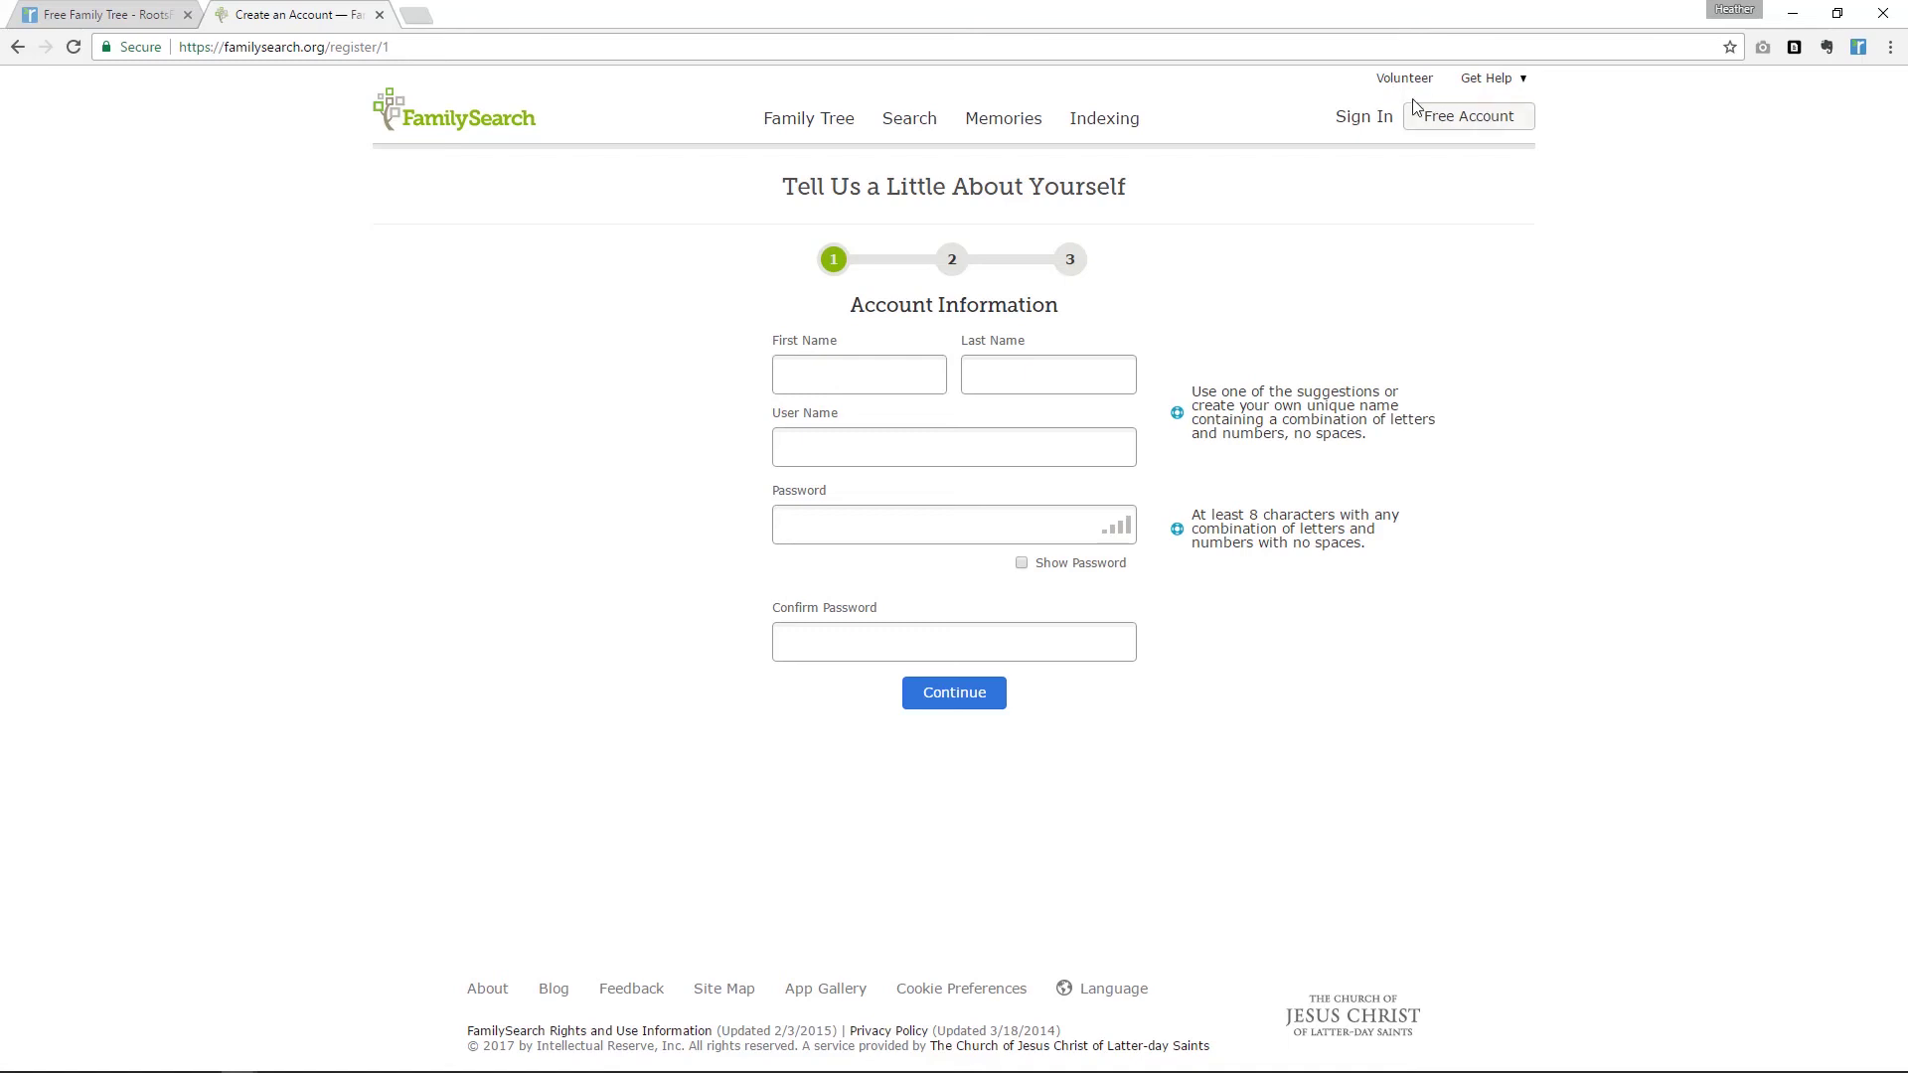
{"action": "left_click", "coordinate": [18, 56]}
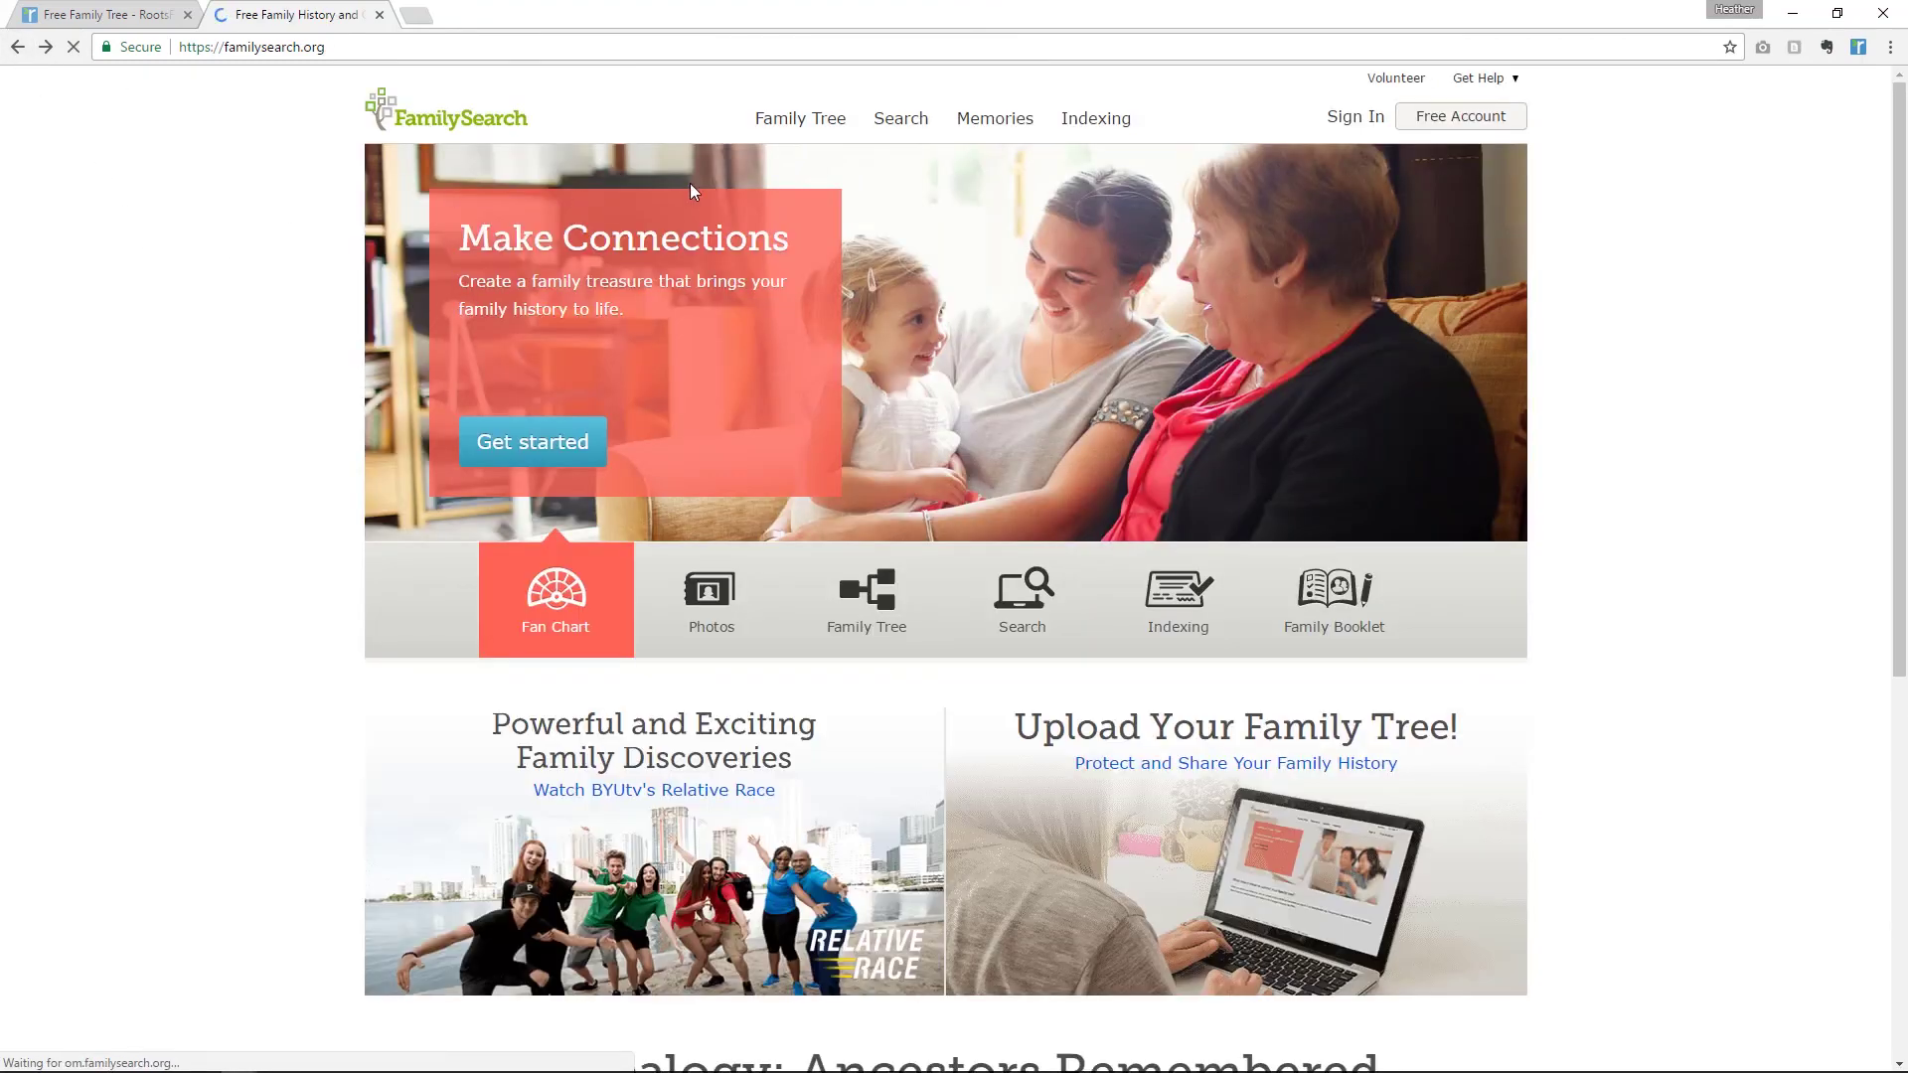
{"action": "mouse_move", "coordinate": [905, 126]}
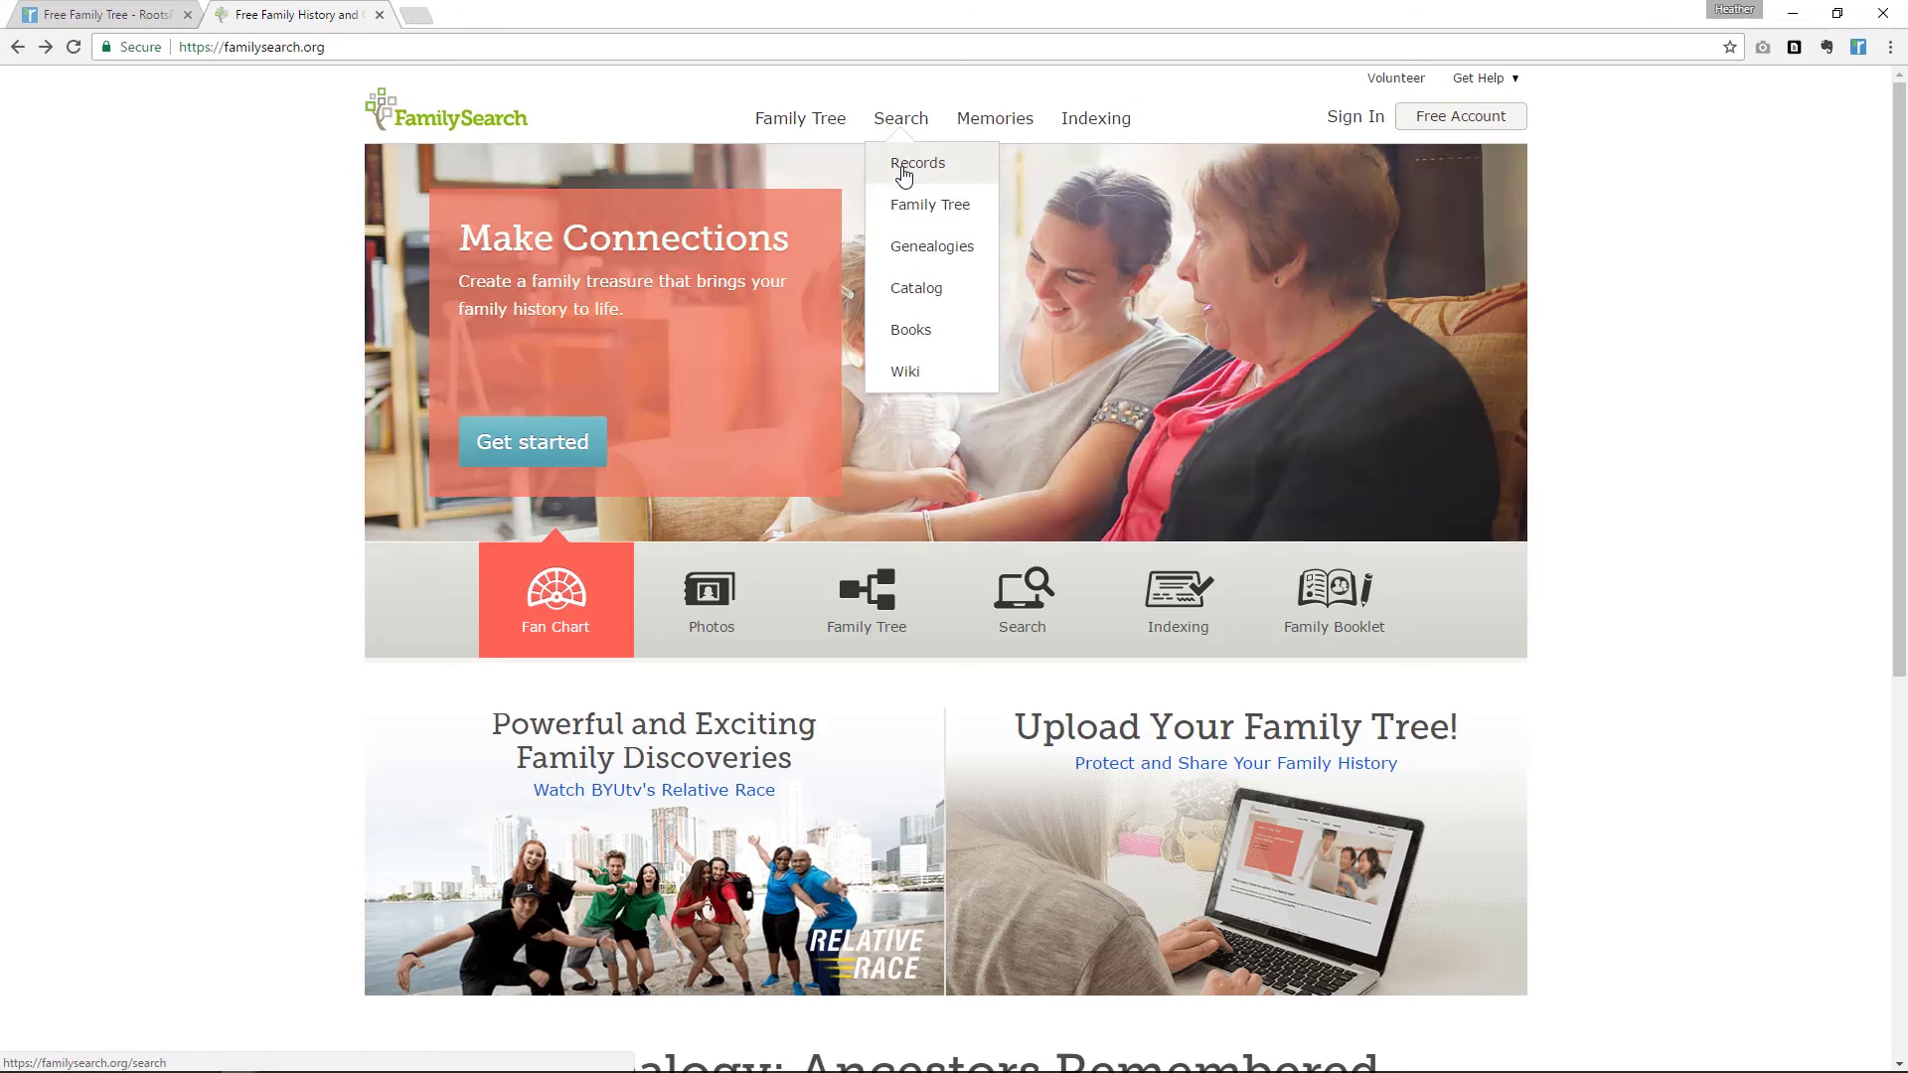
- Browse all 2211 published record collections from Records search, scrolling to the end of the list
{"action": "left_click", "coordinate": [904, 175]}
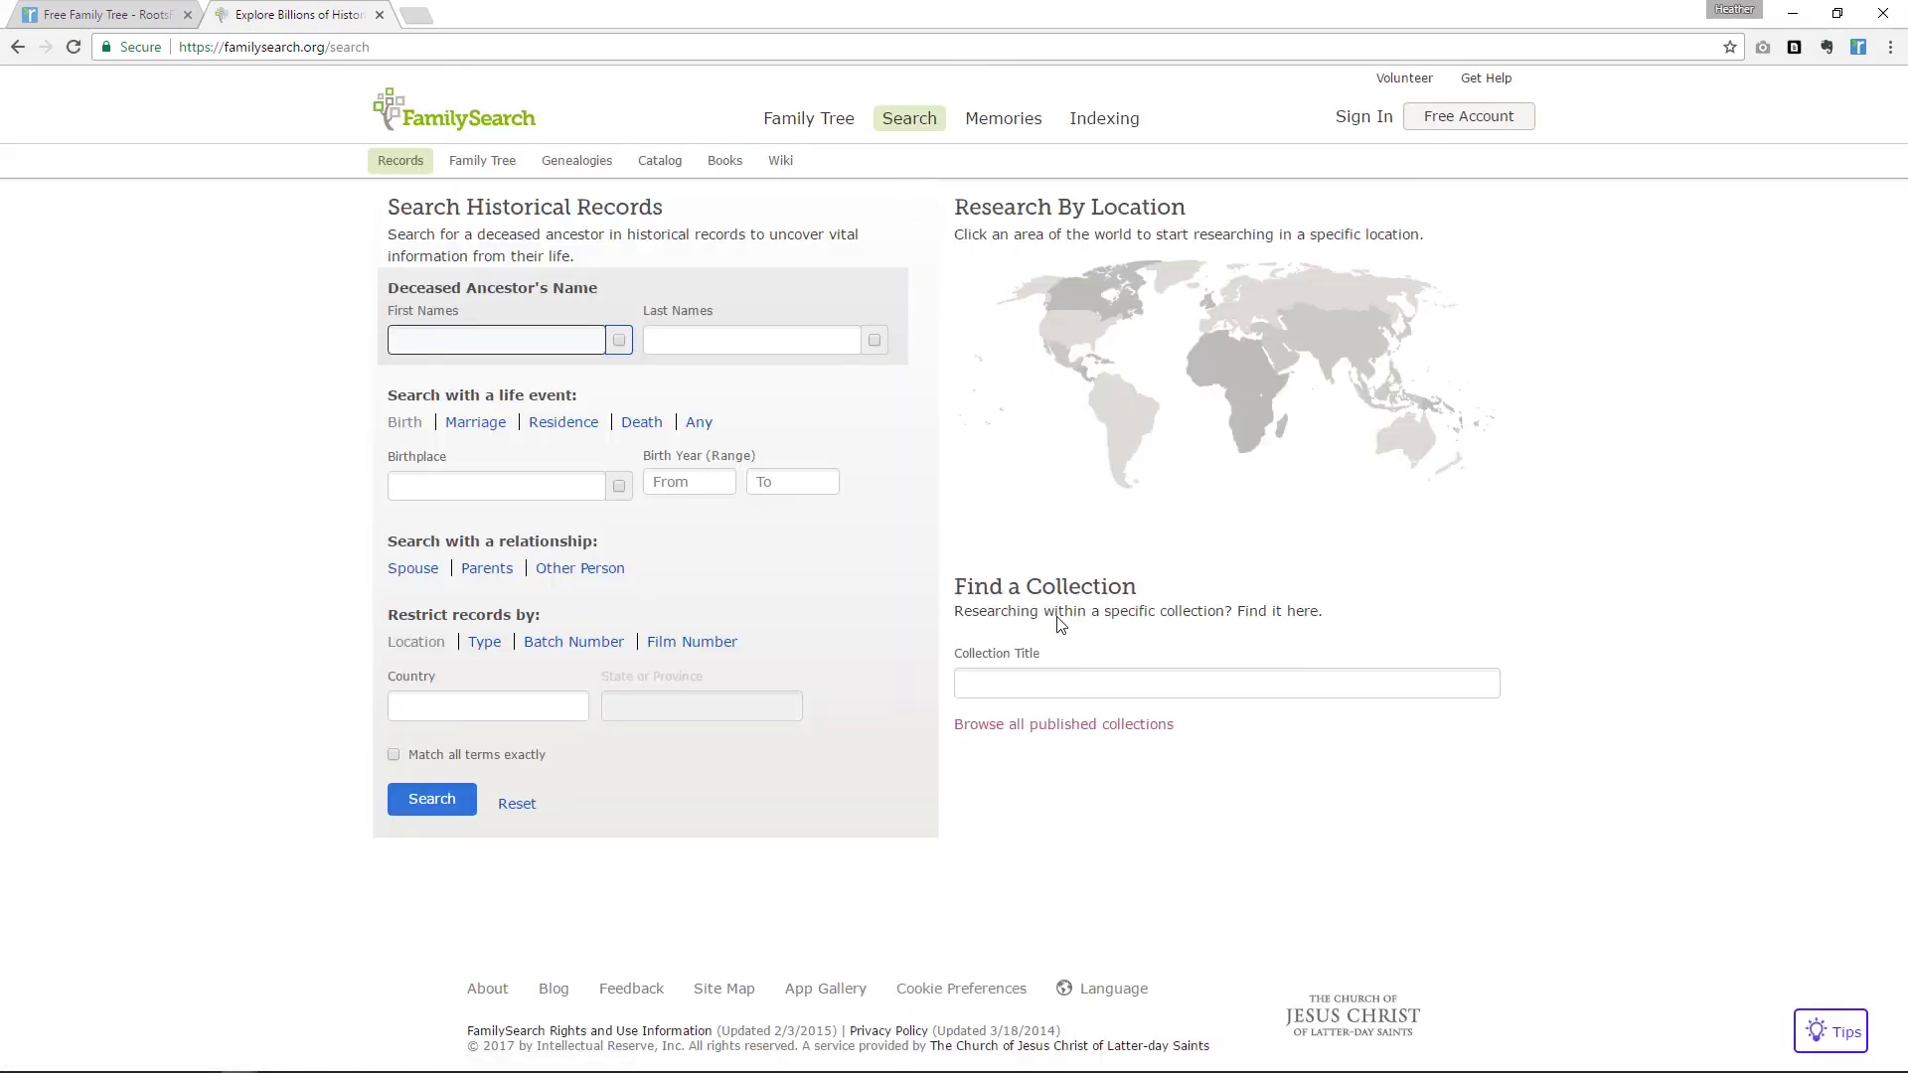
{"action": "left_click", "coordinate": [1043, 734]}
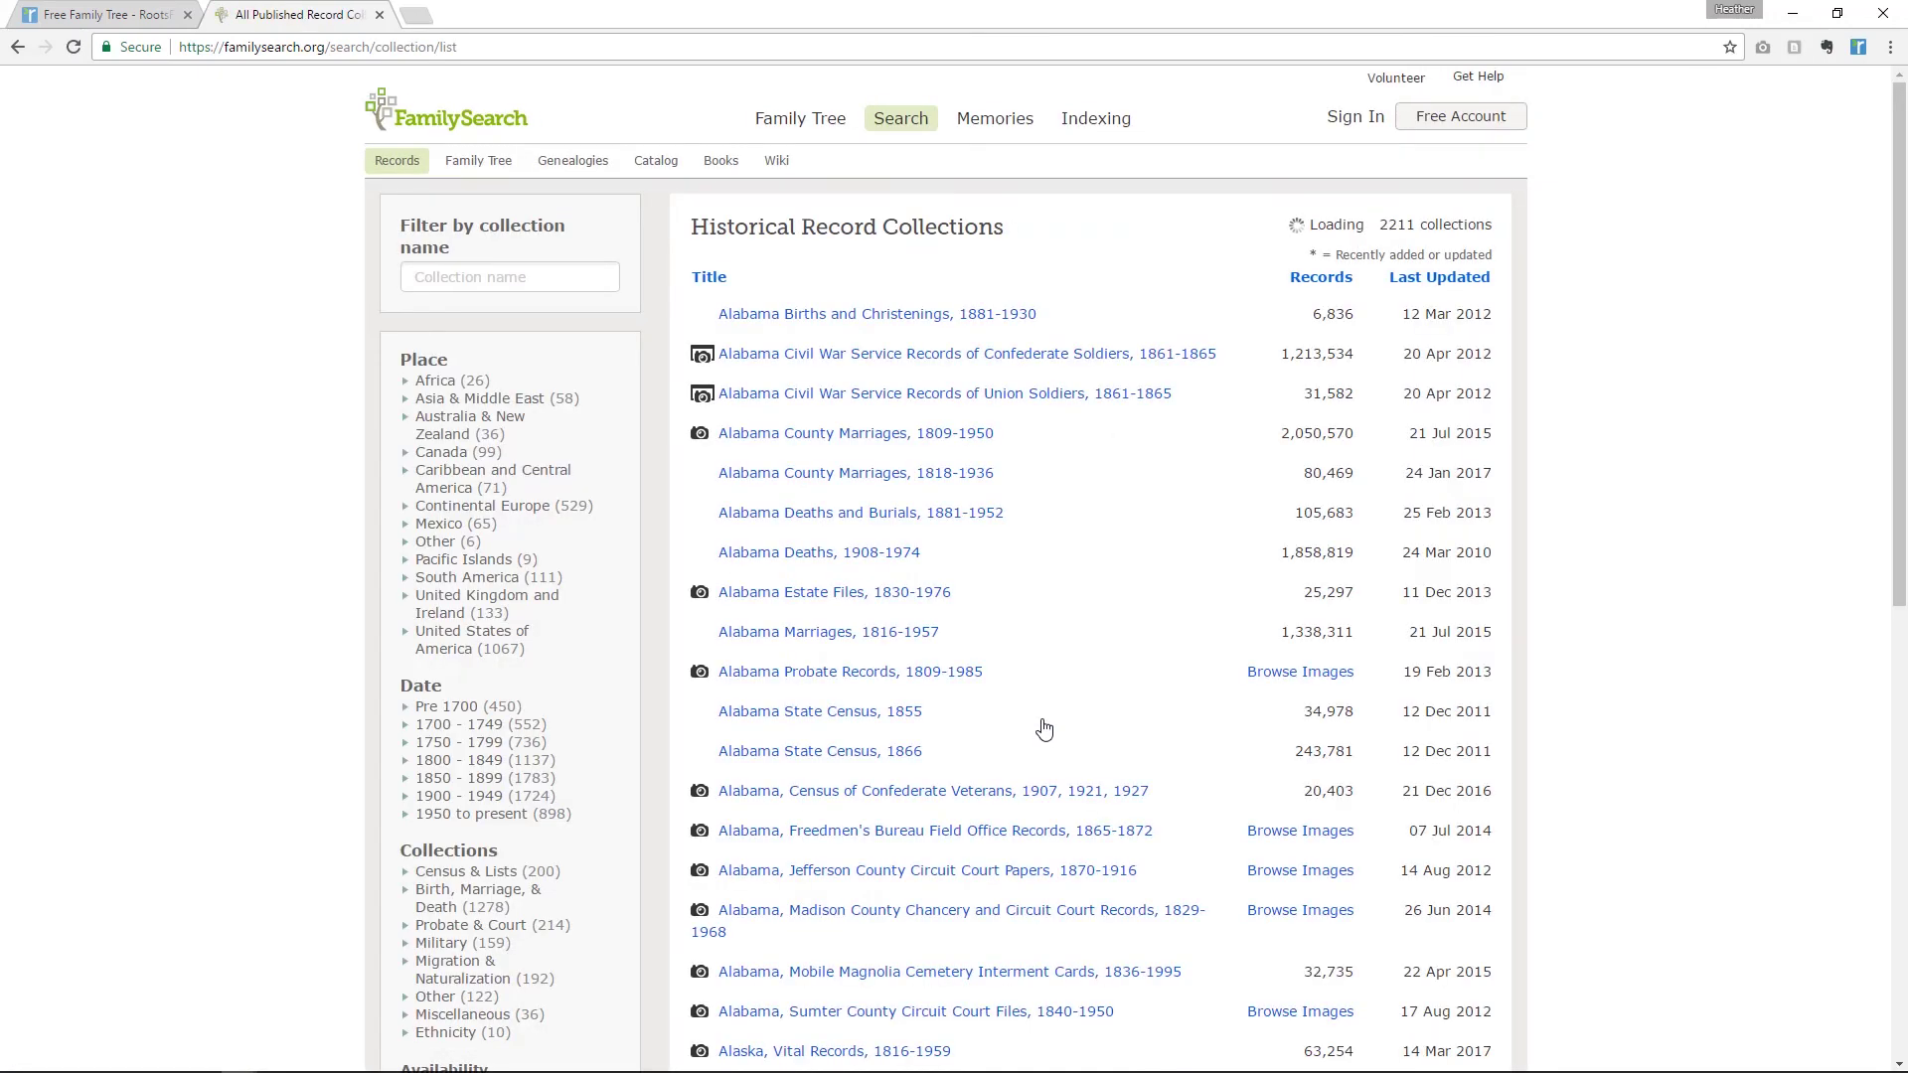
{"action": "scroll", "coordinate": [1044, 730], "scroll_direction": "down", "scroll_amount": 14}
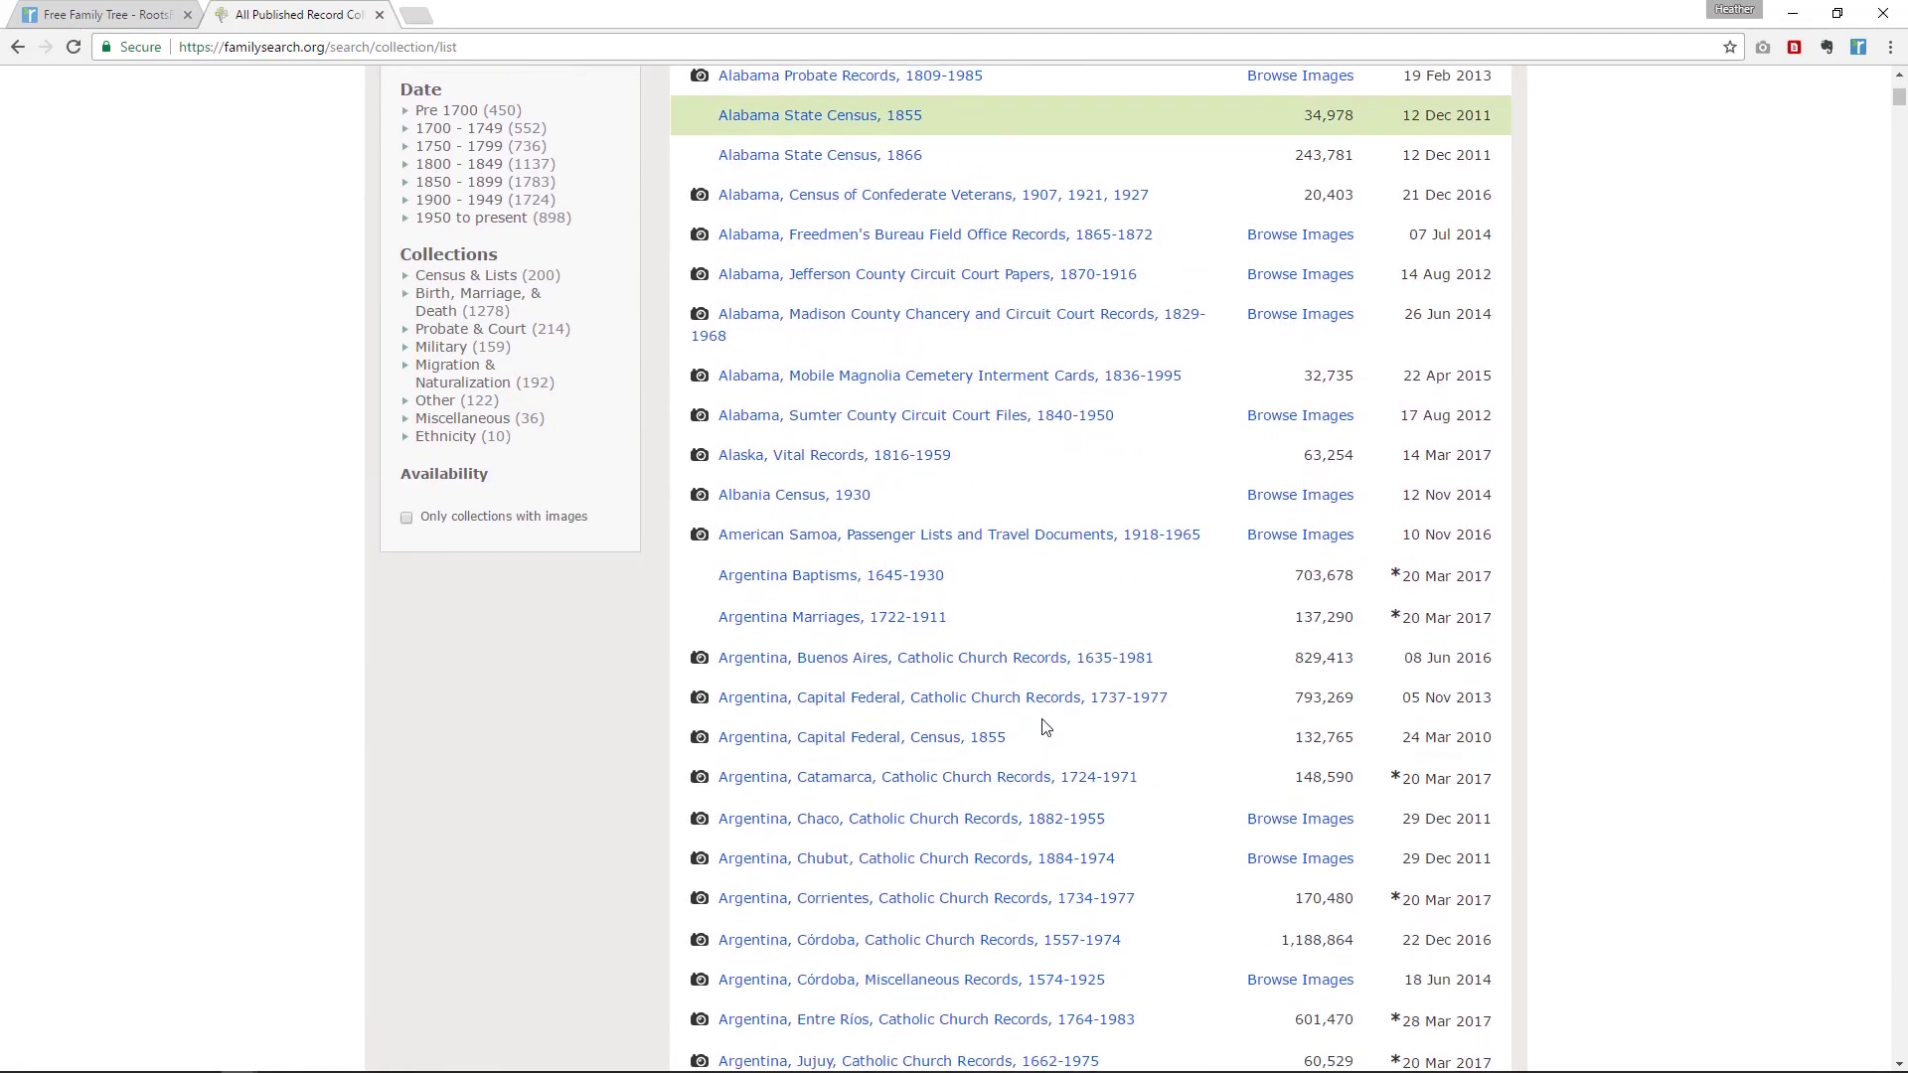
{"action": "scroll", "coordinate": [1043, 727], "scroll_direction": "down", "scroll_amount": 14}
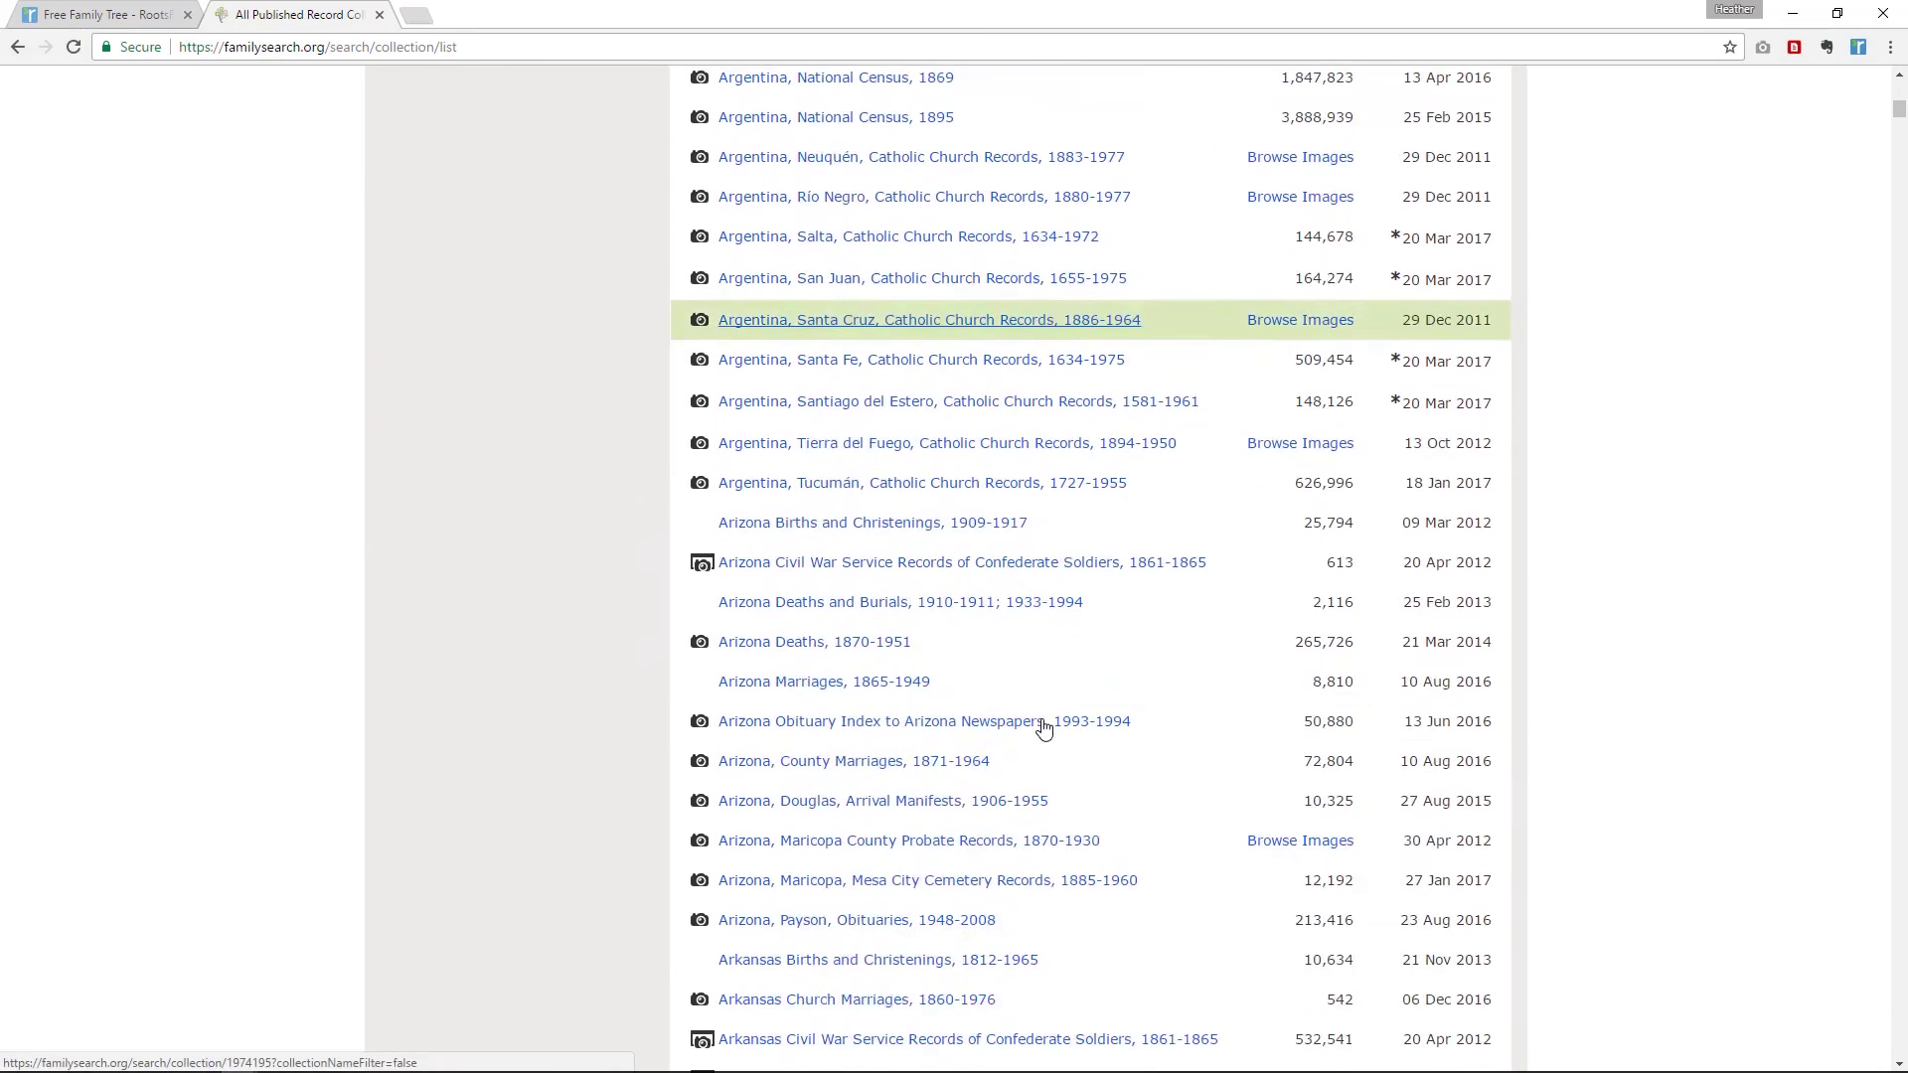
{"action": "scroll", "coordinate": [1044, 728], "scroll_direction": "down", "scroll_amount": 14}
{"action": "scroll", "coordinate": [1043, 727], "scroll_direction": "down", "scroll_amount": 14}
{"action": "scroll", "coordinate": [1041, 718], "scroll_direction": "down", "scroll_amount": 14}
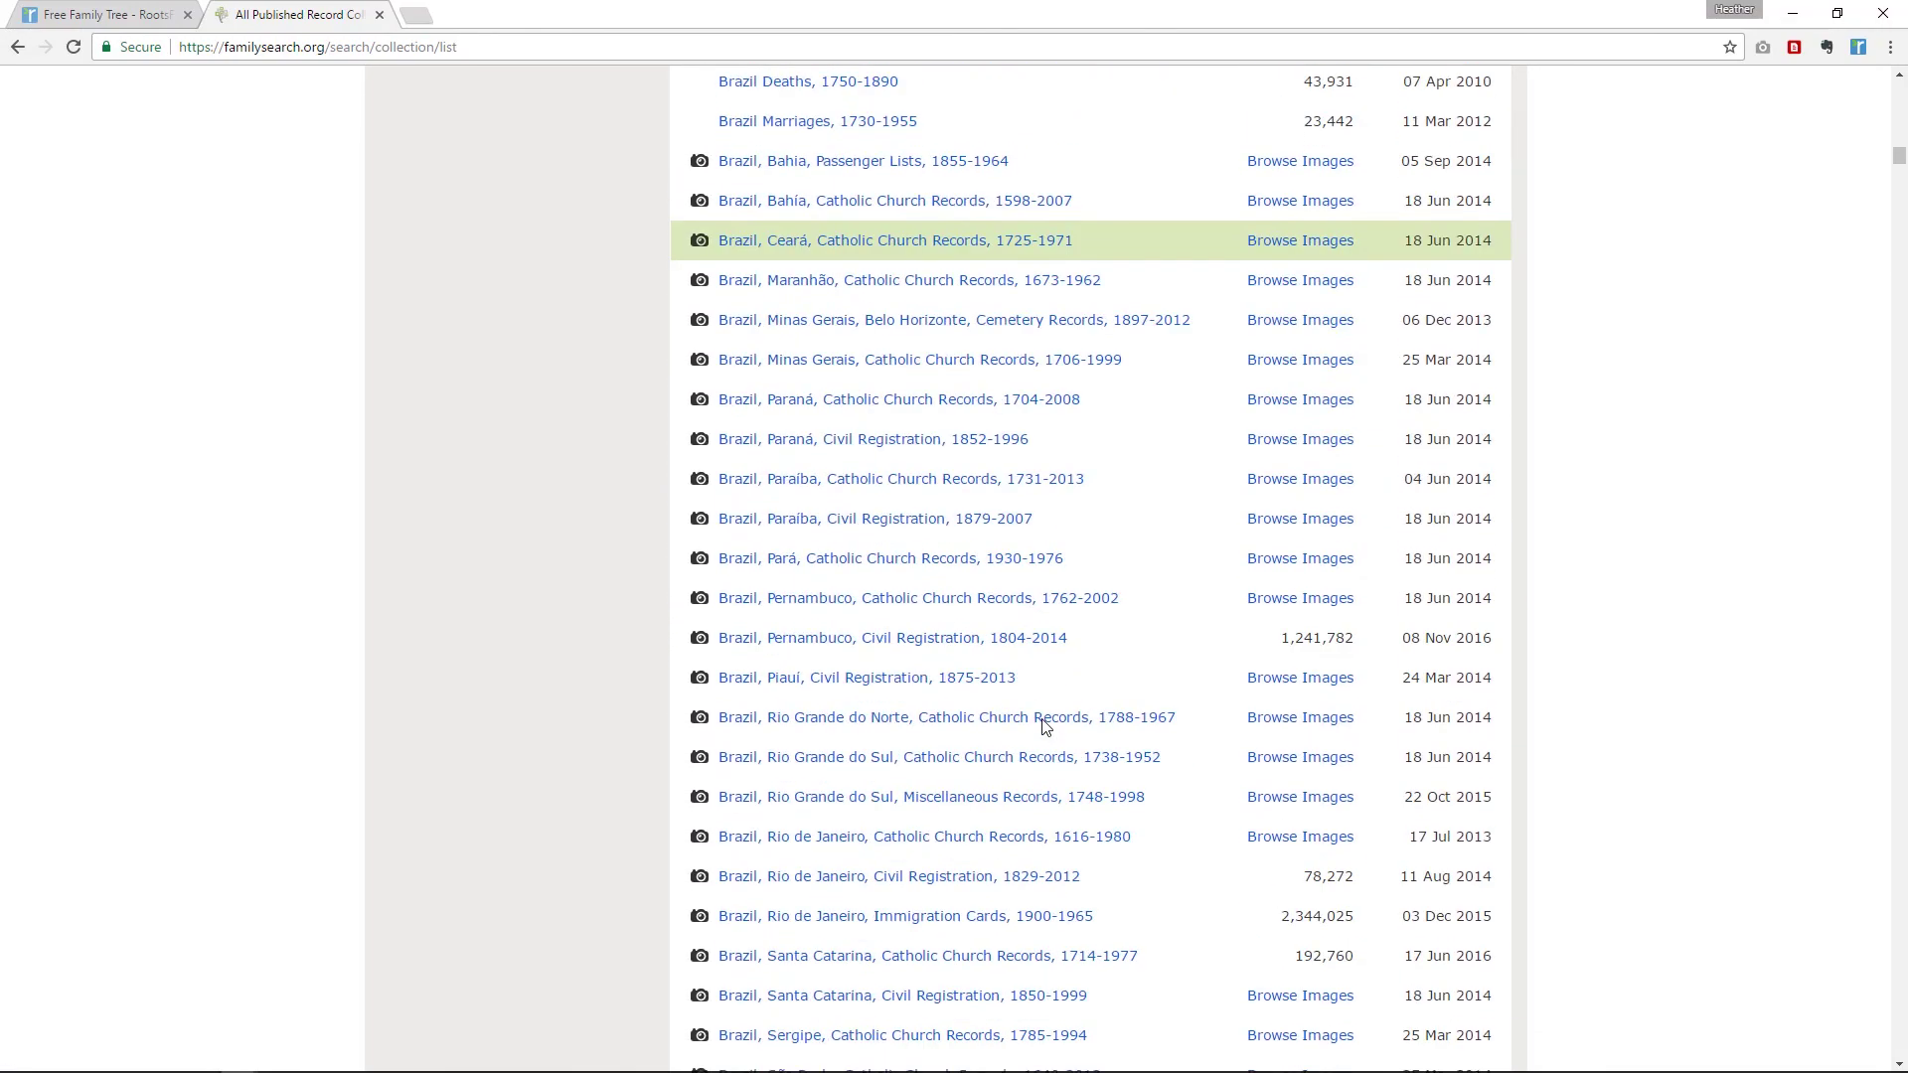
{"action": "scroll", "coordinate": [1041, 718], "scroll_direction": "down", "scroll_amount": 14}
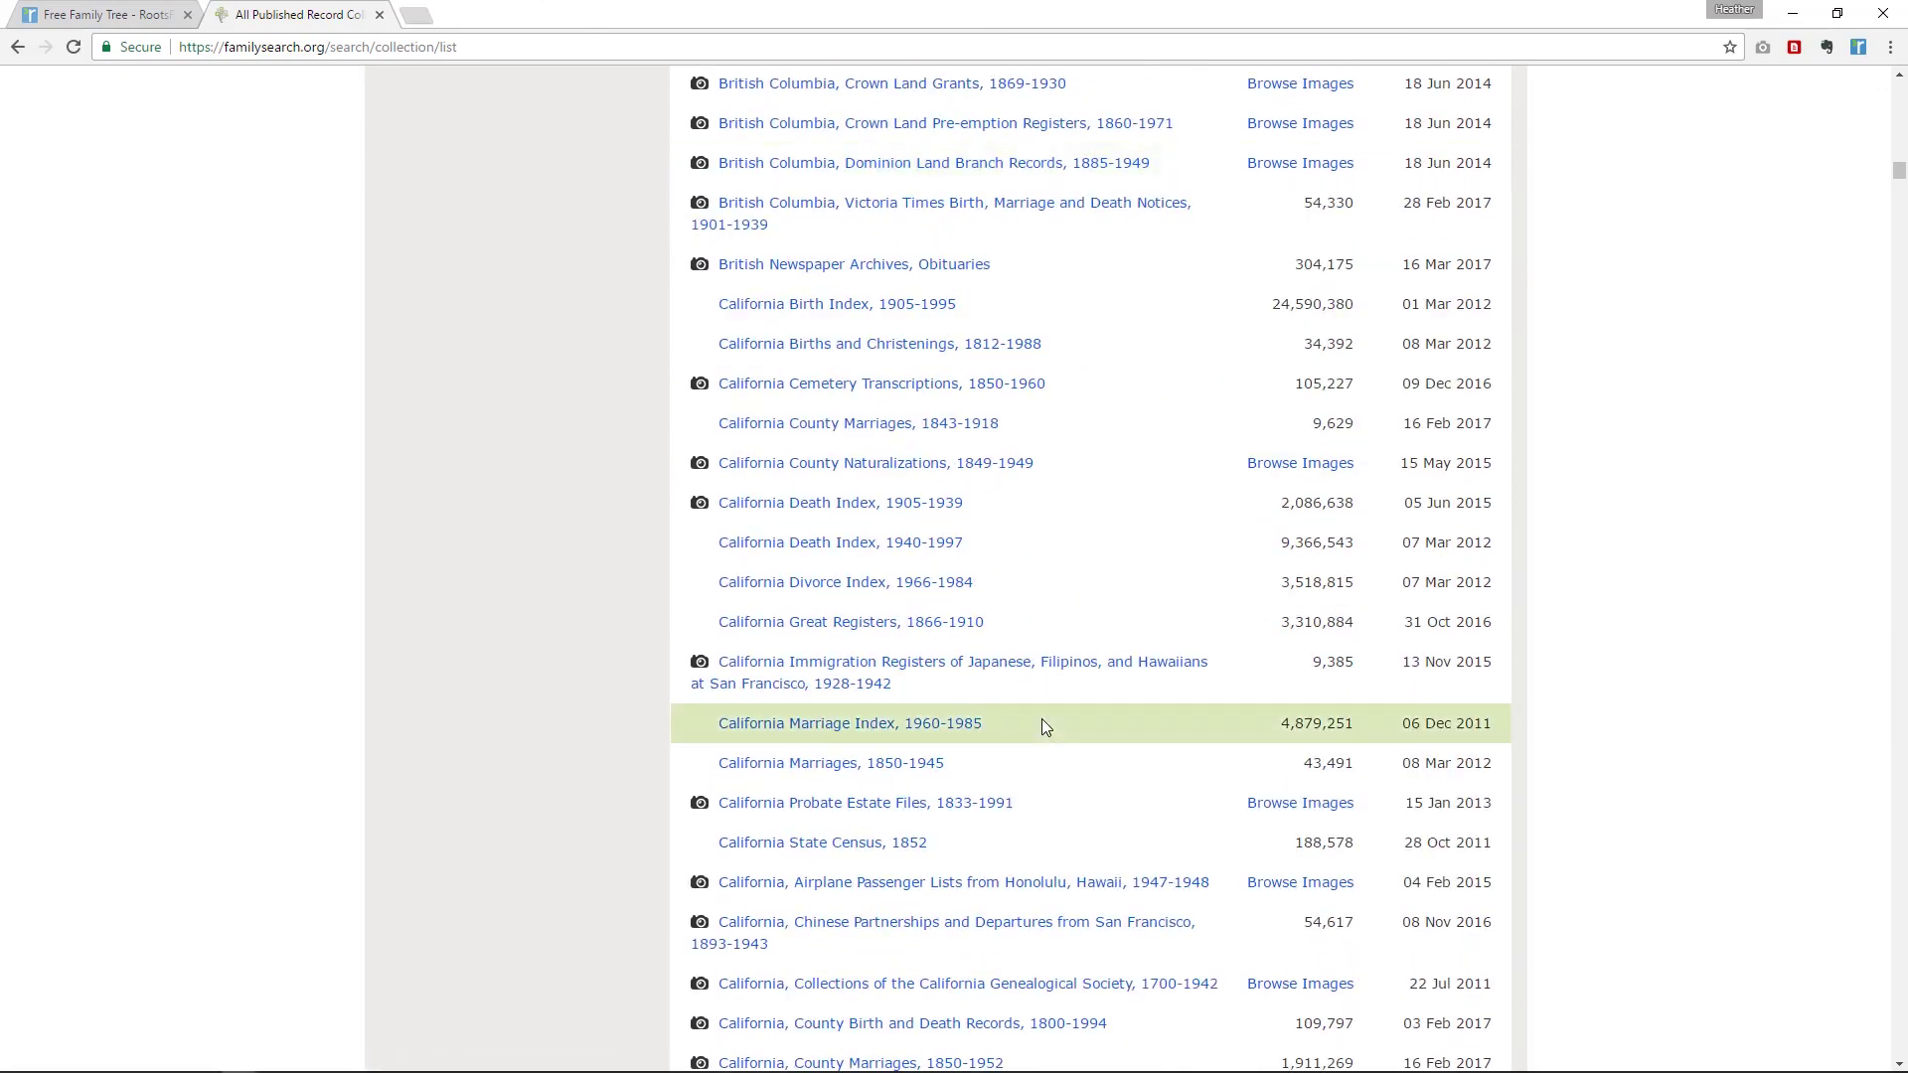
{"action": "scroll", "coordinate": [1043, 727], "scroll_direction": "down", "scroll_amount": 14}
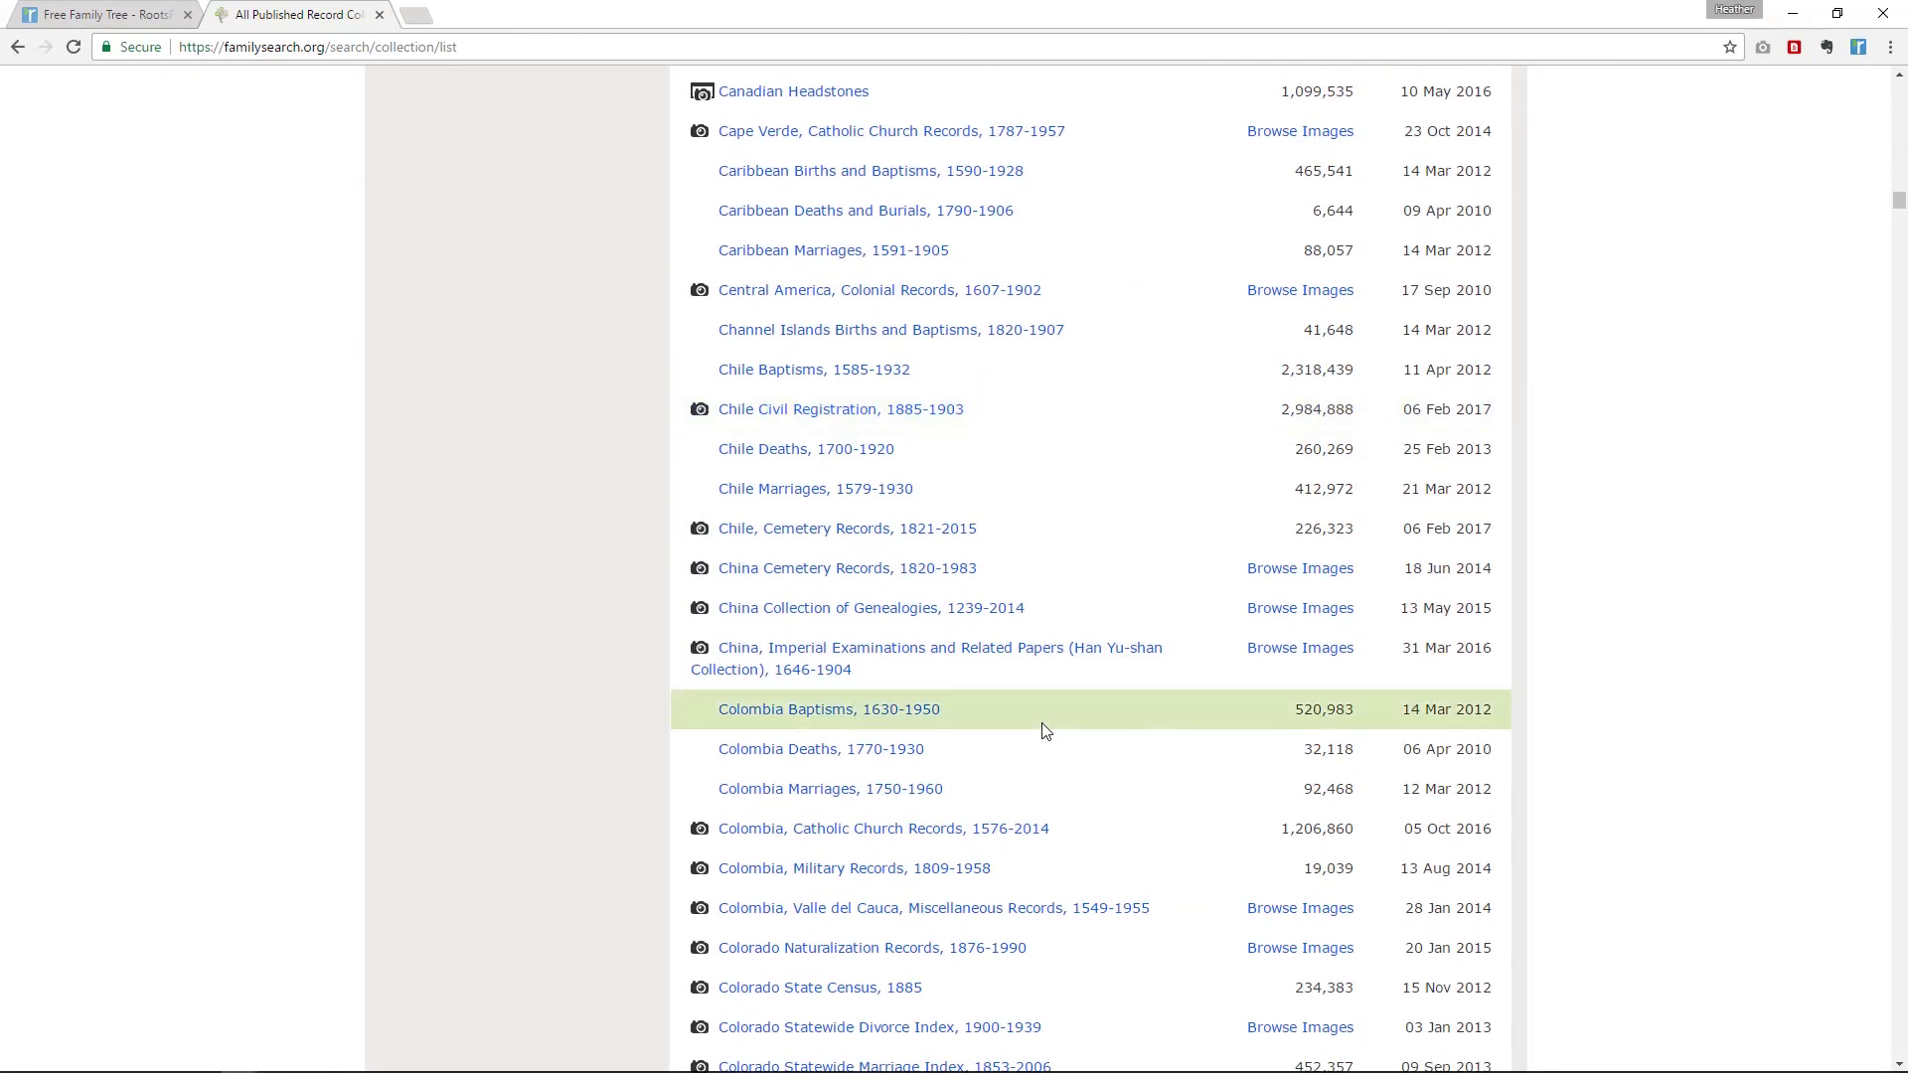
{"action": "scroll", "coordinate": [1044, 730], "scroll_direction": "down", "scroll_amount": 8}
{"action": "key", "text": "End"}
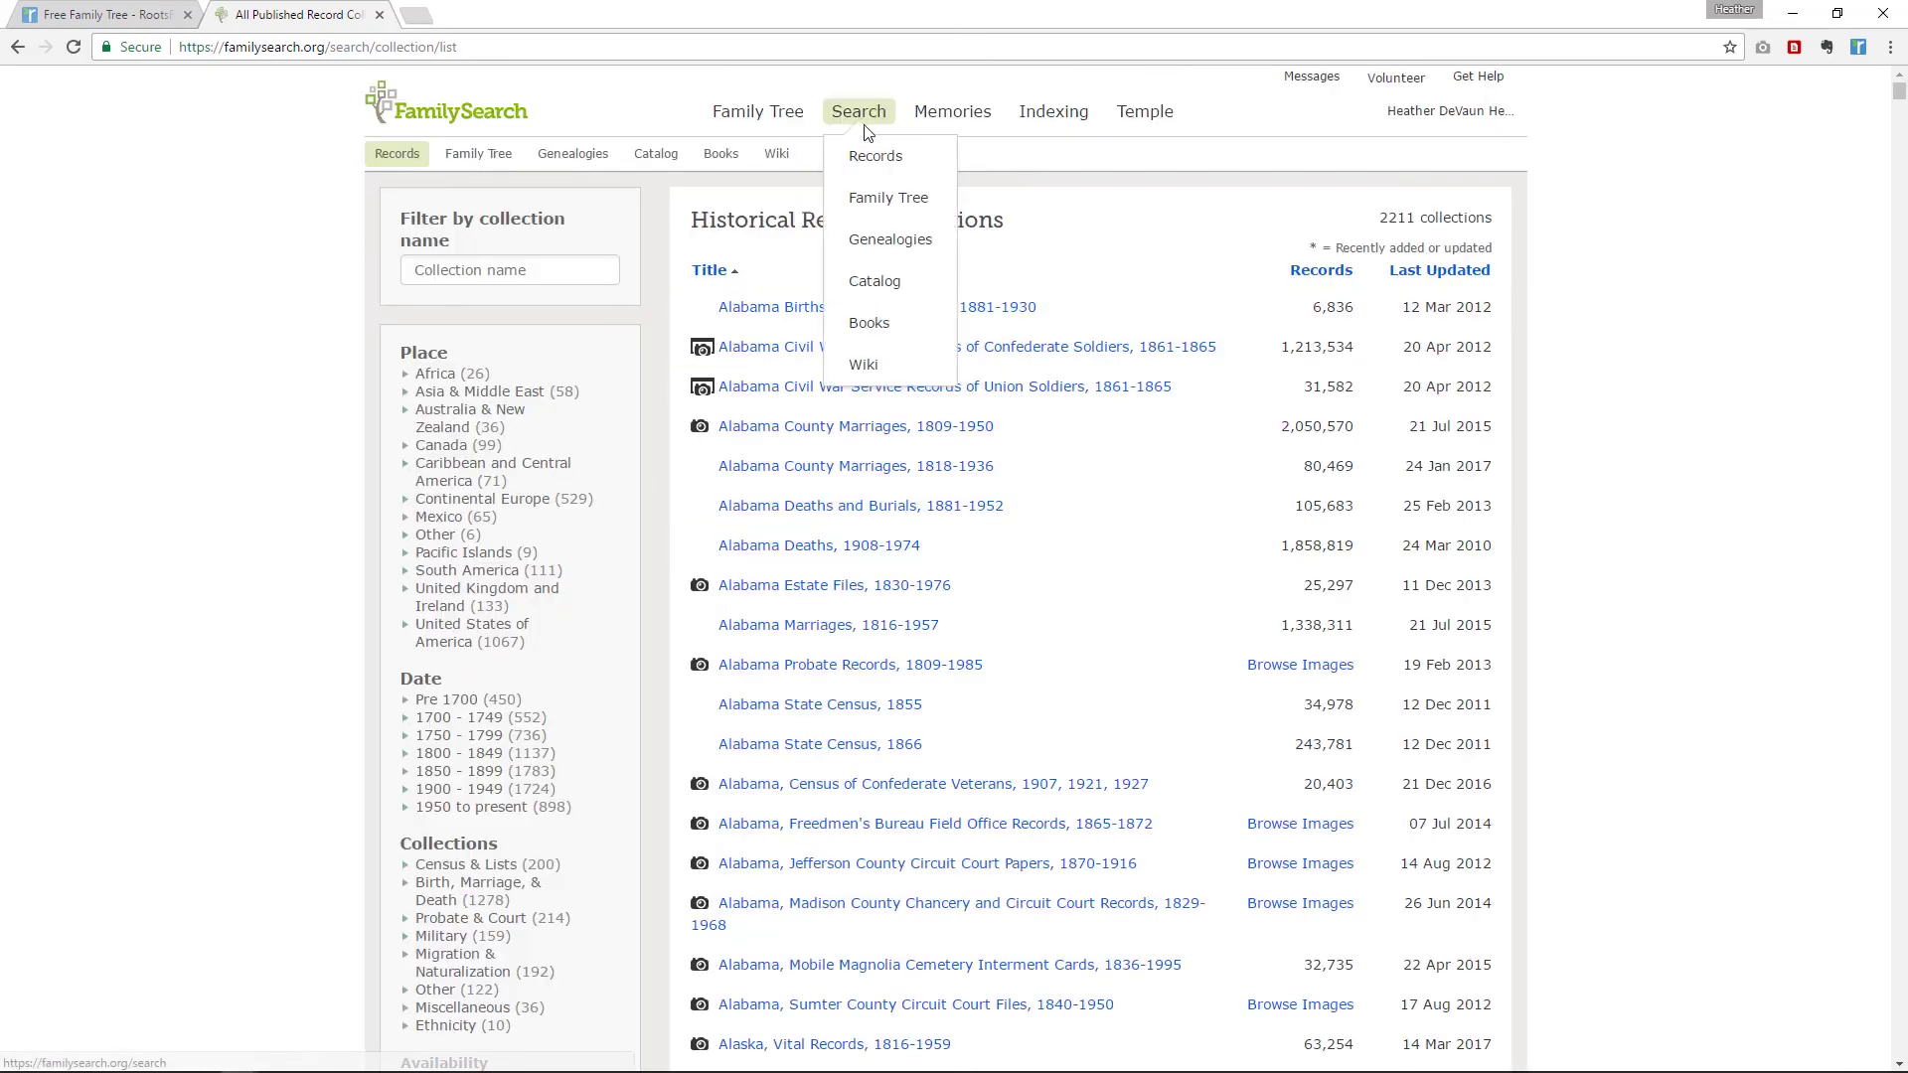
{"action": "left_click", "coordinate": [873, 212]}
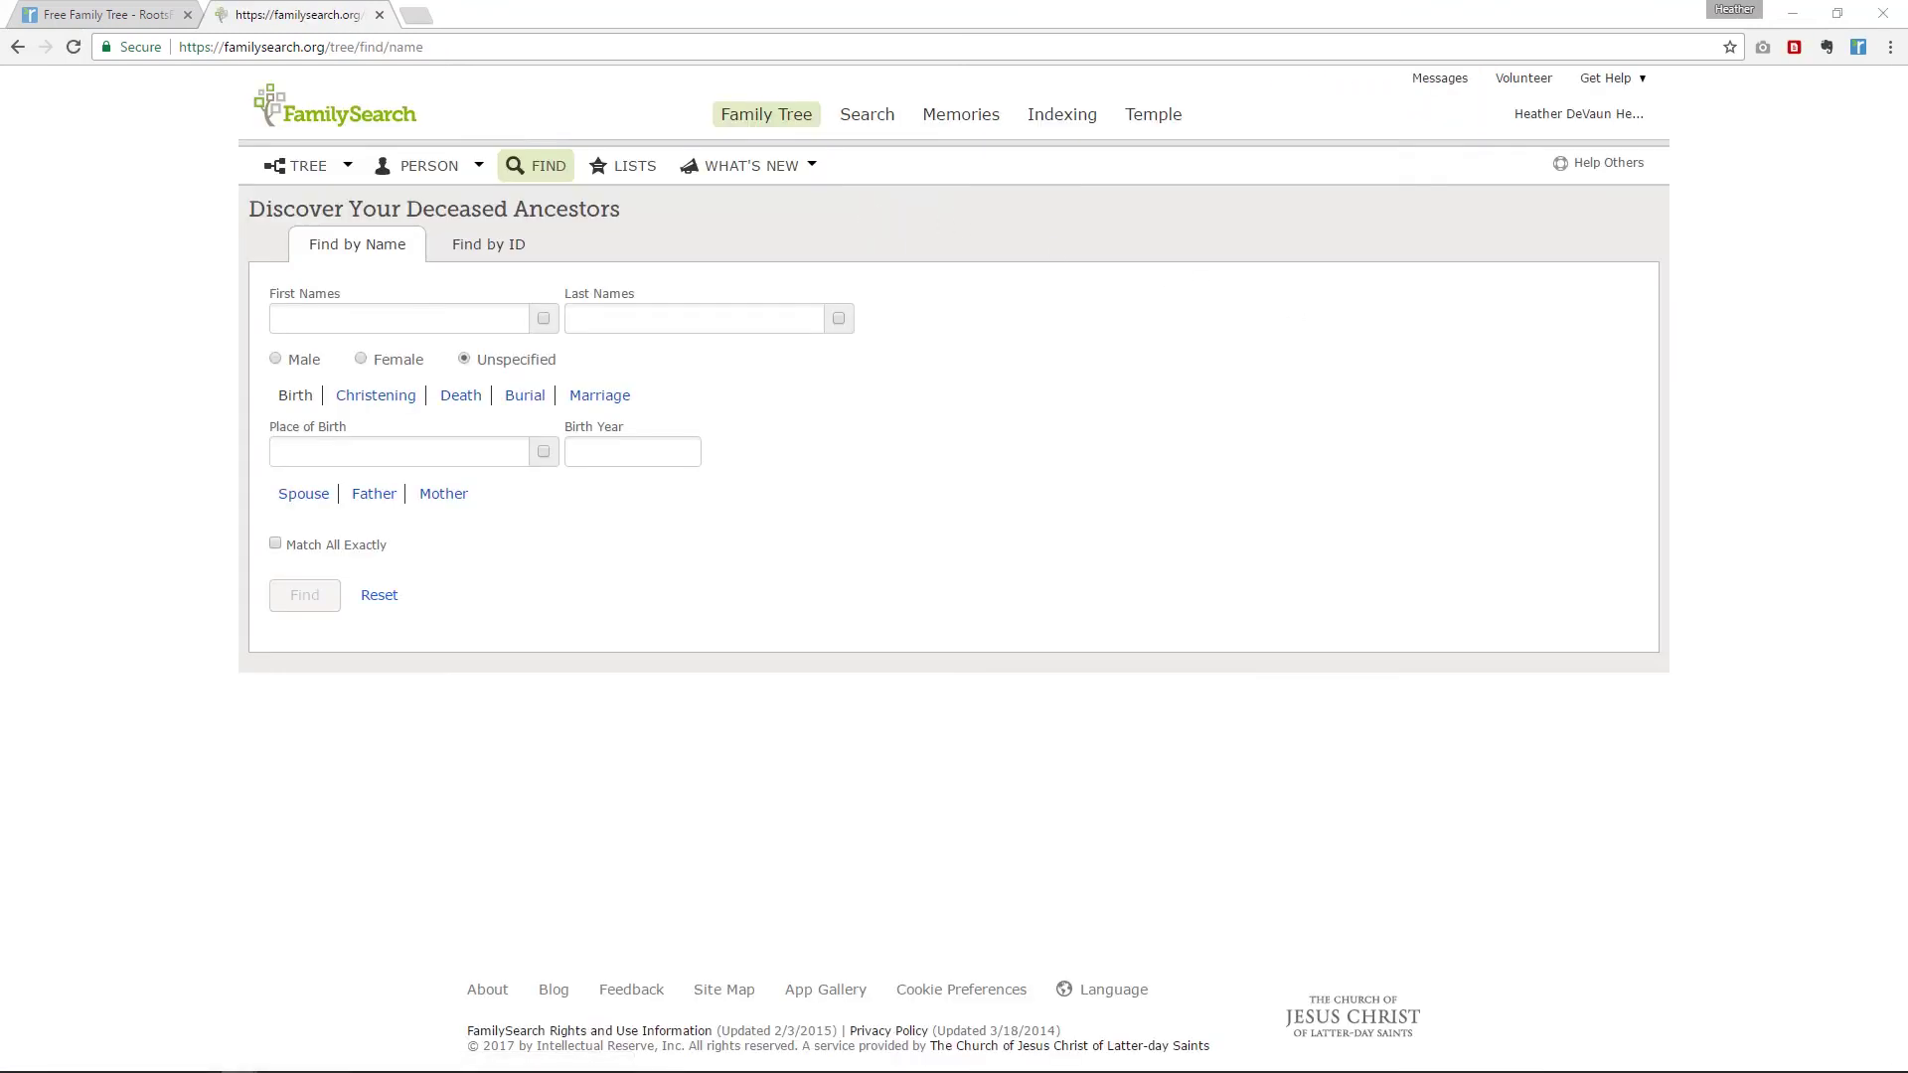
{"action": "left_click_drag", "start_coordinate": [1903, 497], "coordinate": [988, 0]}
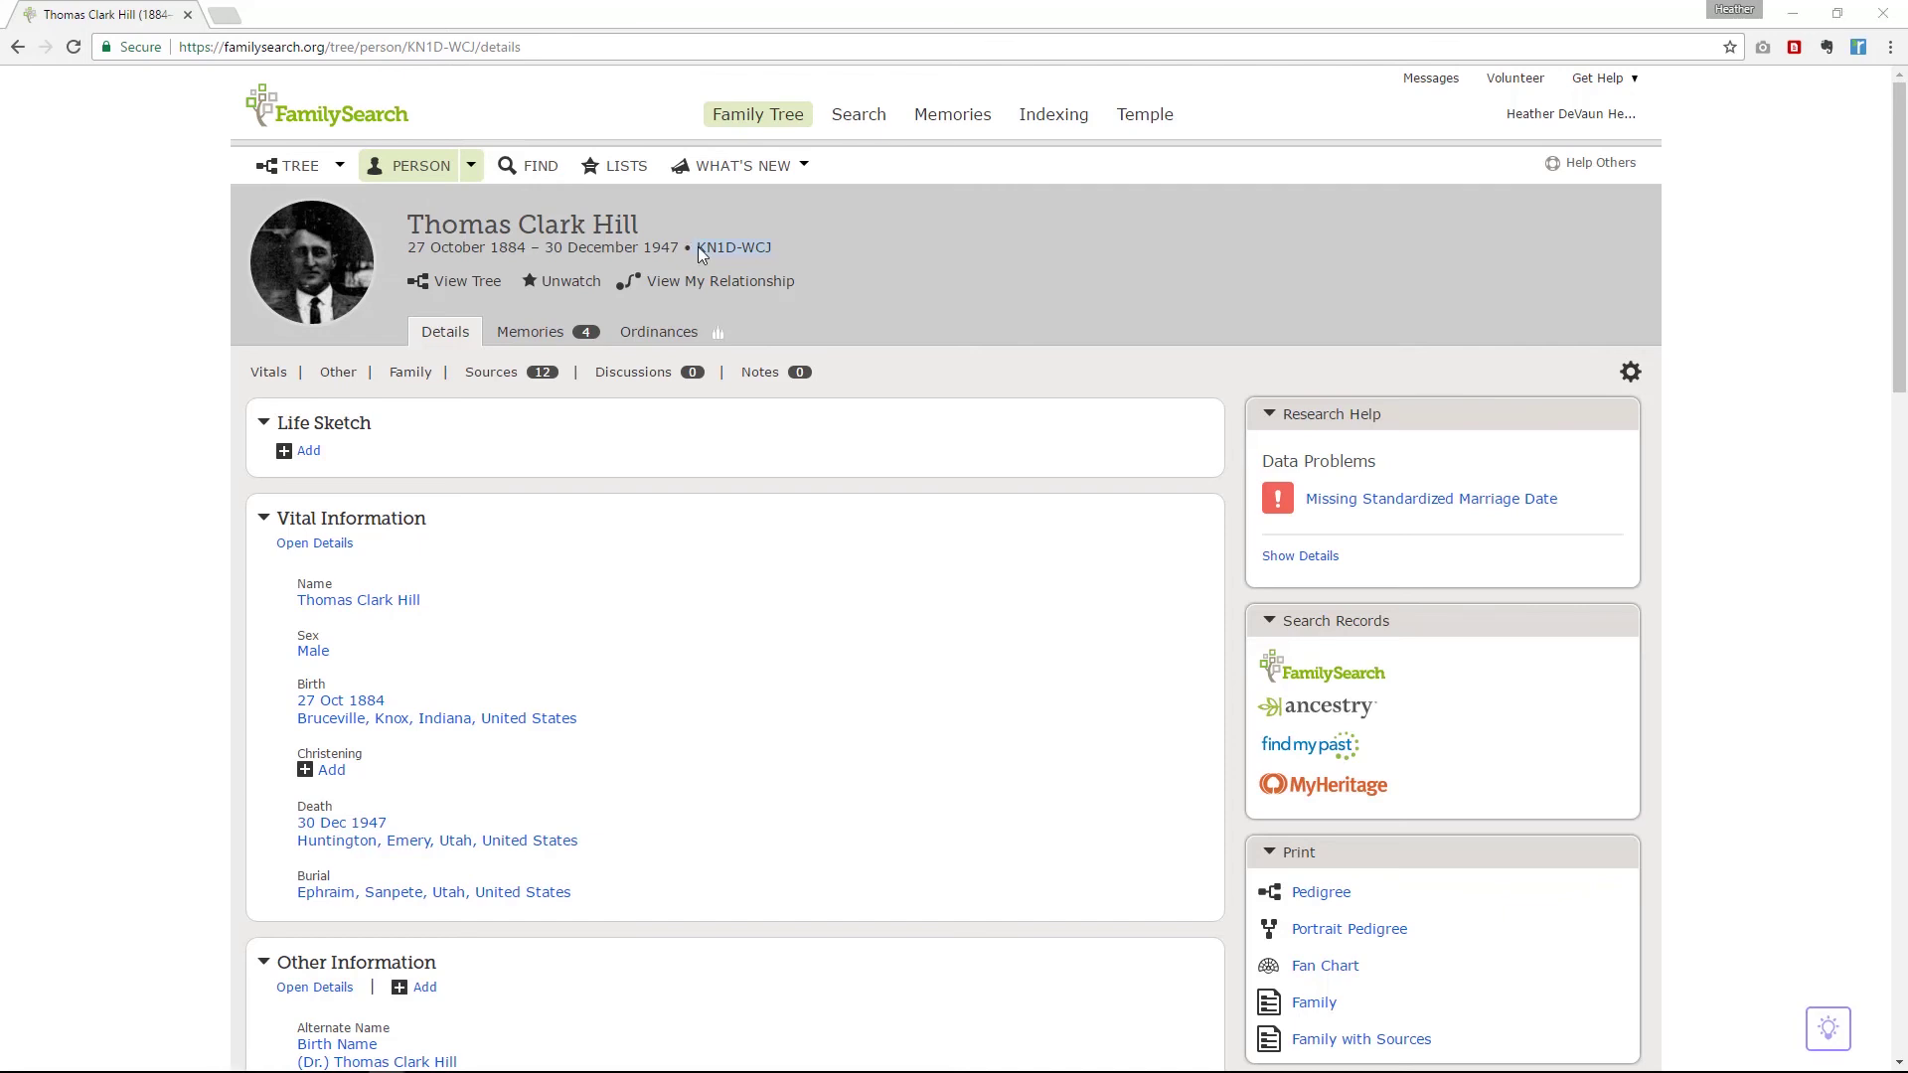
{"action": "left_click", "coordinate": [700, 248]}
{"action": "scroll", "coordinate": [701, 258], "scroll_direction": "down", "scroll_amount": 15}
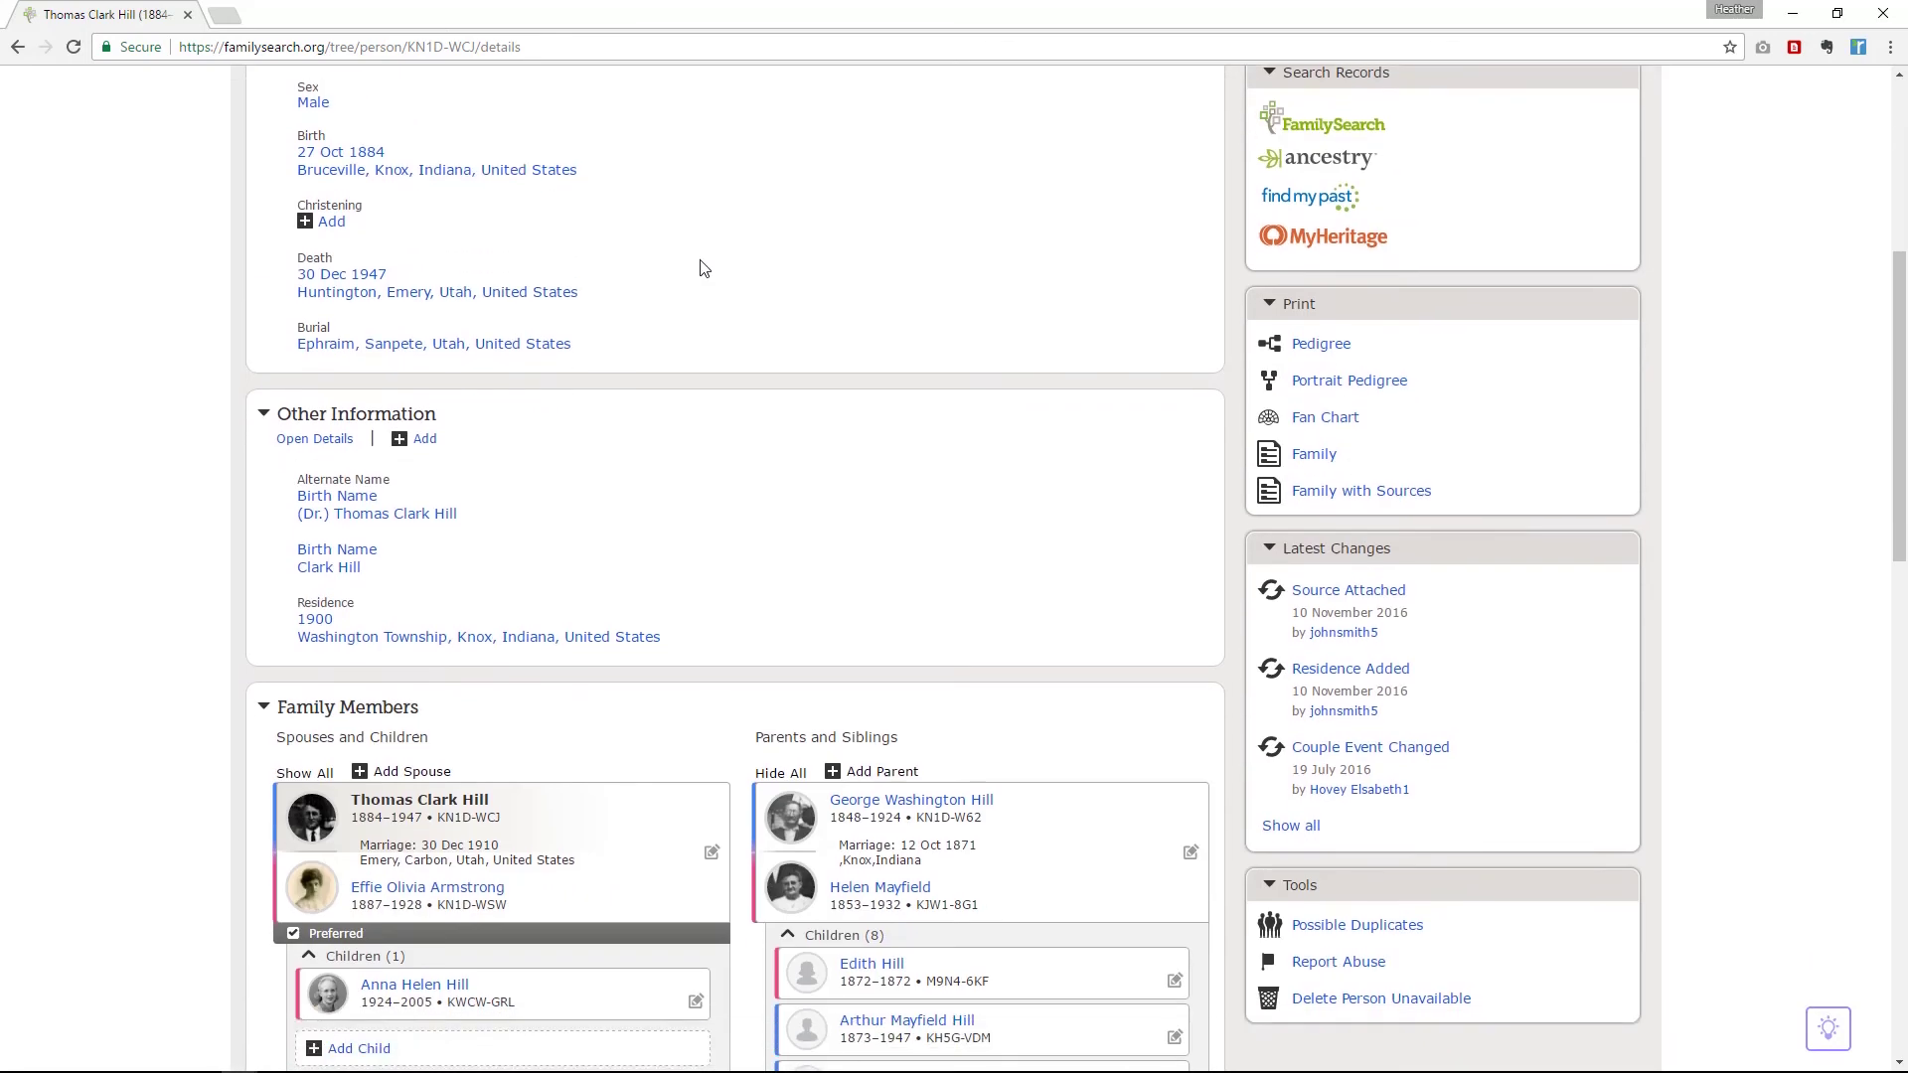
{"action": "scroll", "coordinate": [701, 266], "scroll_direction": "down", "scroll_amount": 6}
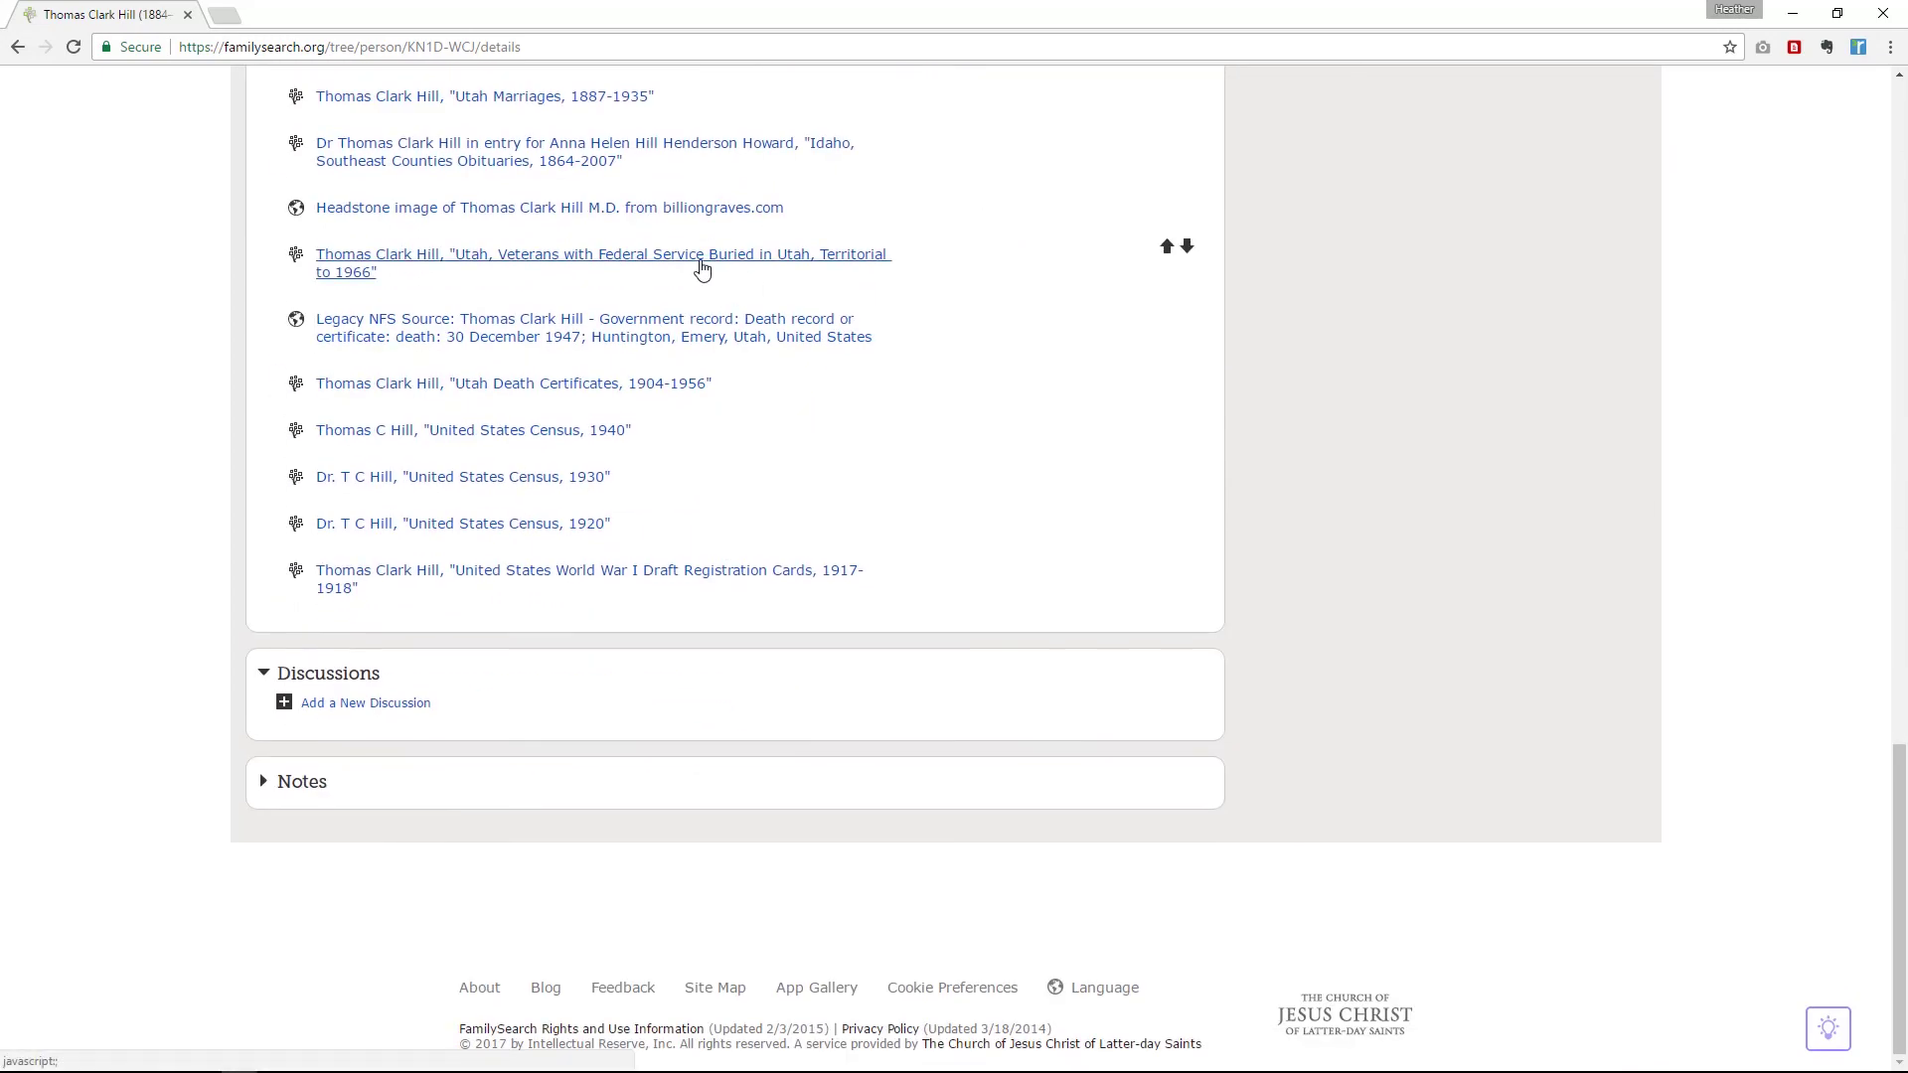
{"action": "scroll", "coordinate": [700, 266], "scroll_direction": "up", "scroll_amount": 11}
{"action": "scroll", "coordinate": [699, 261], "scroll_direction": "up", "scroll_amount": 12}
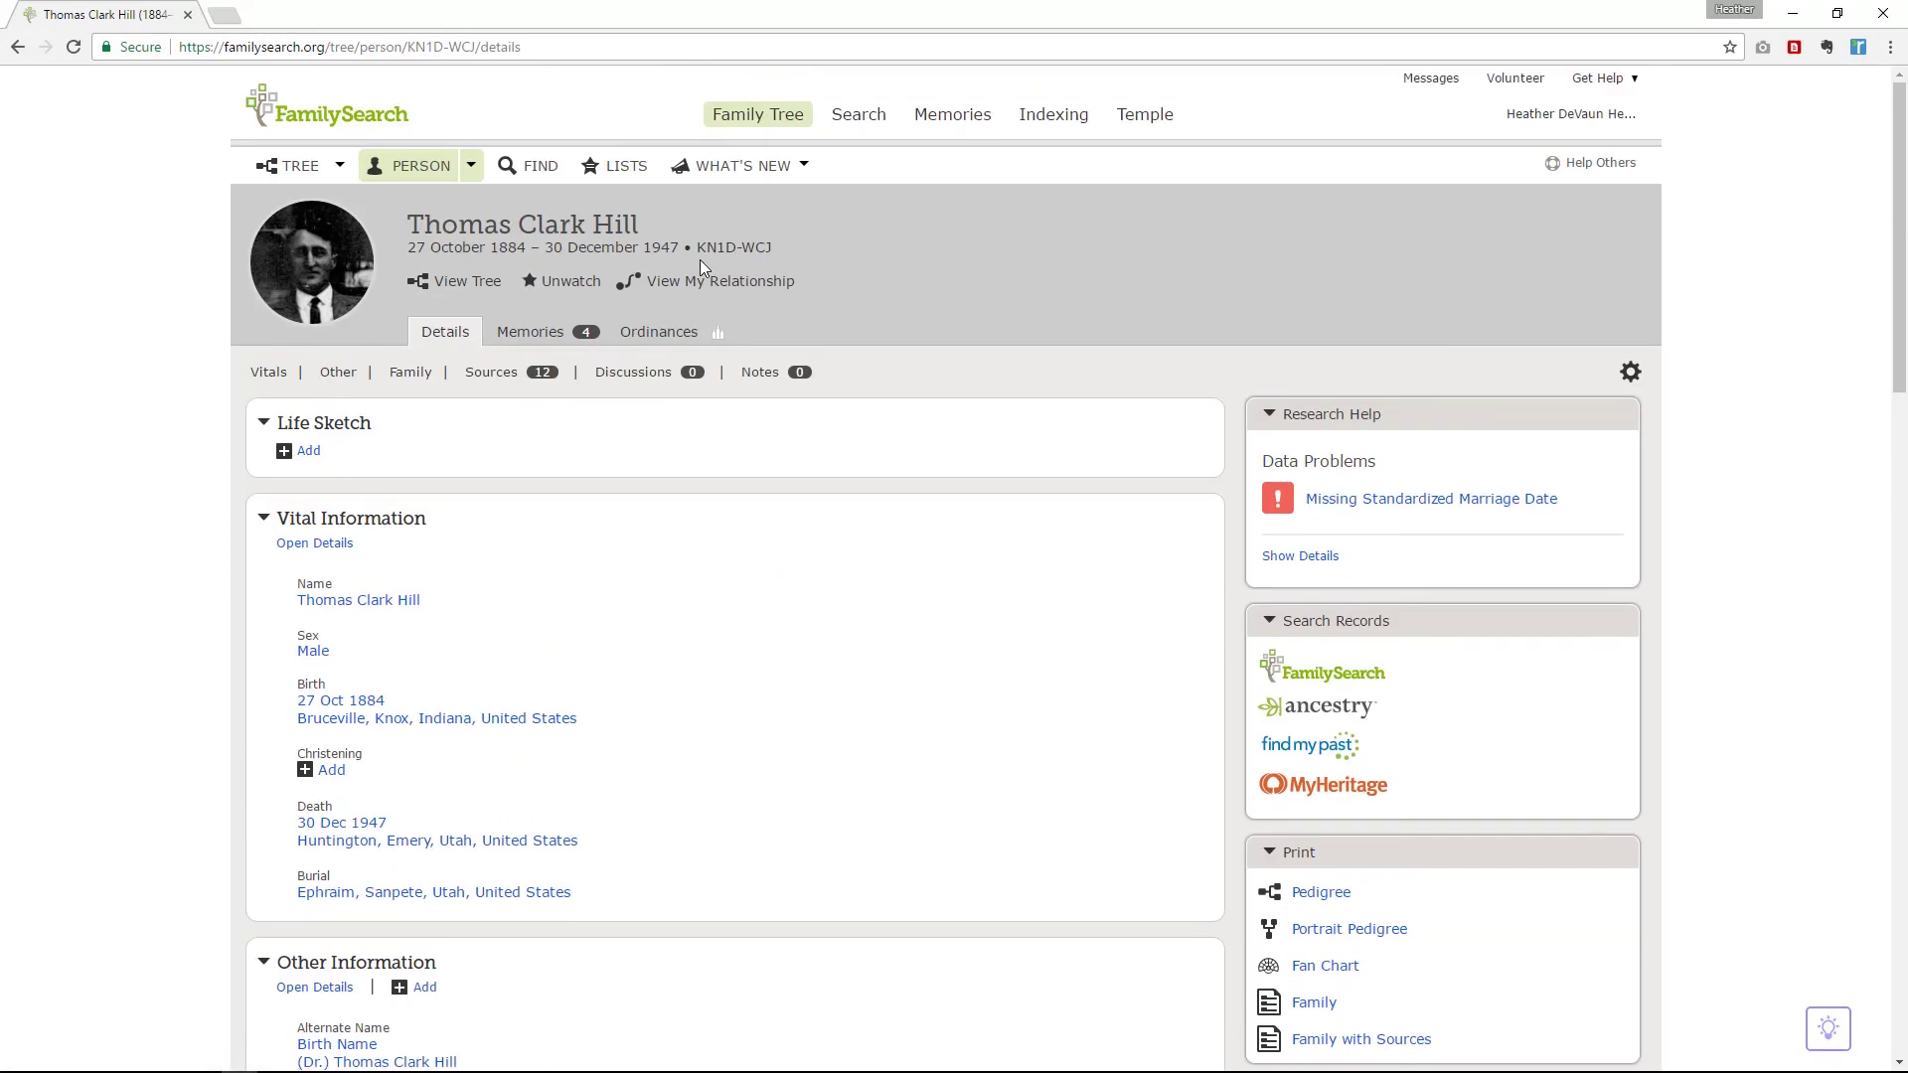
{"action": "left_click", "coordinate": [556, 334]}
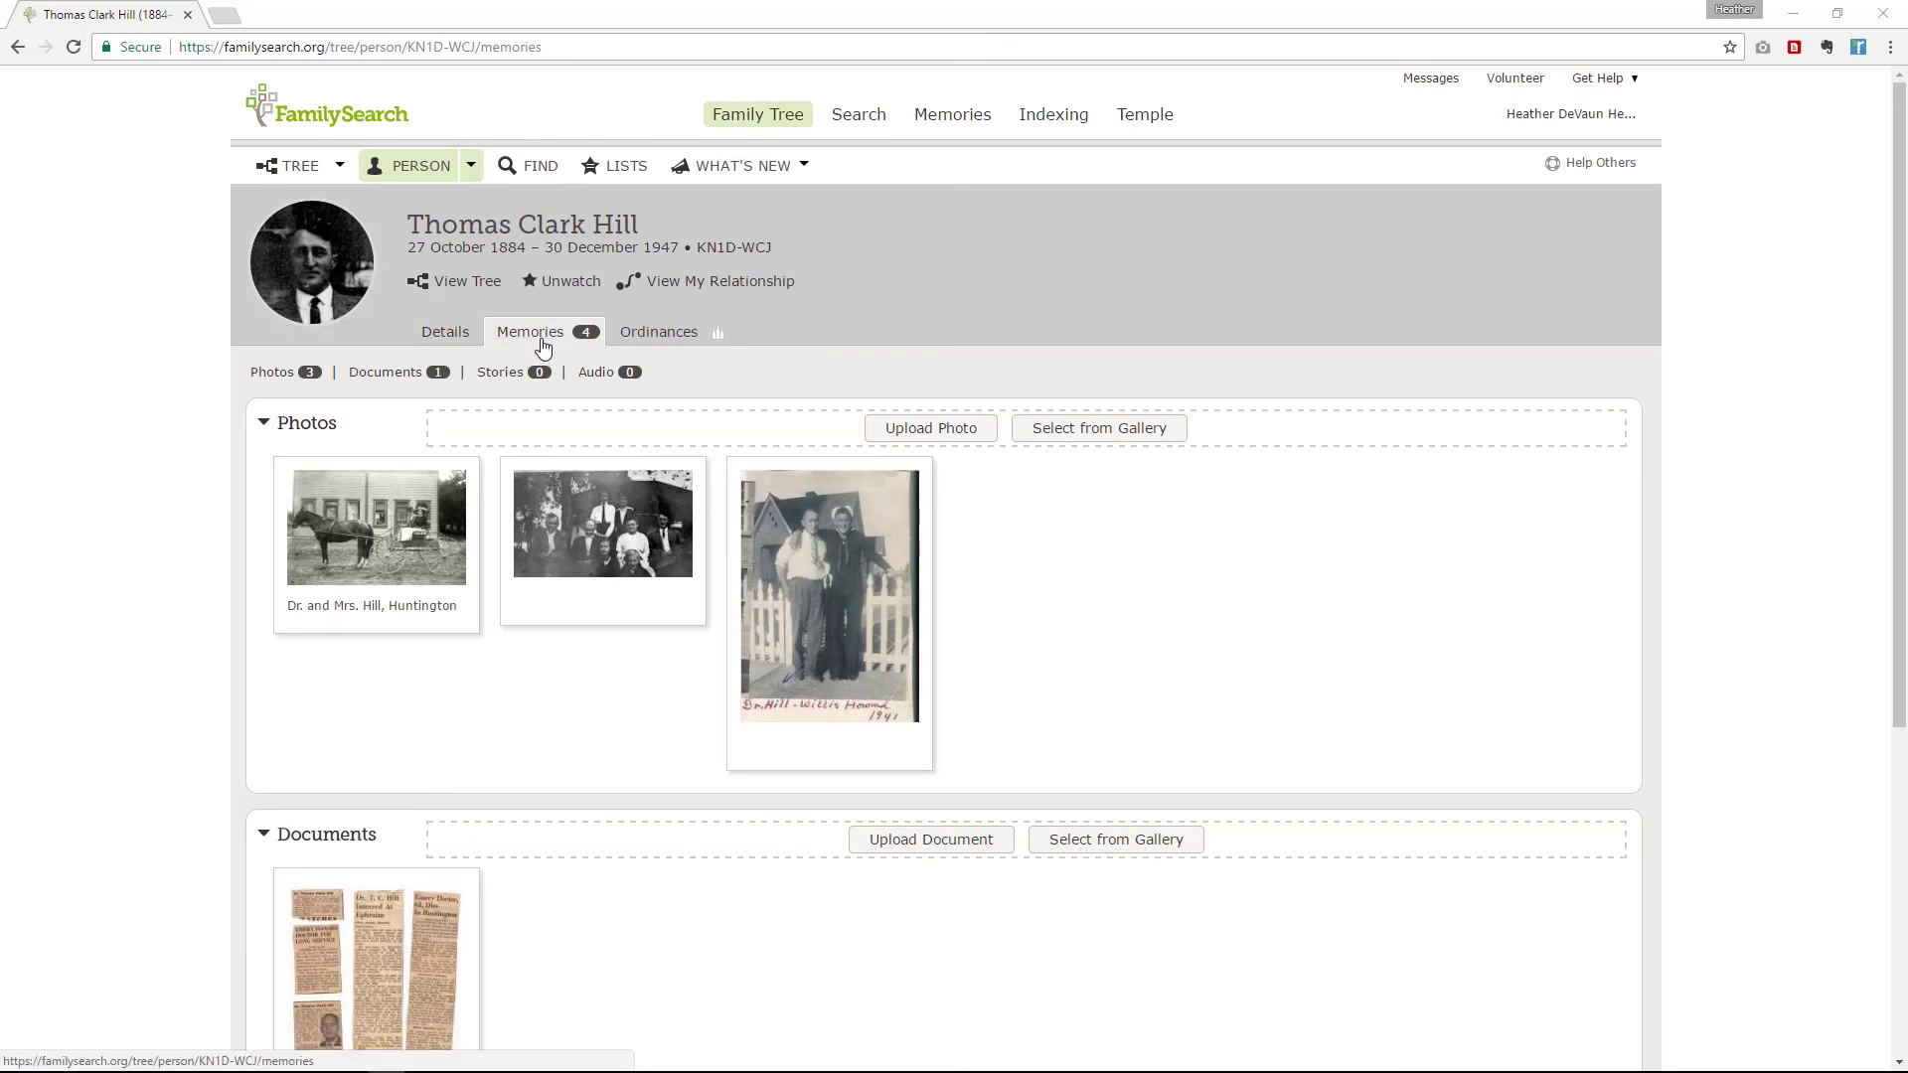
{"action": "left_click", "coordinate": [188, 16]}
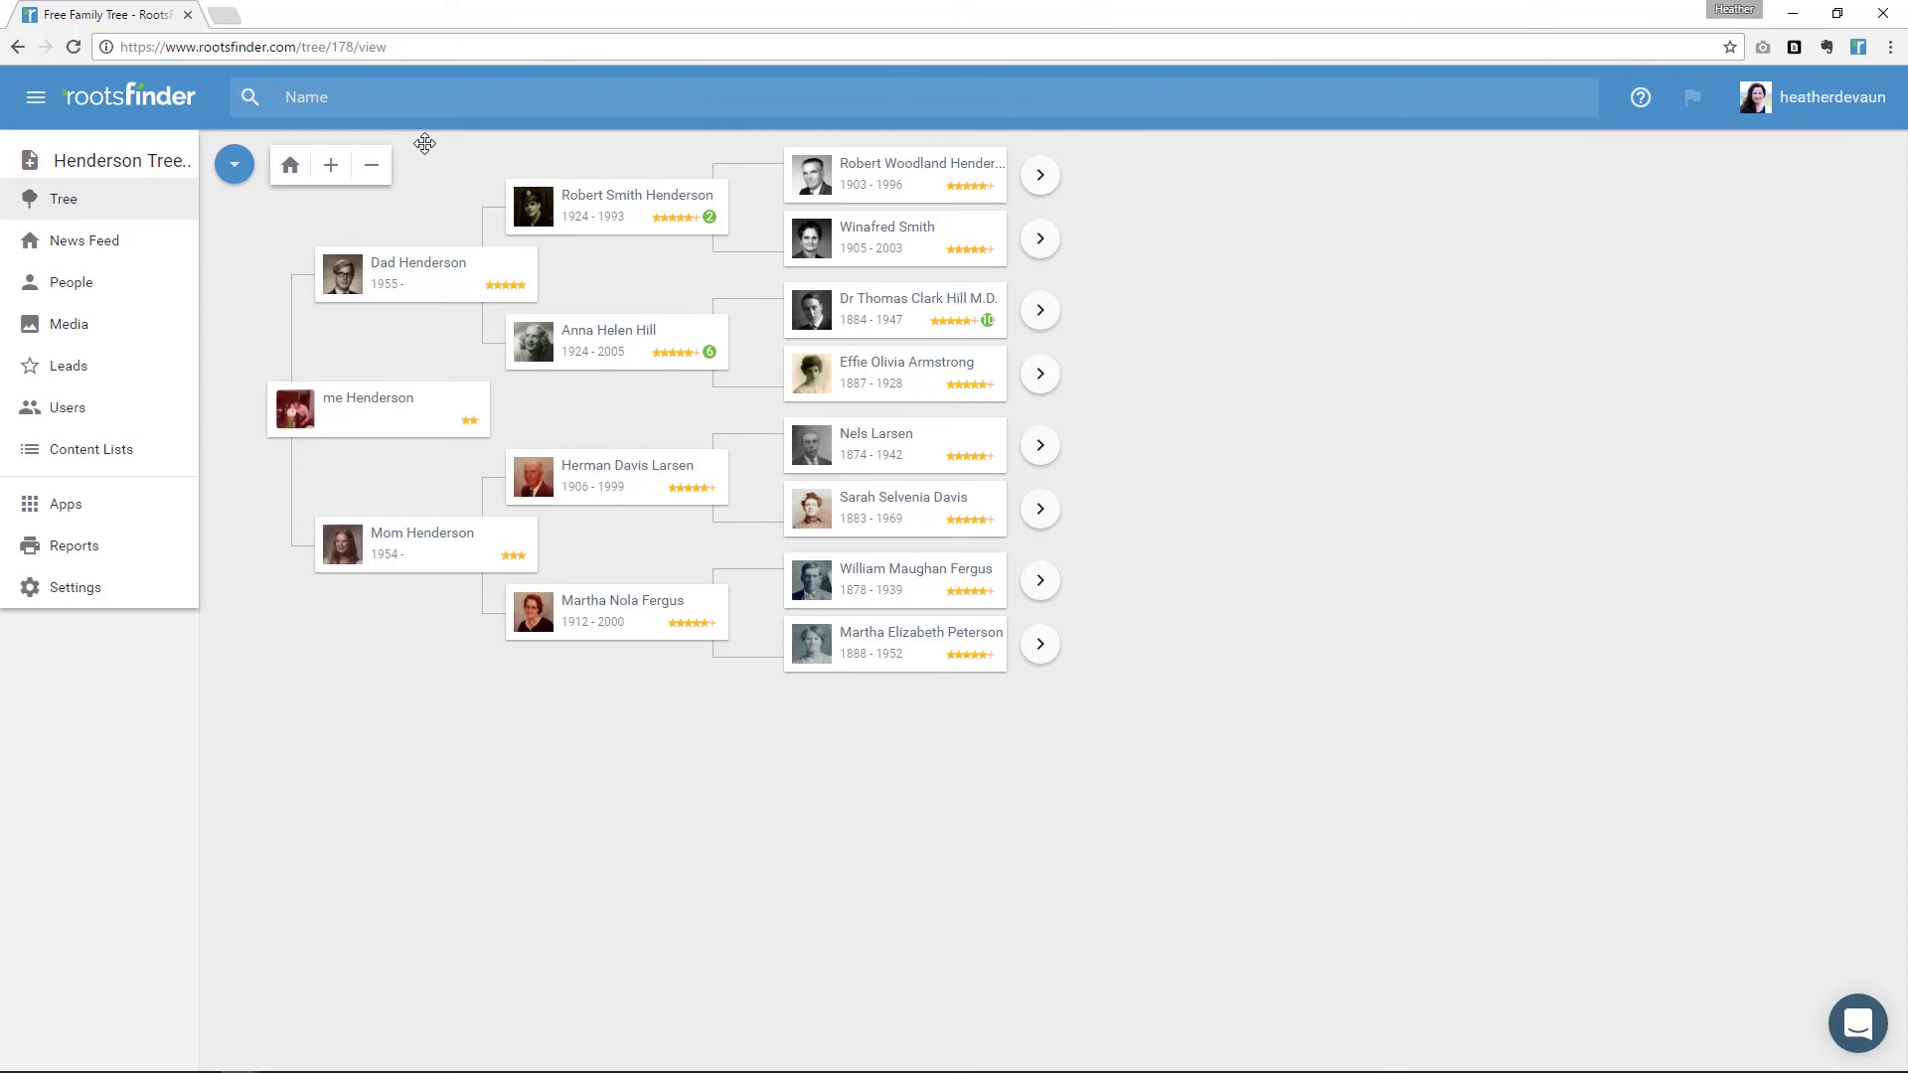
- Start a new tree named 'FamilySearch Tree'
{"action": "left_click", "coordinate": [154, 159]}
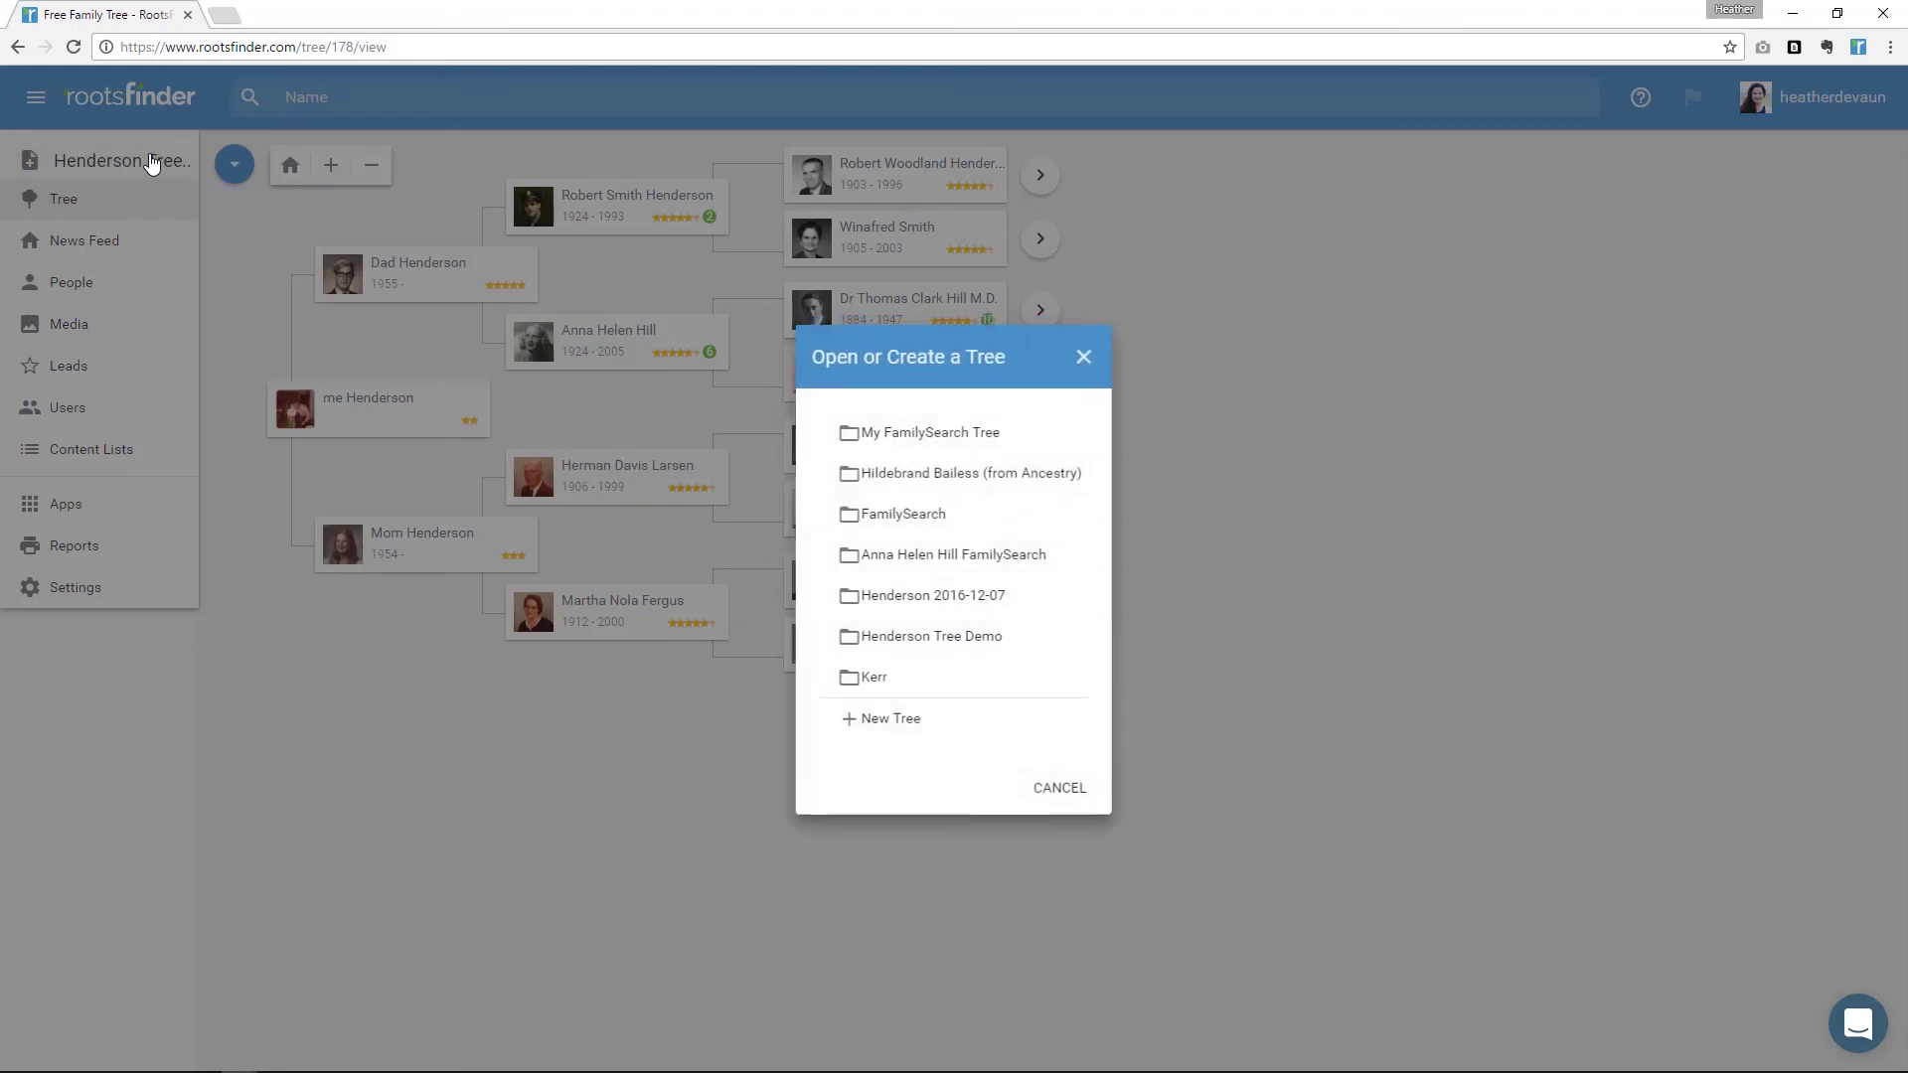
{"action": "left_click", "coordinate": [898, 718]}
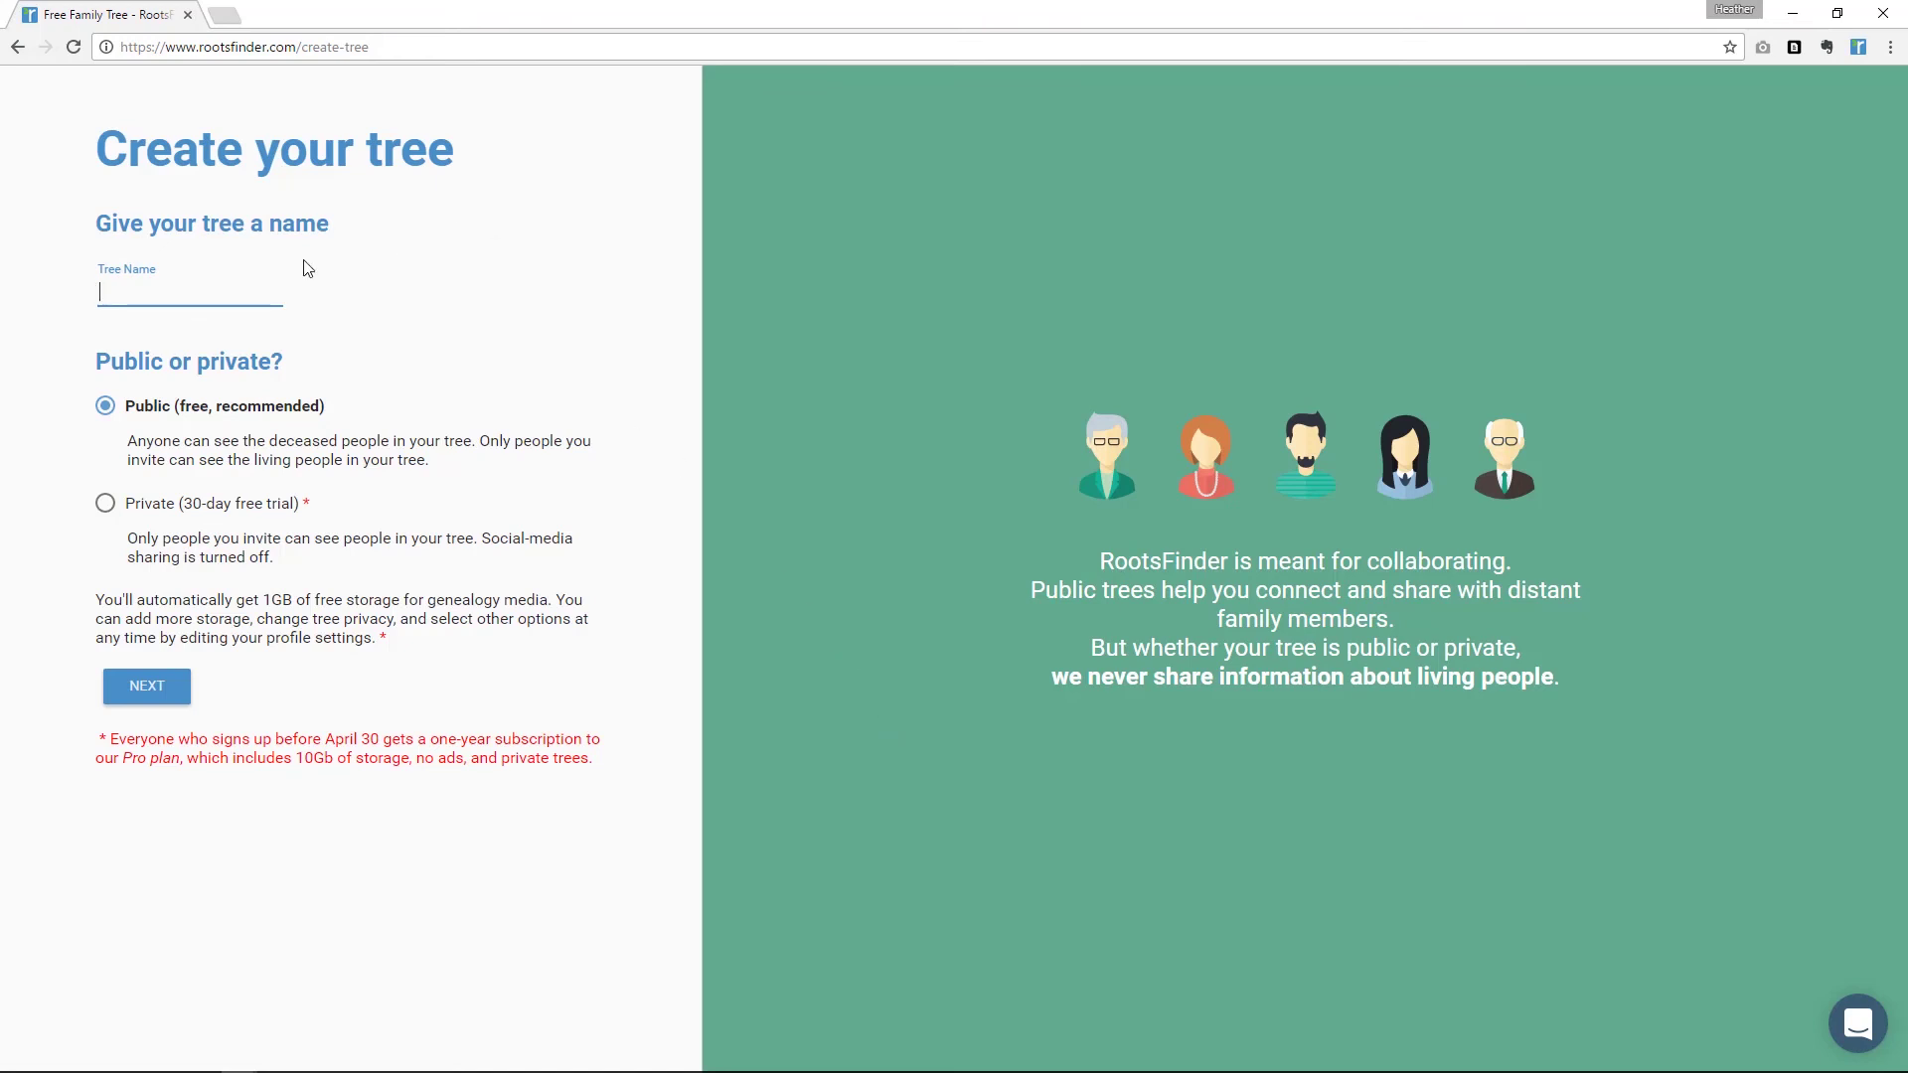
{"action": "left_click", "coordinate": [103, 295]}
{"action": "type", "text": "Family"}
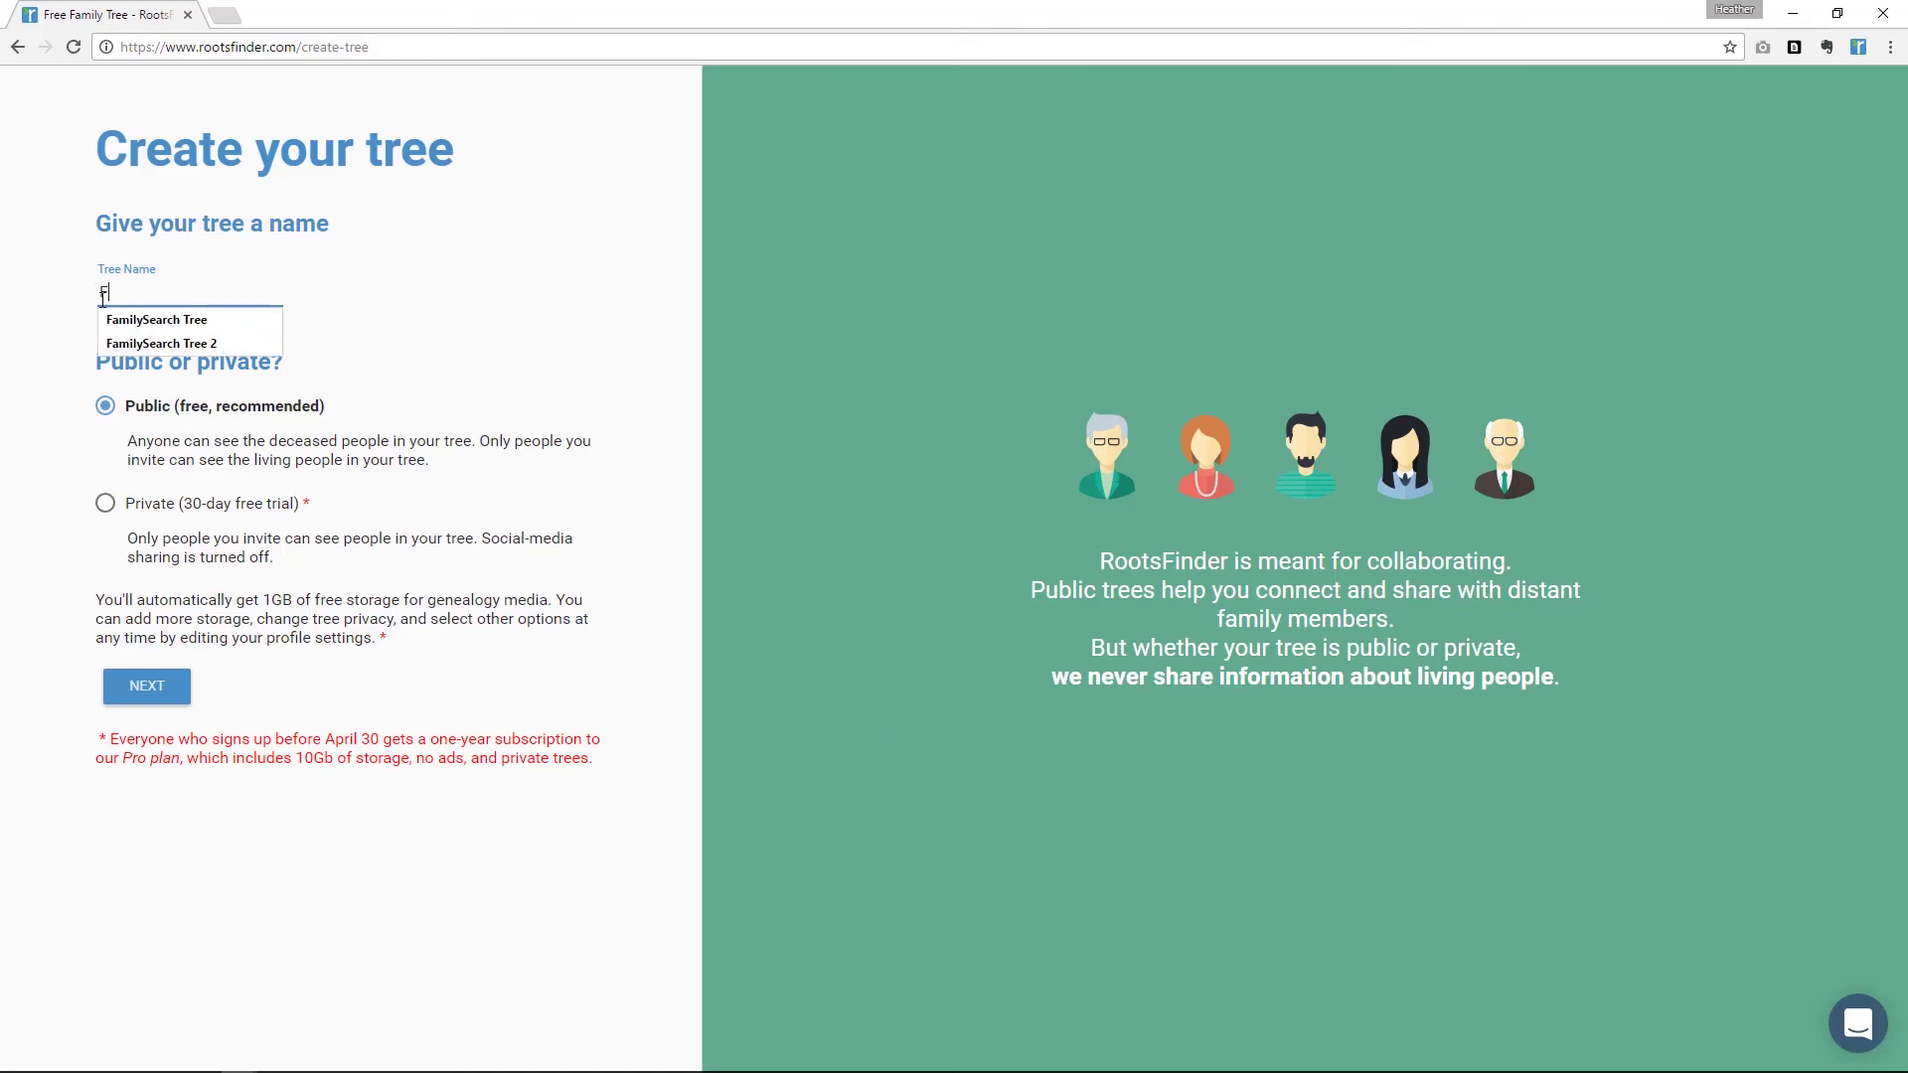
{"action": "left_click", "coordinate": [139, 316]}
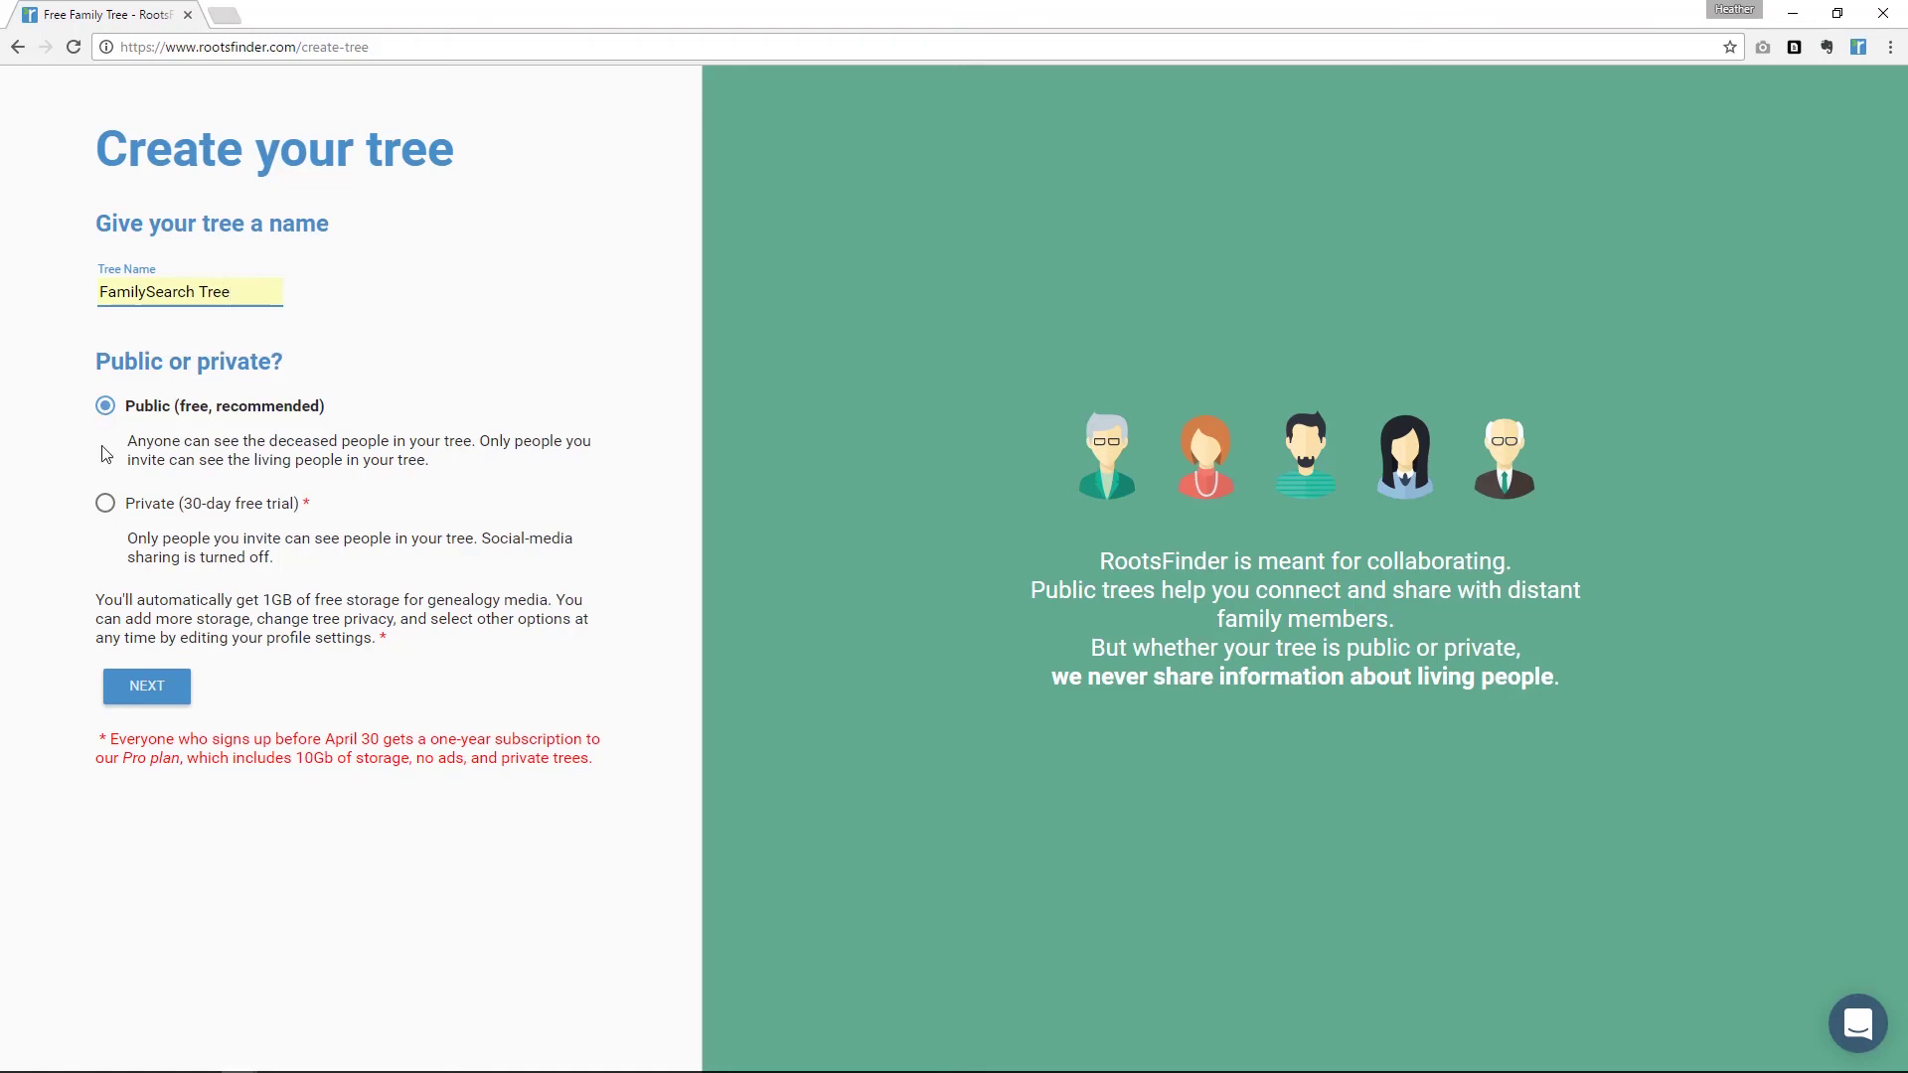
{"action": "left_click", "coordinate": [140, 682]}
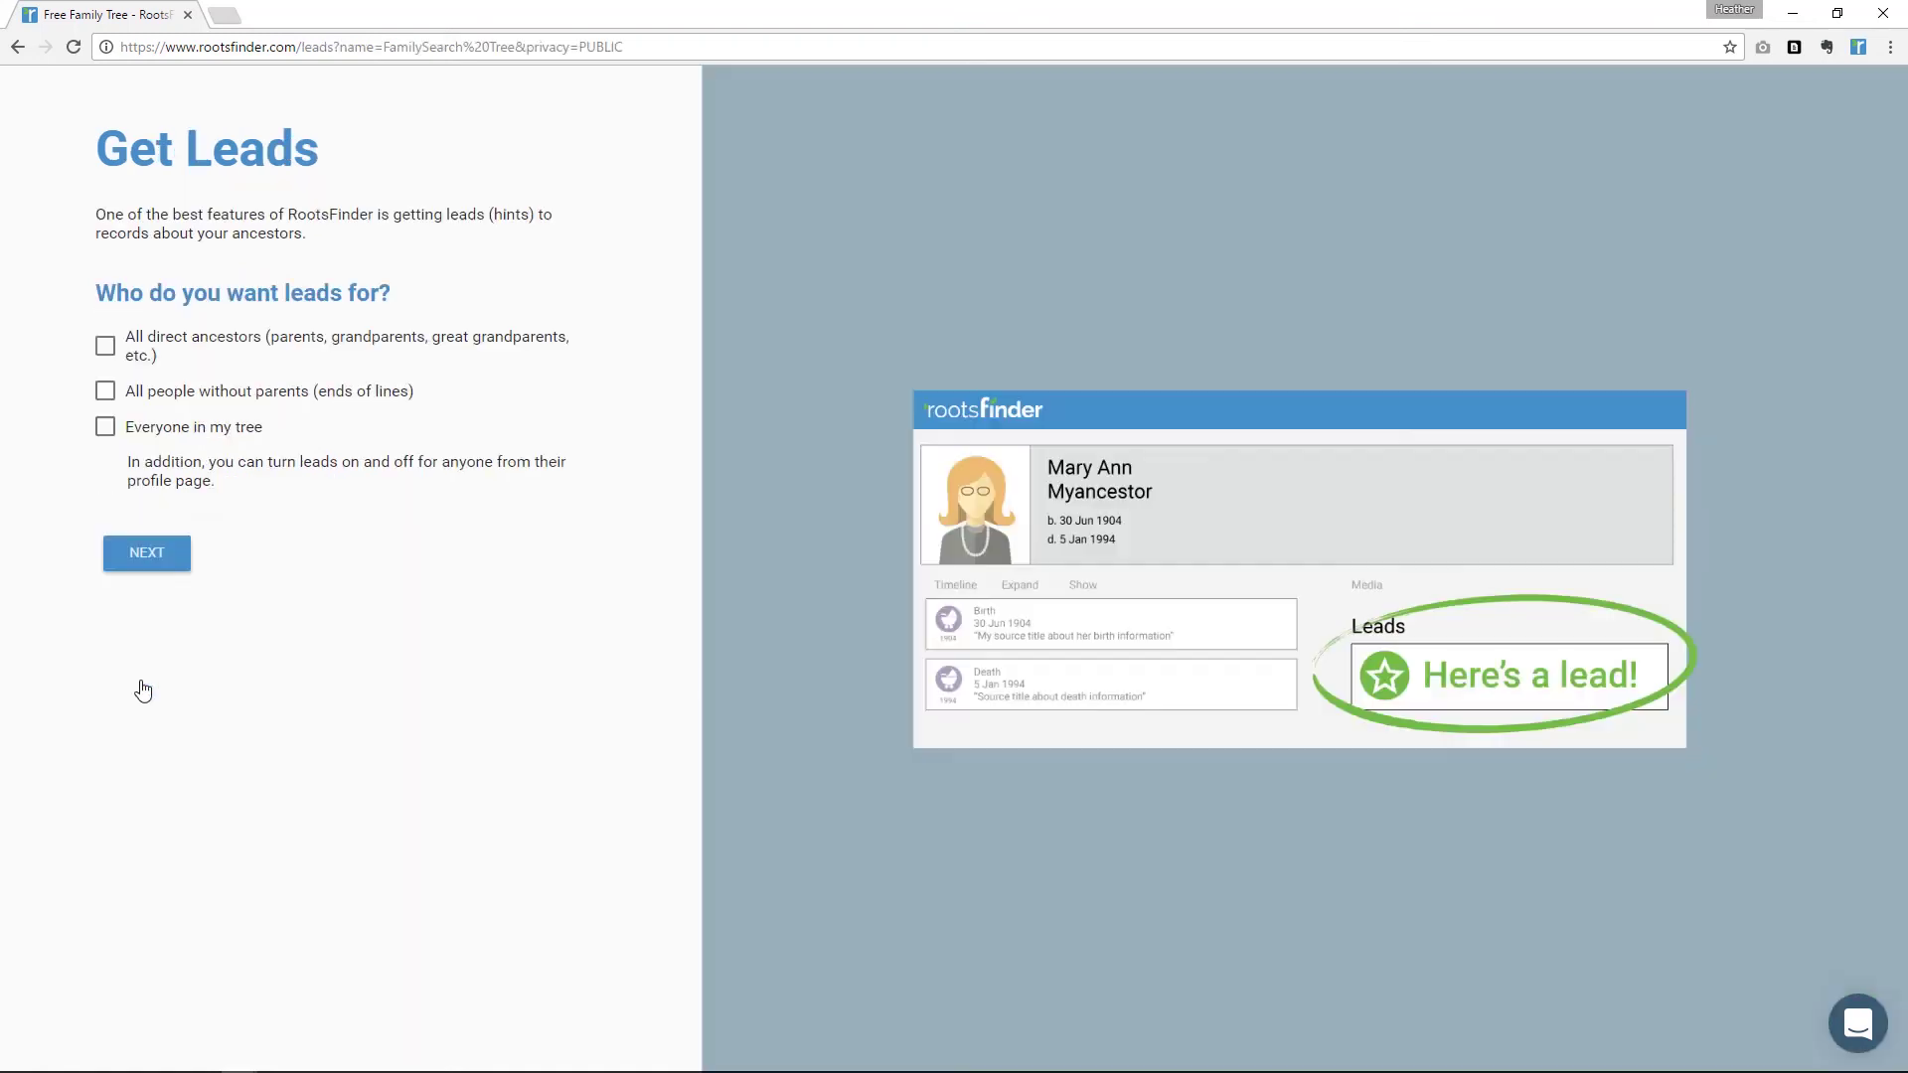
- Choose leads for all direct ancestors from FamilySearch and FindMyPast, and sign in to FamilySearch
{"action": "left_click", "coordinate": [91, 358]}
{"action": "left_click", "coordinate": [156, 561]}
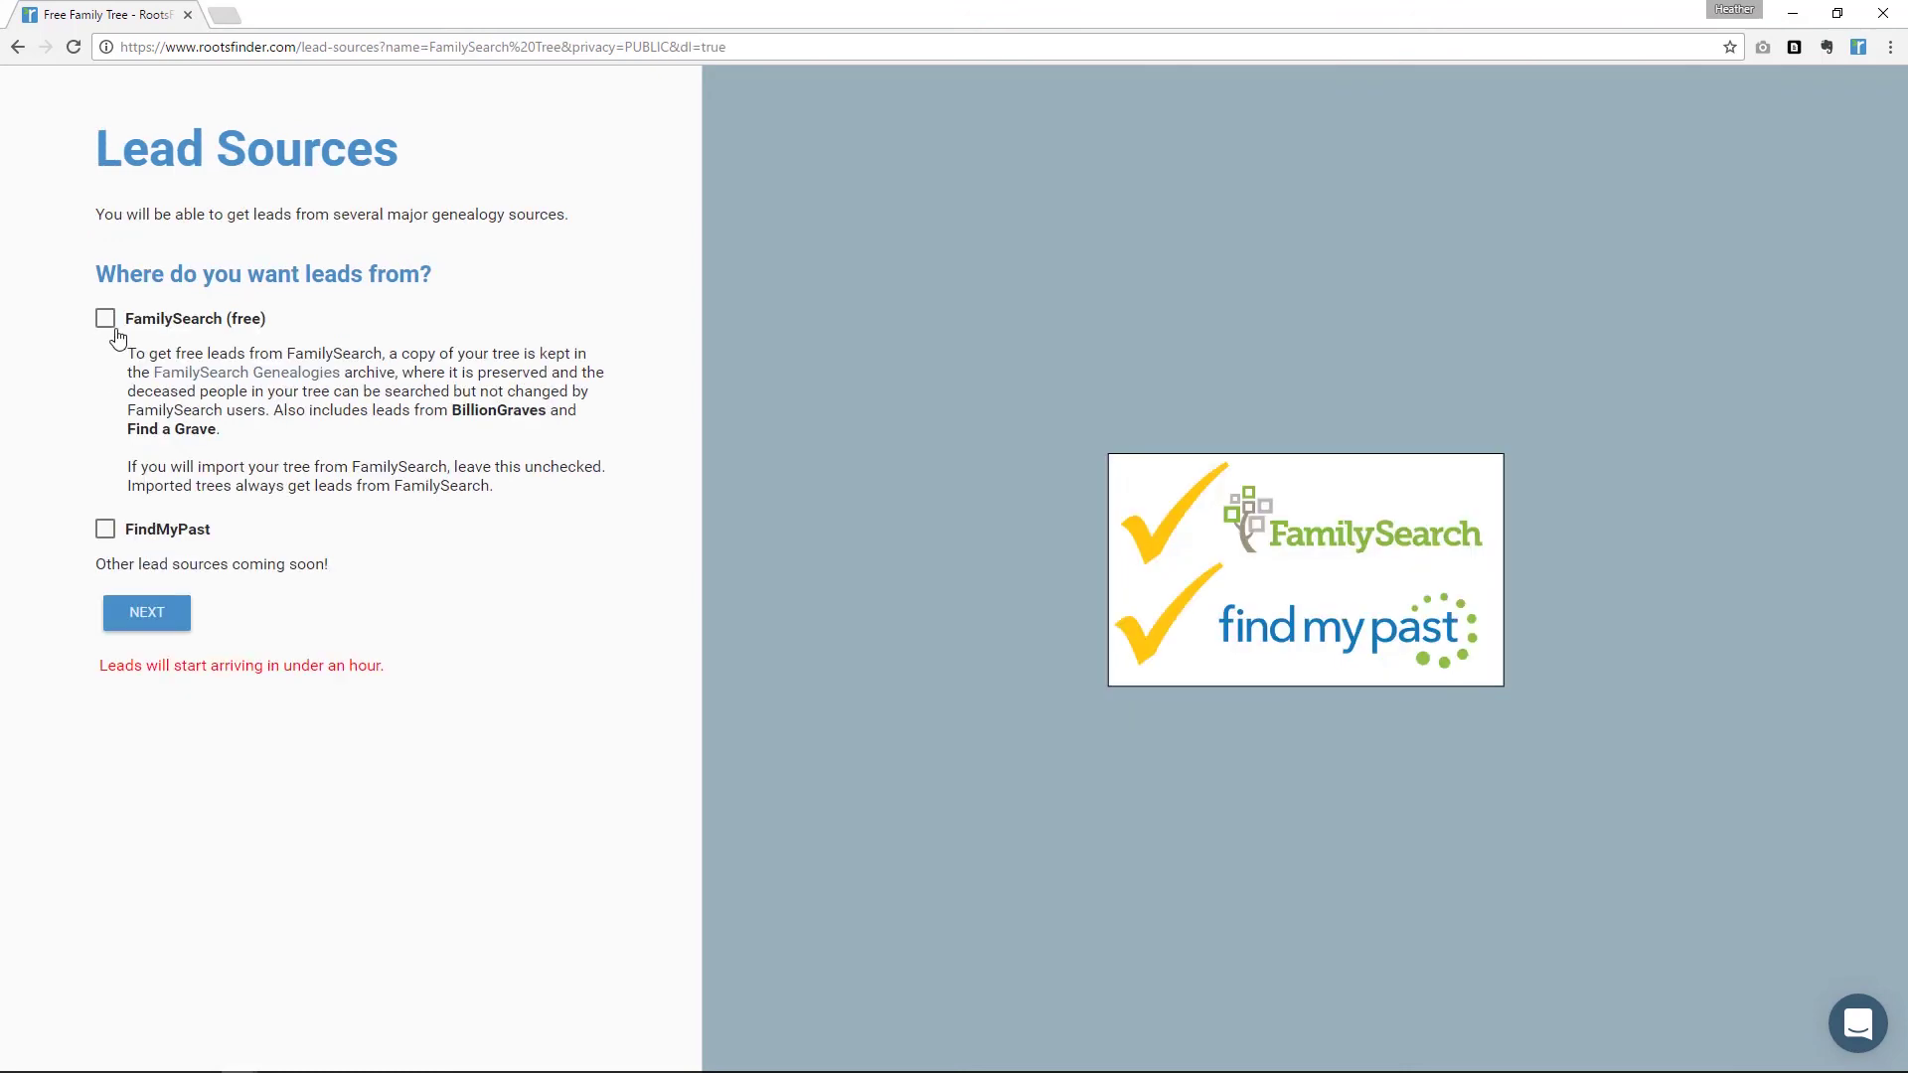
{"action": "left_click", "coordinate": [106, 319]}
{"action": "left_click", "coordinate": [106, 529]}
{"action": "left_click", "coordinate": [144, 613]}
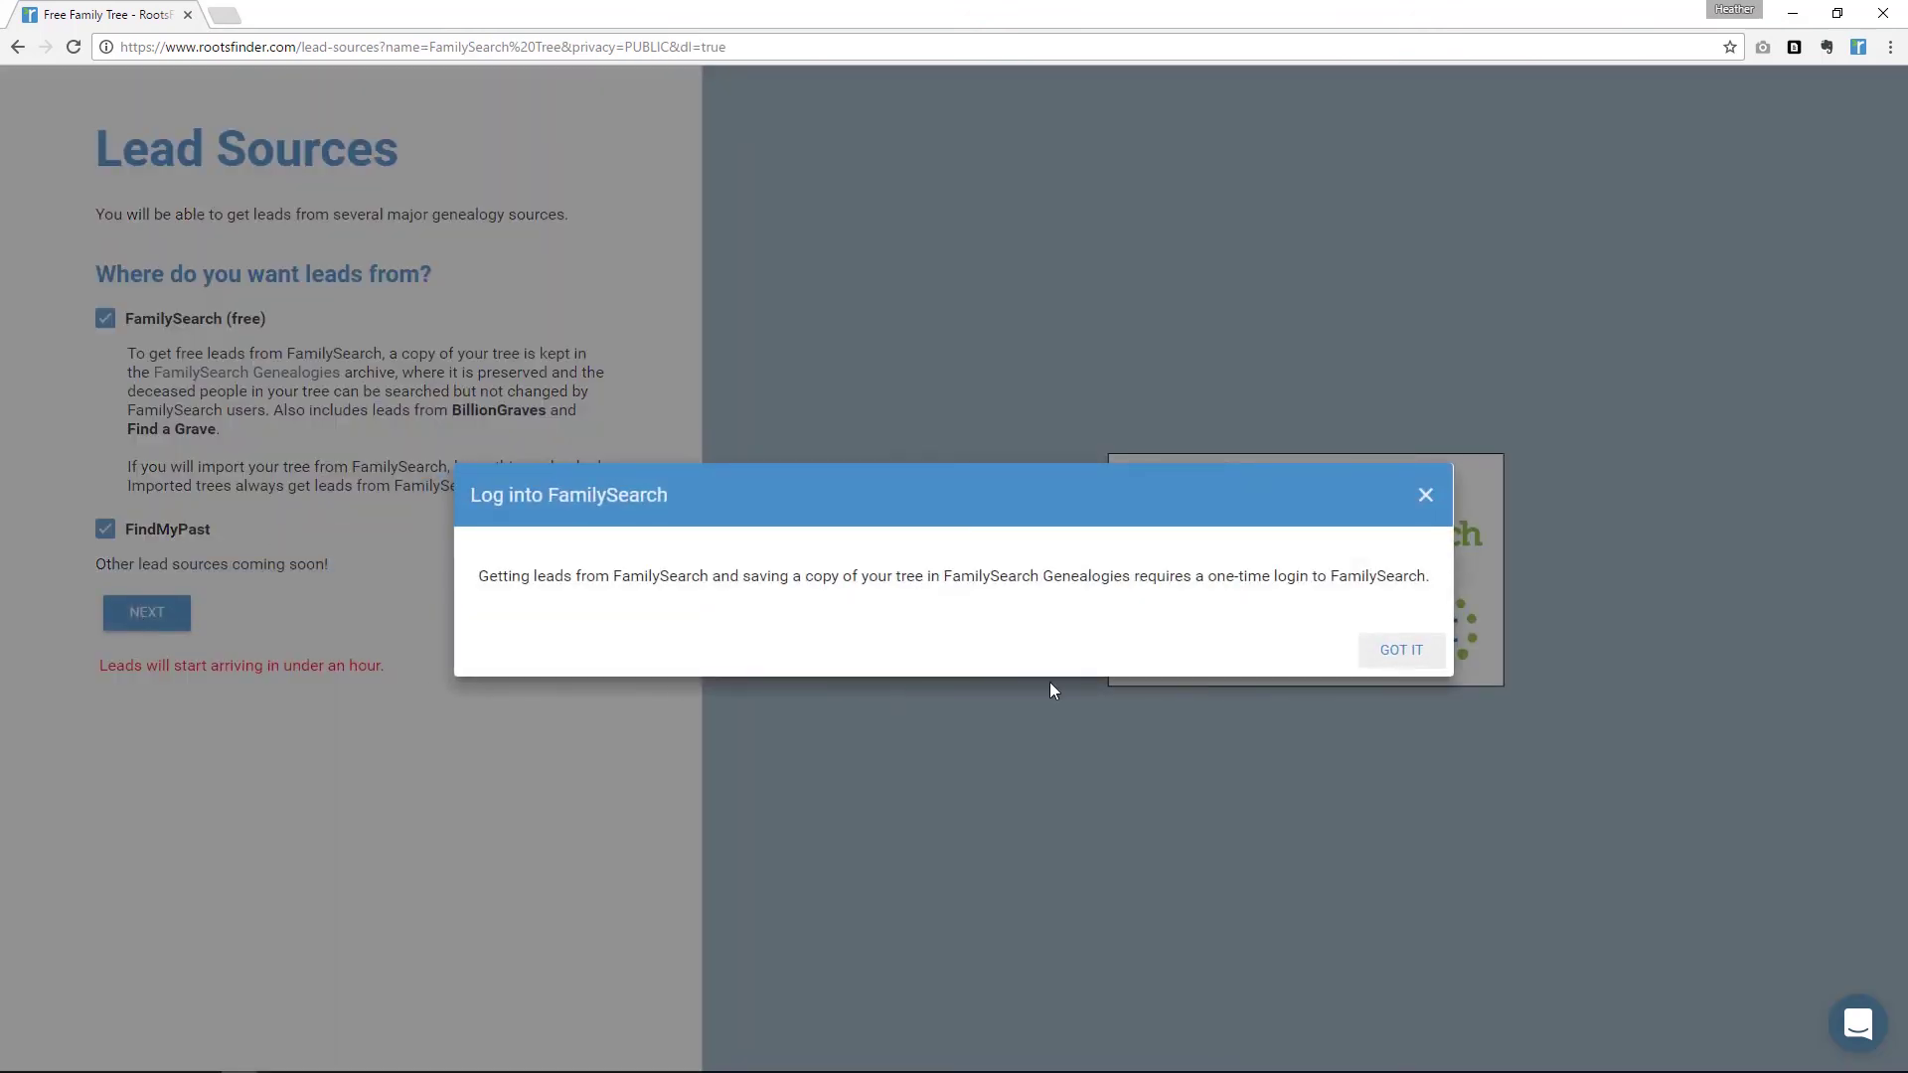
{"action": "left_click", "coordinate": [1391, 653]}
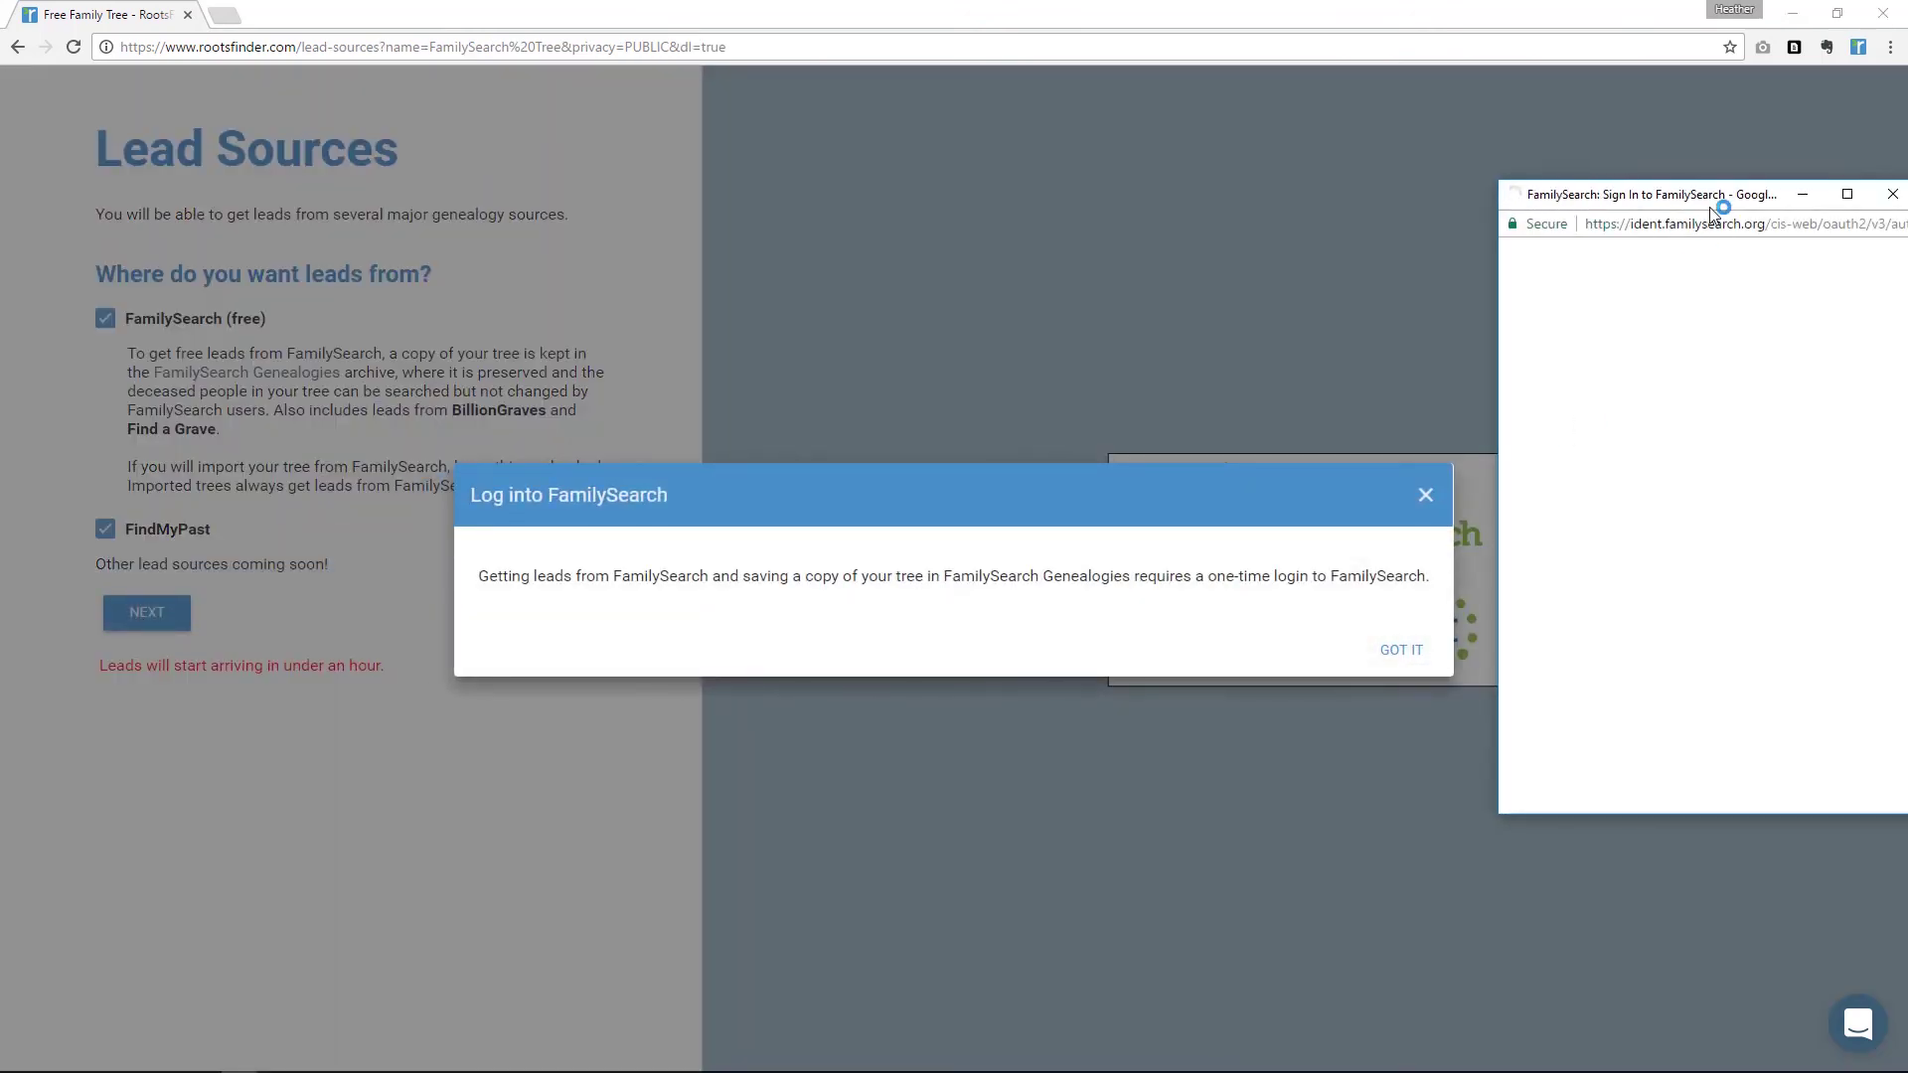
{"action": "left_click", "coordinate": [1701, 587]}
{"action": "left_click", "coordinate": [1371, 647]}
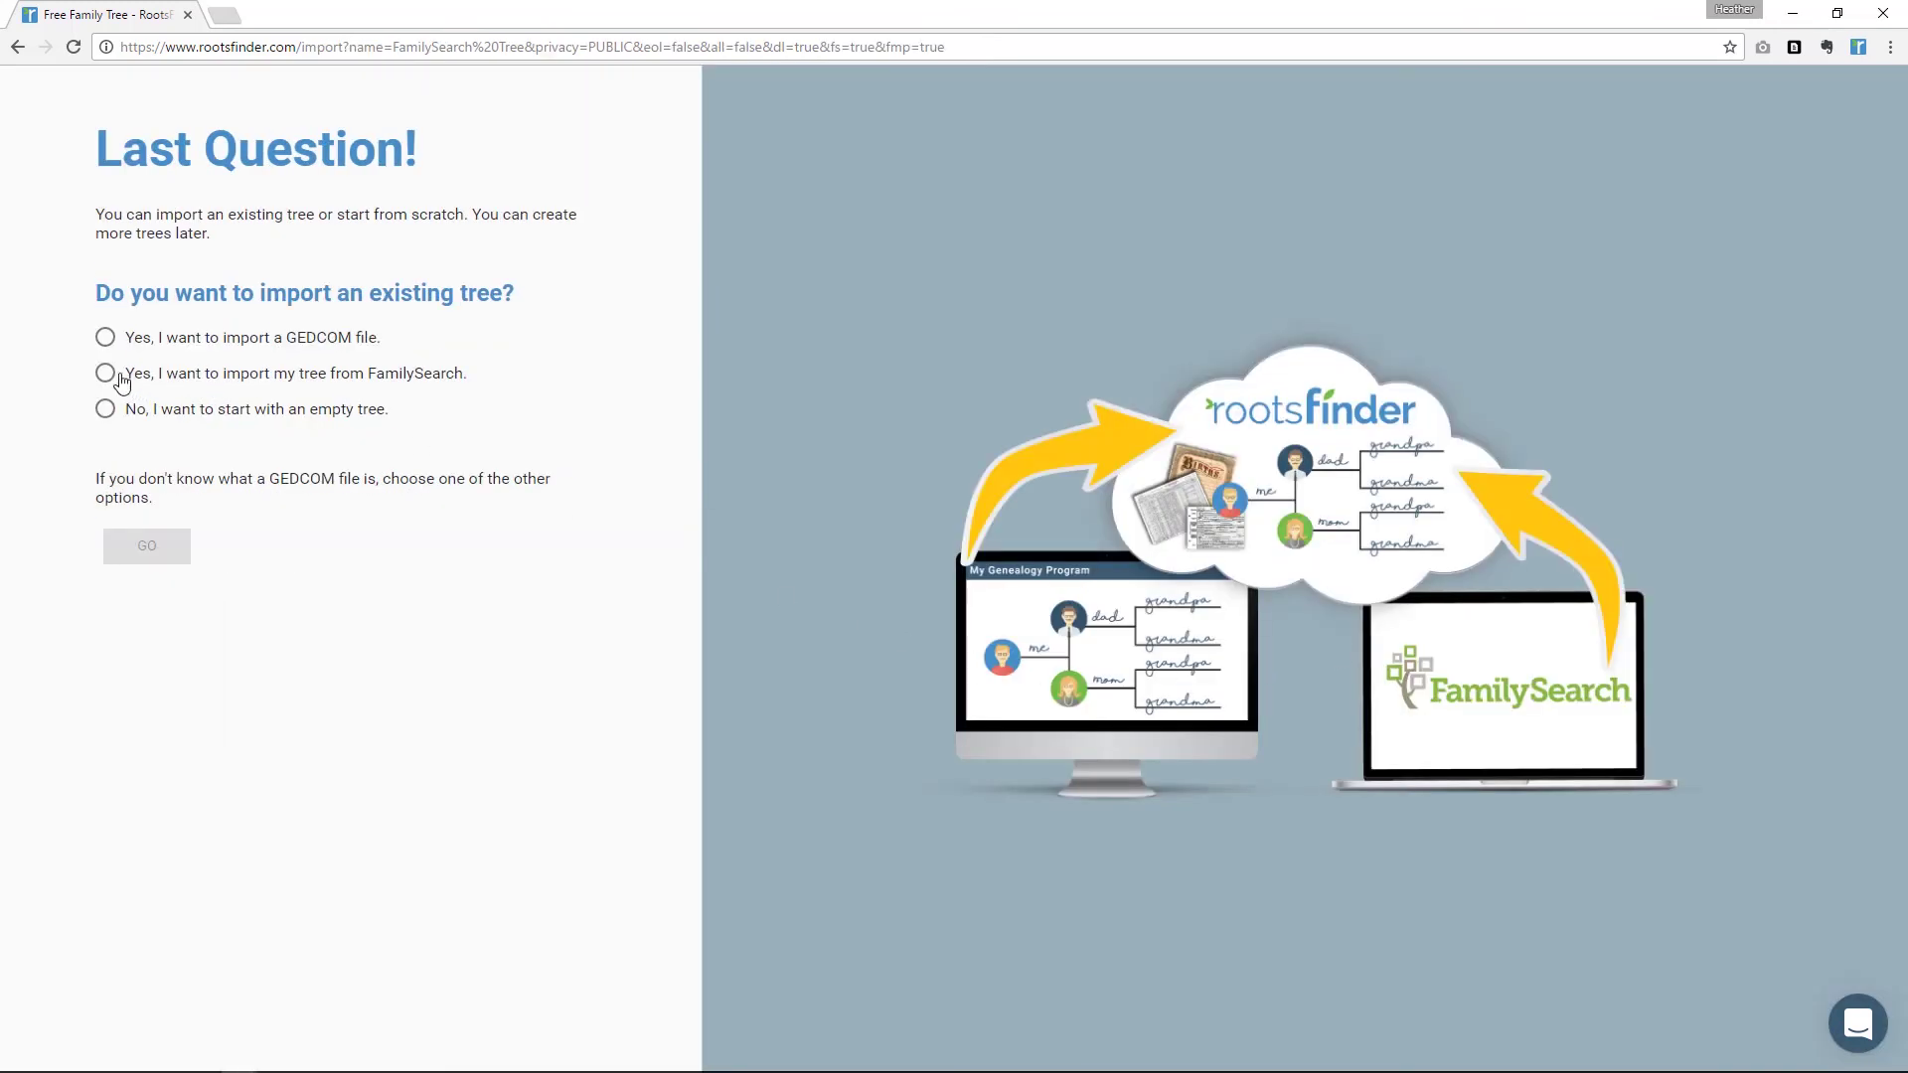
{"action": "left_click", "coordinate": [105, 373]}
{"action": "left_click", "coordinate": [147, 545]}
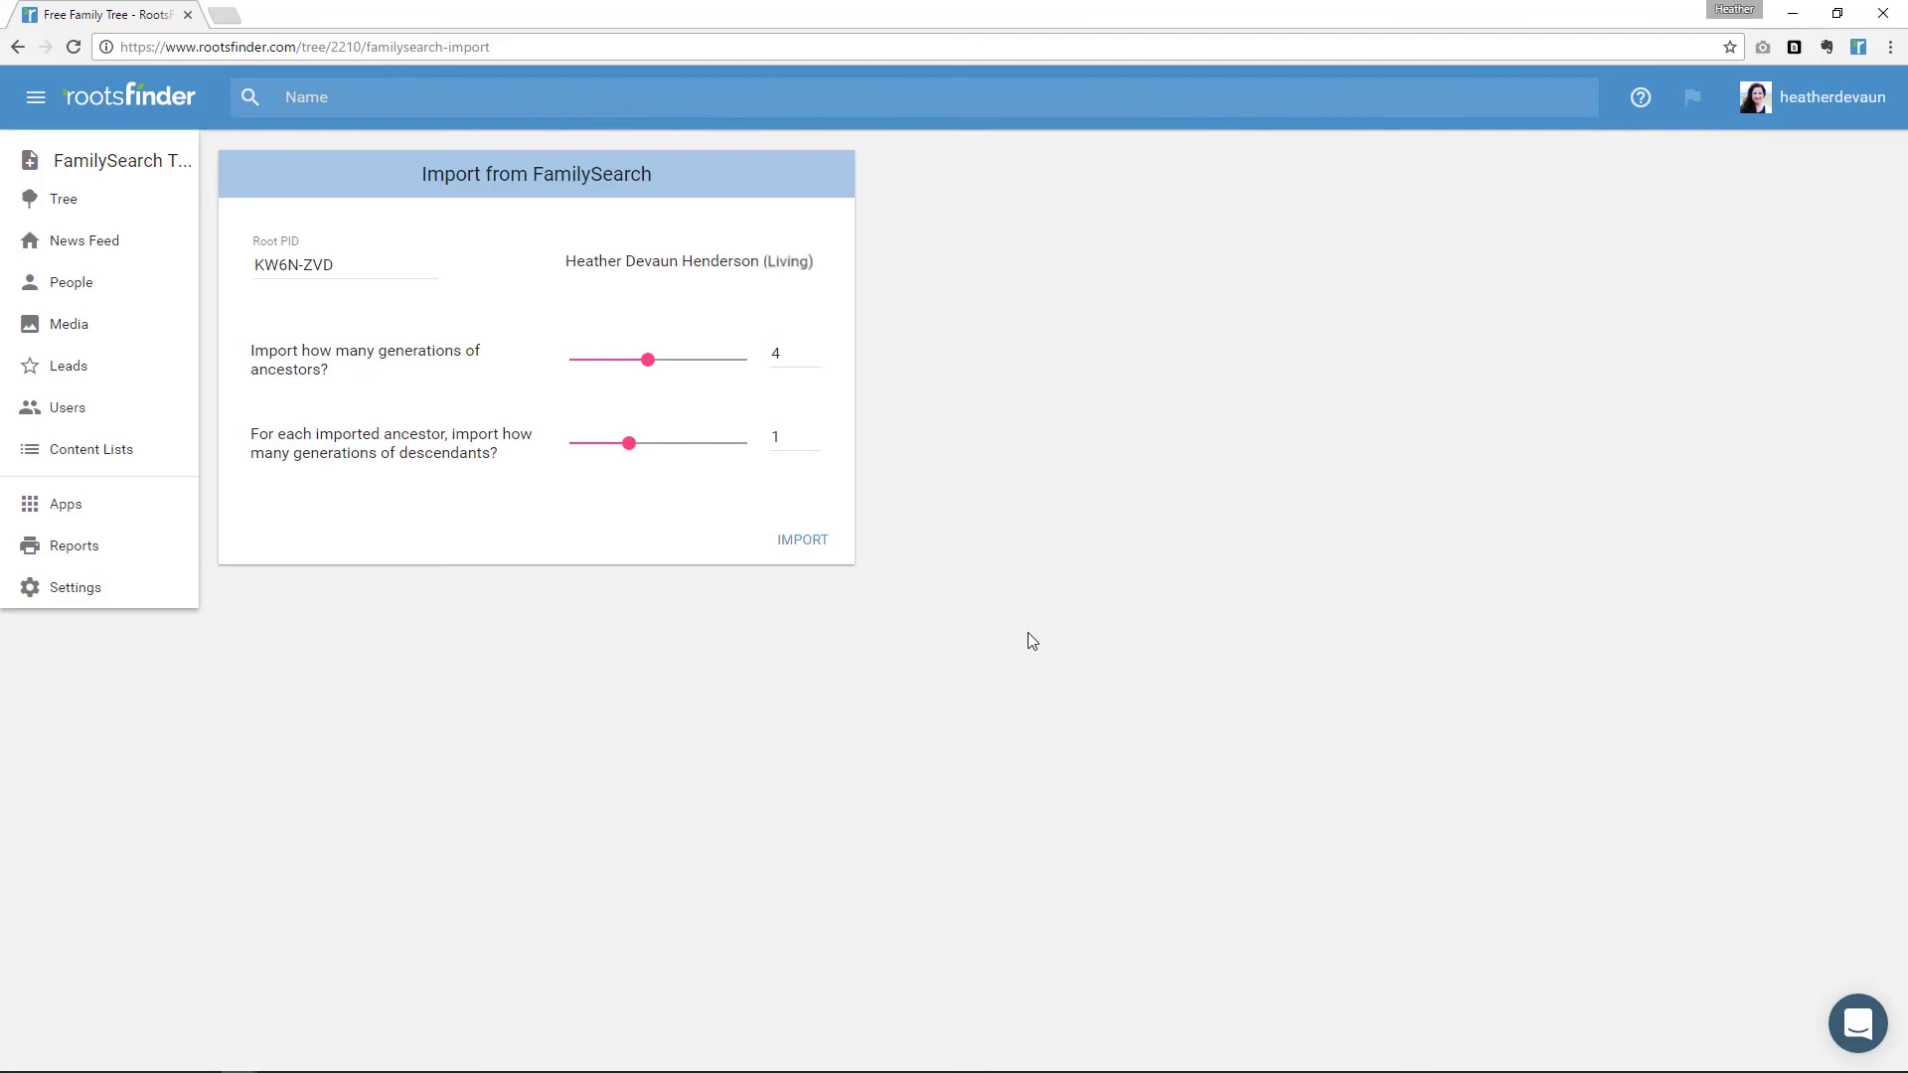
{"action": "left_click_drag", "start_coordinate": [362, 264], "coordinate": [243, 253]}
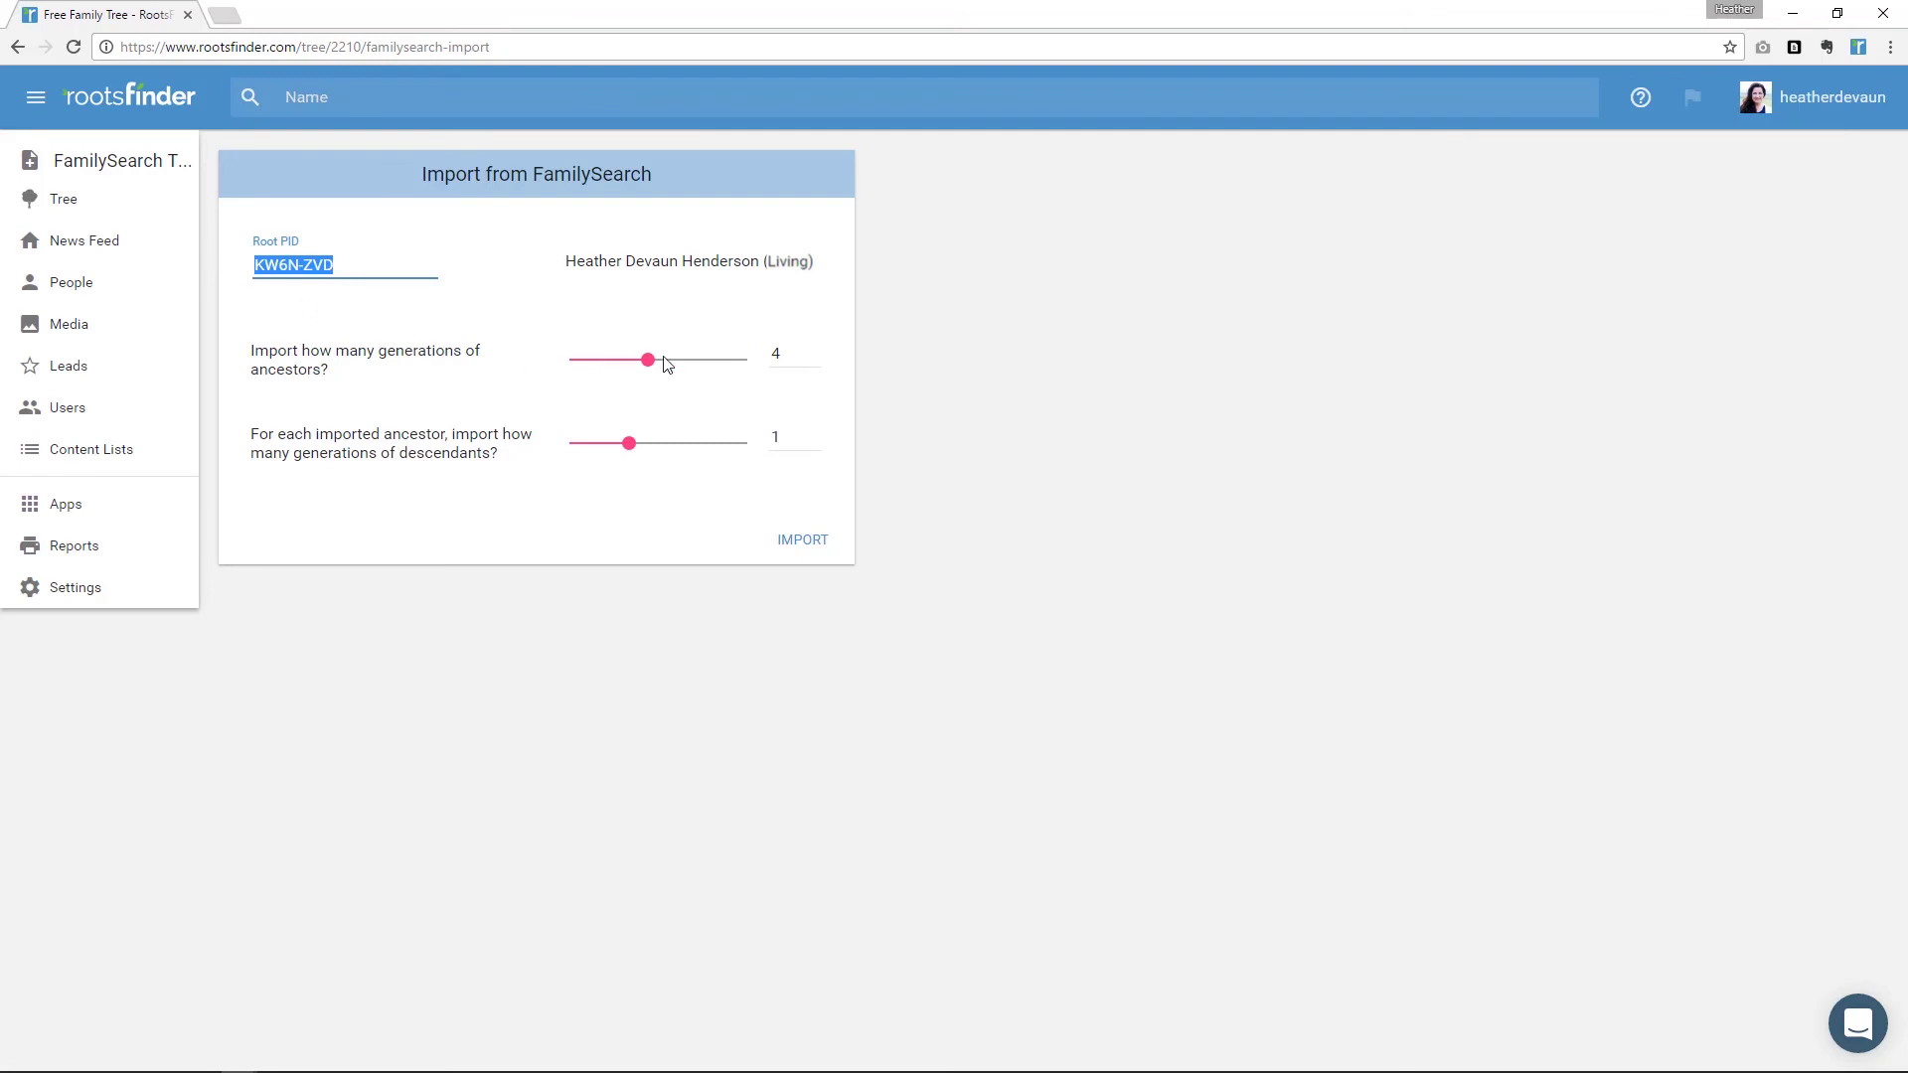
{"action": "mouse_move", "coordinate": [660, 366]}
{"action": "left_mouse_down"}
{"action": "mouse_move", "coordinate": [690, 365]}
{"action": "mouse_move", "coordinate": [660, 368]}
{"action": "left_mouse_up"}
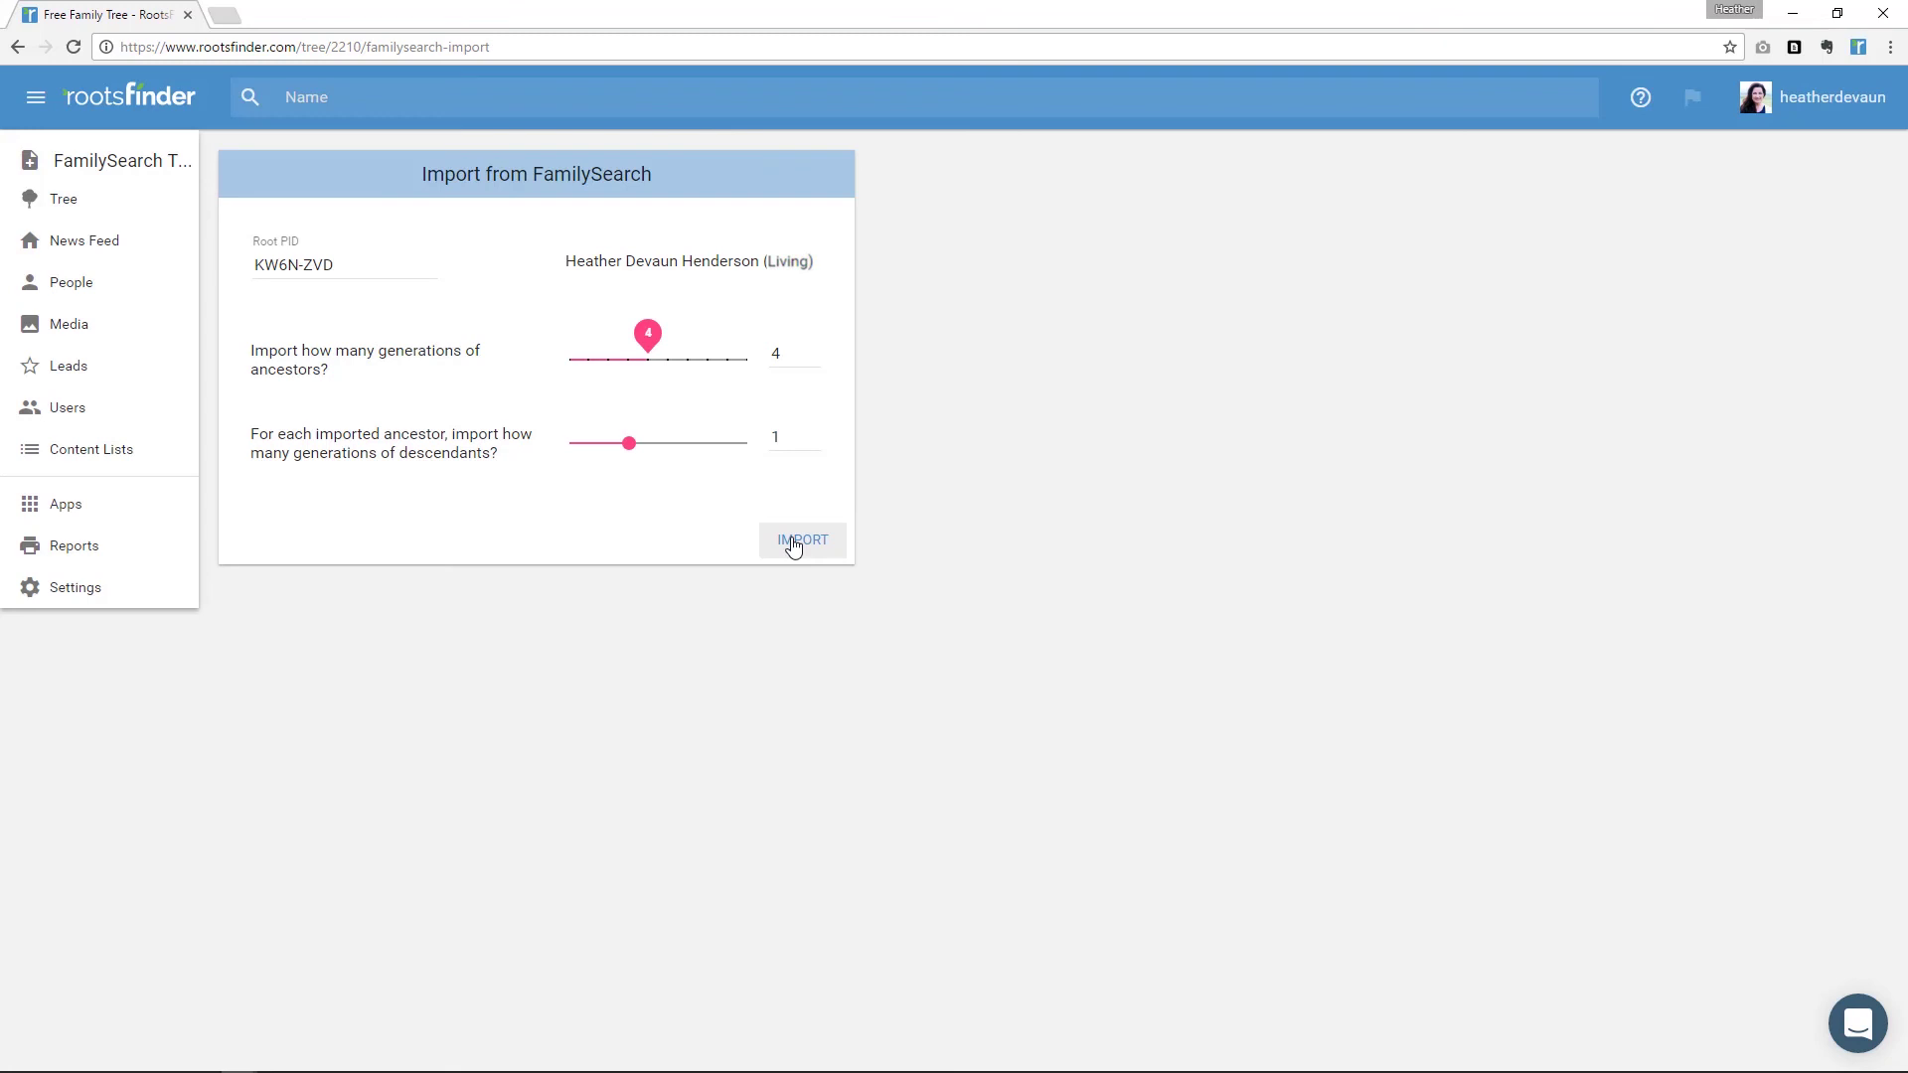
- Delete FamilySearch Tree from the Settings Danger Zone, confirming with OK
{"action": "left_click", "coordinate": [71, 599]}
{"action": "scroll", "coordinate": [176, 747], "scroll_direction": "down", "scroll_amount": 2}
{"action": "scroll", "coordinate": [177, 747], "scroll_direction": "down", "scroll_amount": 7}
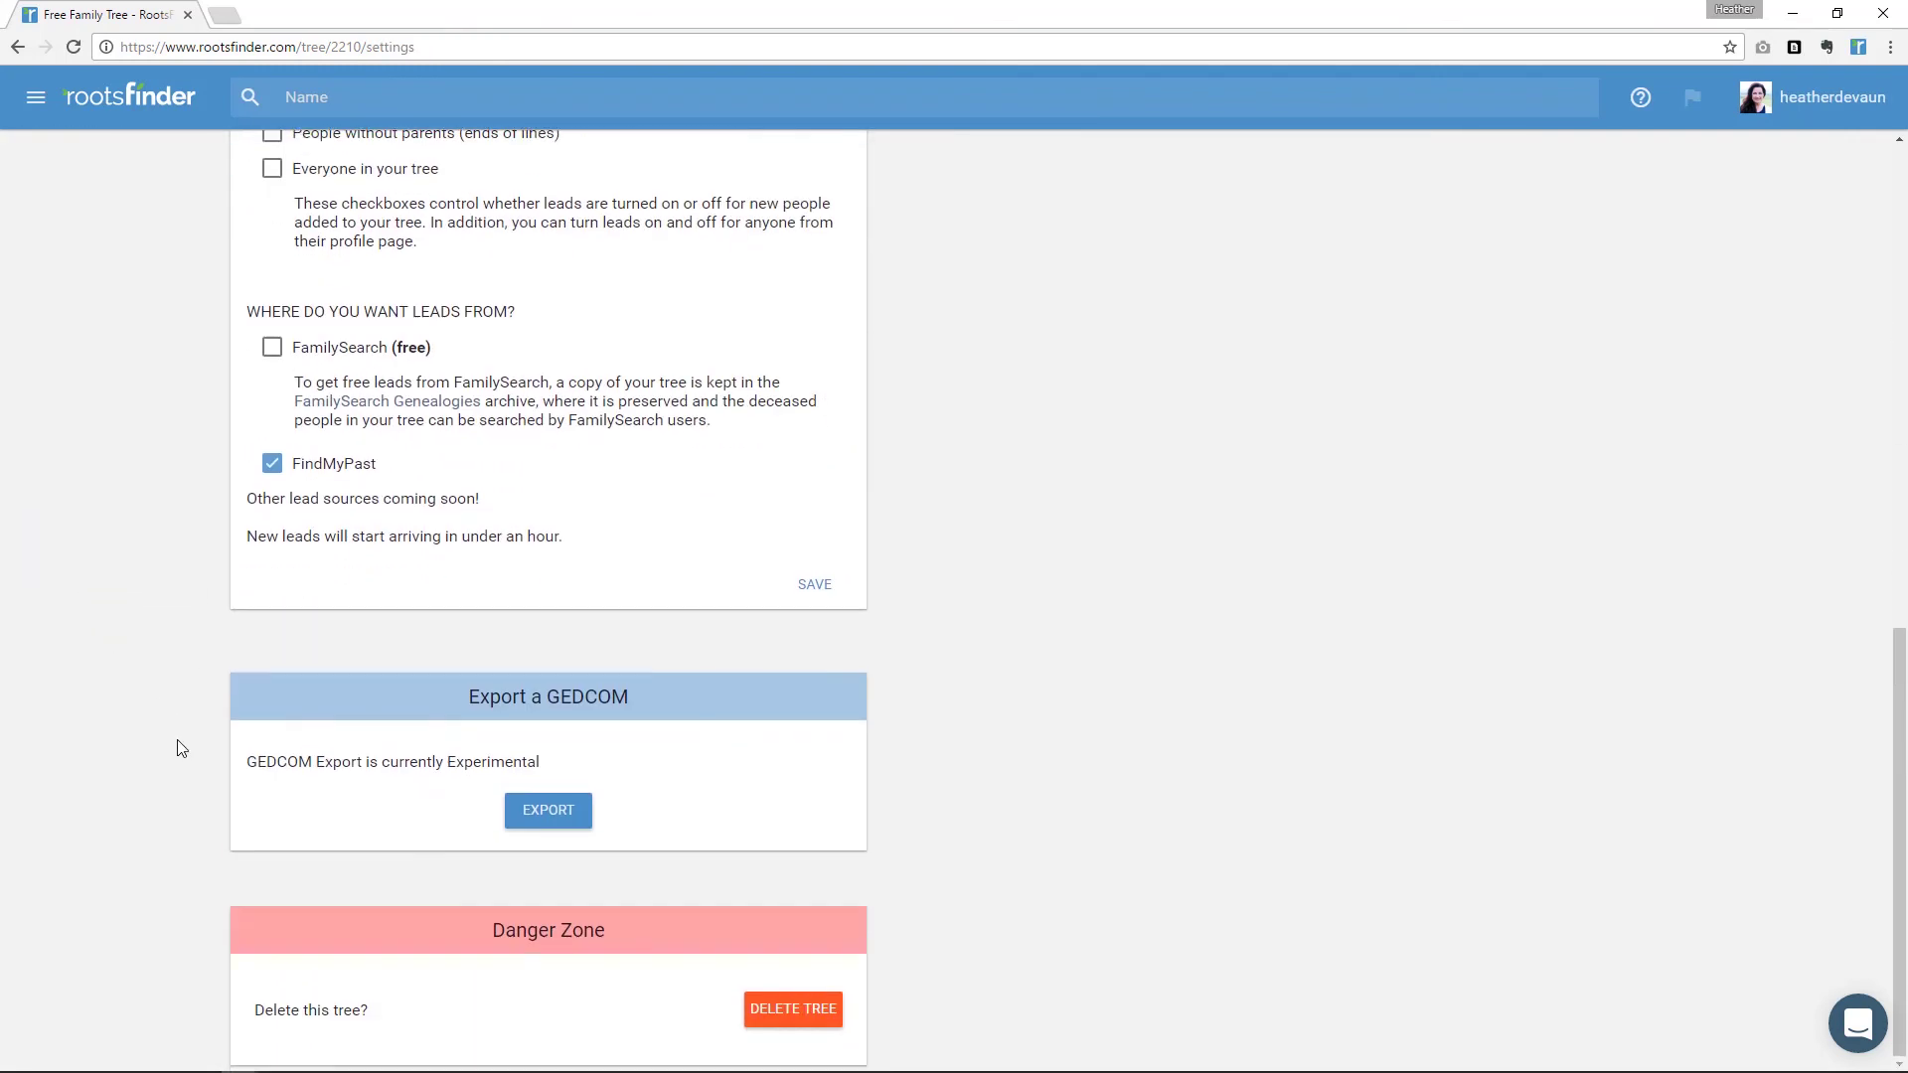
{"action": "left_click", "coordinate": [803, 1023]}
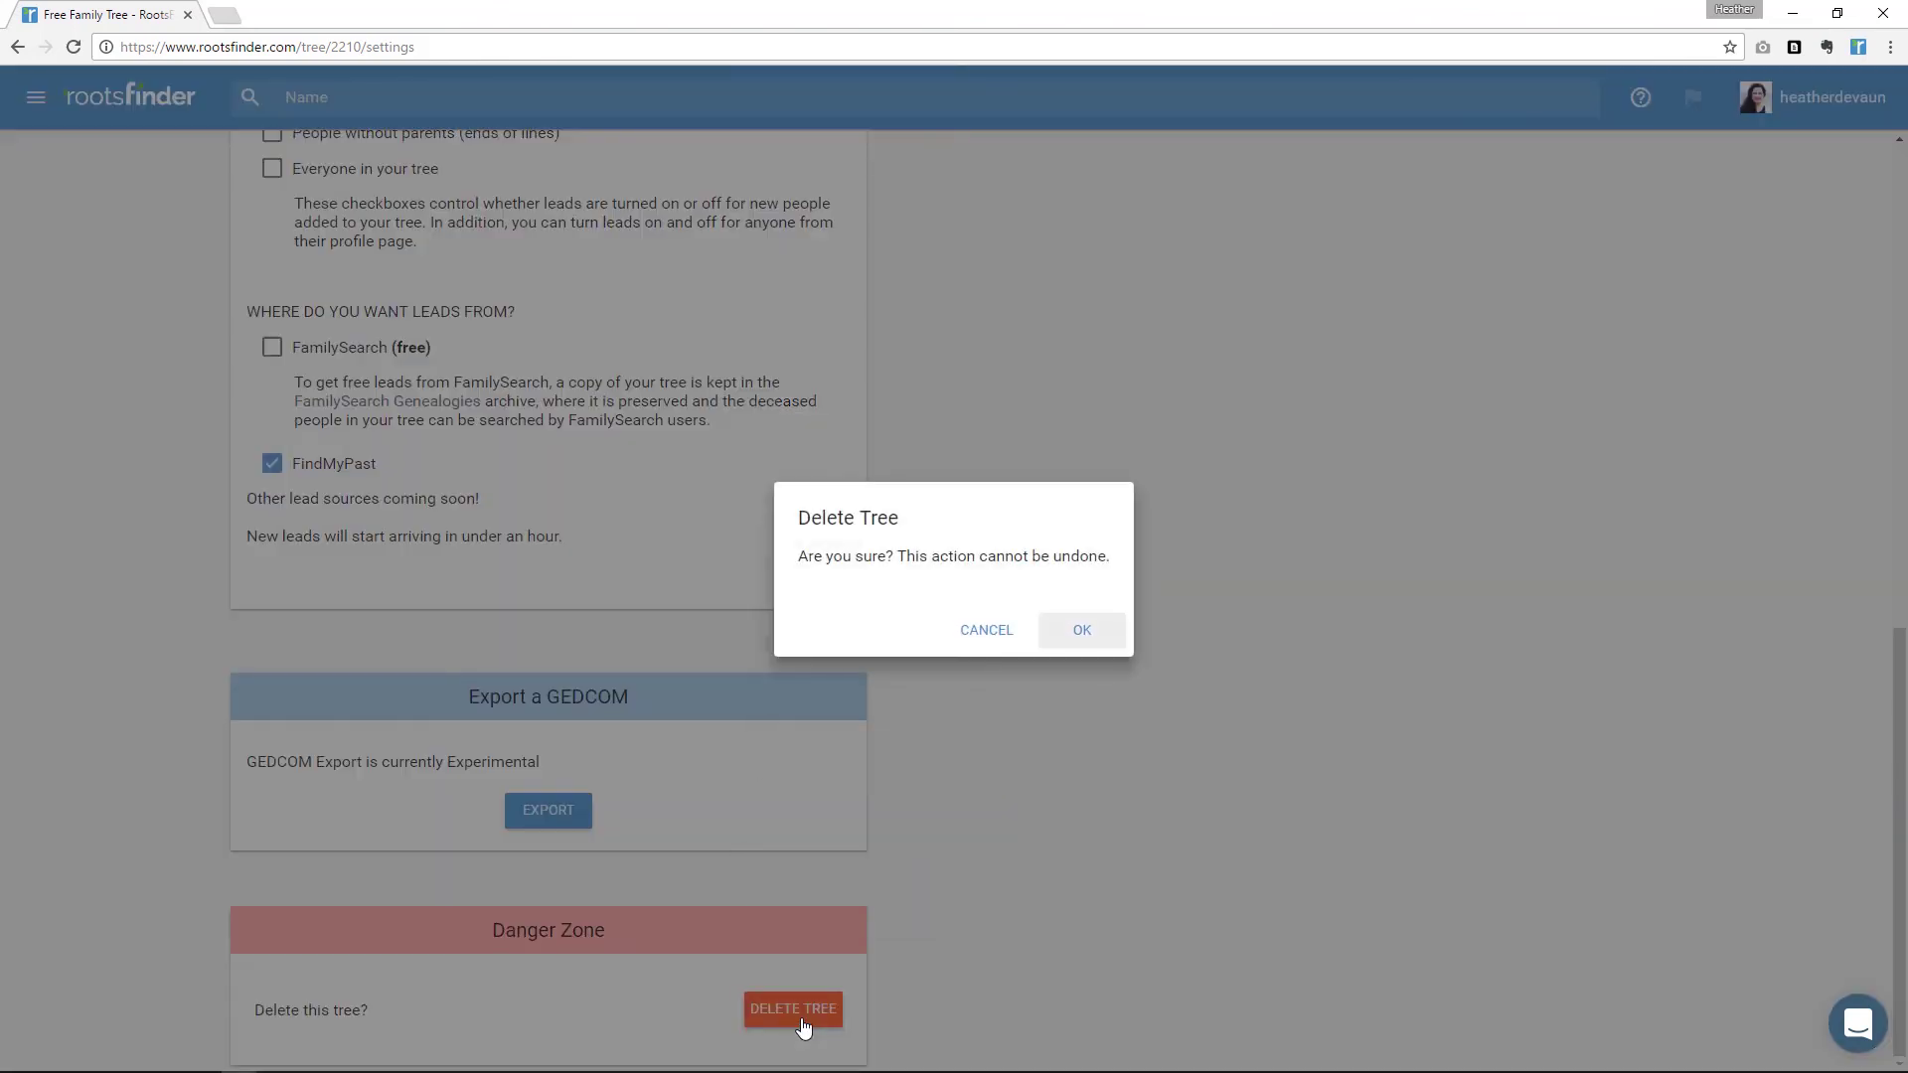
{"action": "left_click", "coordinate": [1077, 641]}
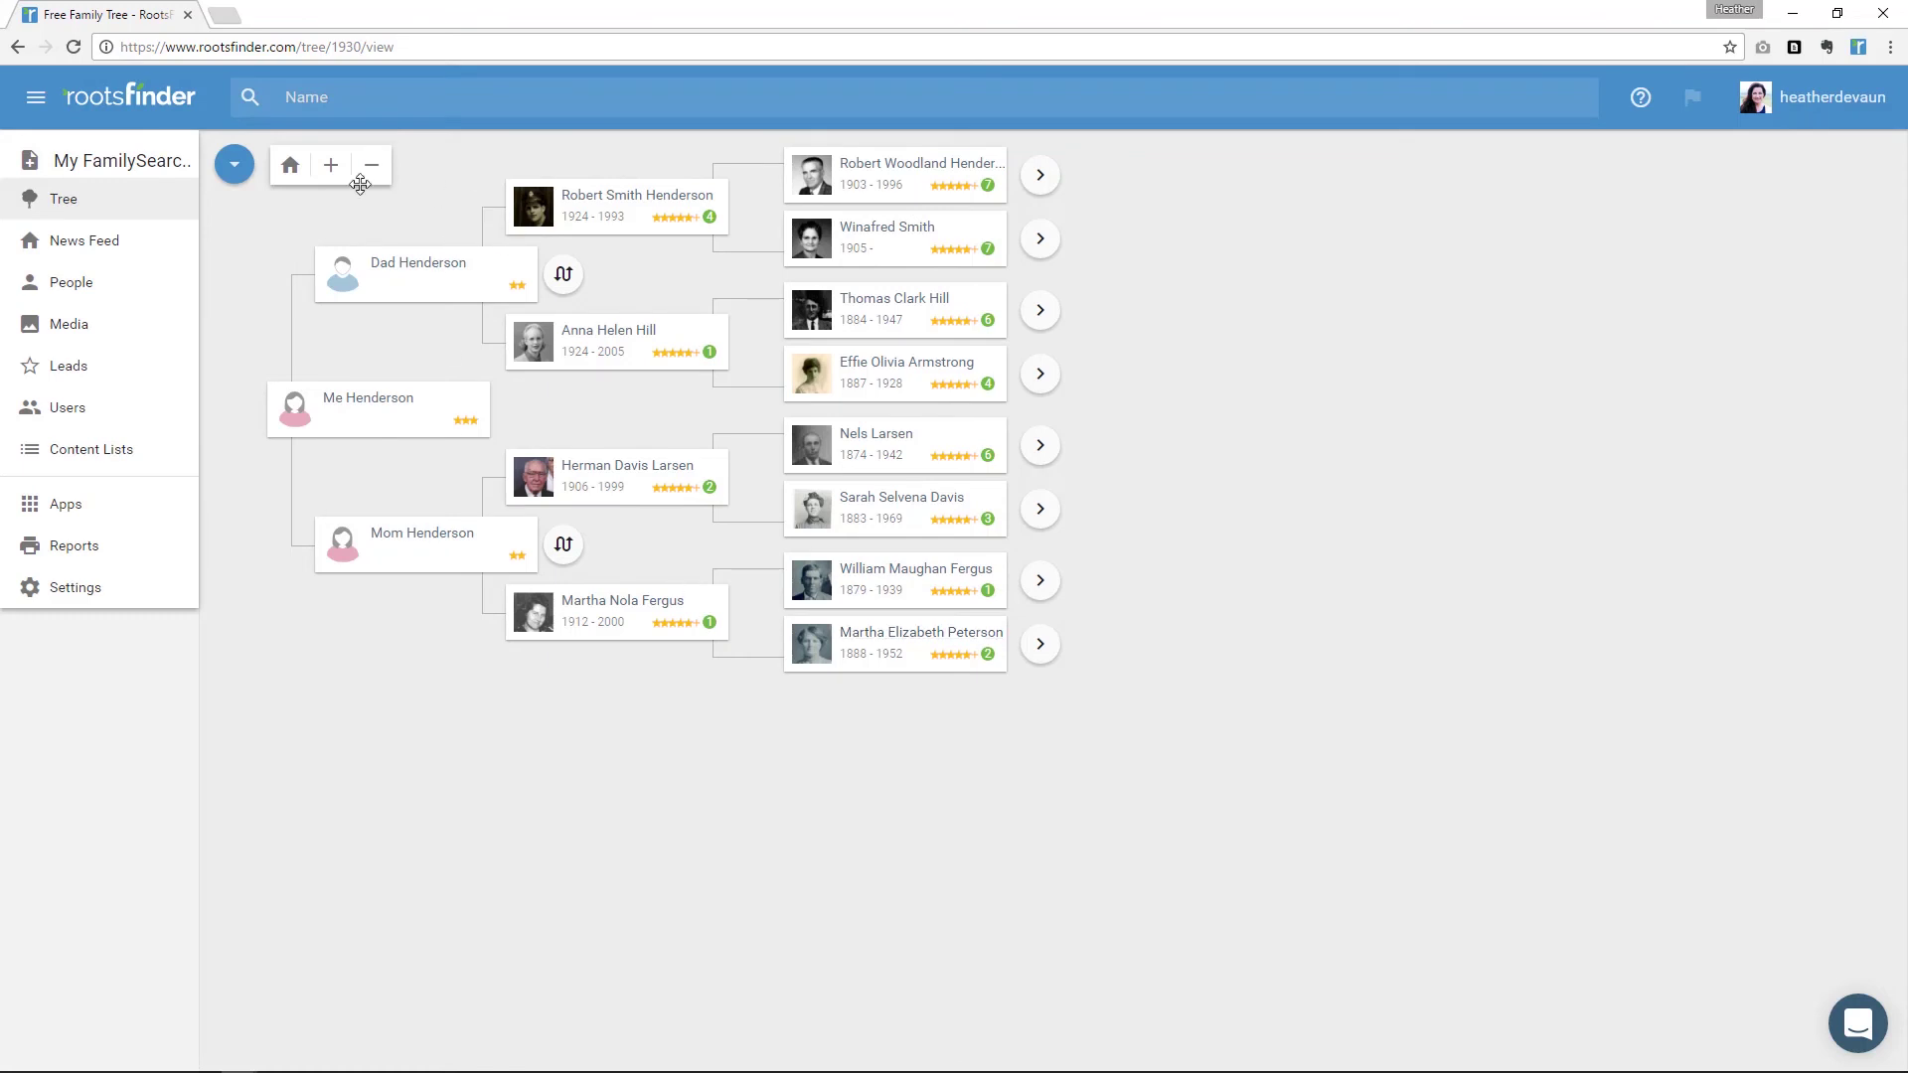
- Enlarge and pan the pedigree chart, then list the parent couples linked to Dad Henderson
{"action": "left_click", "coordinate": [331, 165]}
{"action": "left_click_drag", "start_coordinate": [609, 387], "coordinate": [965, 564]}
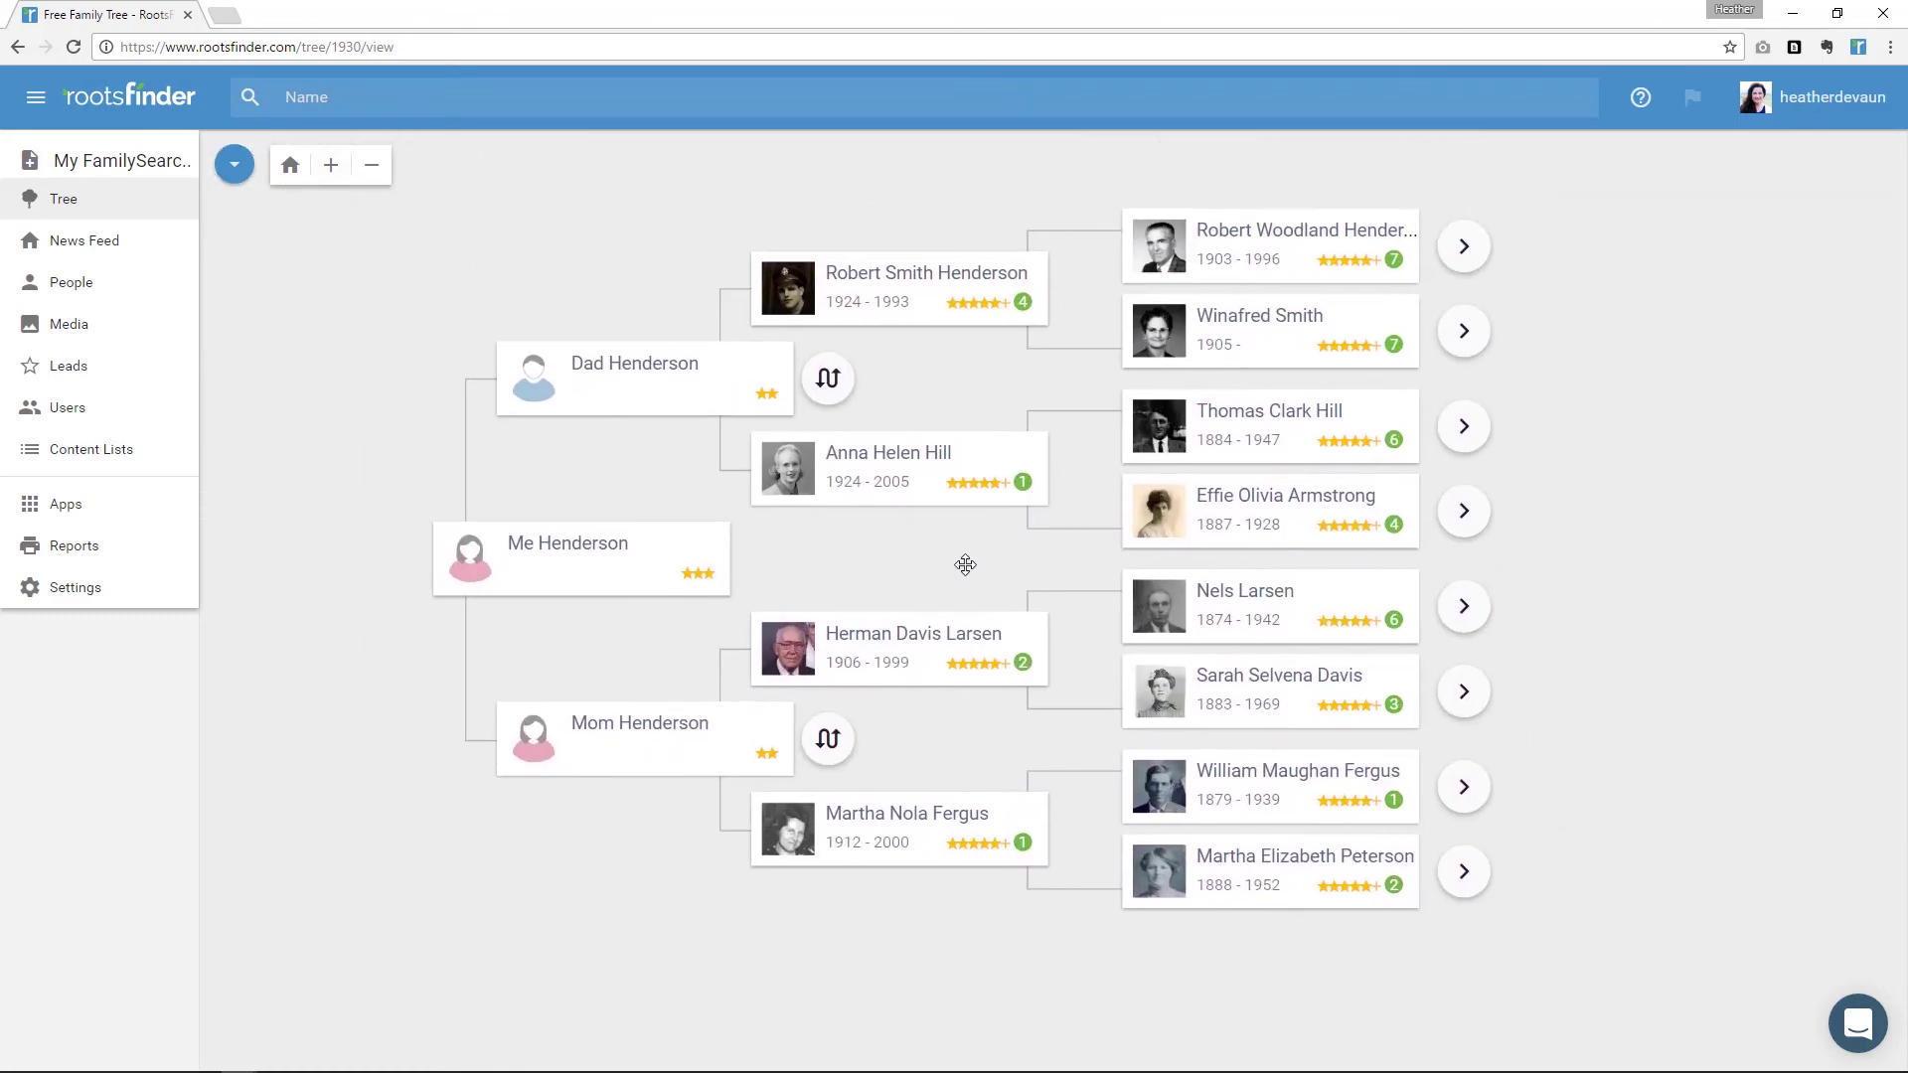
{"action": "left_click", "coordinate": [817, 388]}
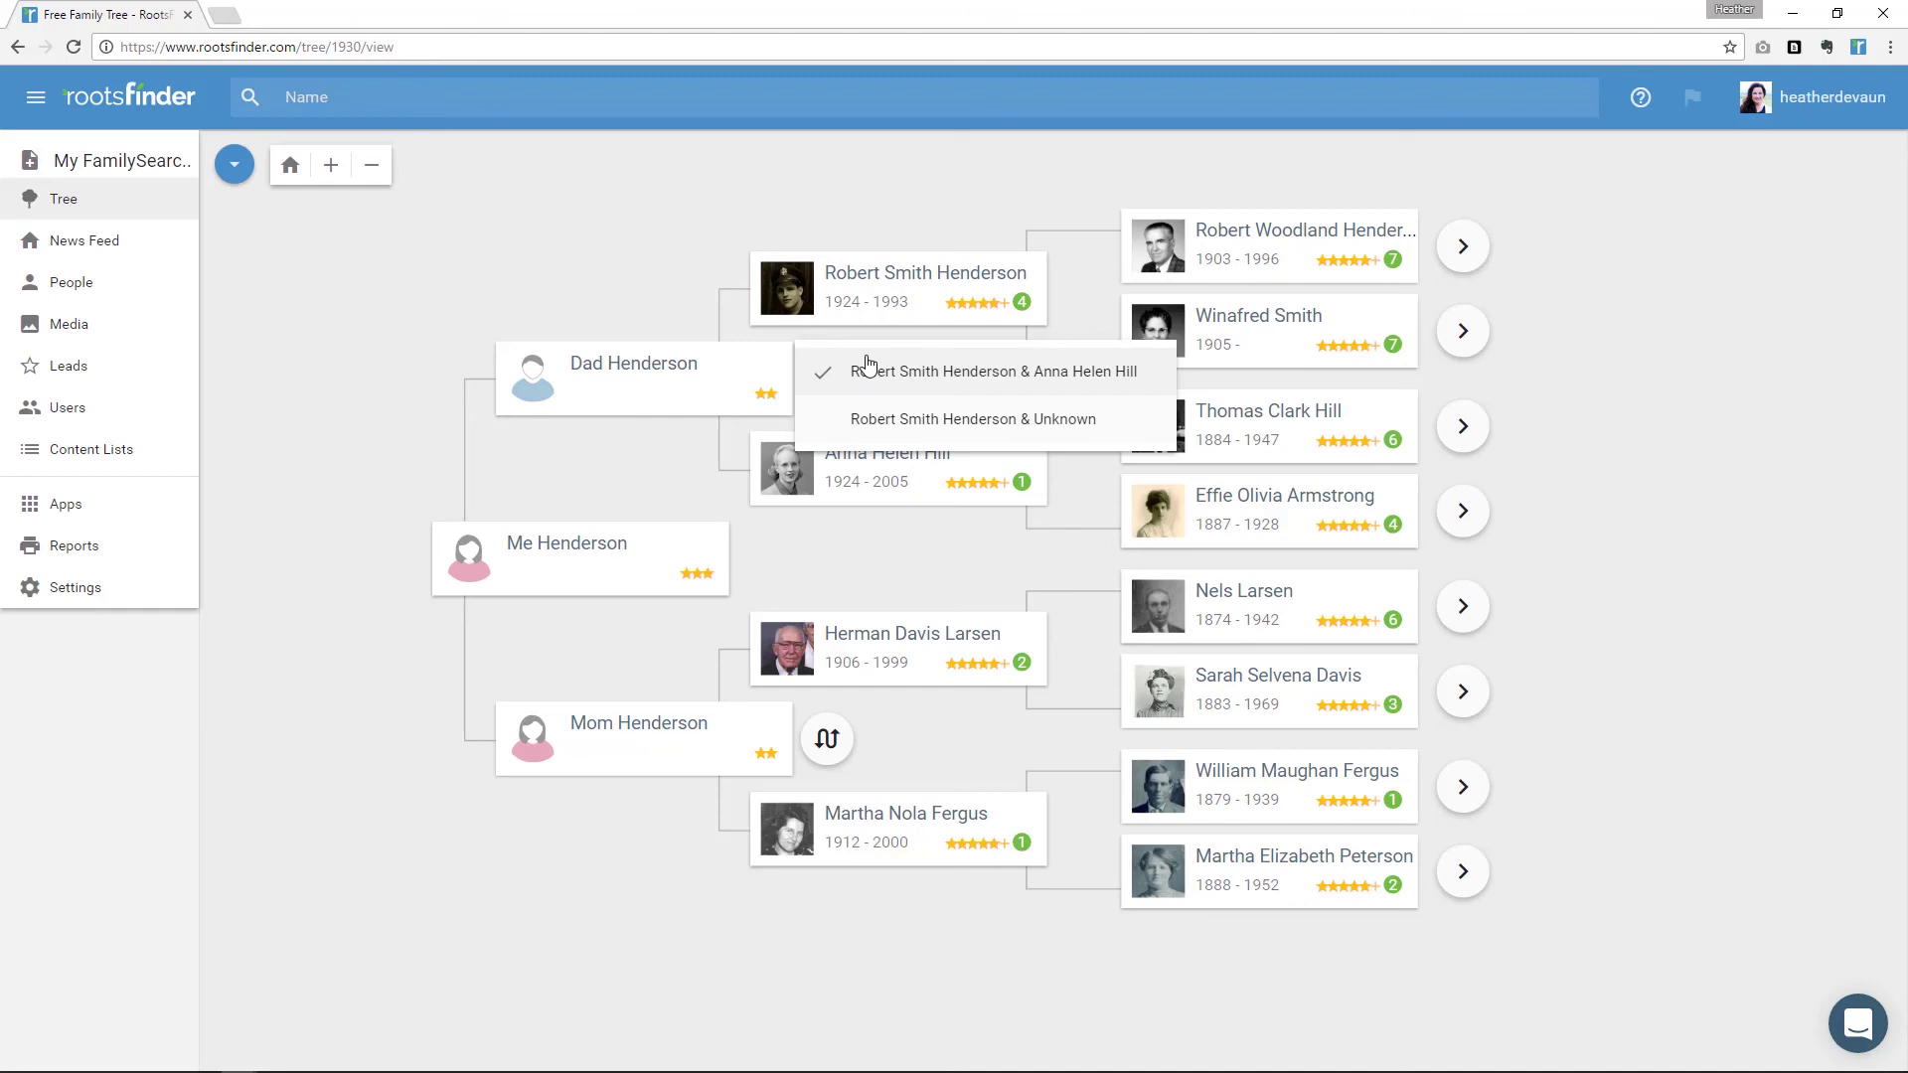
{"action": "left_click", "coordinate": [905, 275]}
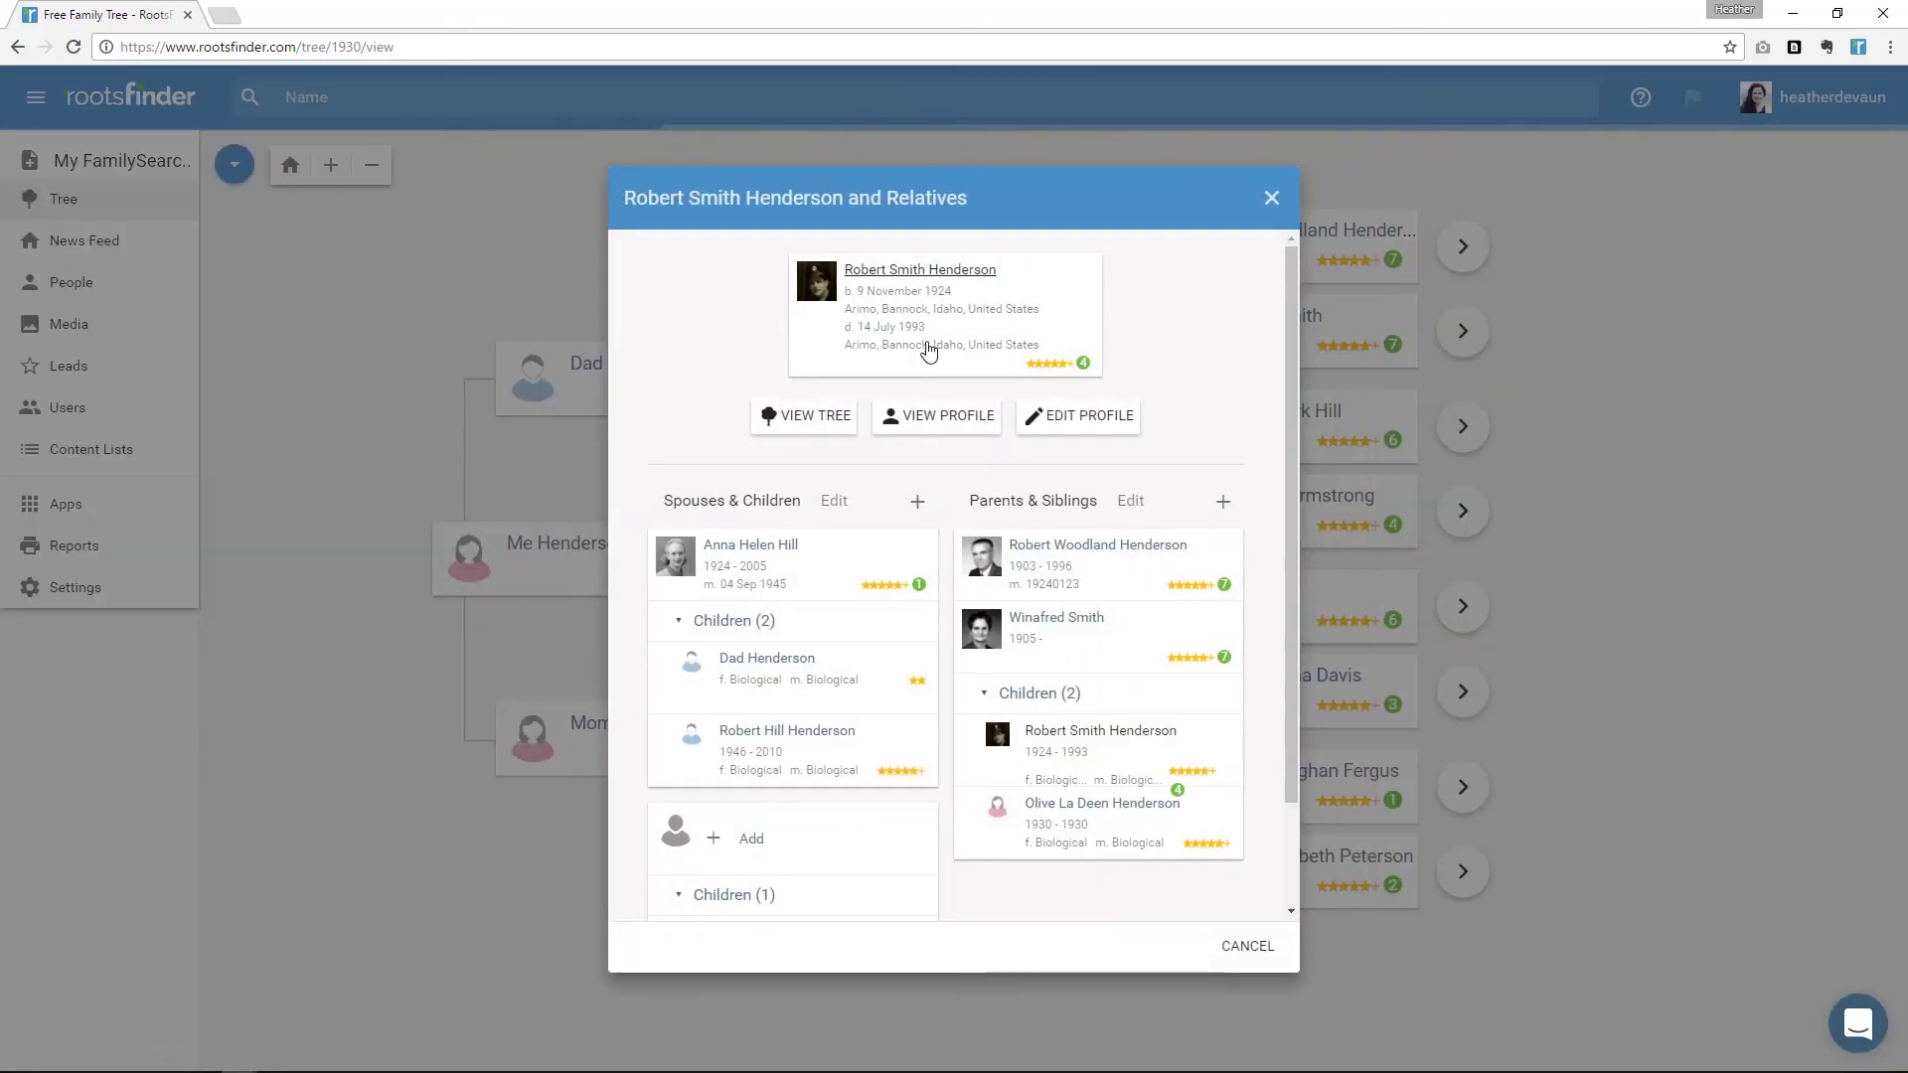
{"action": "left_click", "coordinate": [930, 422]}
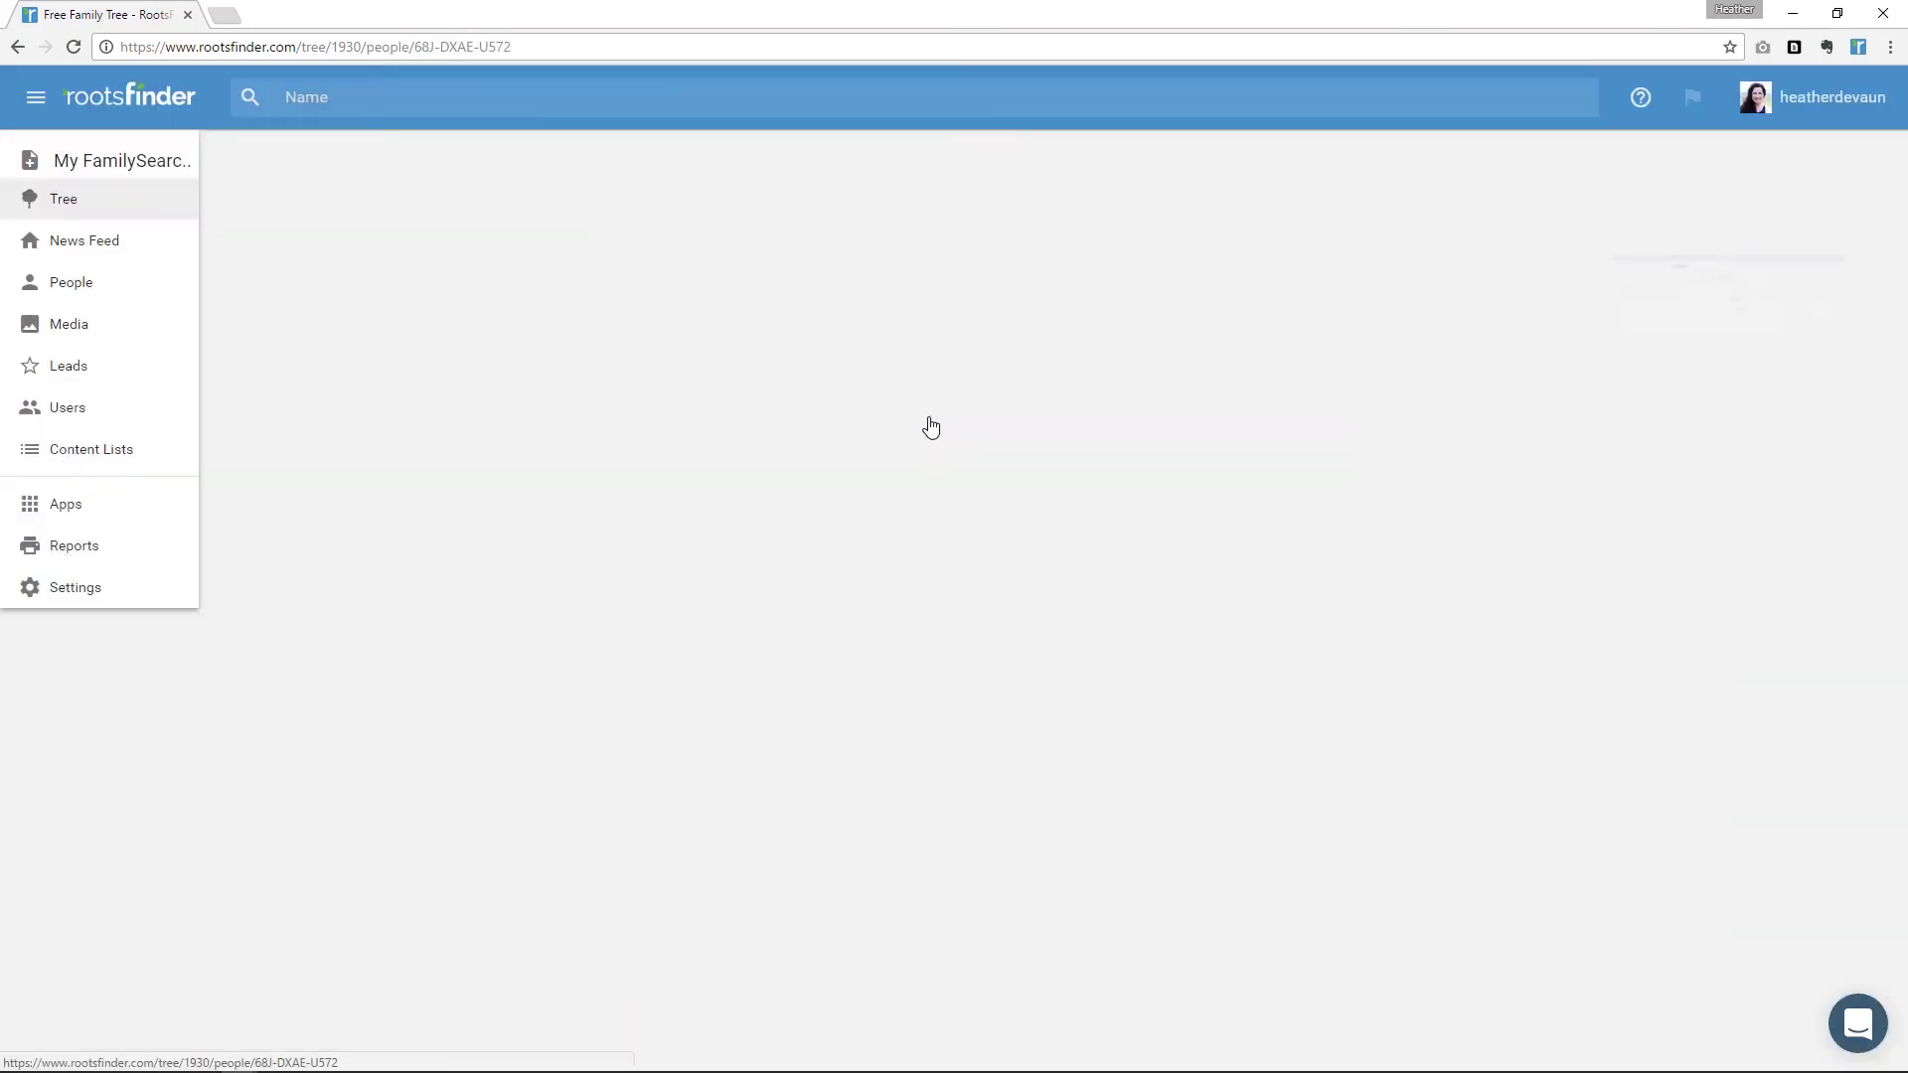
{"action": "scroll", "coordinate": [1010, 605], "scroll_direction": "down", "scroll_amount": 3}
{"action": "scroll", "coordinate": [1009, 609], "scroll_direction": "down", "scroll_amount": 8}
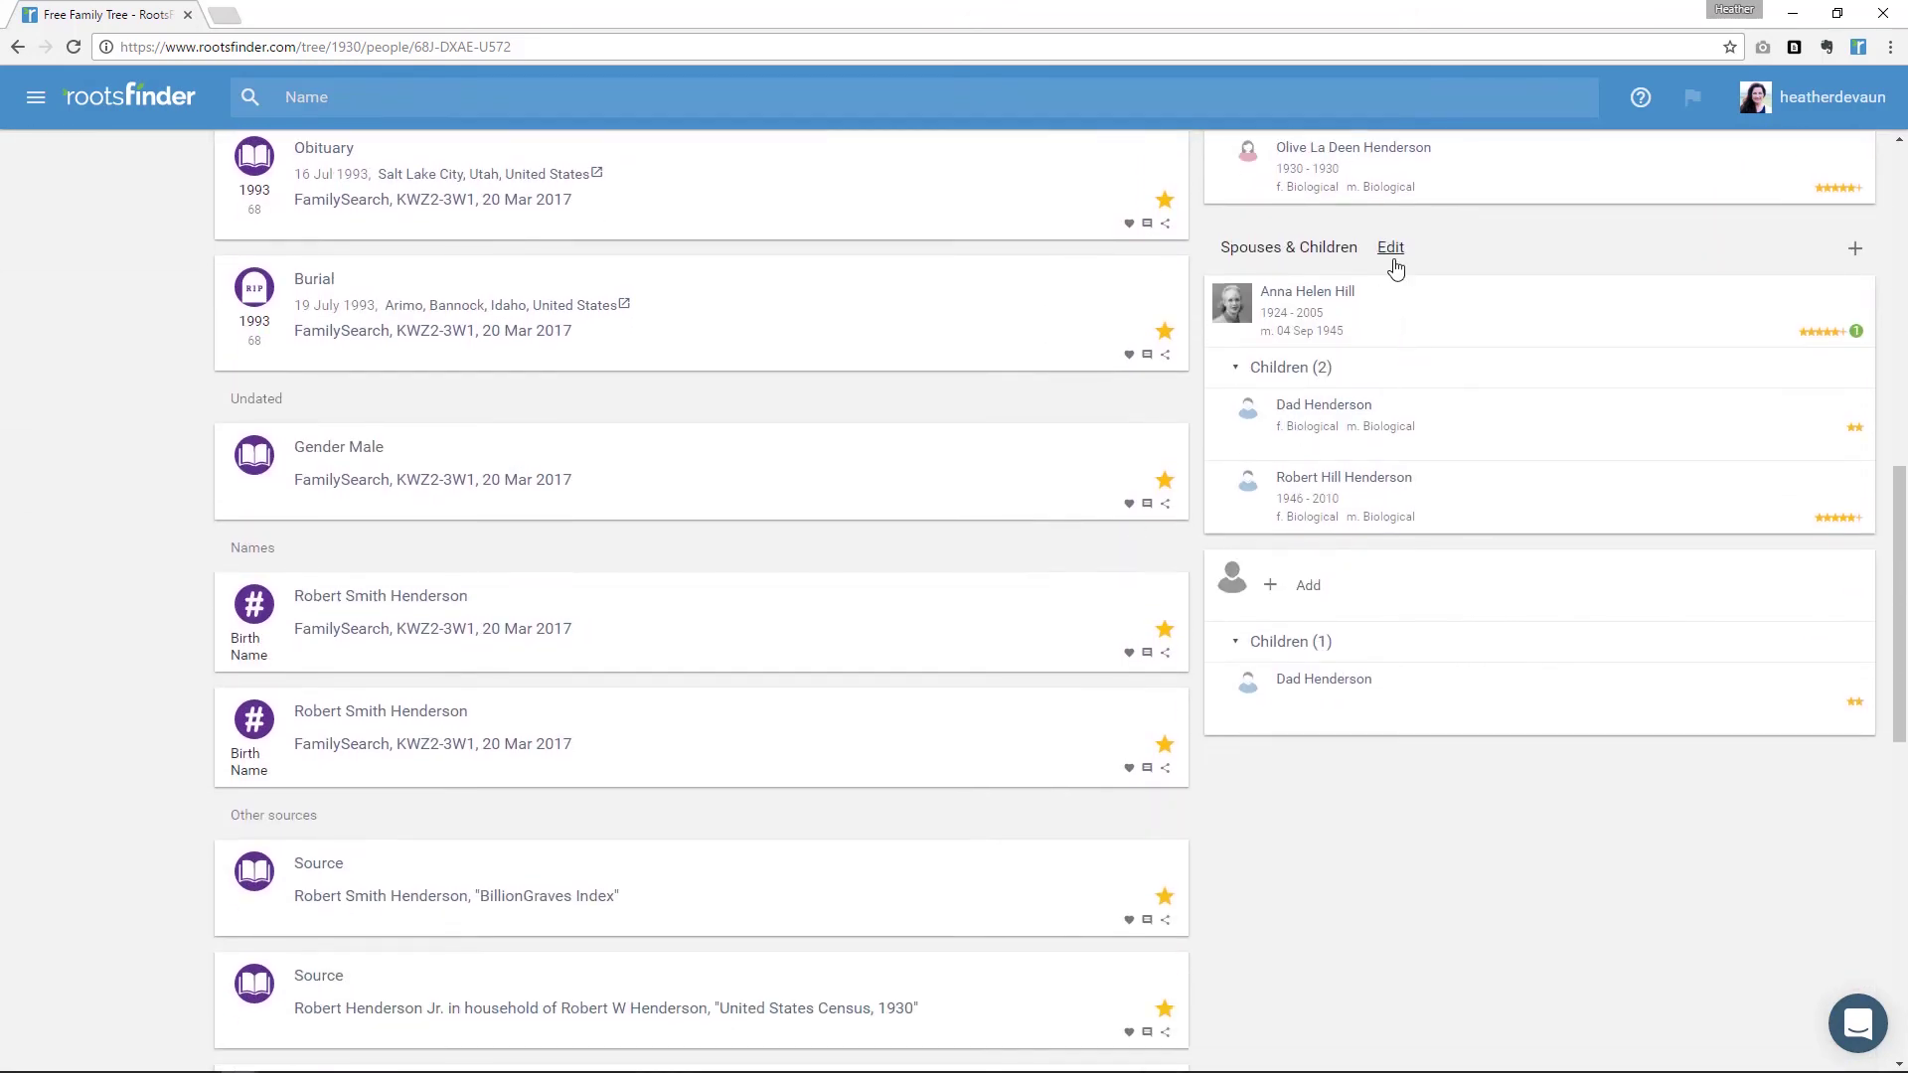
{"action": "left_click", "coordinate": [1390, 247]}
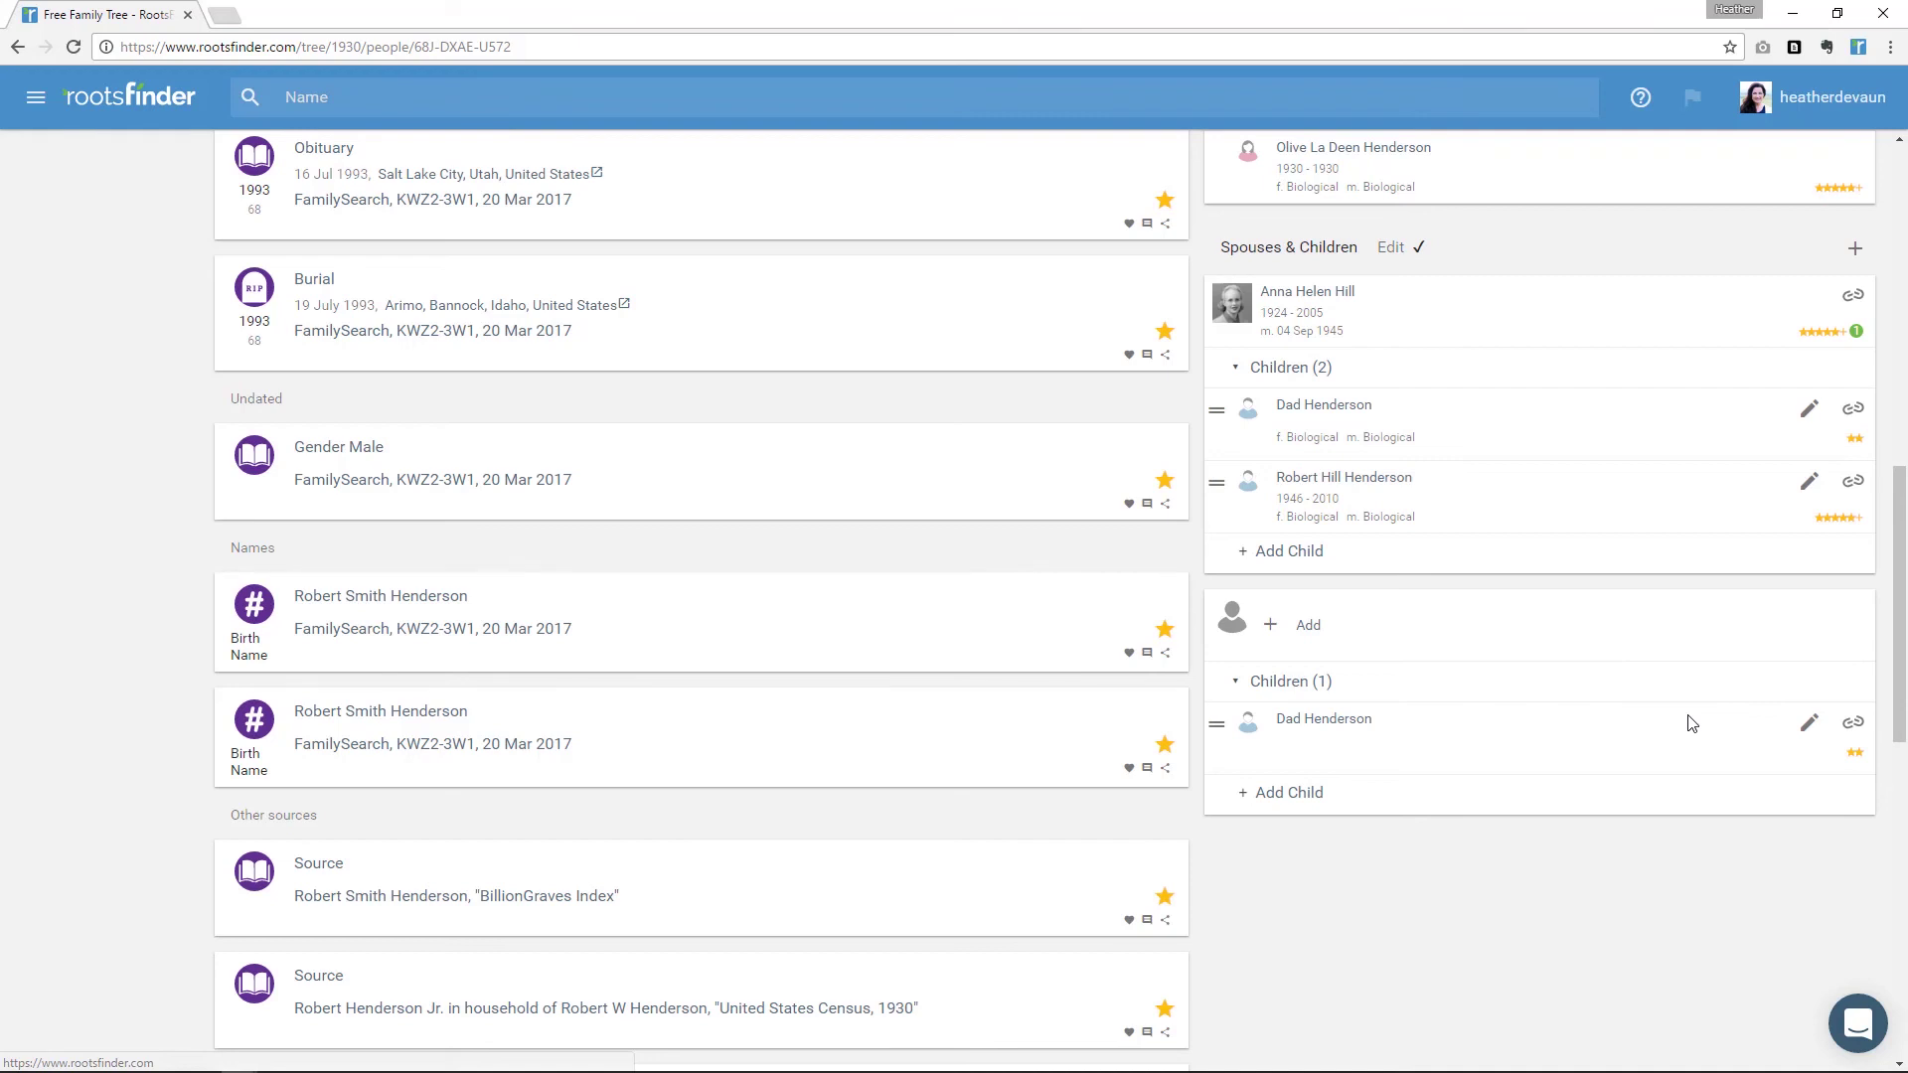
{"action": "left_click", "coordinate": [1854, 723]}
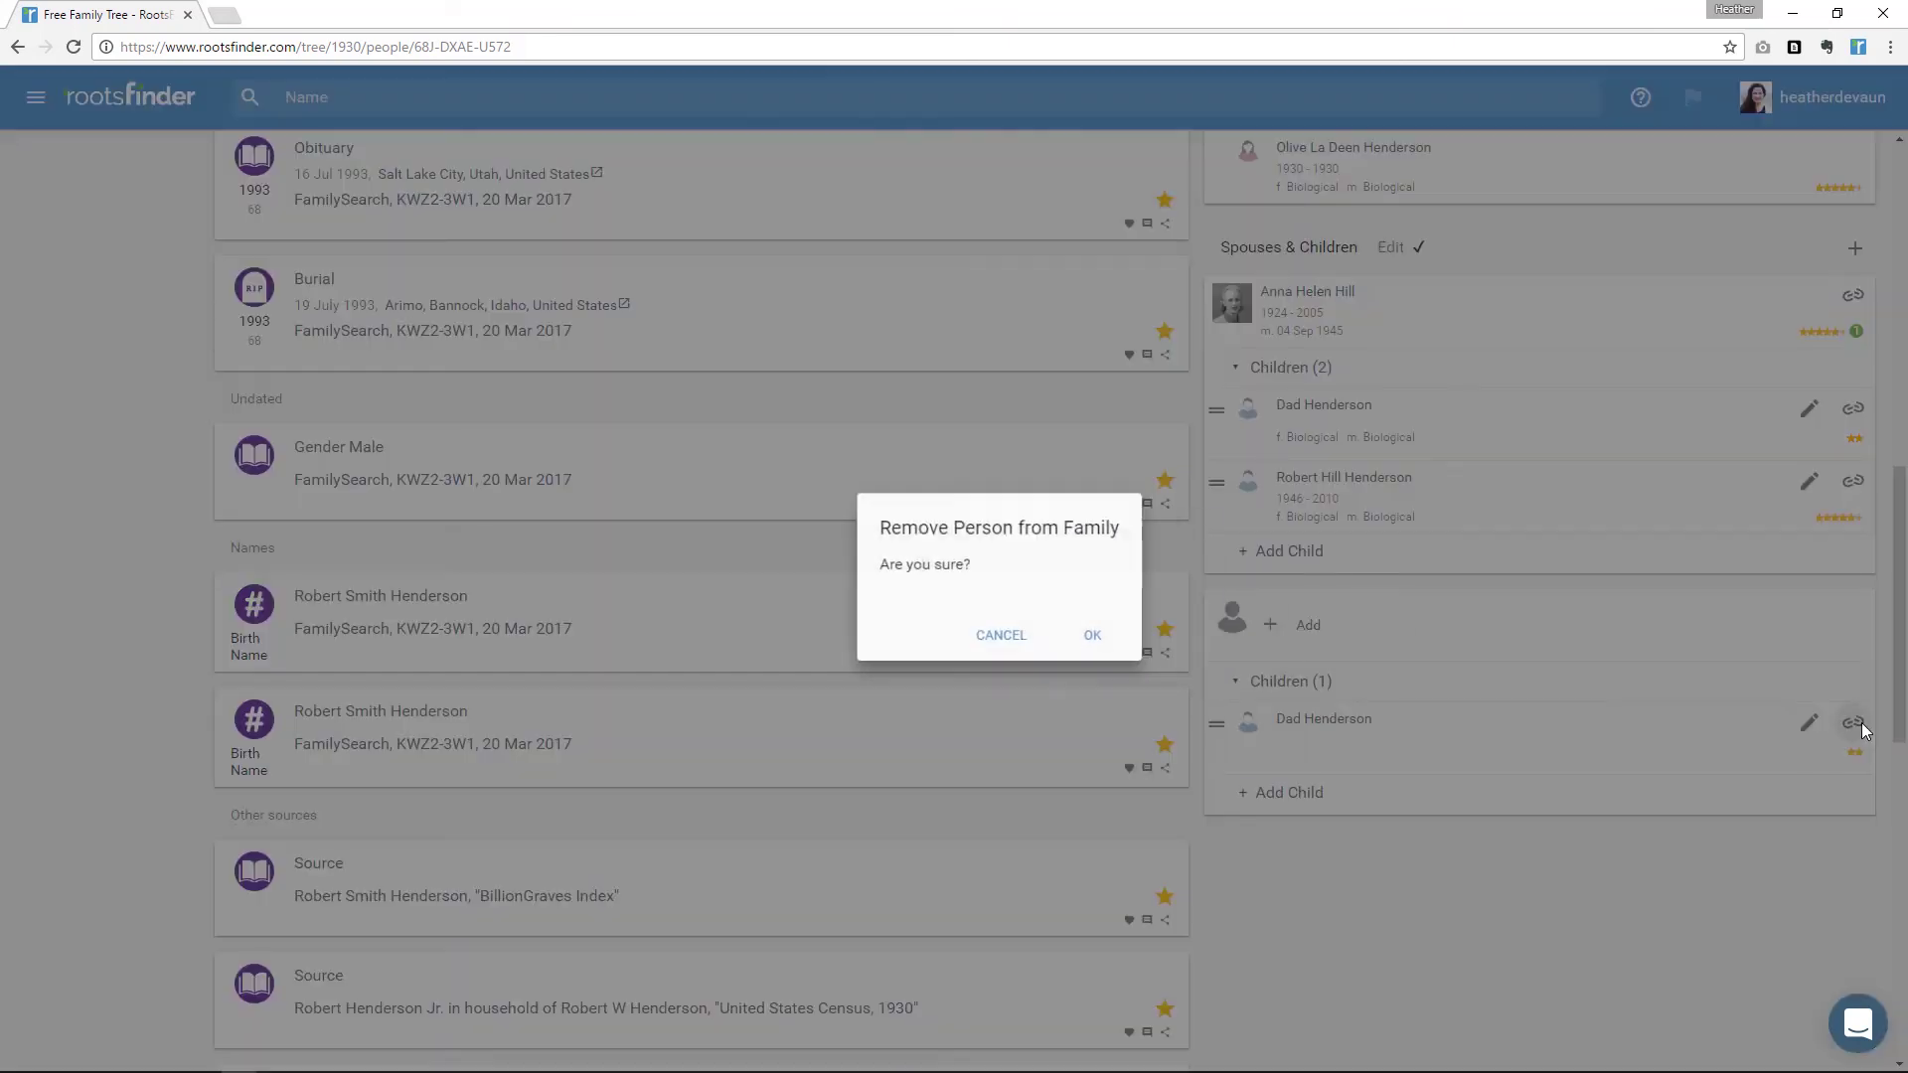
{"action": "left_click", "coordinate": [1074, 639]}
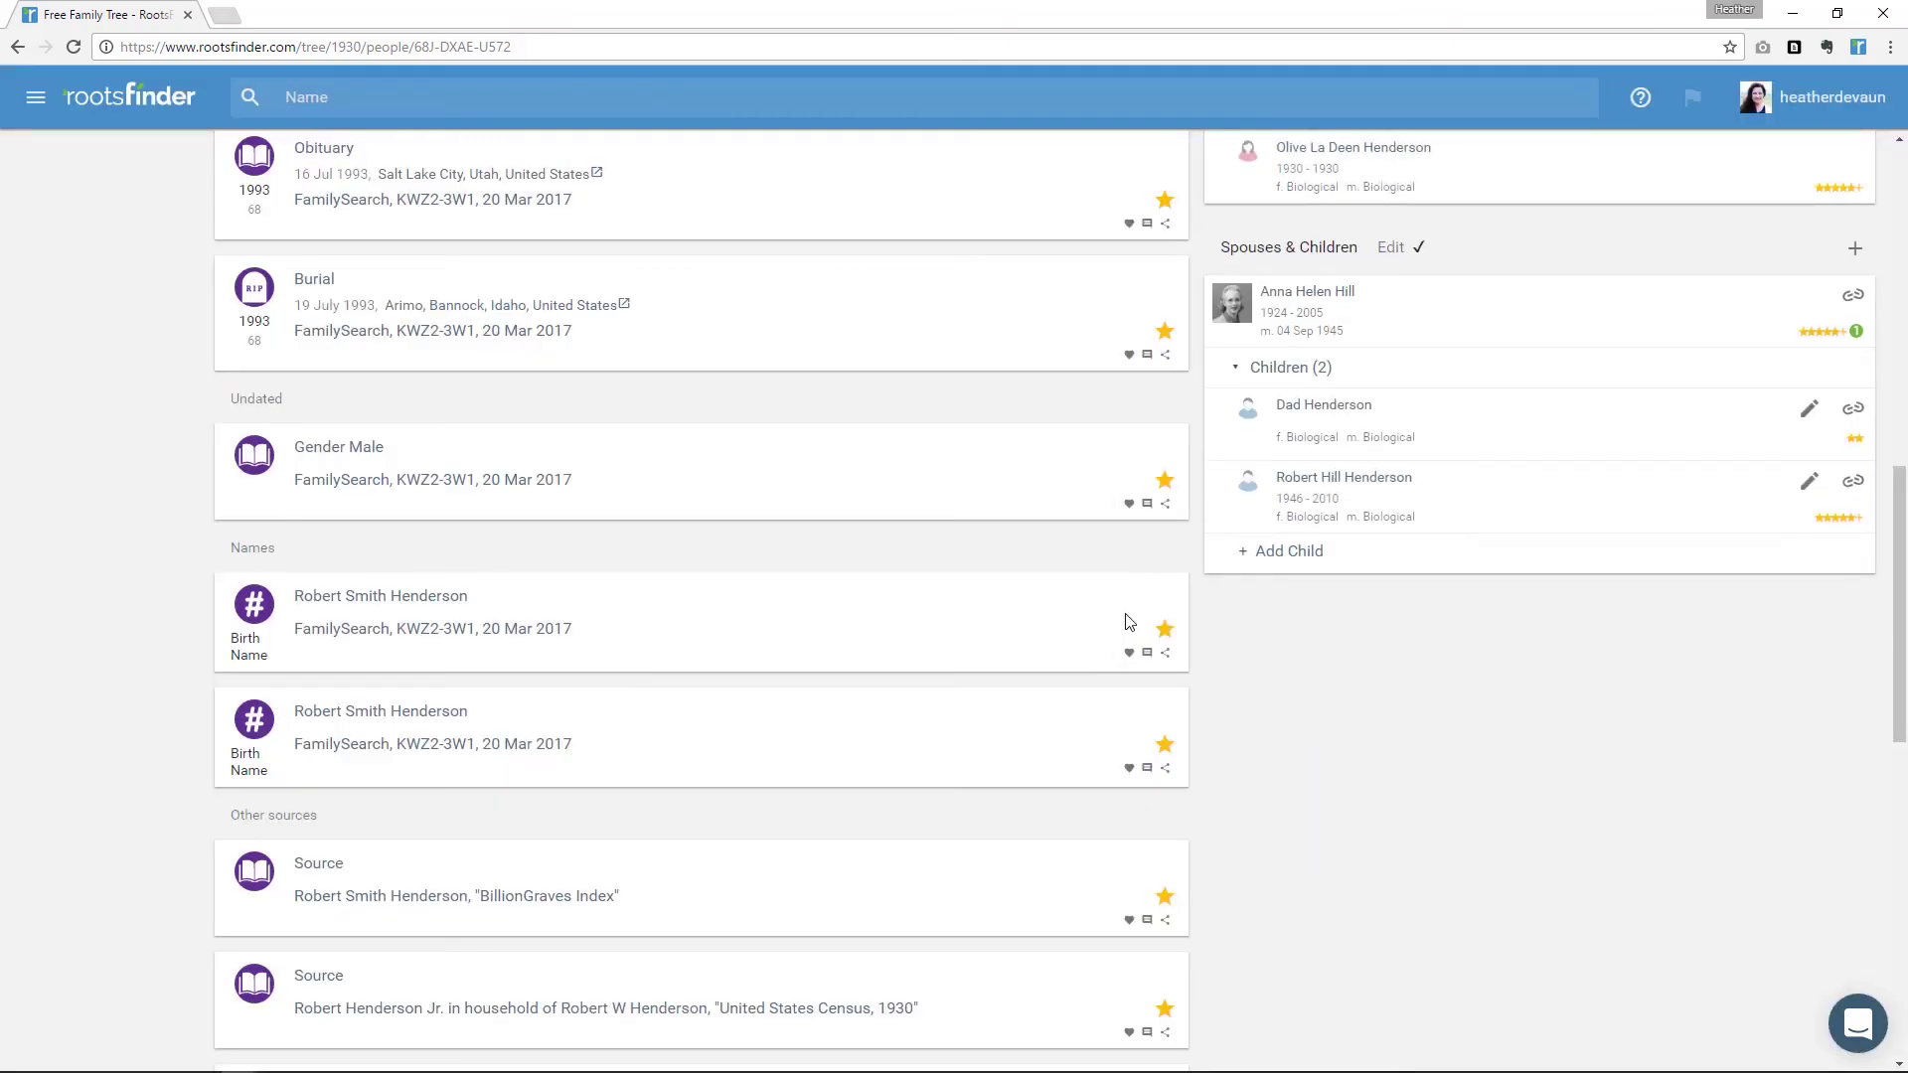
{"action": "left_click", "coordinate": [1397, 250]}
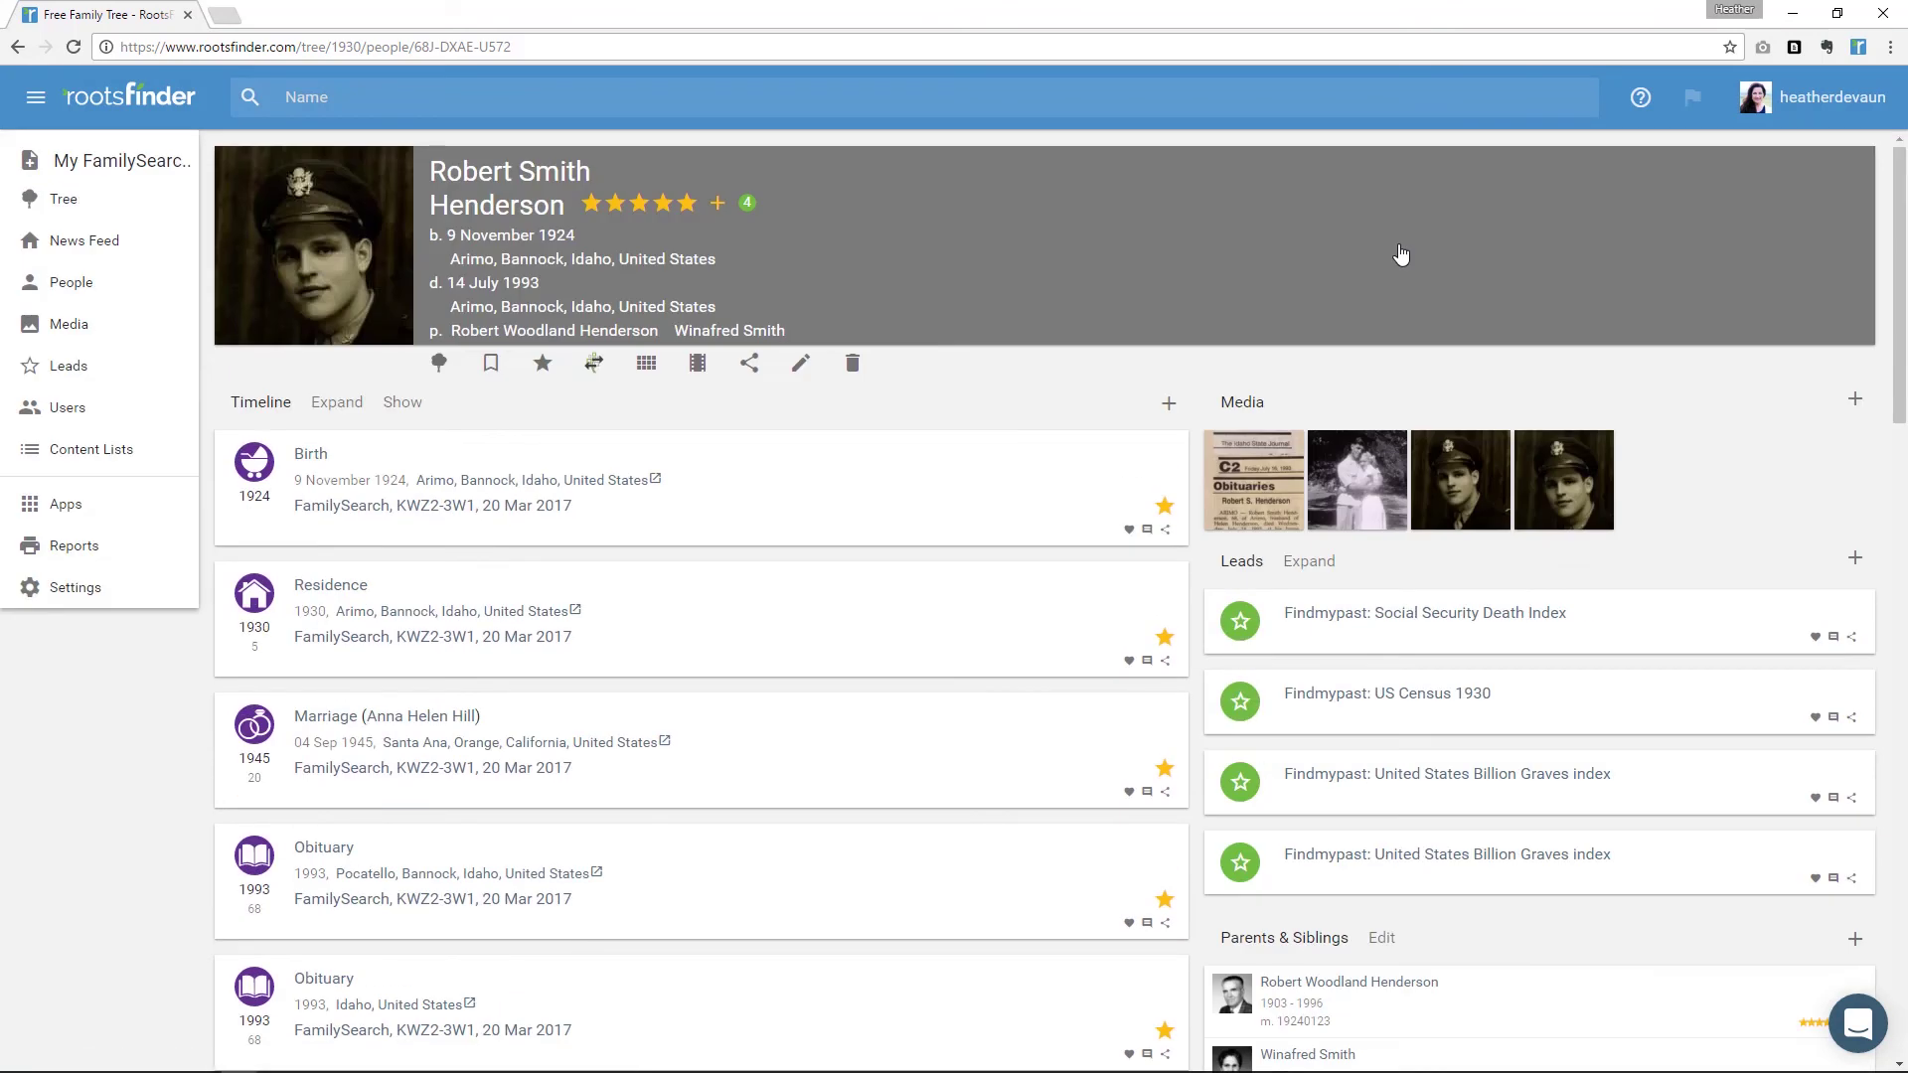
{"action": "left_click", "coordinate": [98, 219]}
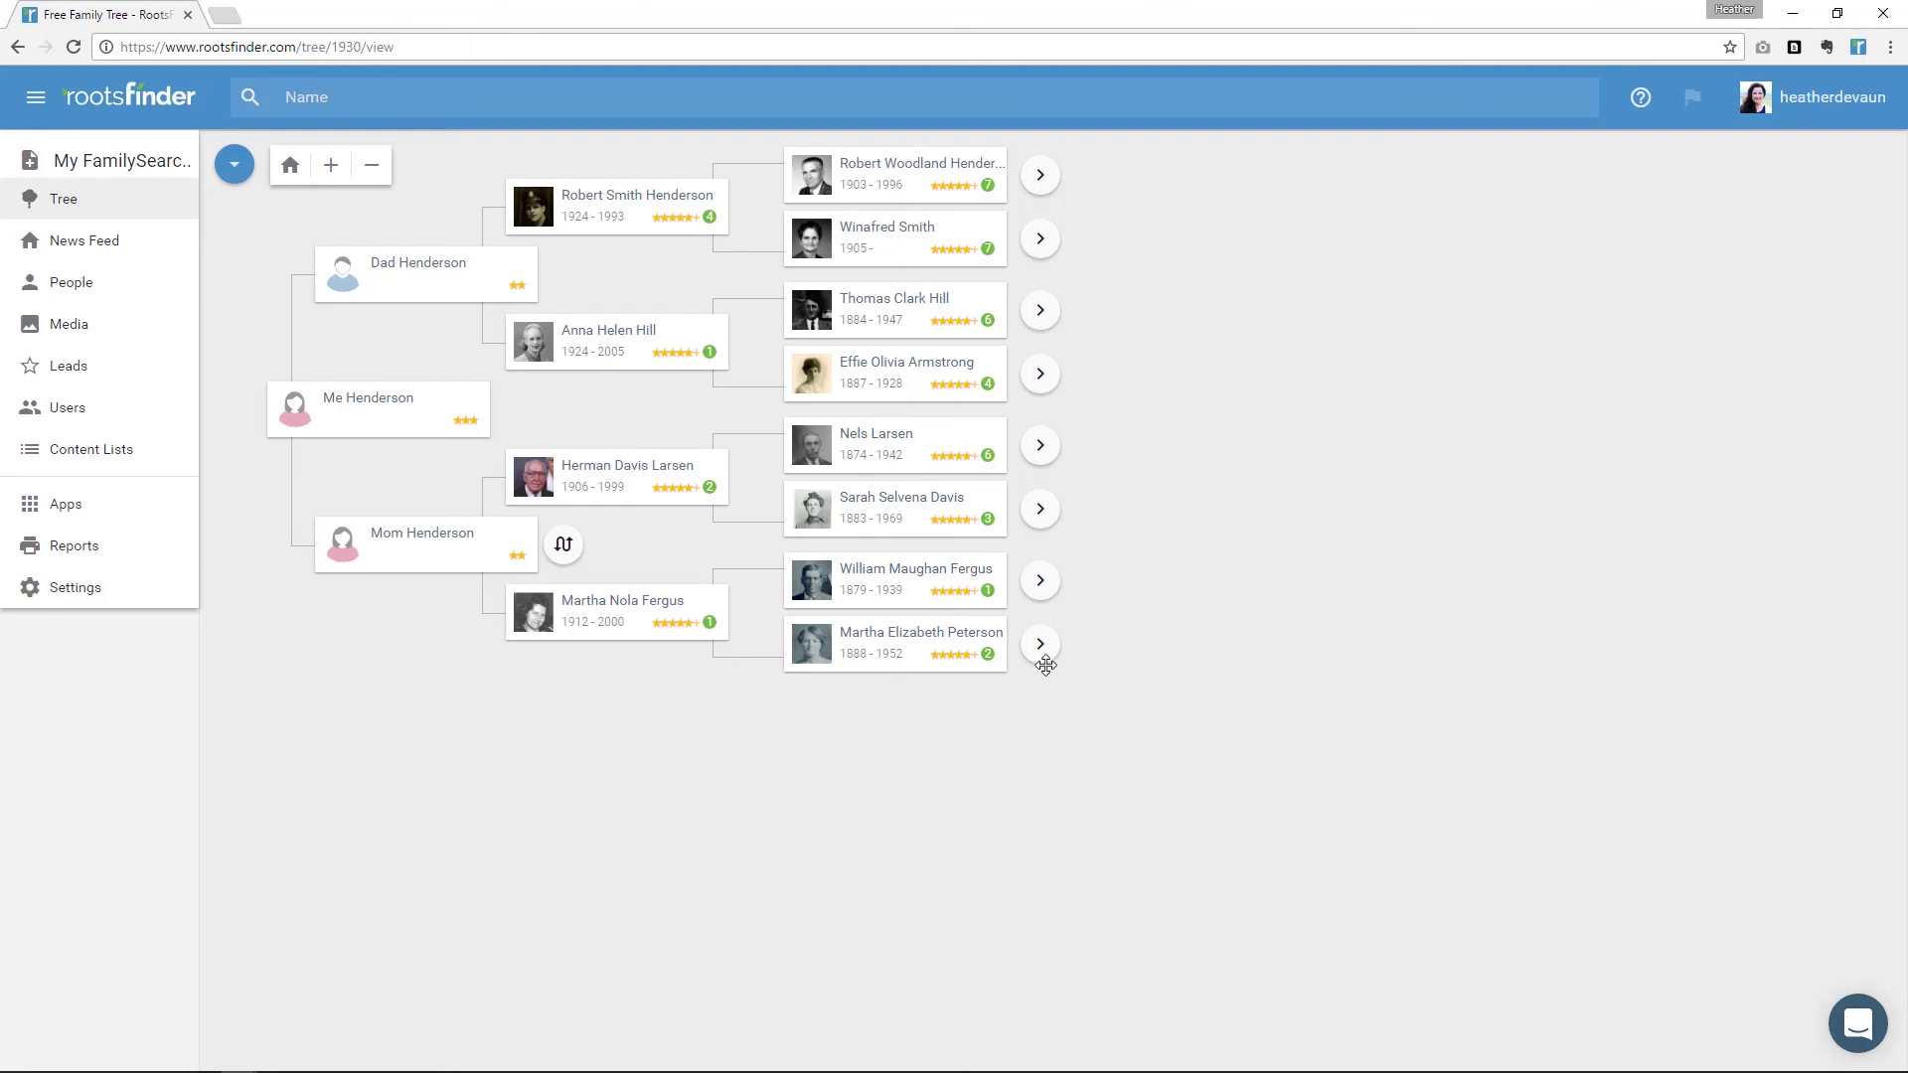
{"action": "left_click", "coordinate": [1039, 644]}
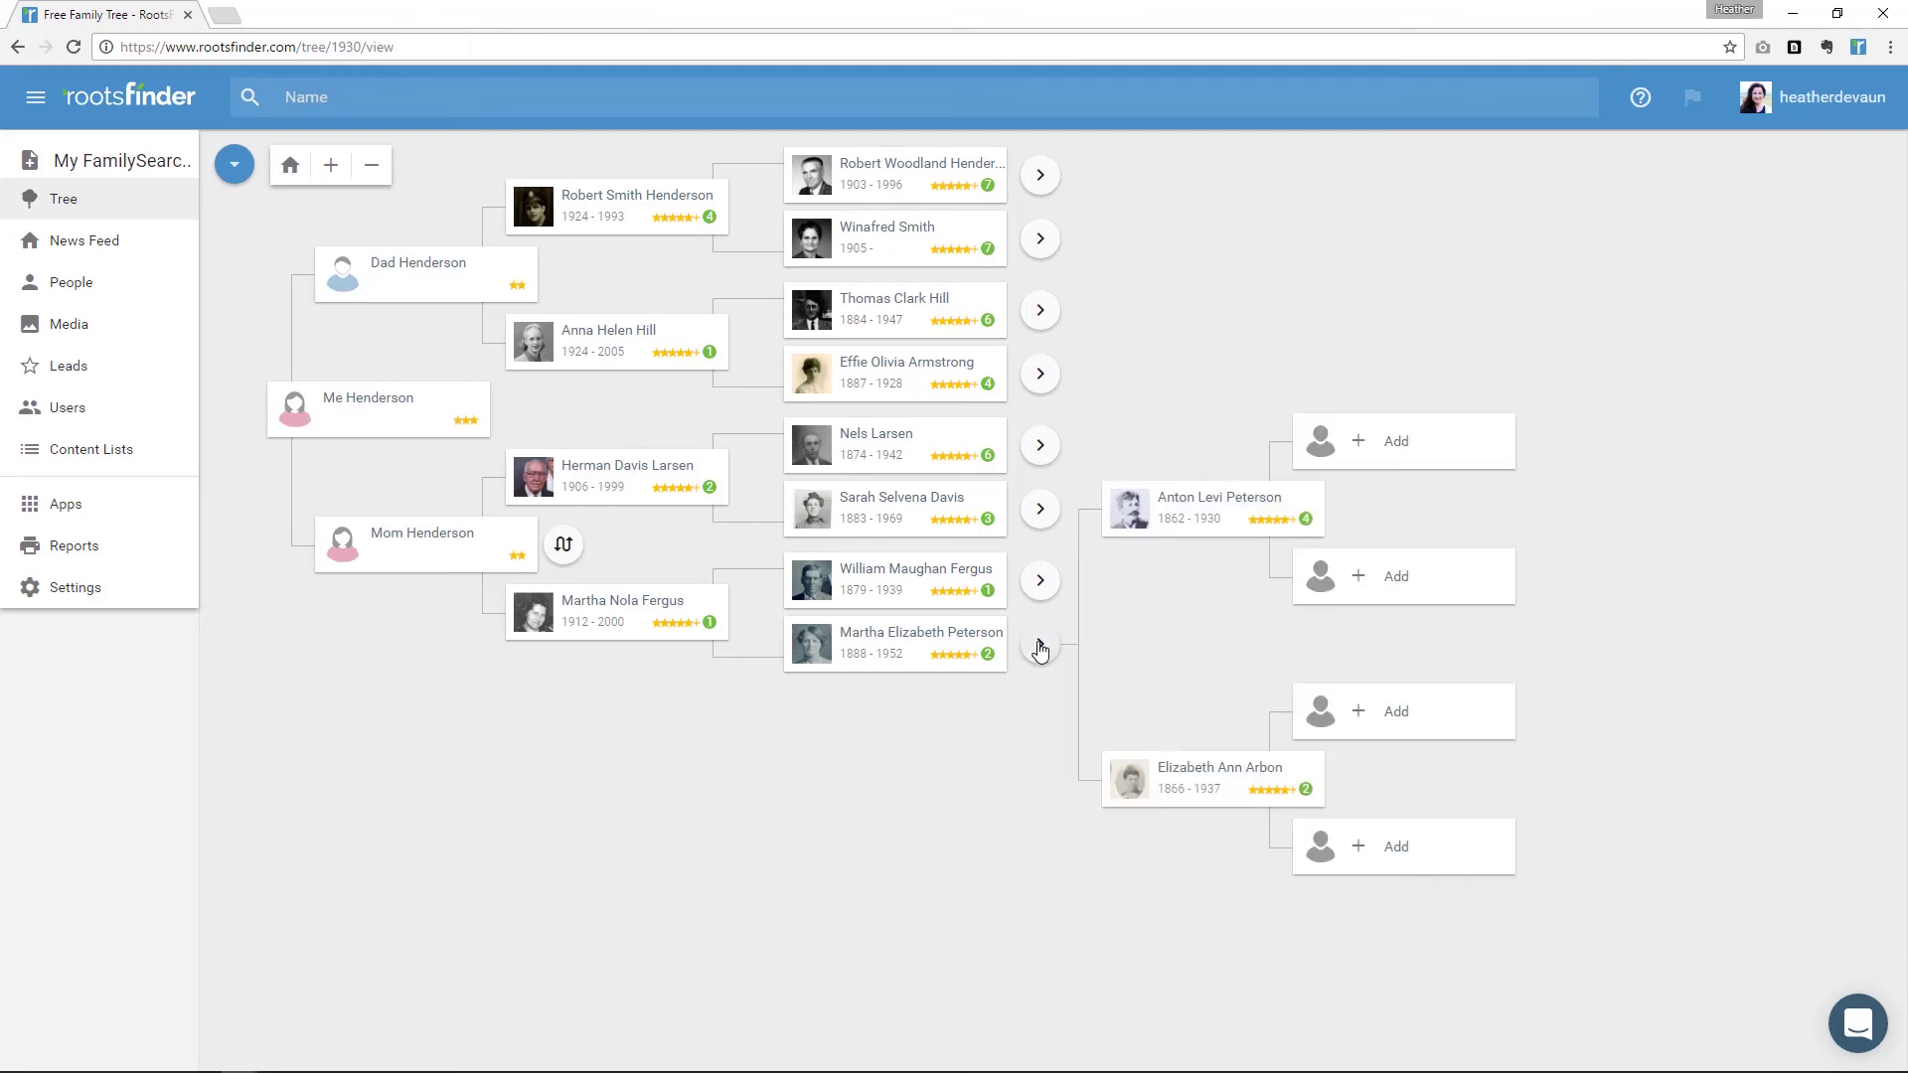
{"action": "left_click", "coordinate": [1248, 507]}
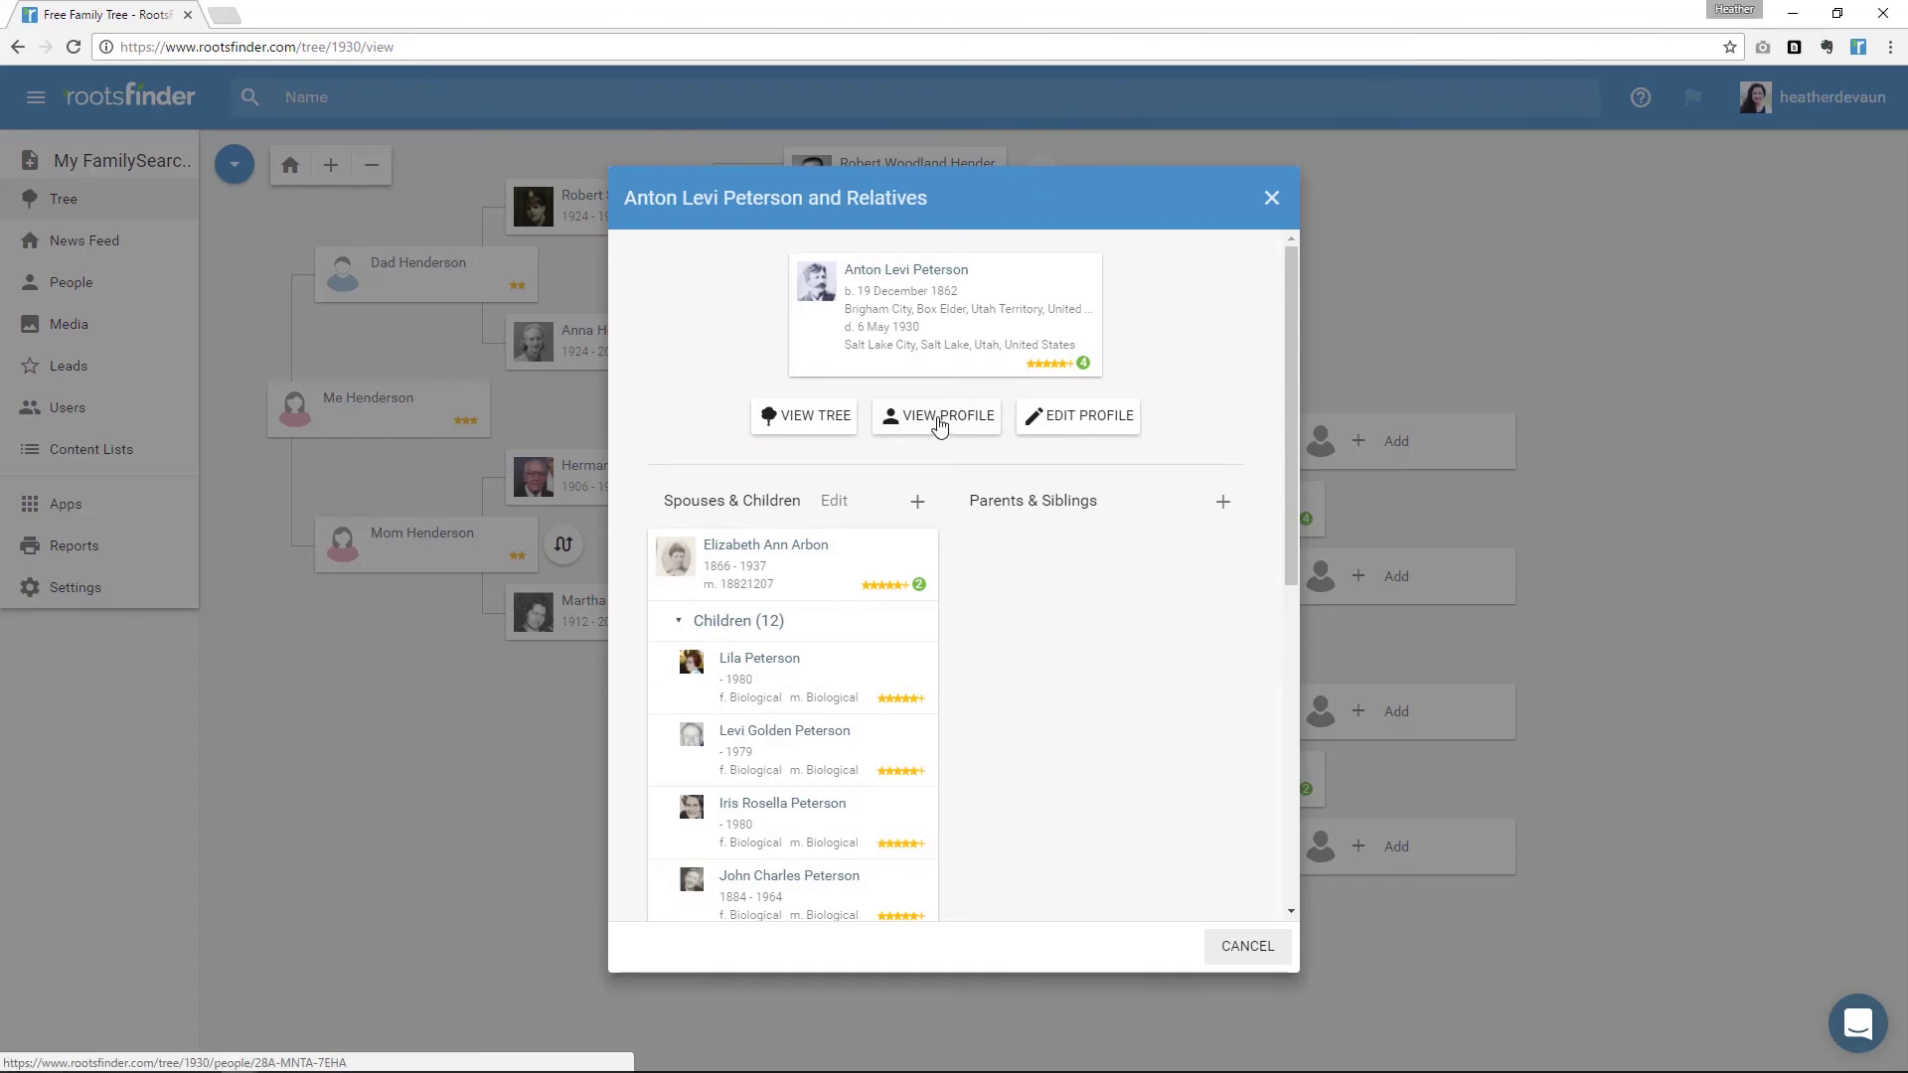
{"action": "left_click", "coordinate": [940, 423]}
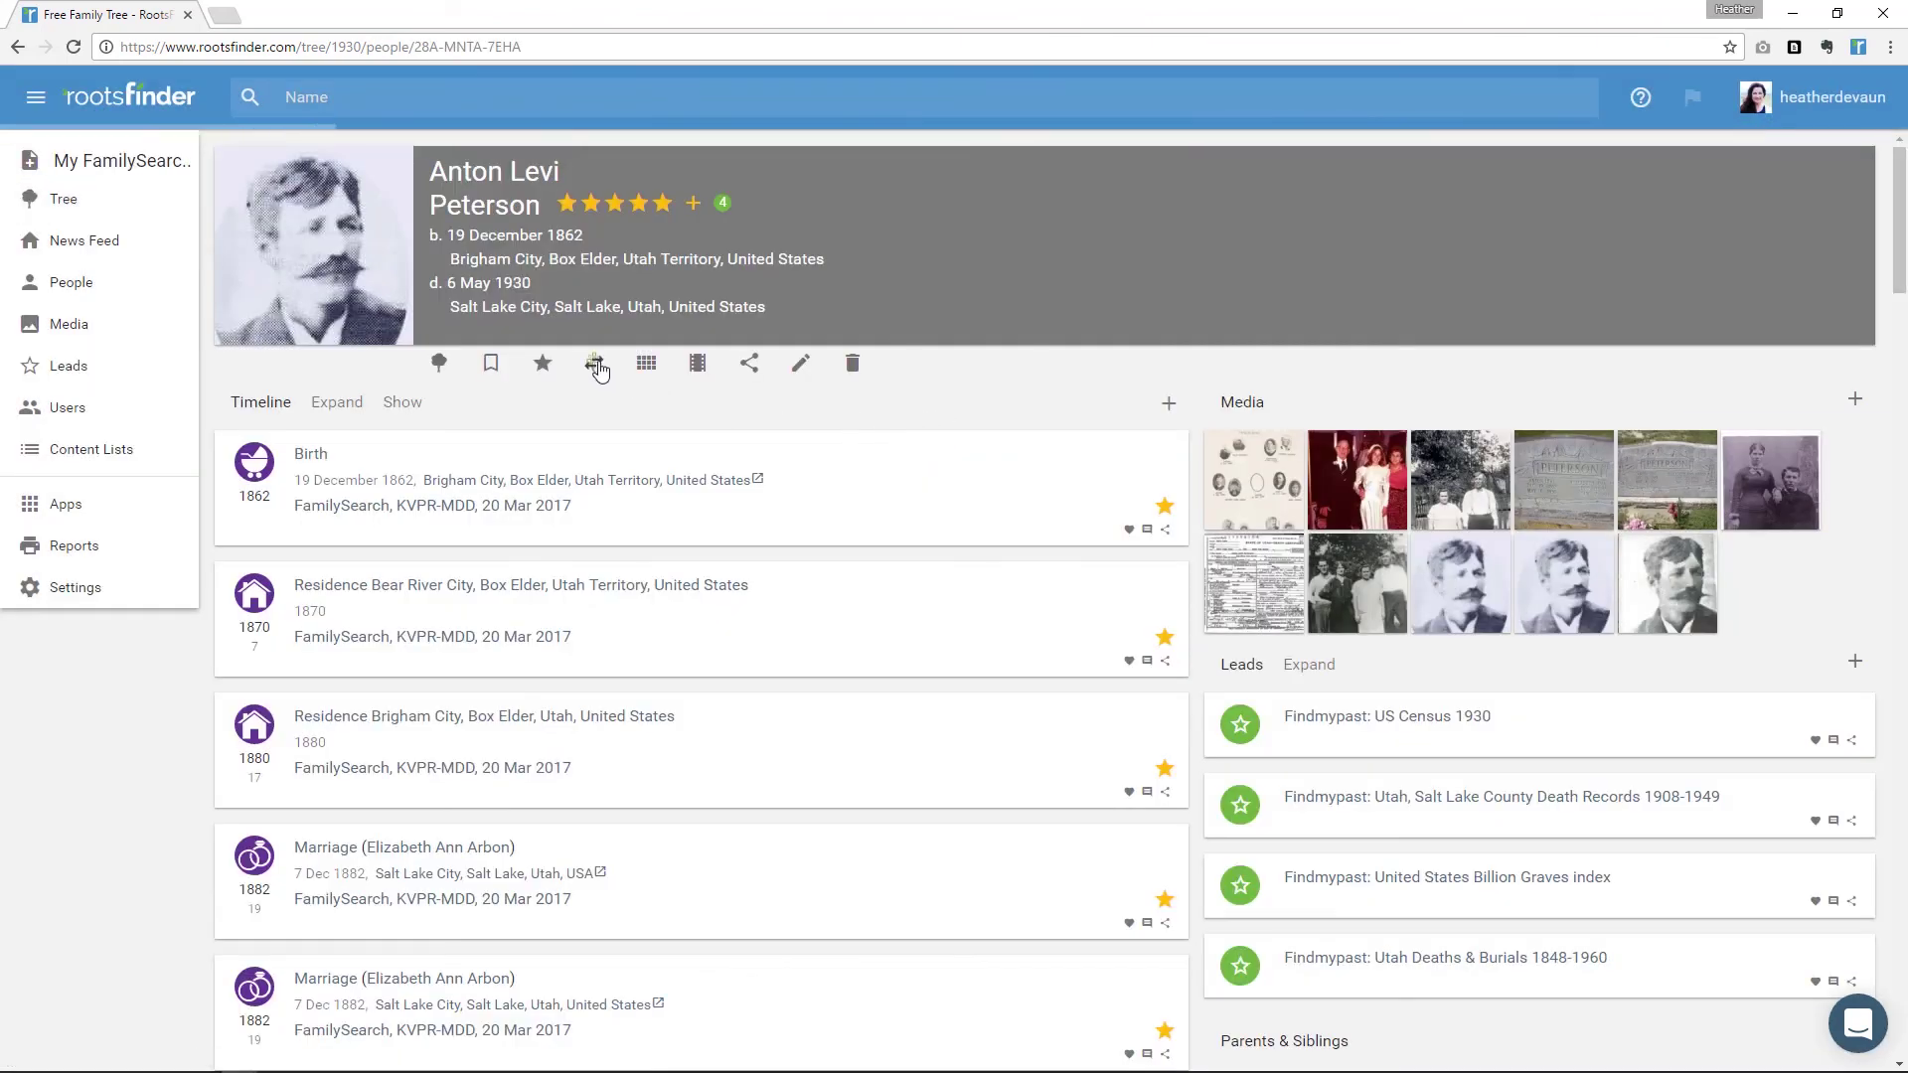
{"action": "left_click", "coordinate": [594, 366]}
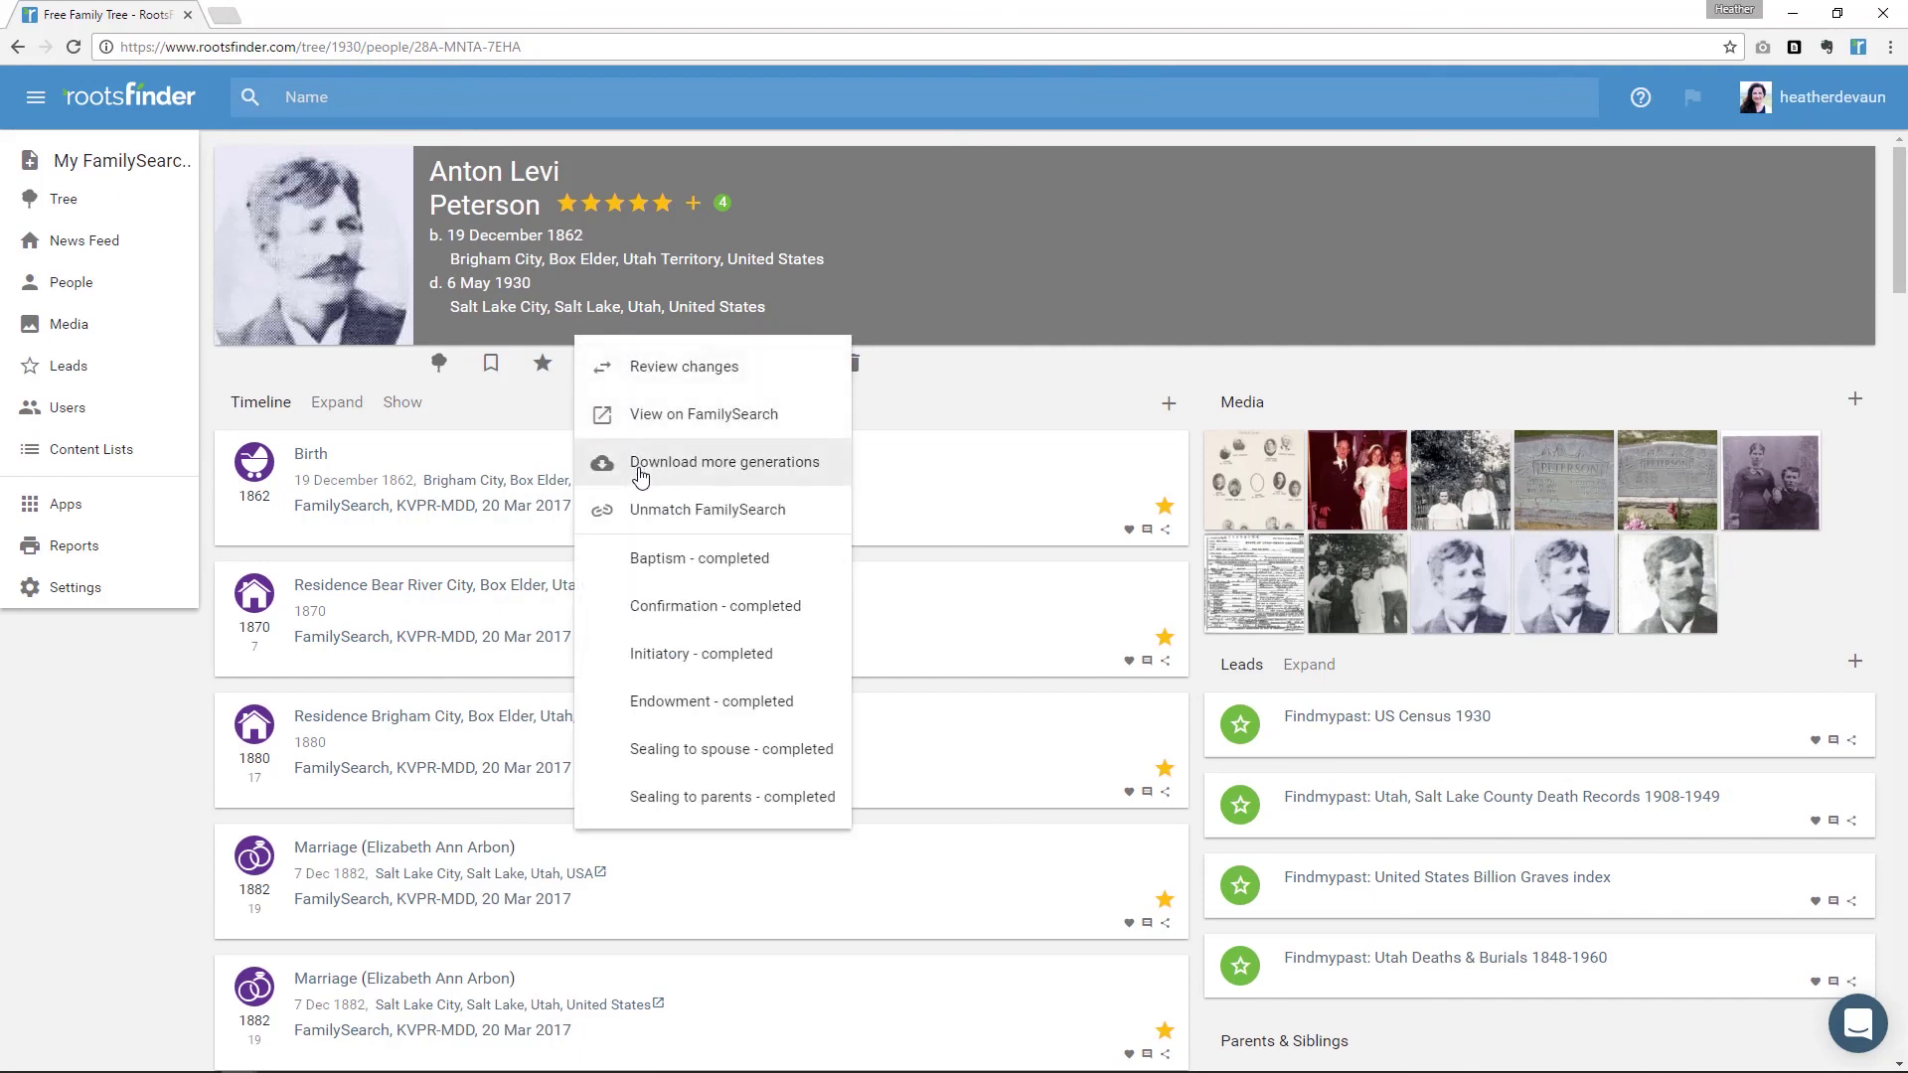
{"action": "left_click", "coordinate": [640, 476]}
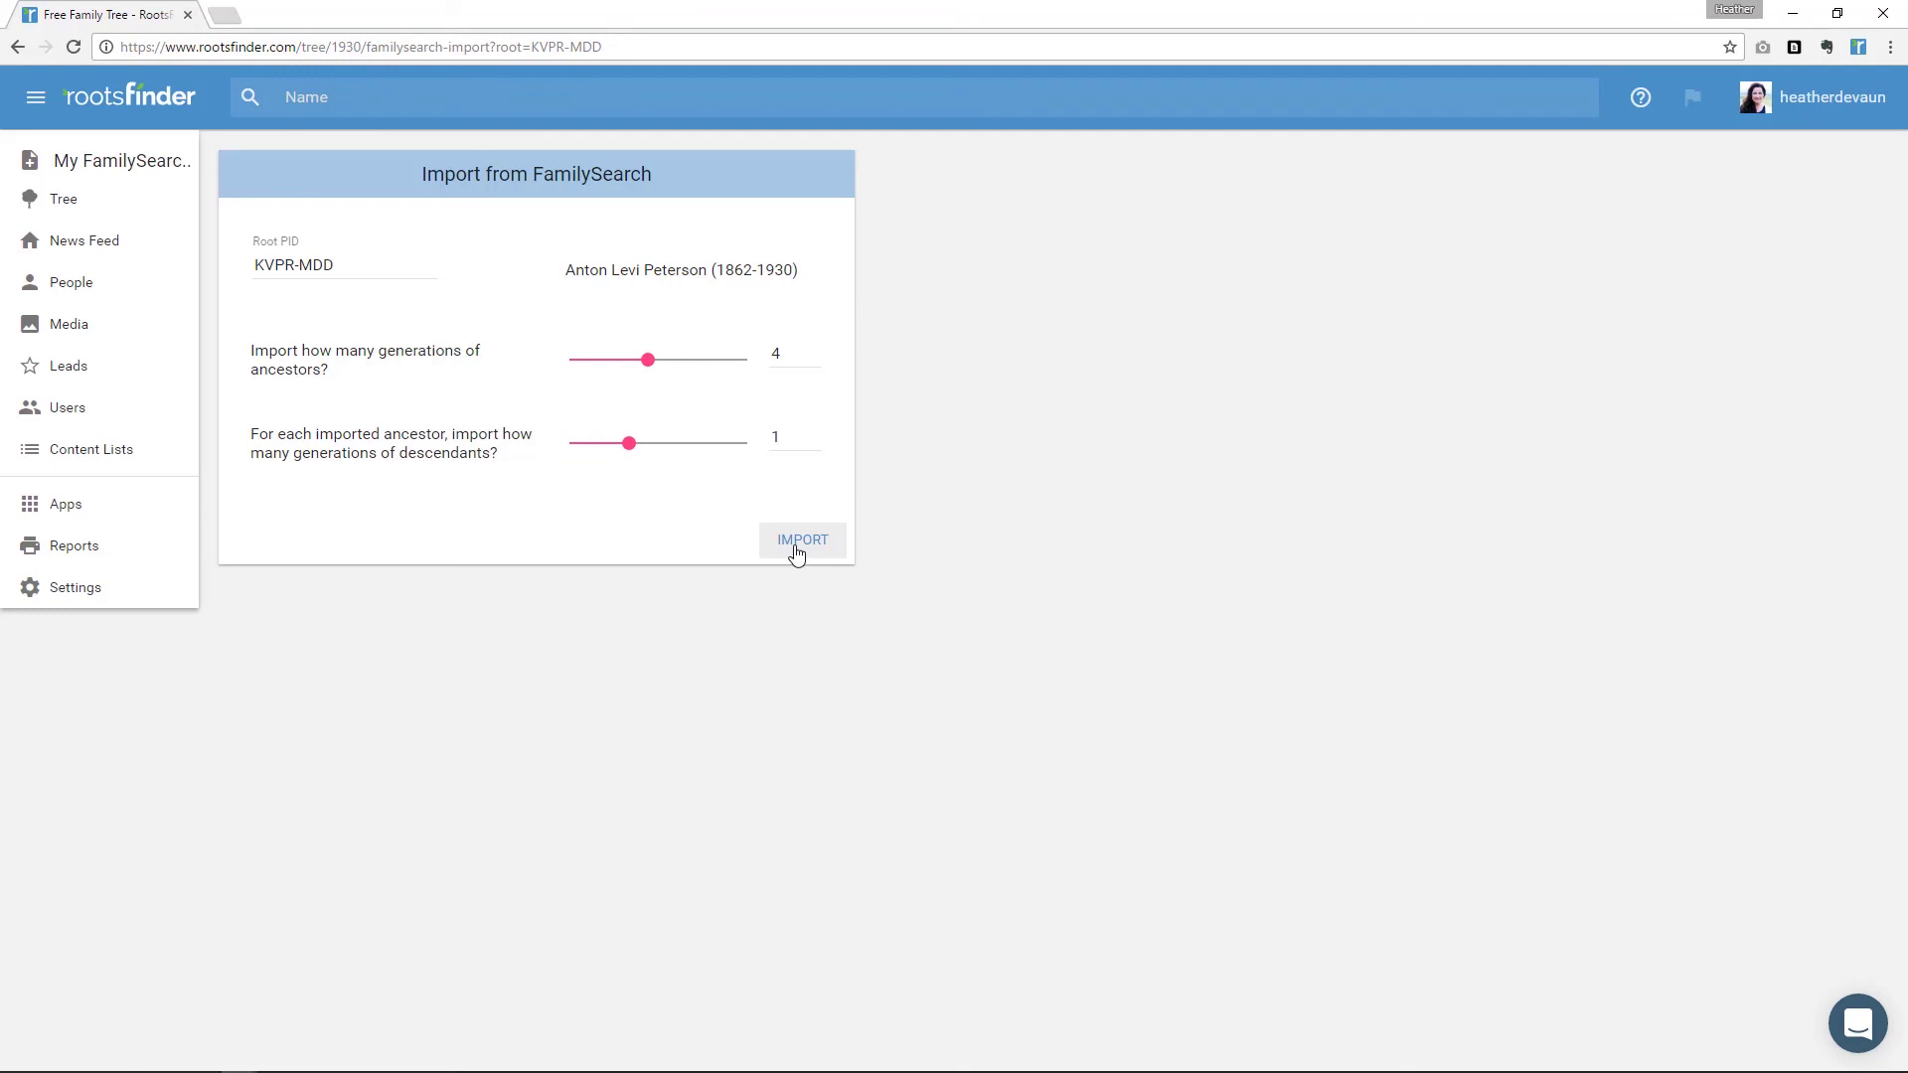
- Switch to Henderson Tree Demo and open Andrew Peter Olsen's (1832–1928) full profile
{"action": "left_click", "coordinate": [163, 167]}
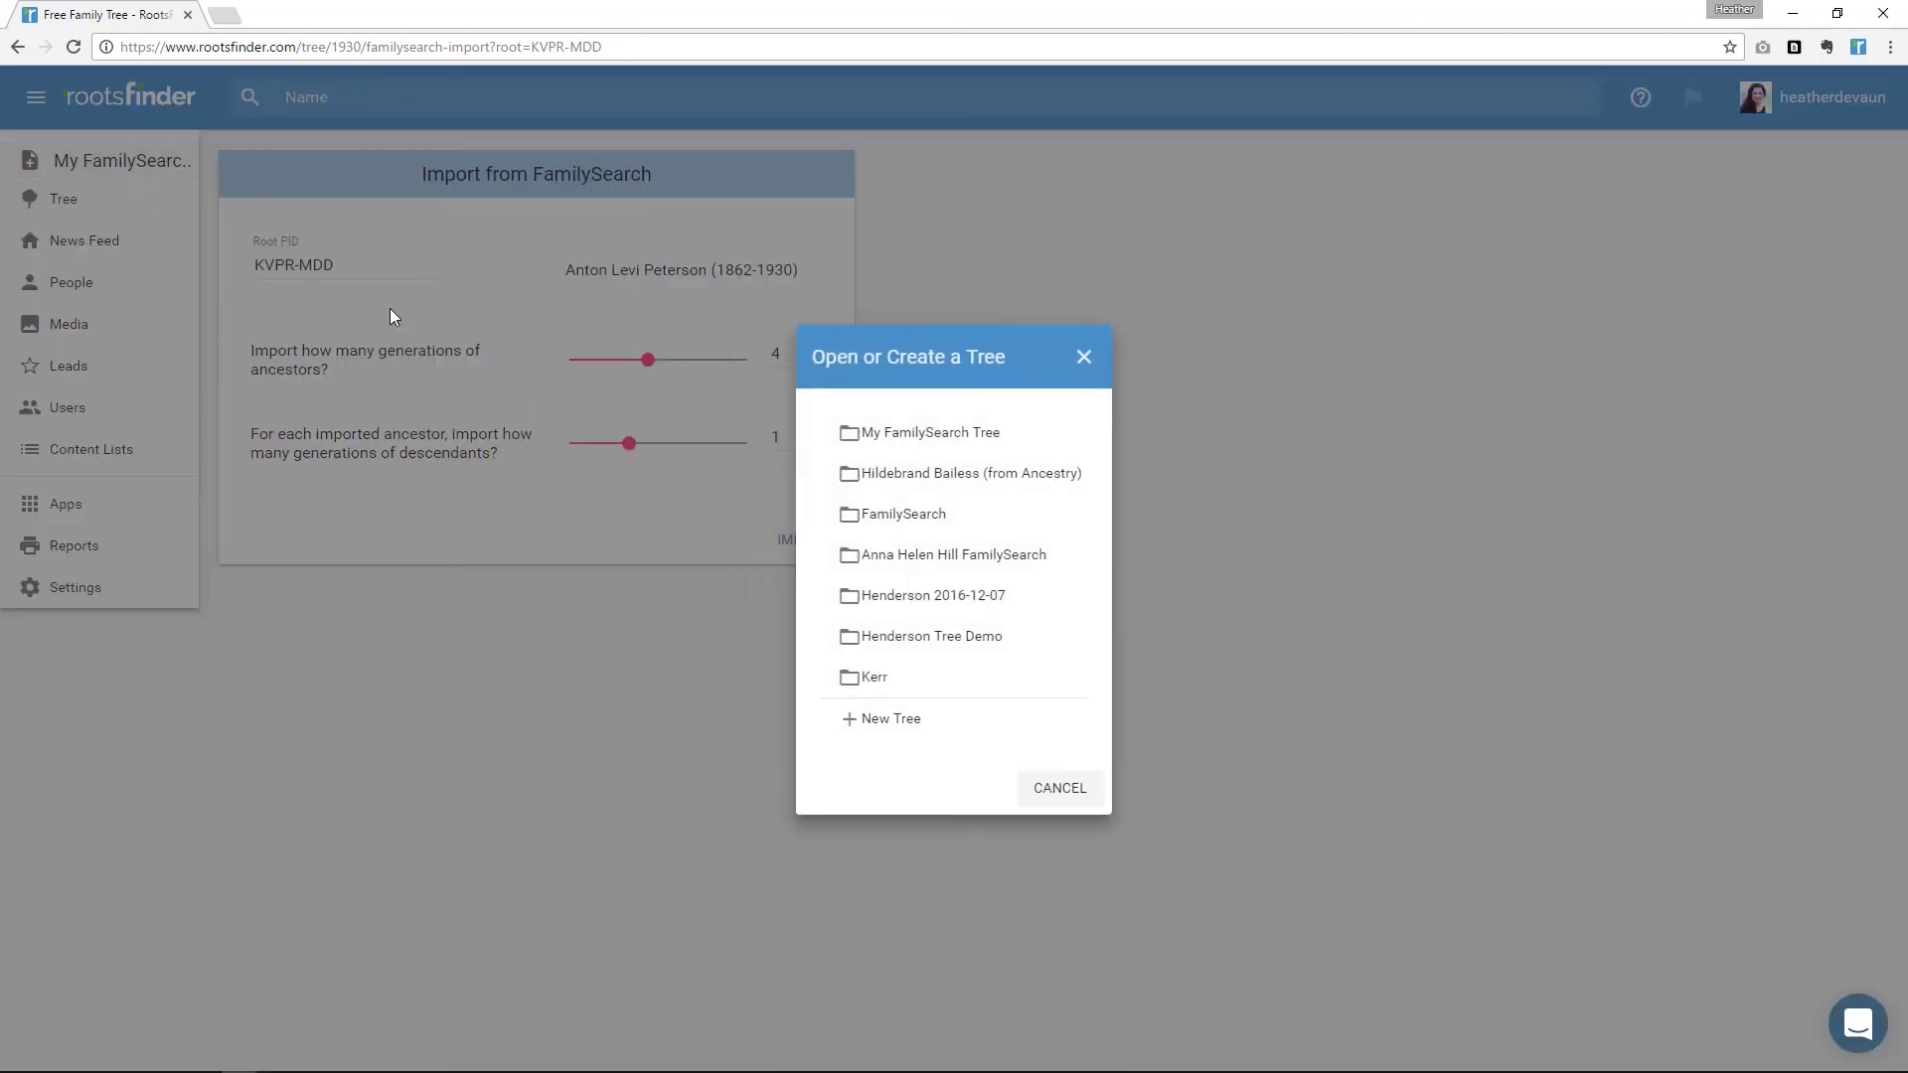
{"action": "left_click", "coordinate": [881, 641]}
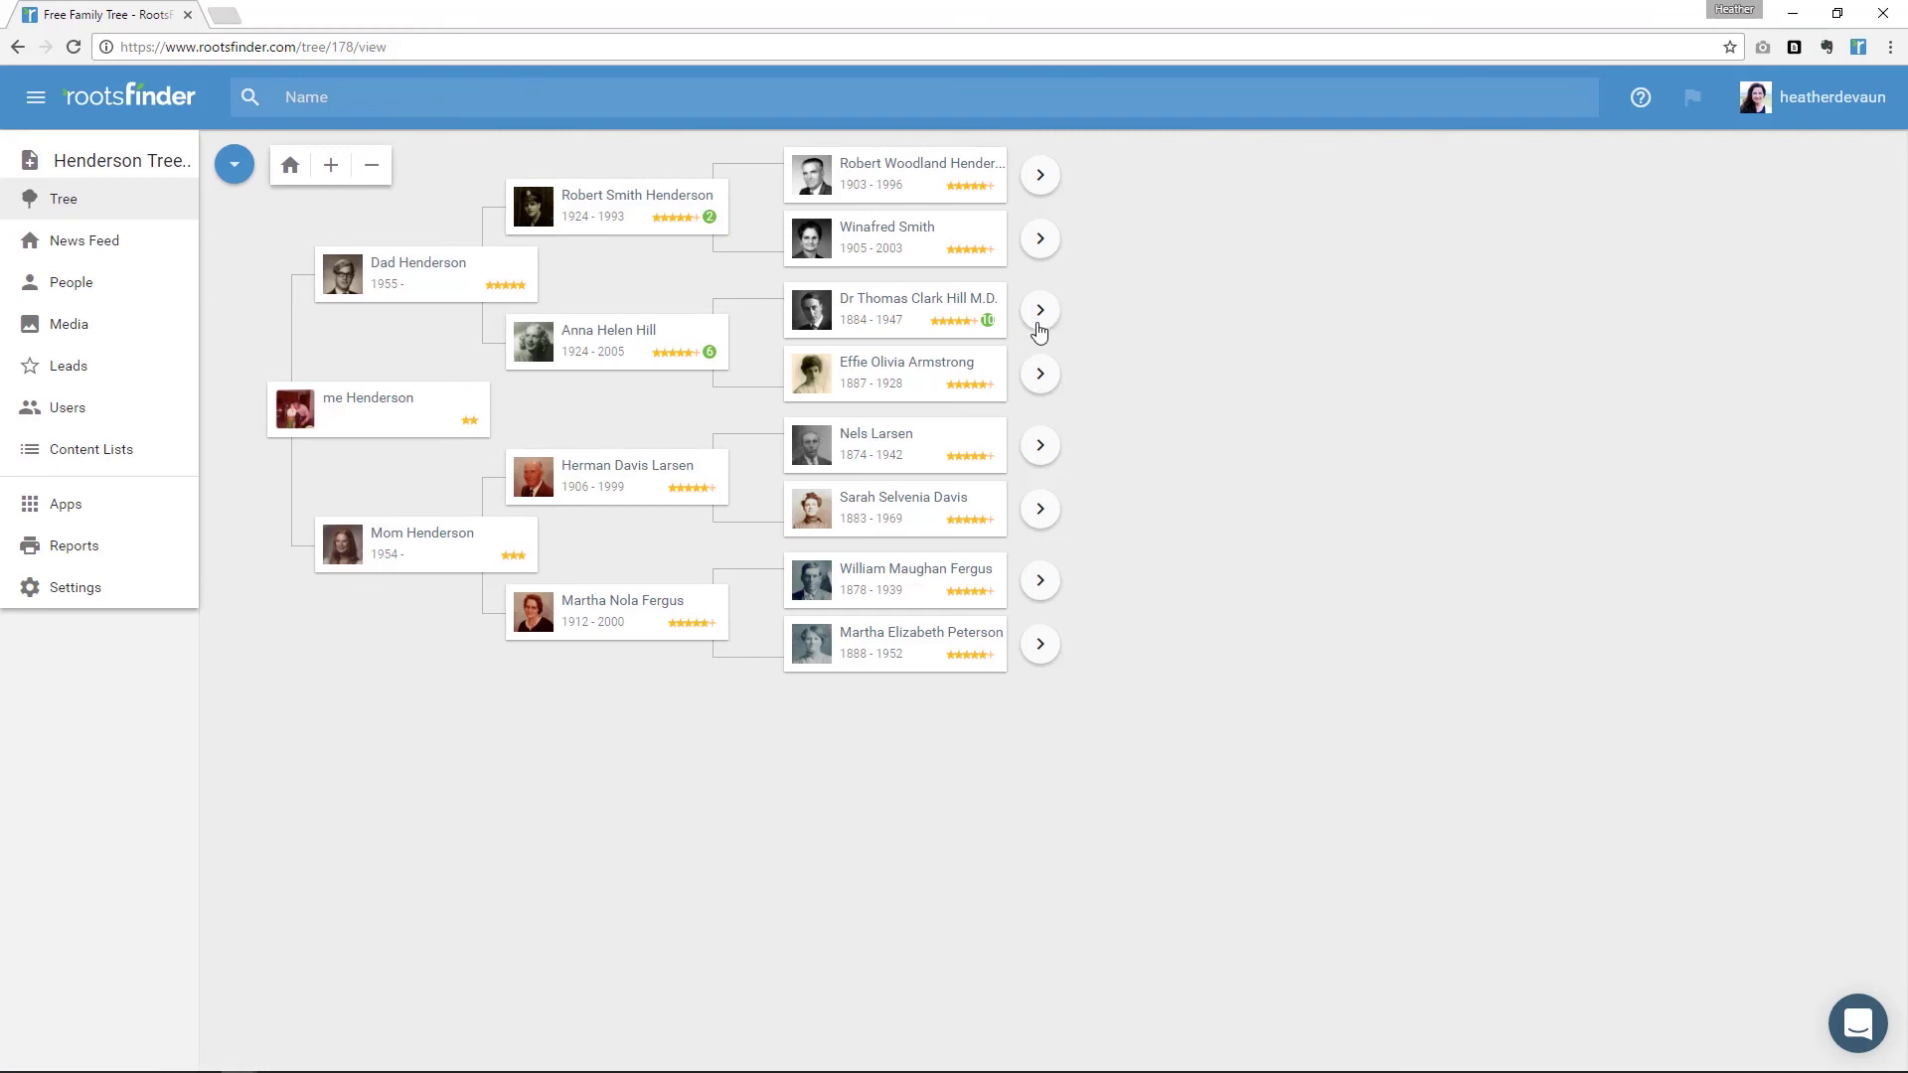
{"action": "left_click", "coordinate": [1048, 381]}
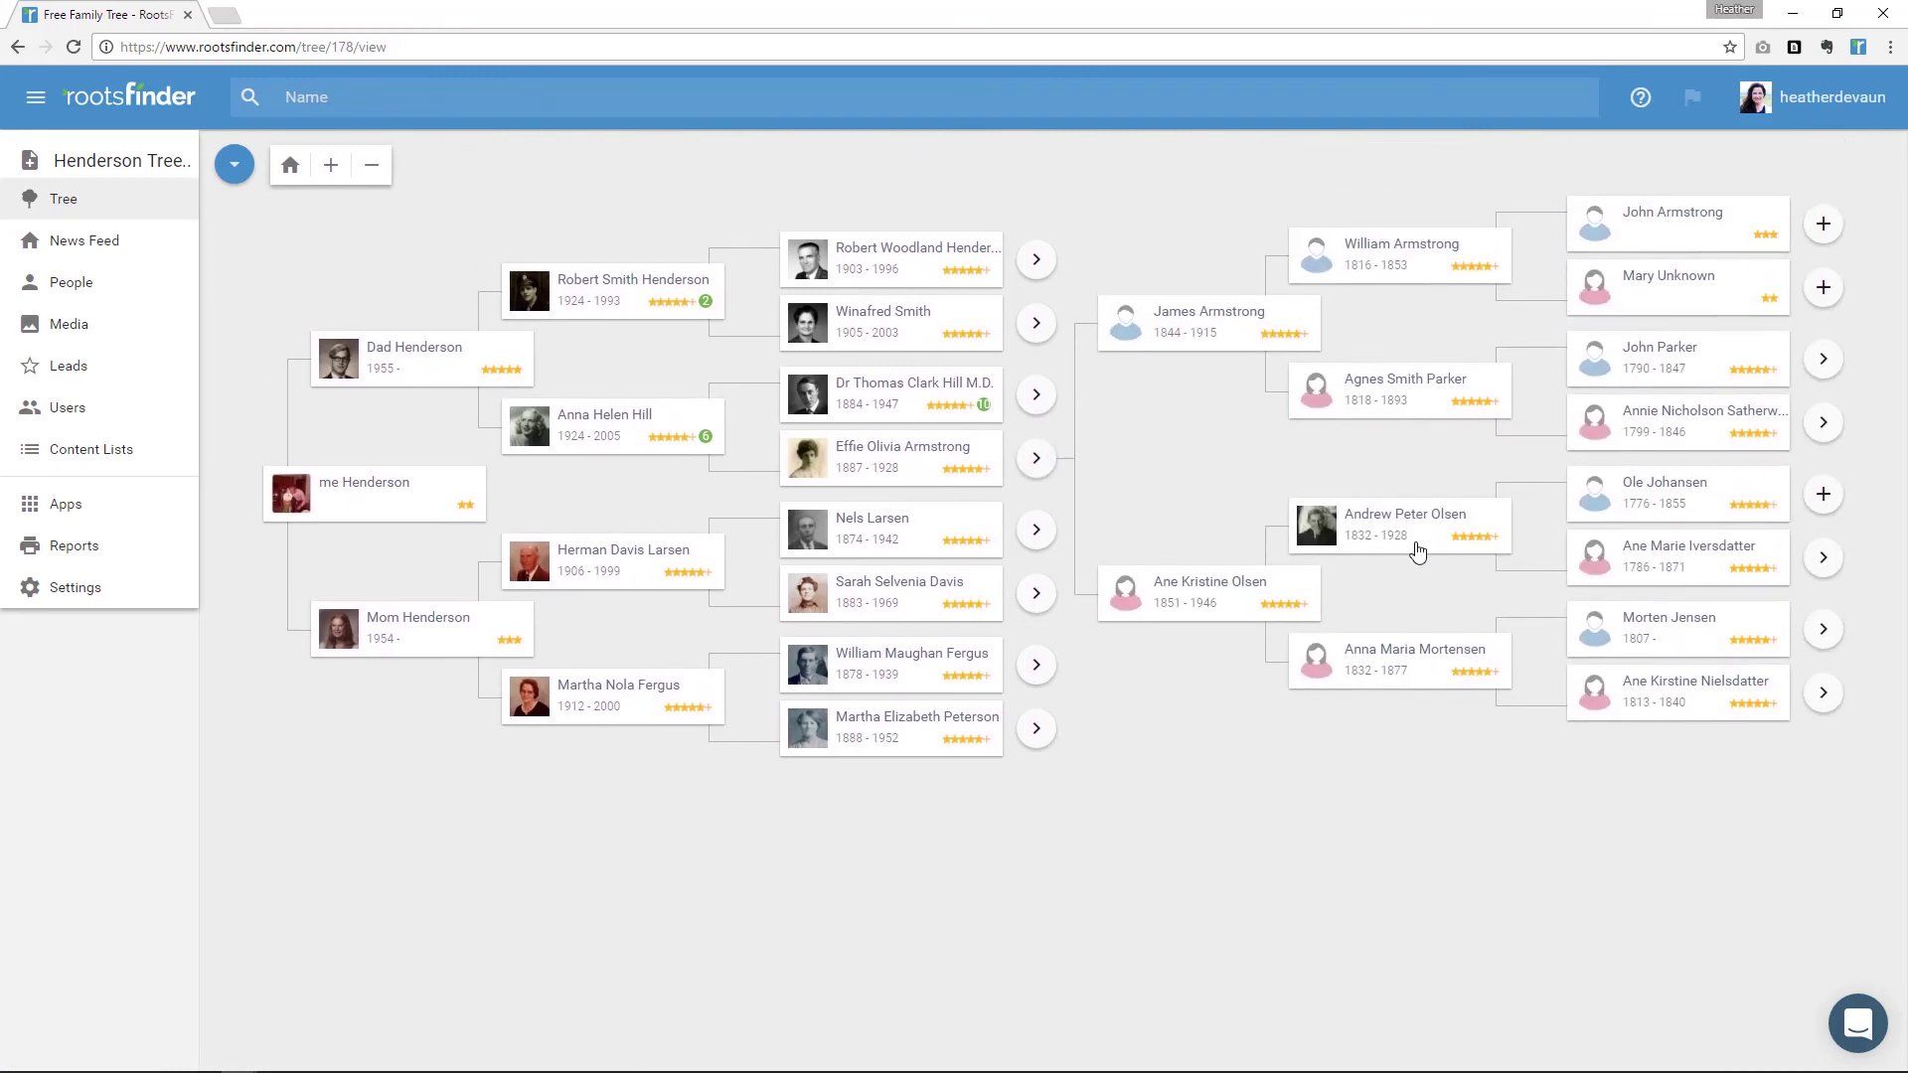
{"action": "left_click", "coordinate": [1421, 515]}
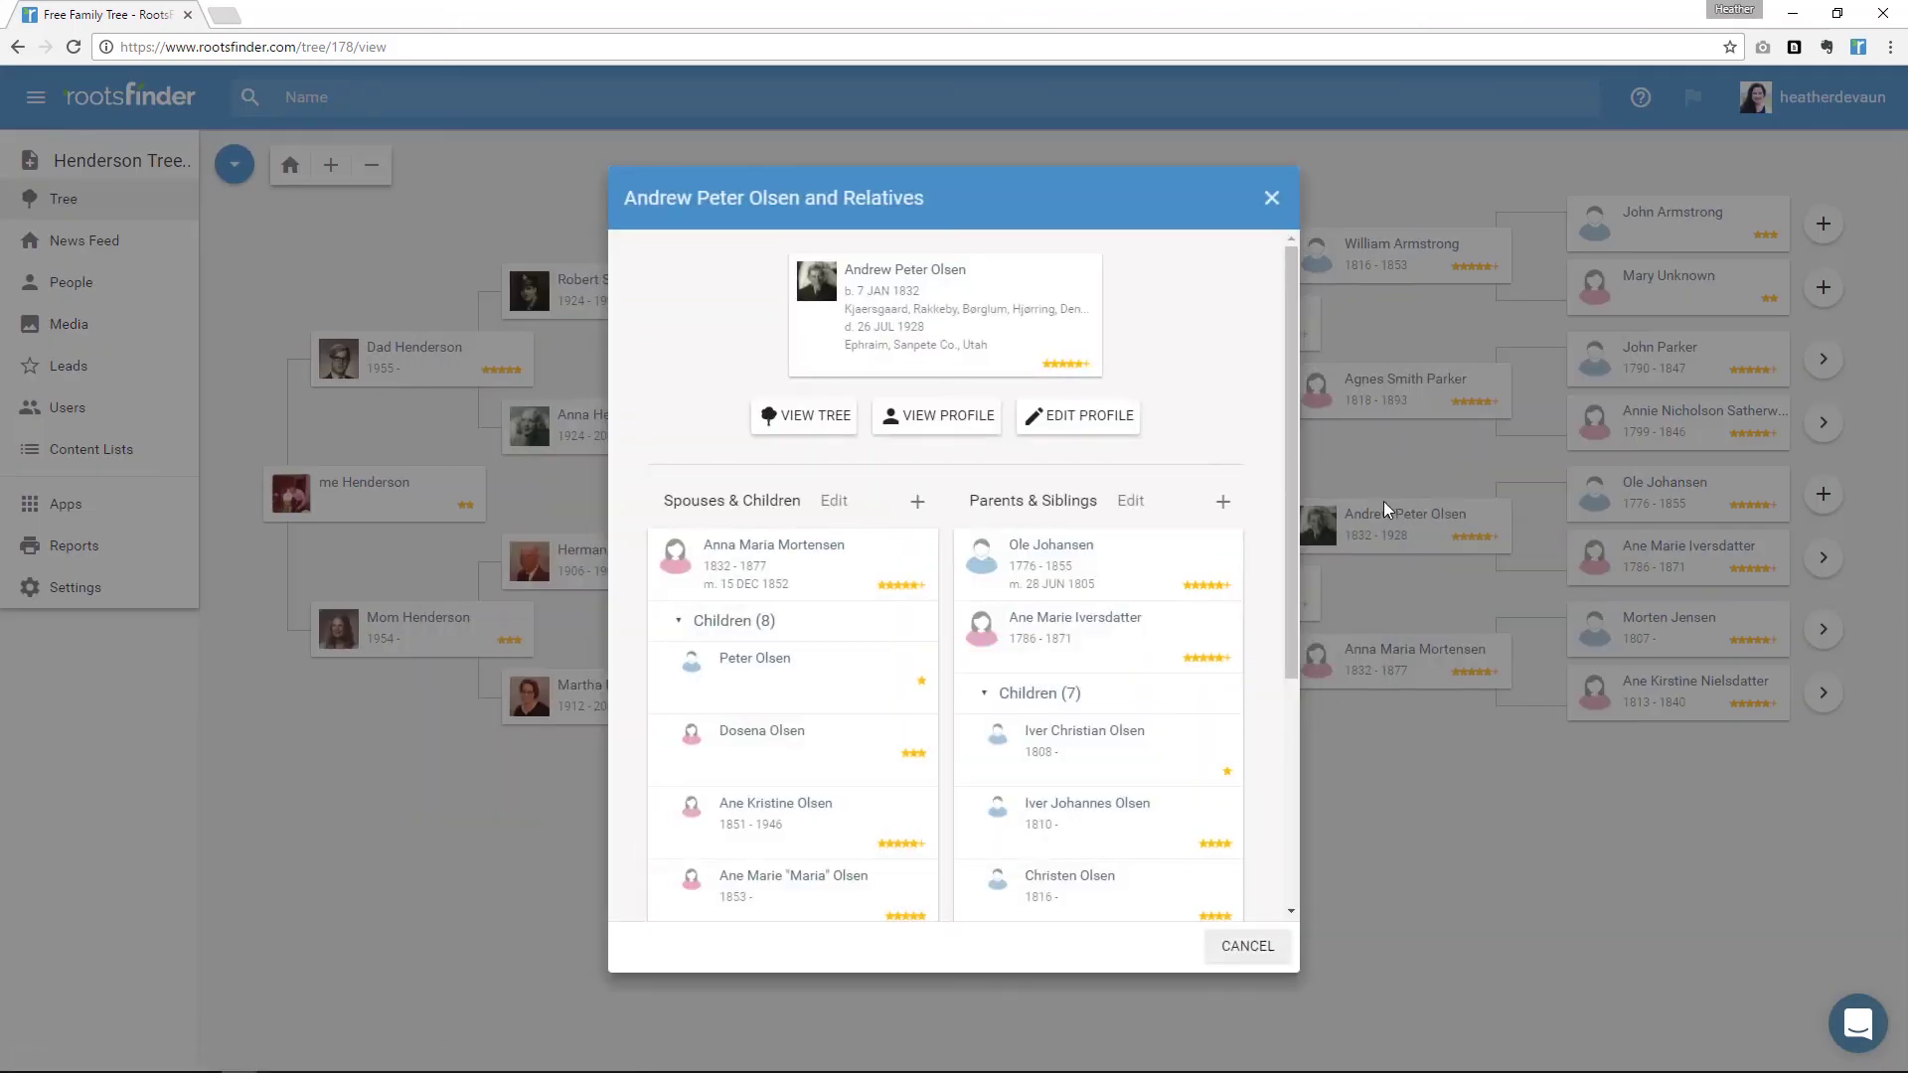
{"action": "left_click", "coordinate": [937, 420]}
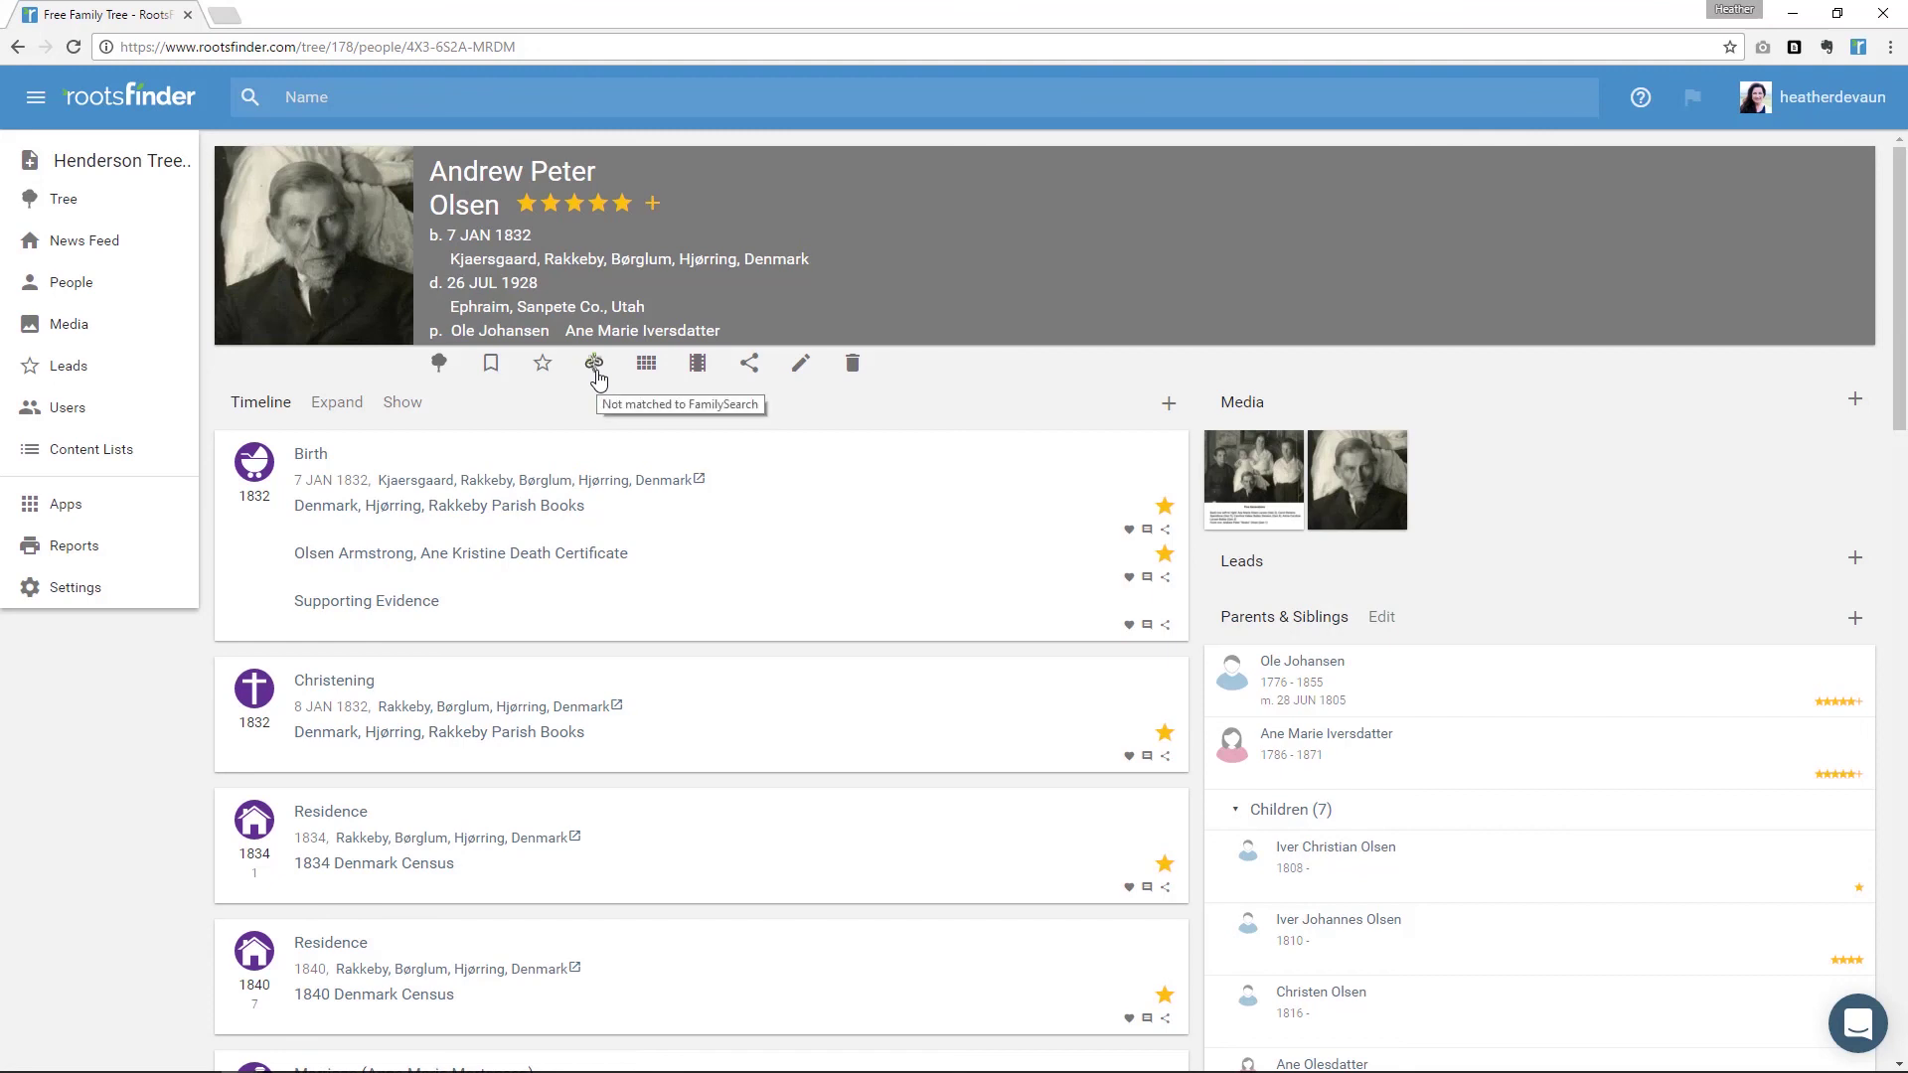
- Match Andrew Peter Olsen to the first FamilySearch candidate, born 7 January 1832
{"action": "left_click", "coordinate": [595, 368]}
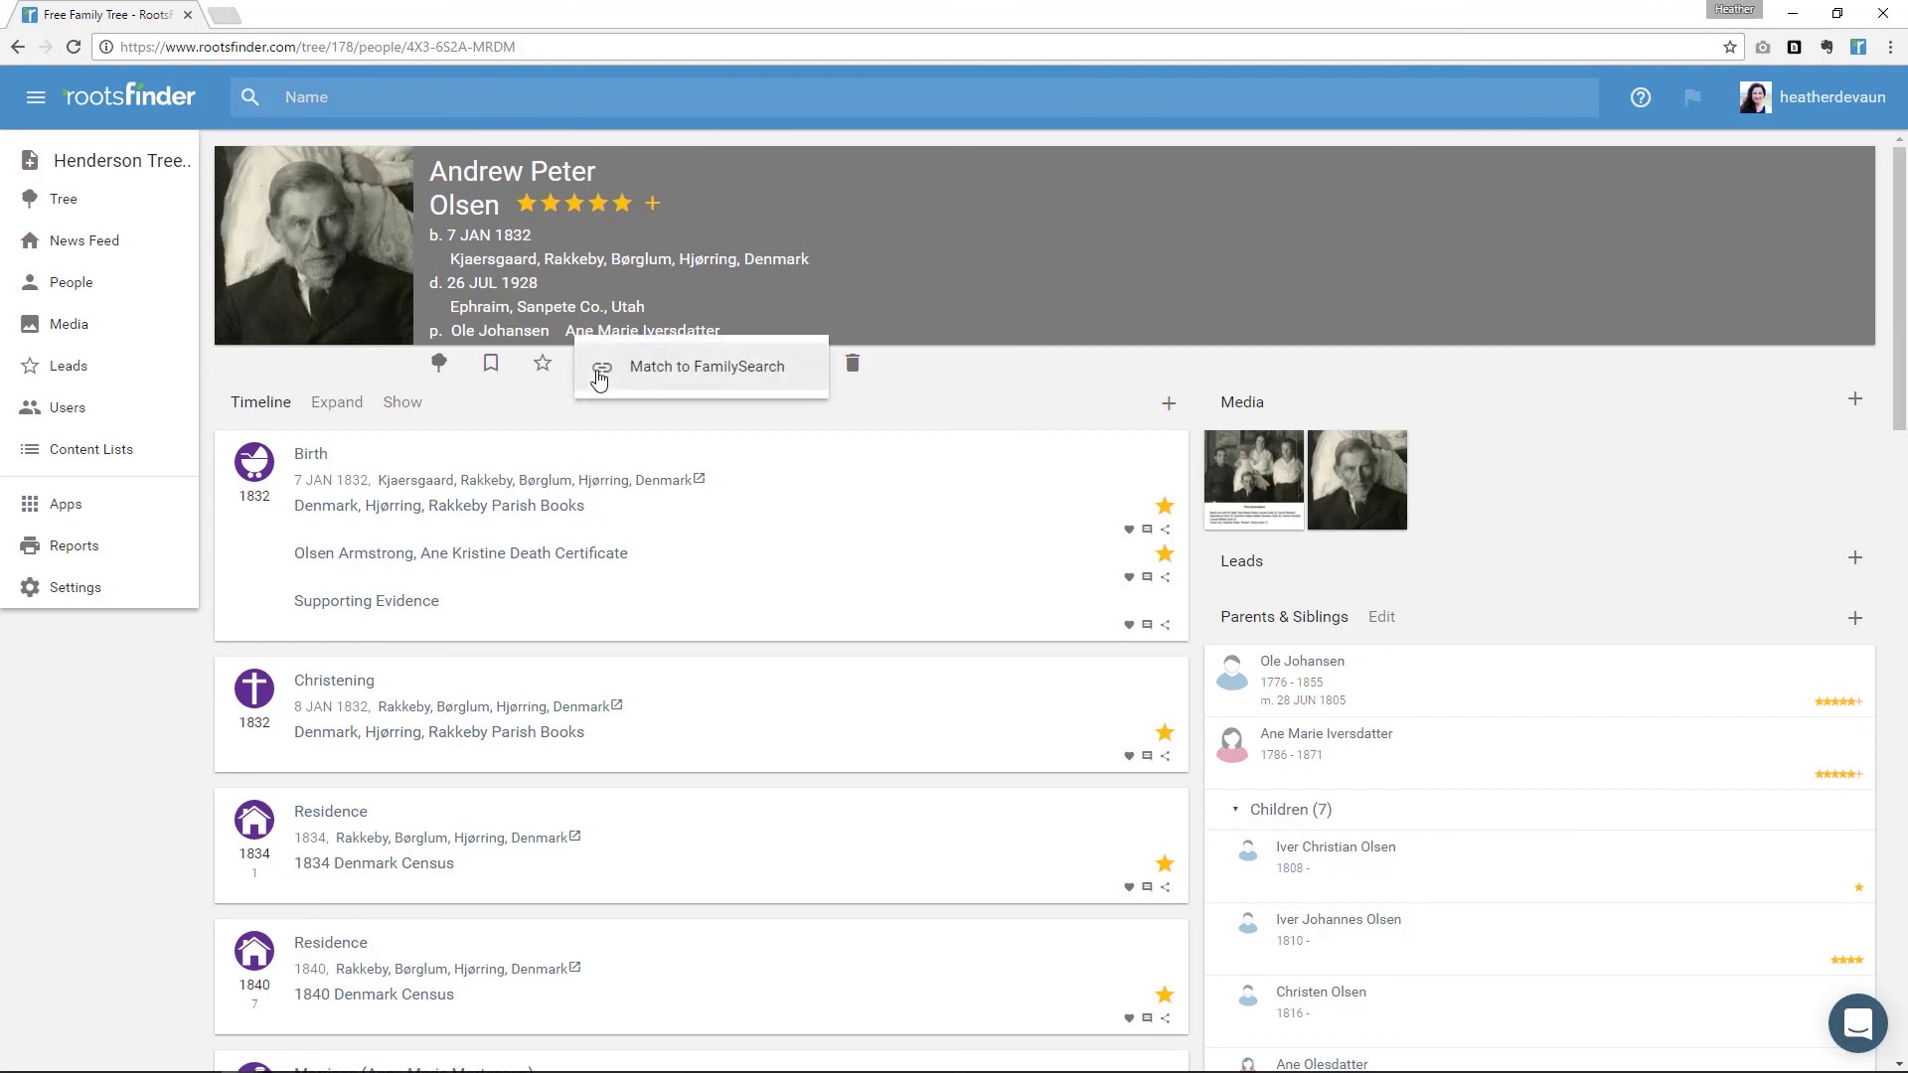
{"action": "left_click", "coordinate": [599, 377]}
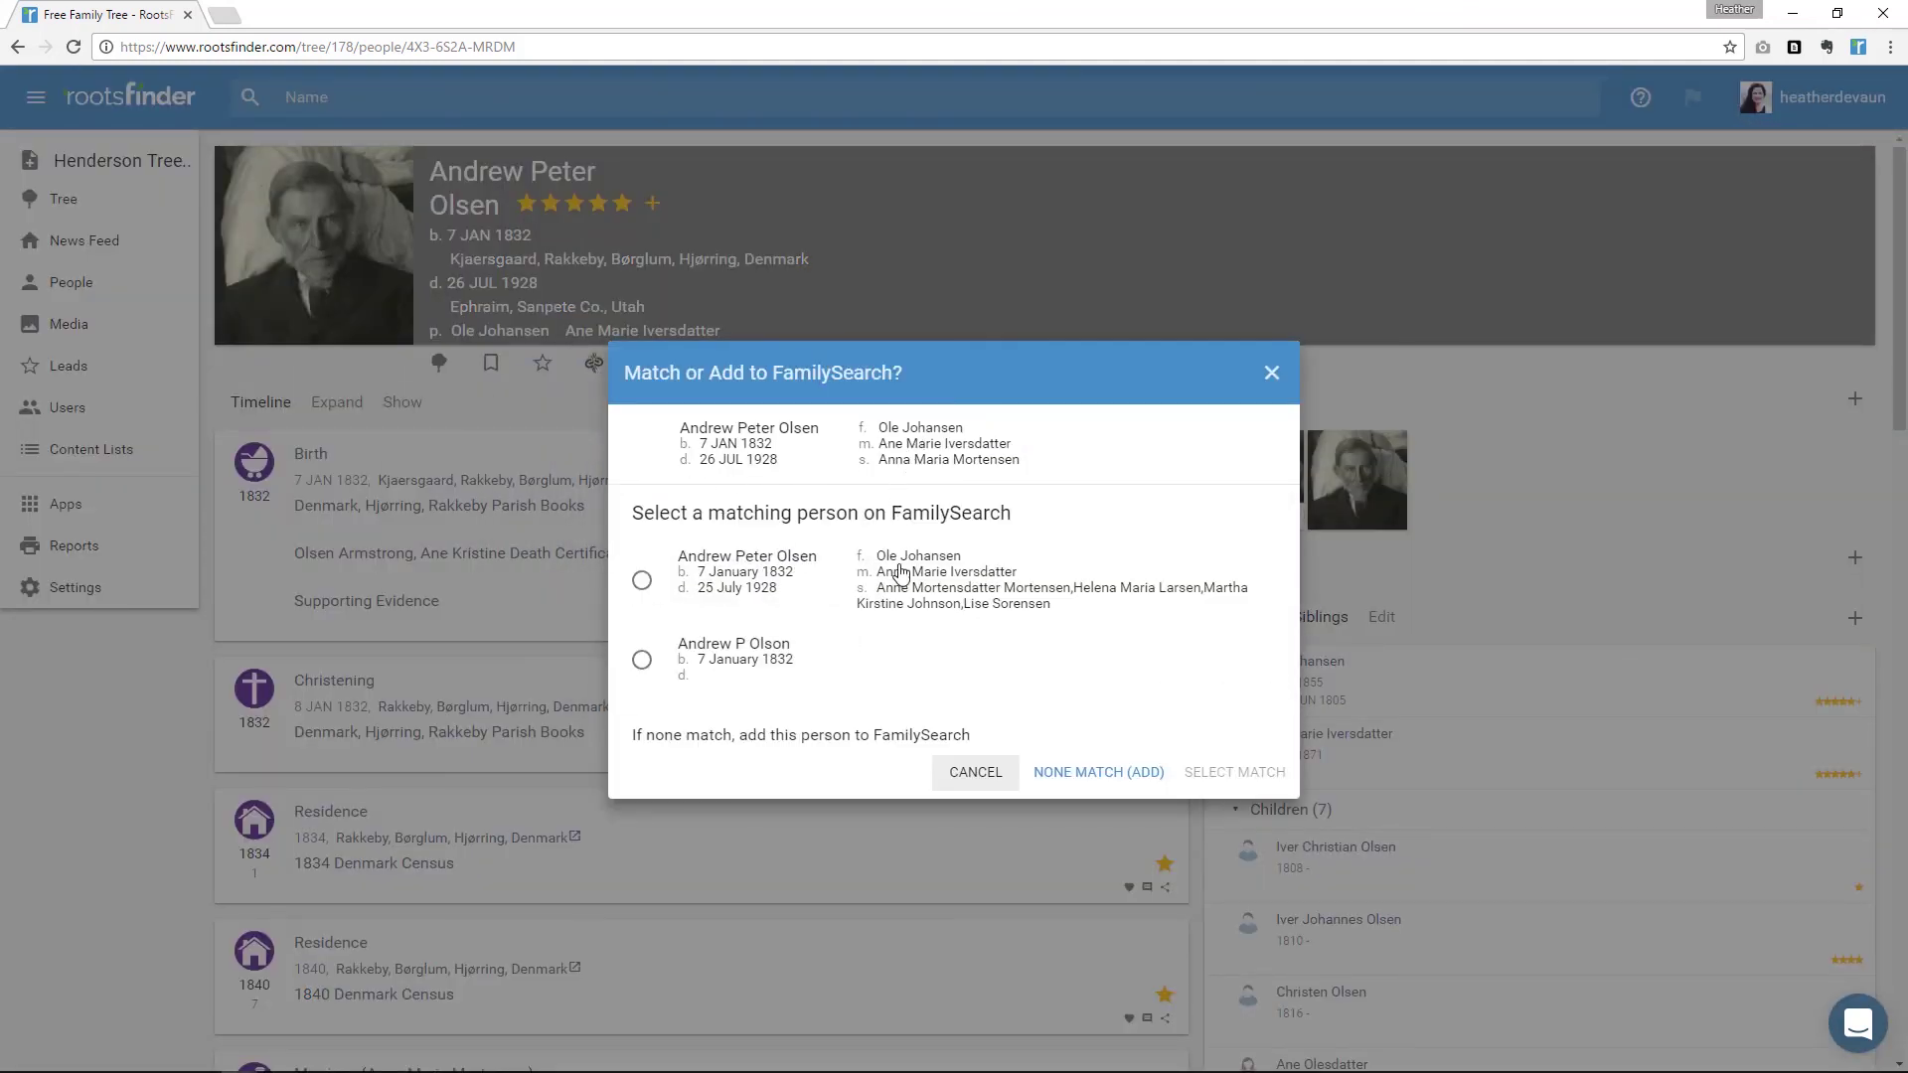
{"action": "left_click", "coordinate": [642, 582]}
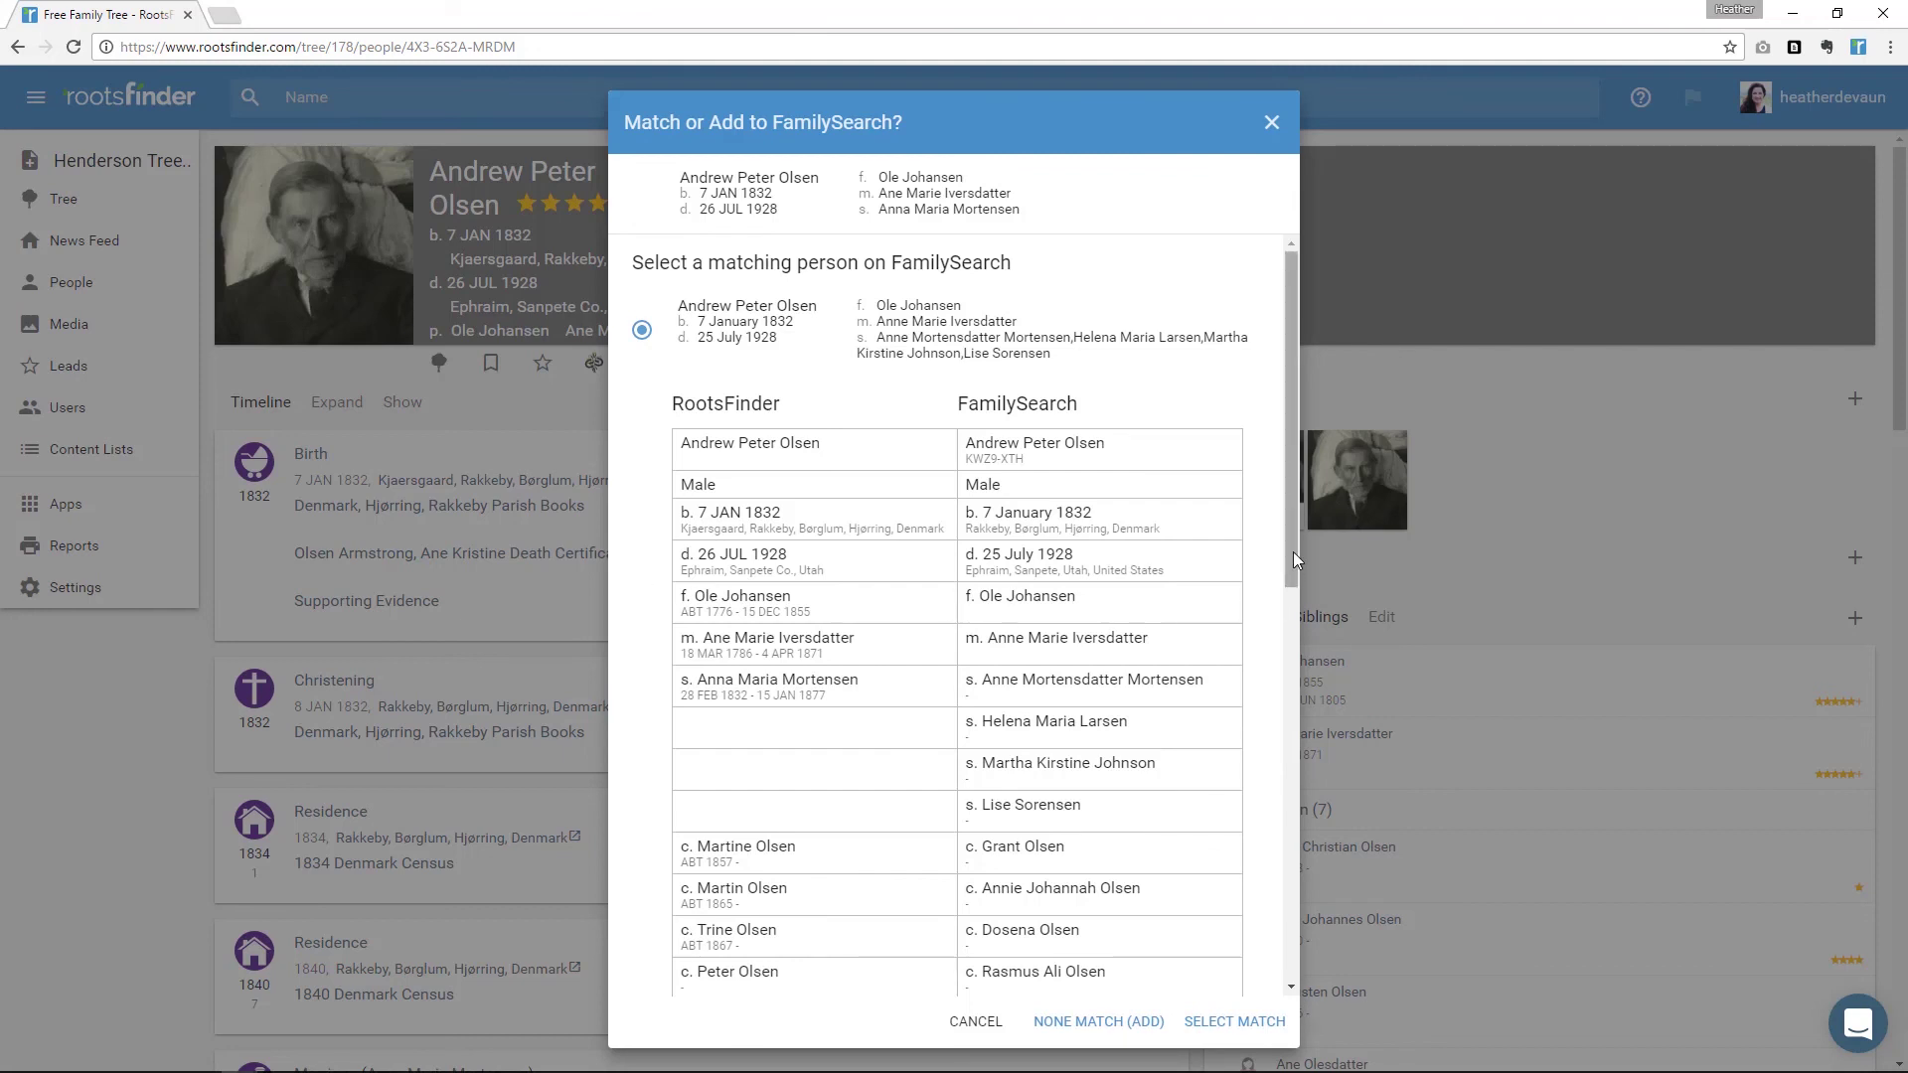
{"action": "left_click_drag", "start_coordinate": [1292, 552], "coordinate": [1289, 976]}
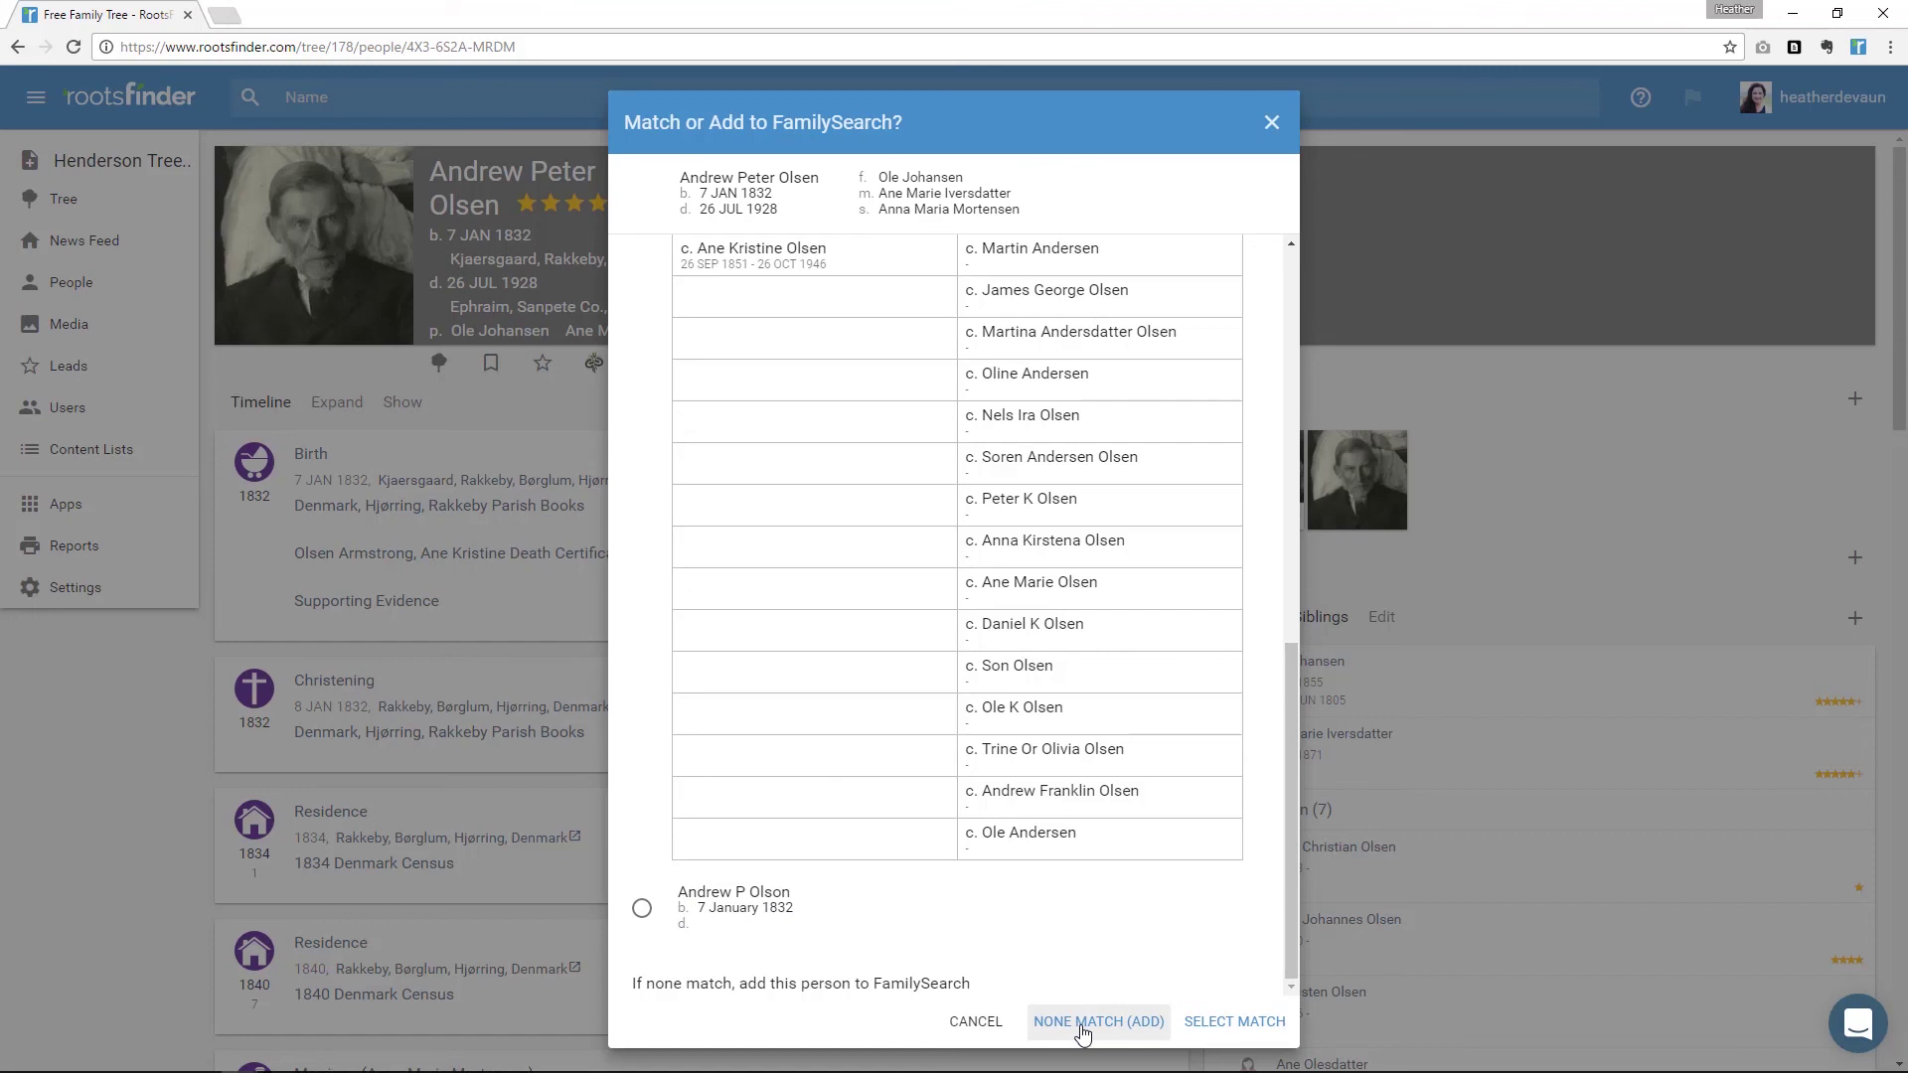
{"action": "left_click", "coordinate": [1232, 1029]}
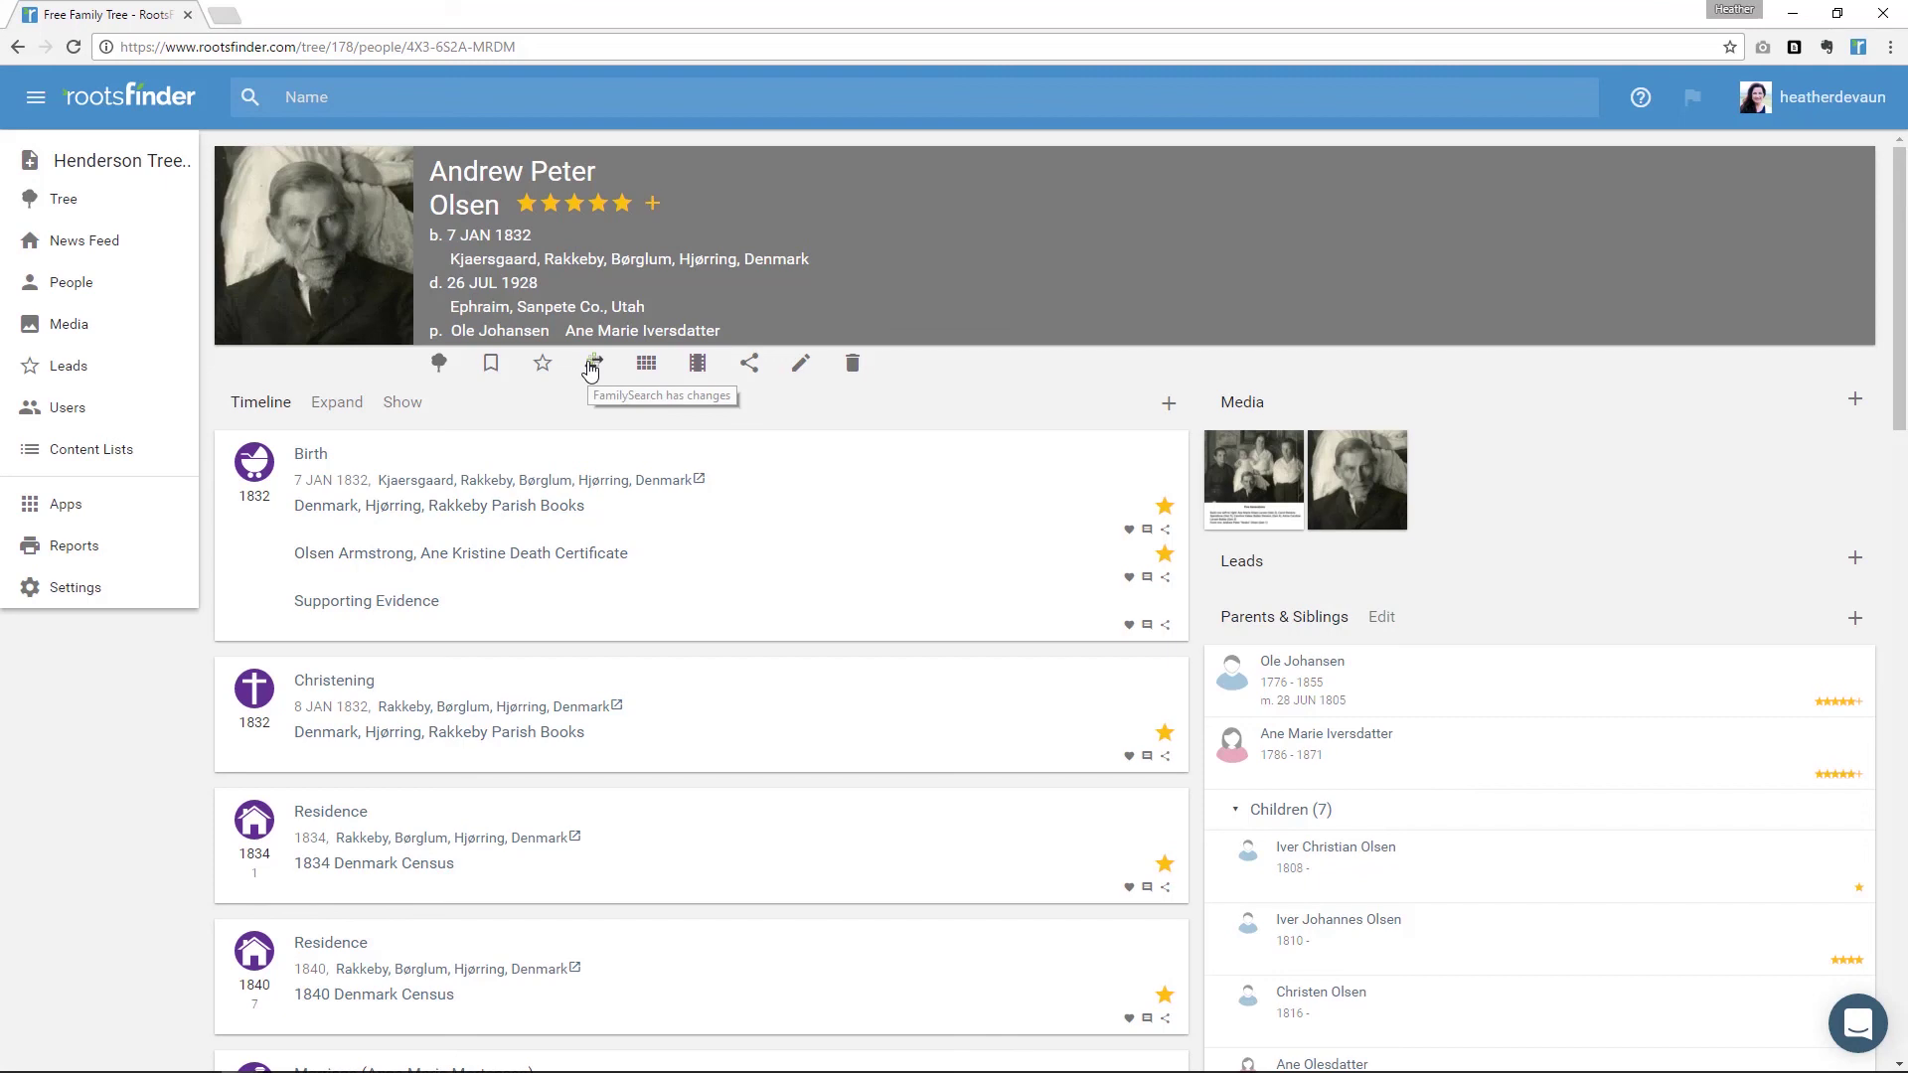
- Copy FamilySearch's 29 July 1928 Park Cemetery, Ephraim burial into Andrew Peter Olsen's RootsFinder record
{"action": "left_click", "coordinate": [591, 369]}
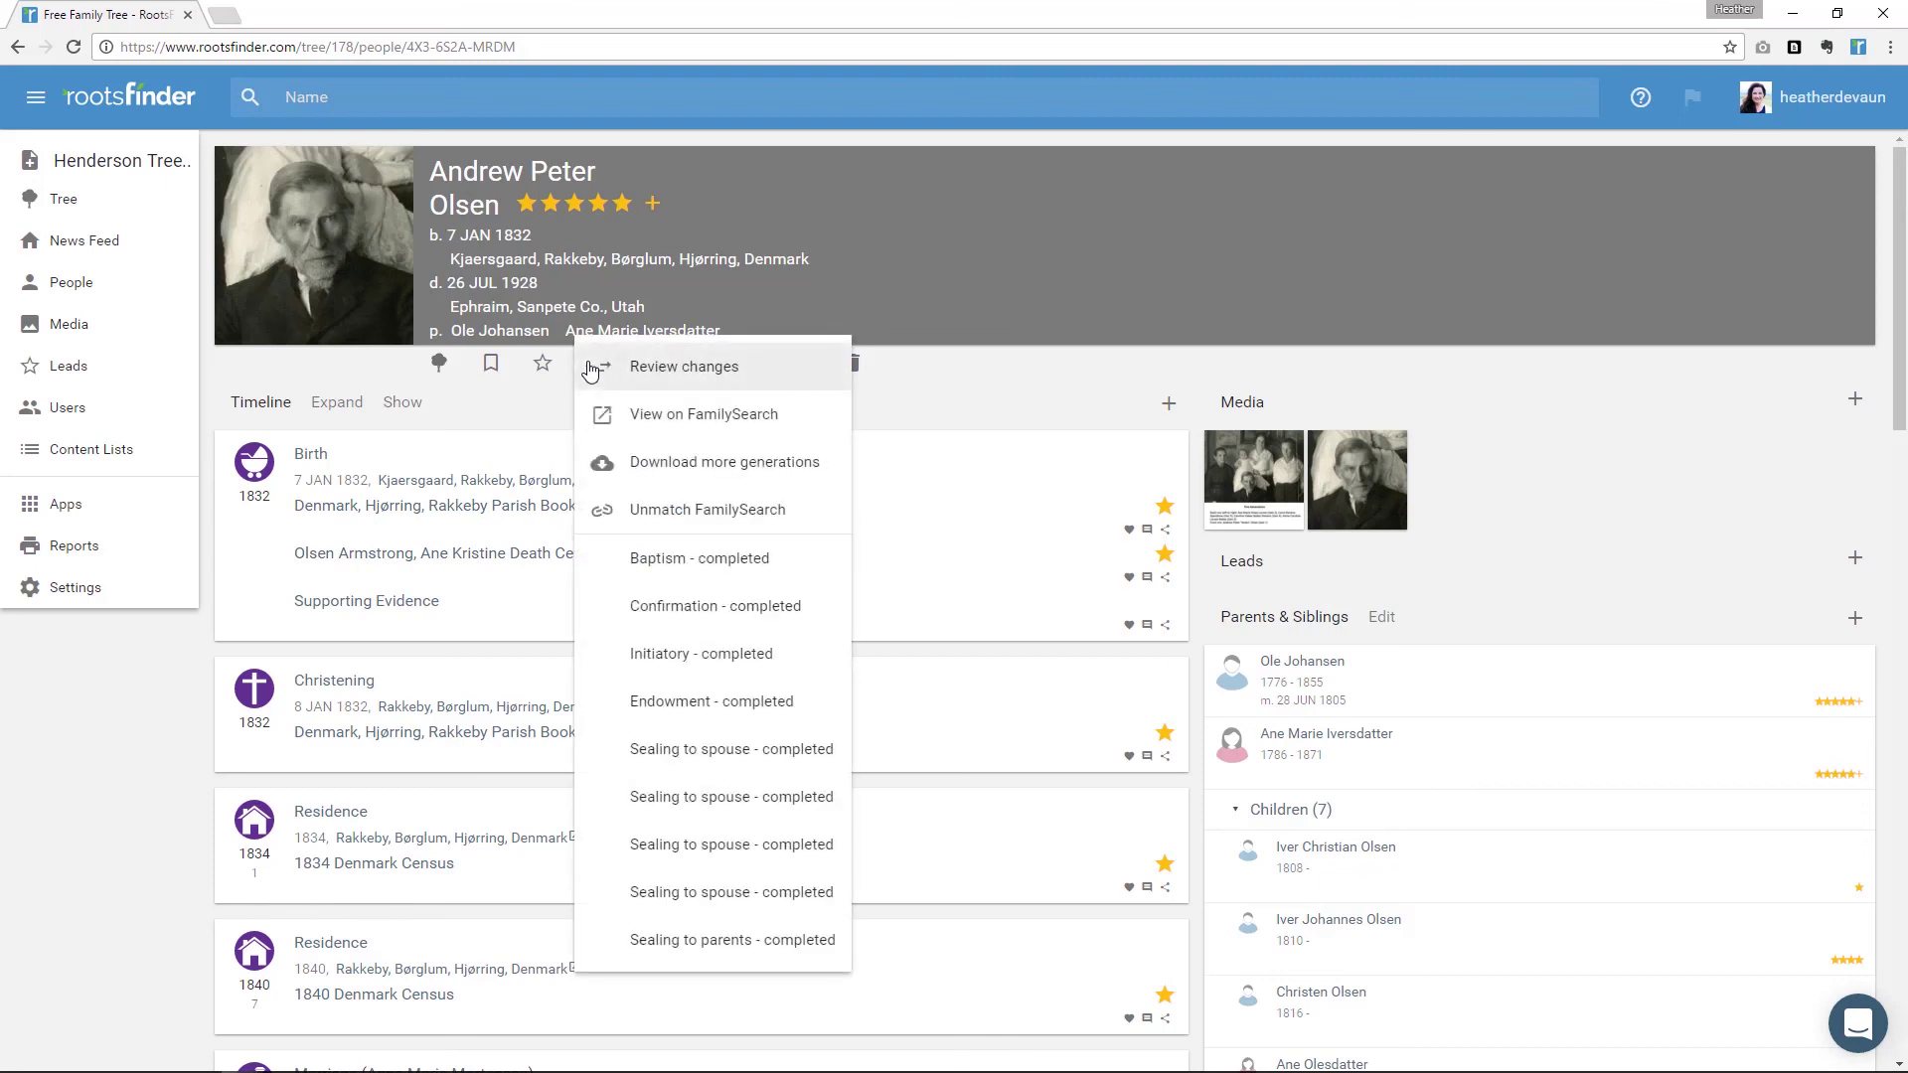
{"action": "left_click", "coordinate": [592, 370]}
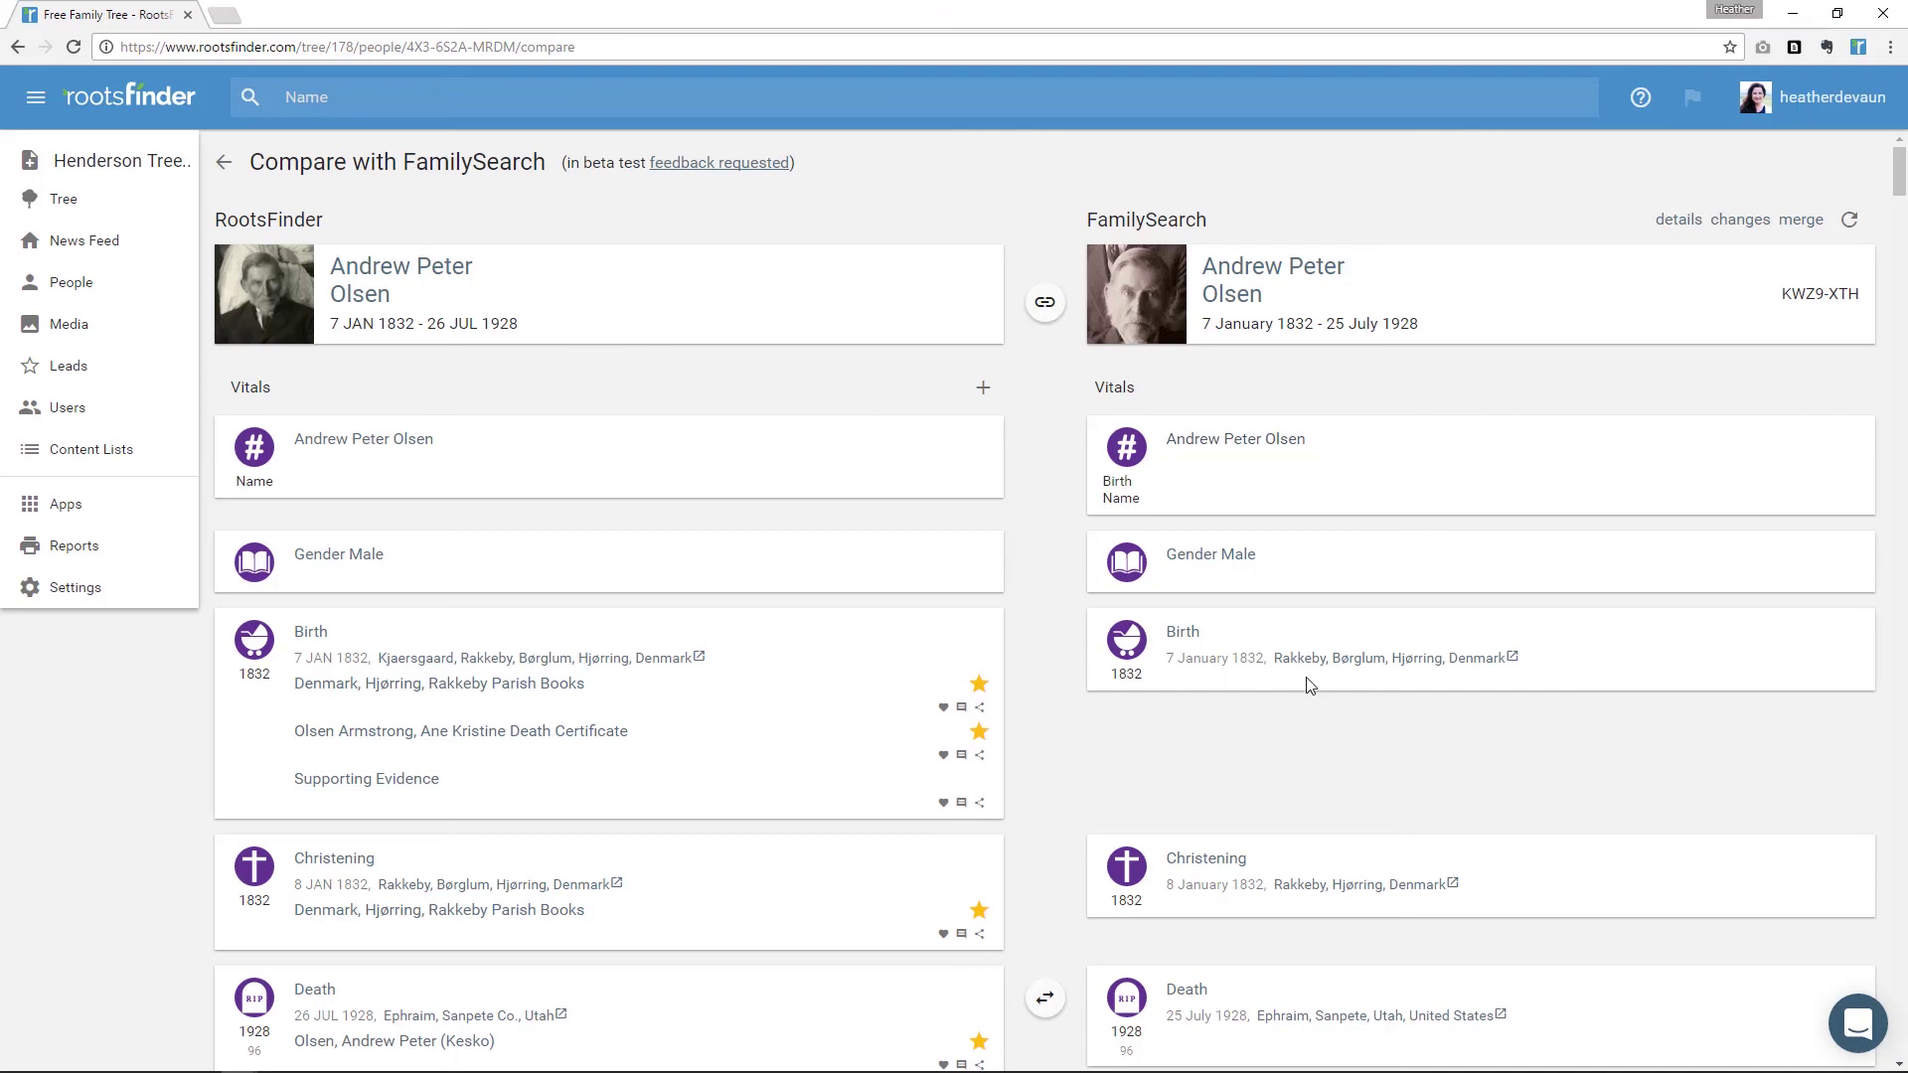
{"action": "scroll", "coordinate": [1111, 759], "scroll_direction": "down", "scroll_amount": 2}
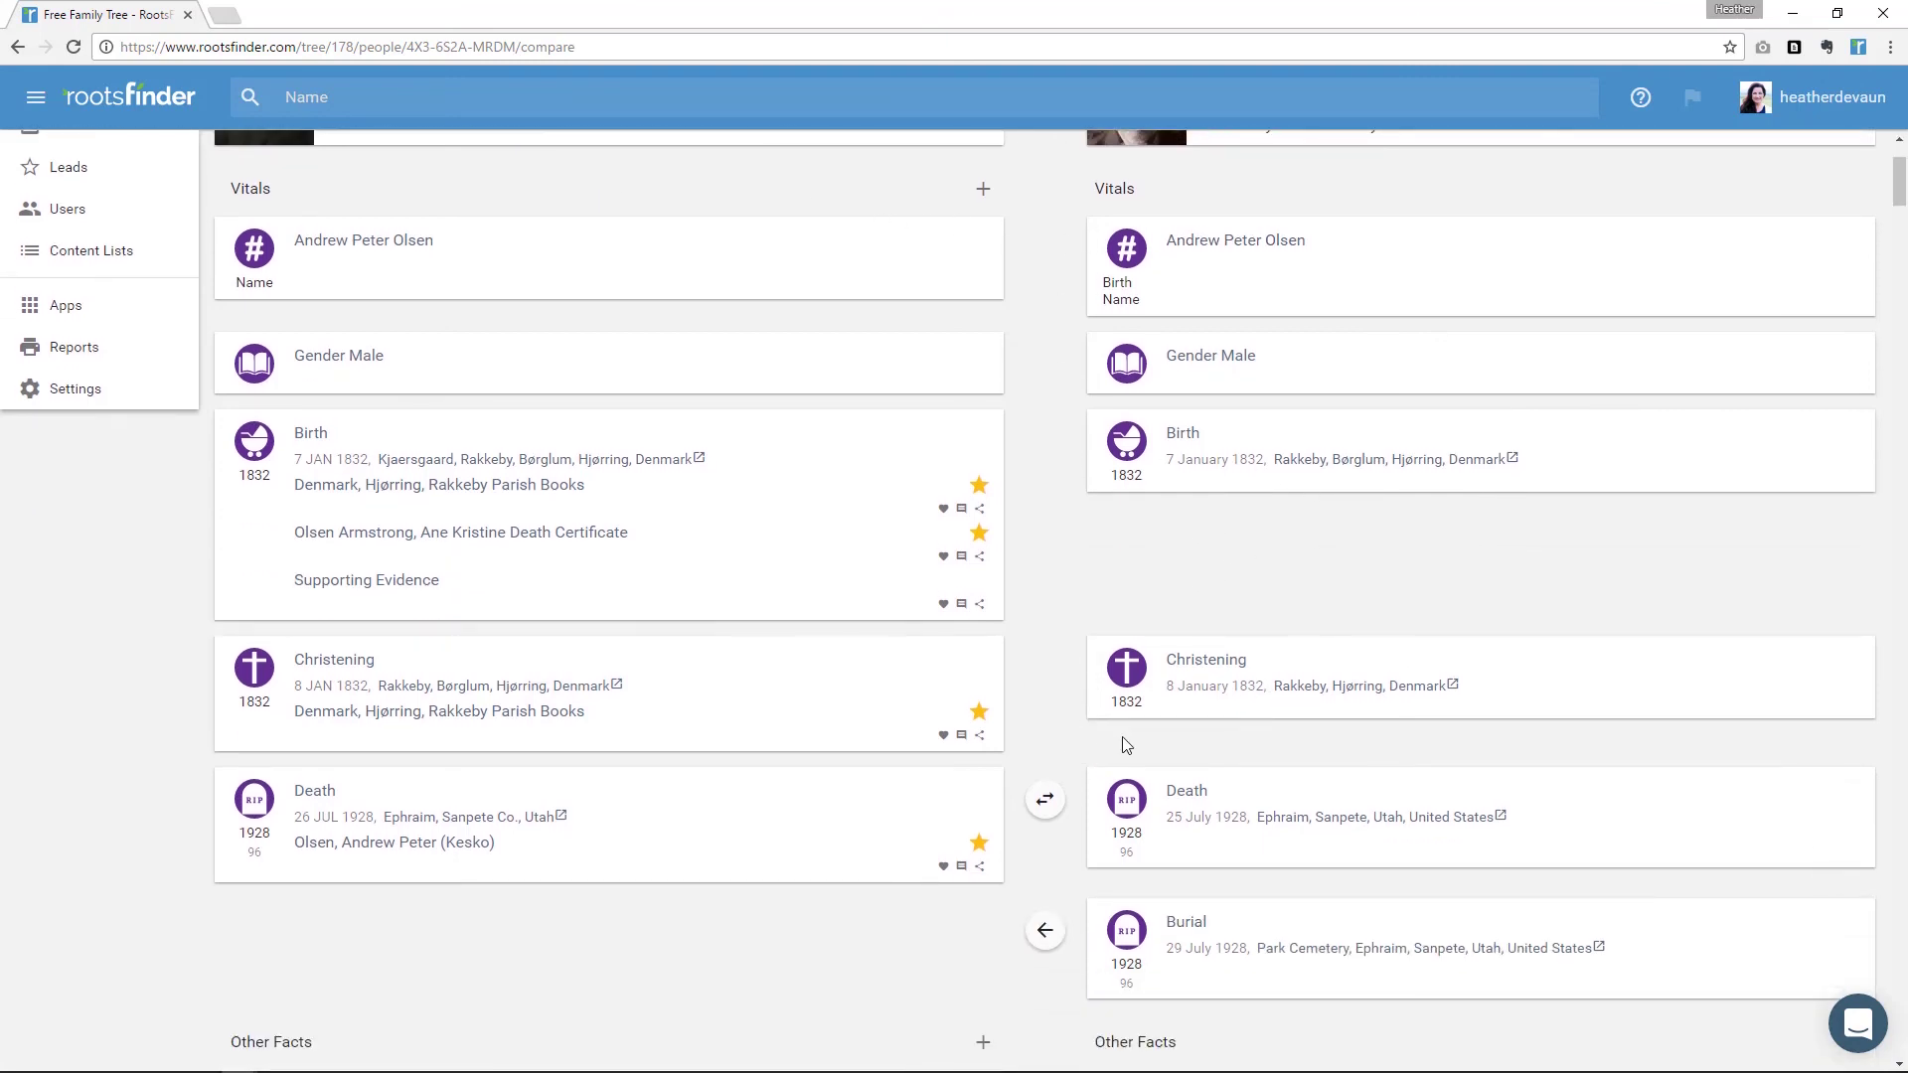
{"action": "scroll", "coordinate": [1024, 765], "scroll_direction": "down", "scroll_amount": 2}
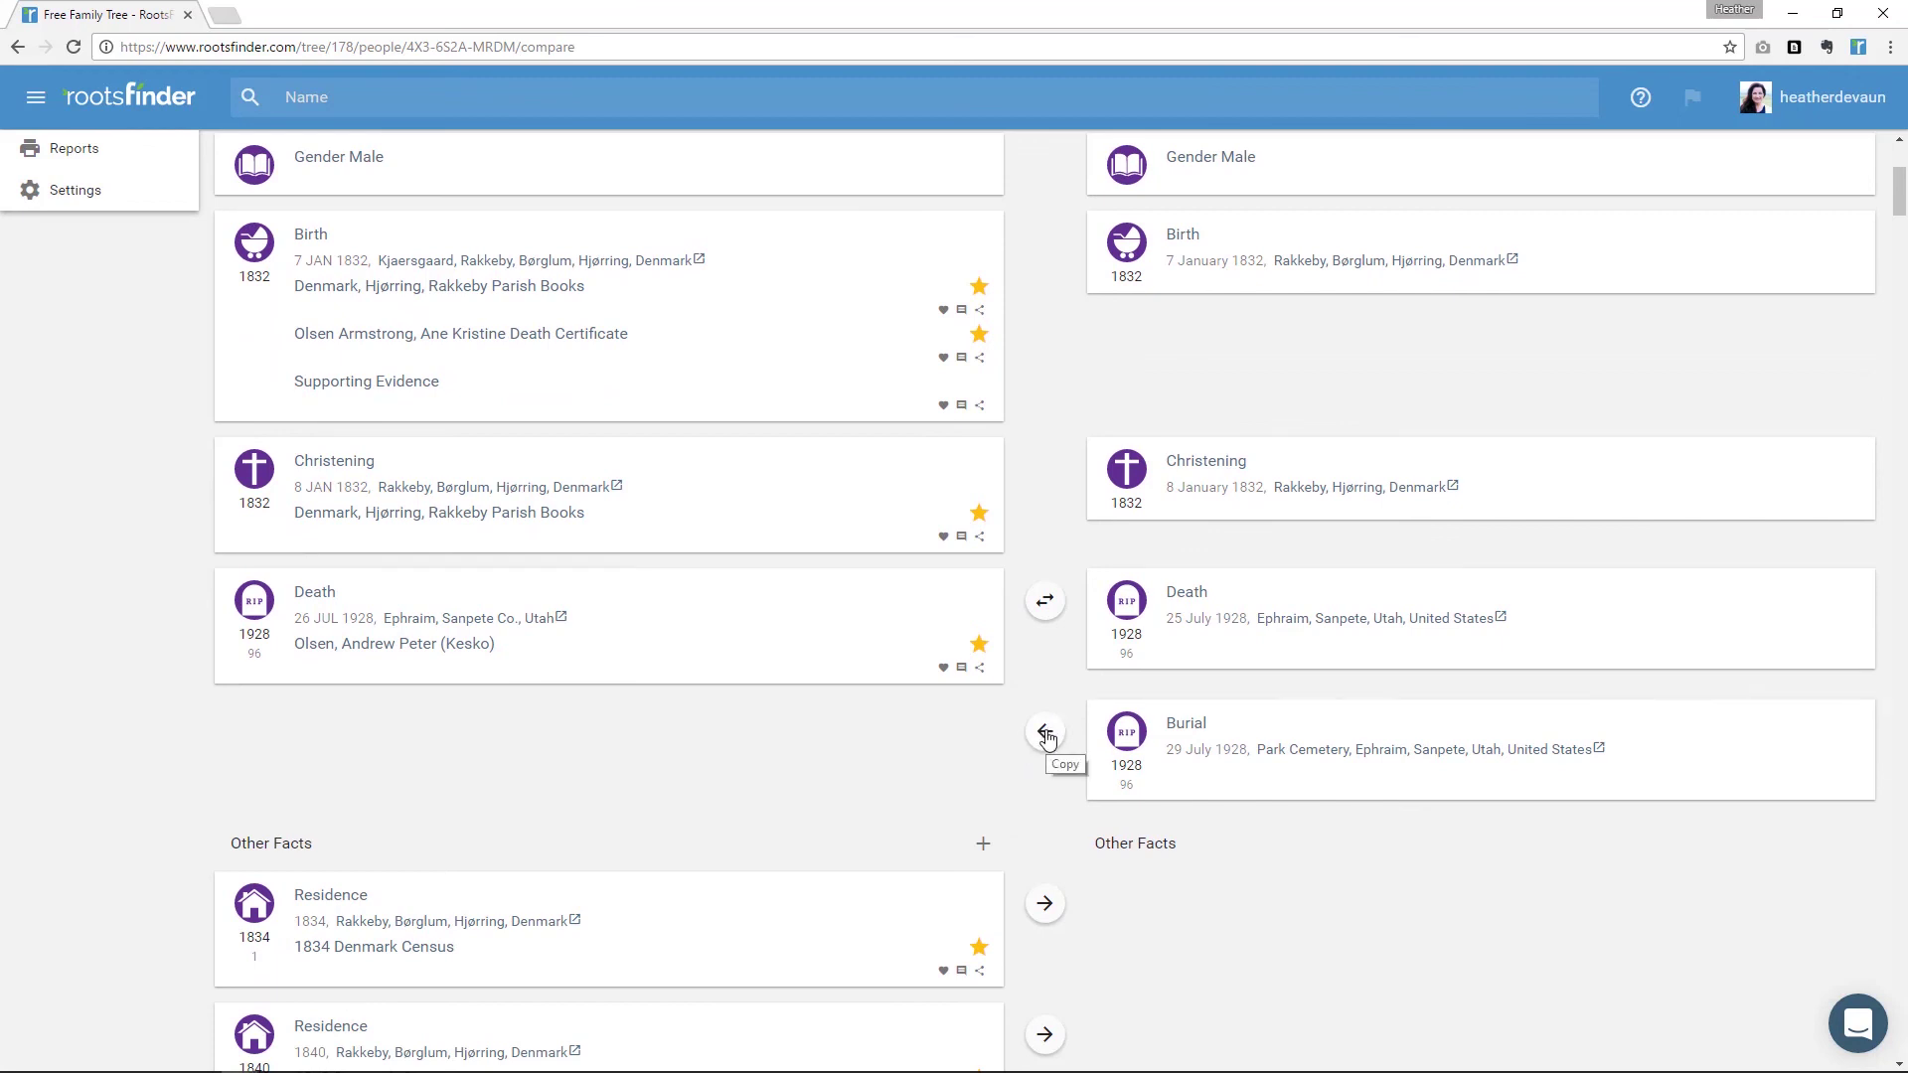
{"action": "left_click", "coordinate": [1047, 735]}
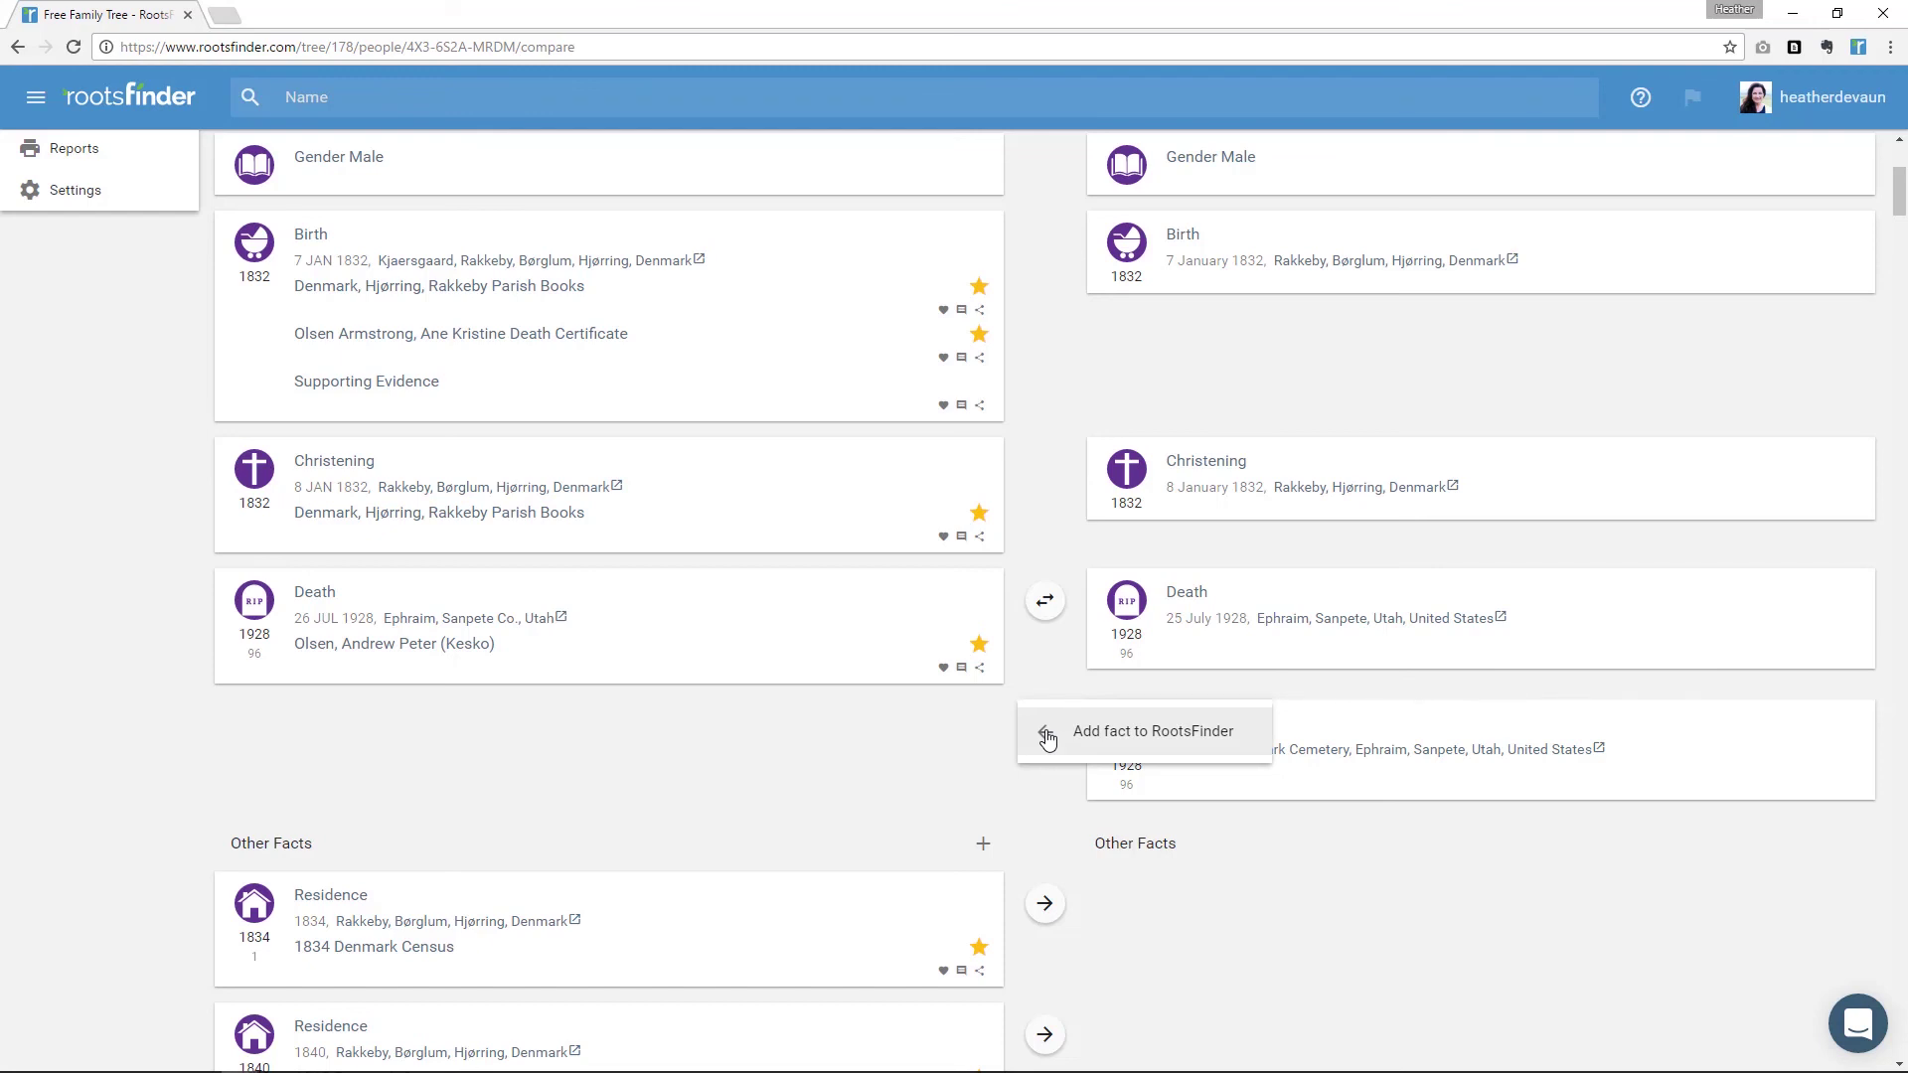
{"action": "left_click", "coordinate": [1048, 735]}
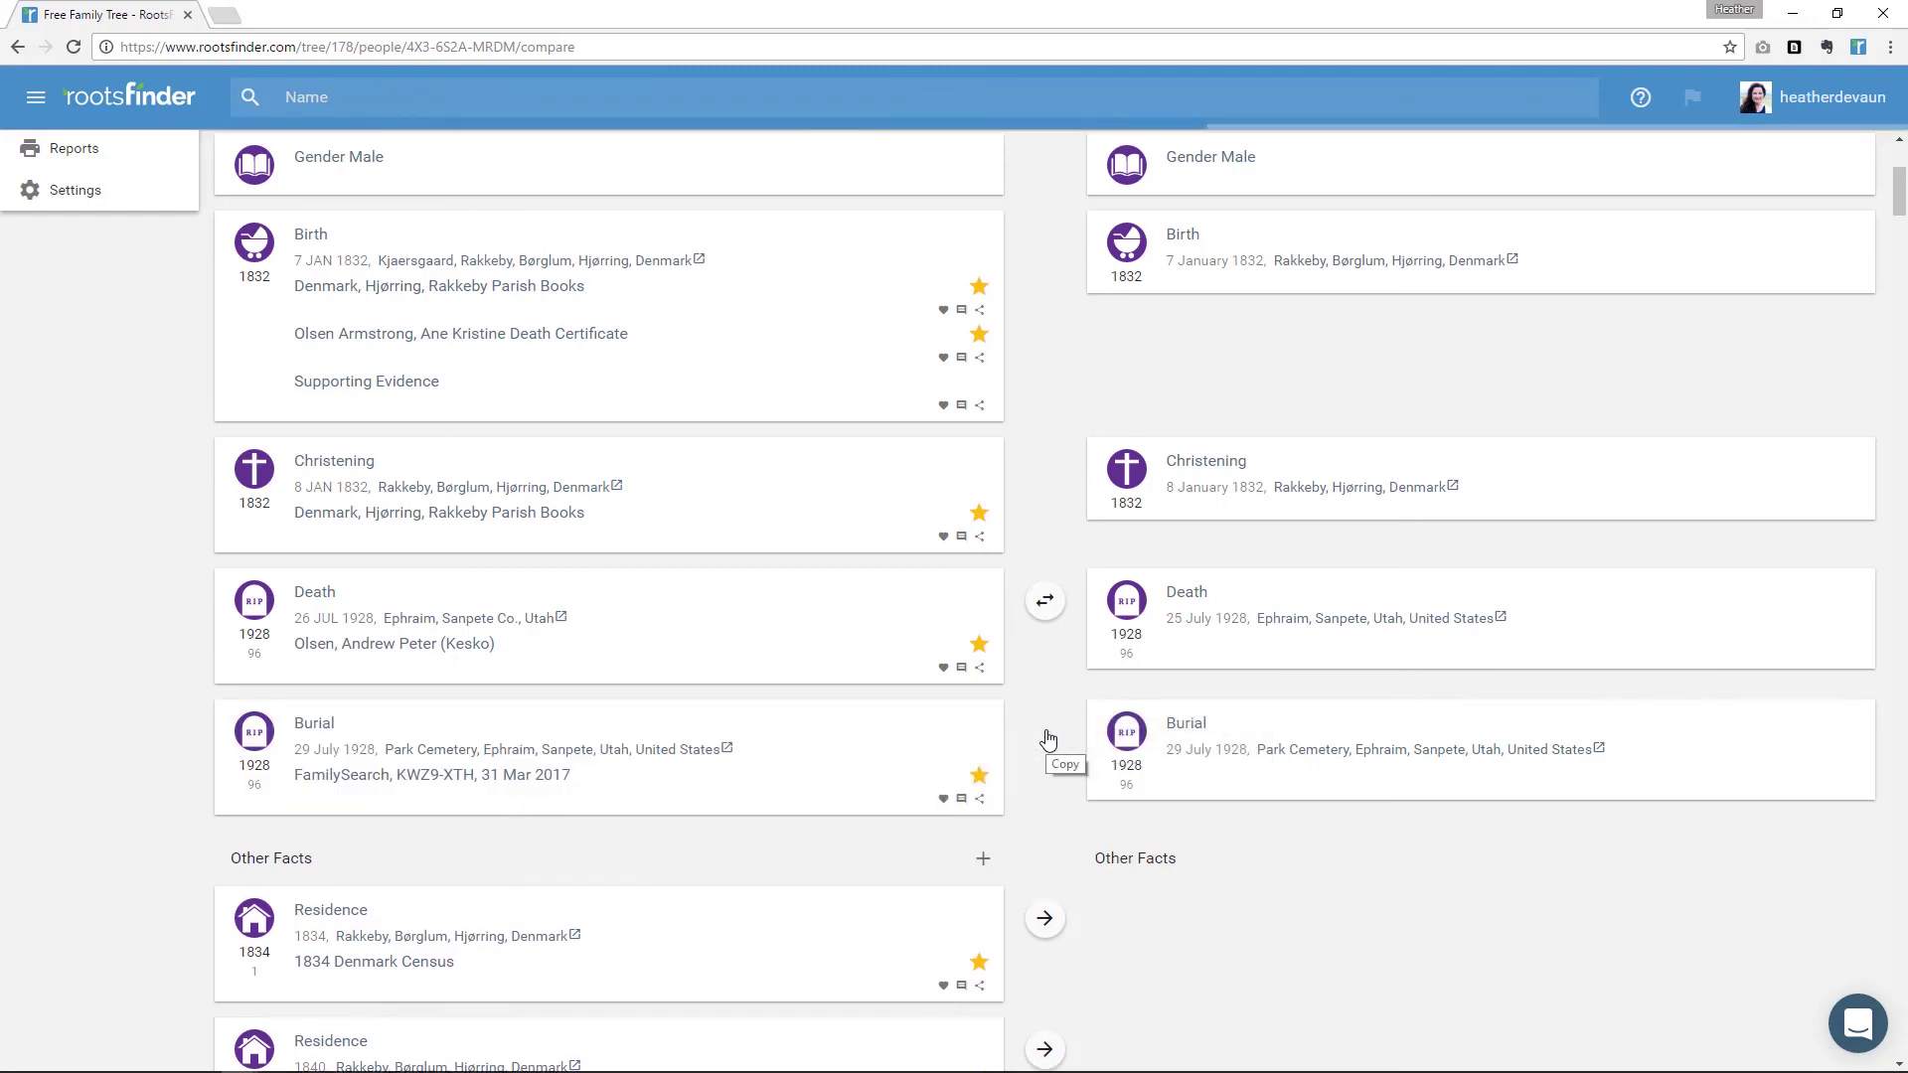
{"action": "scroll", "coordinate": [1048, 738], "scroll_direction": "down", "scroll_amount": 2}
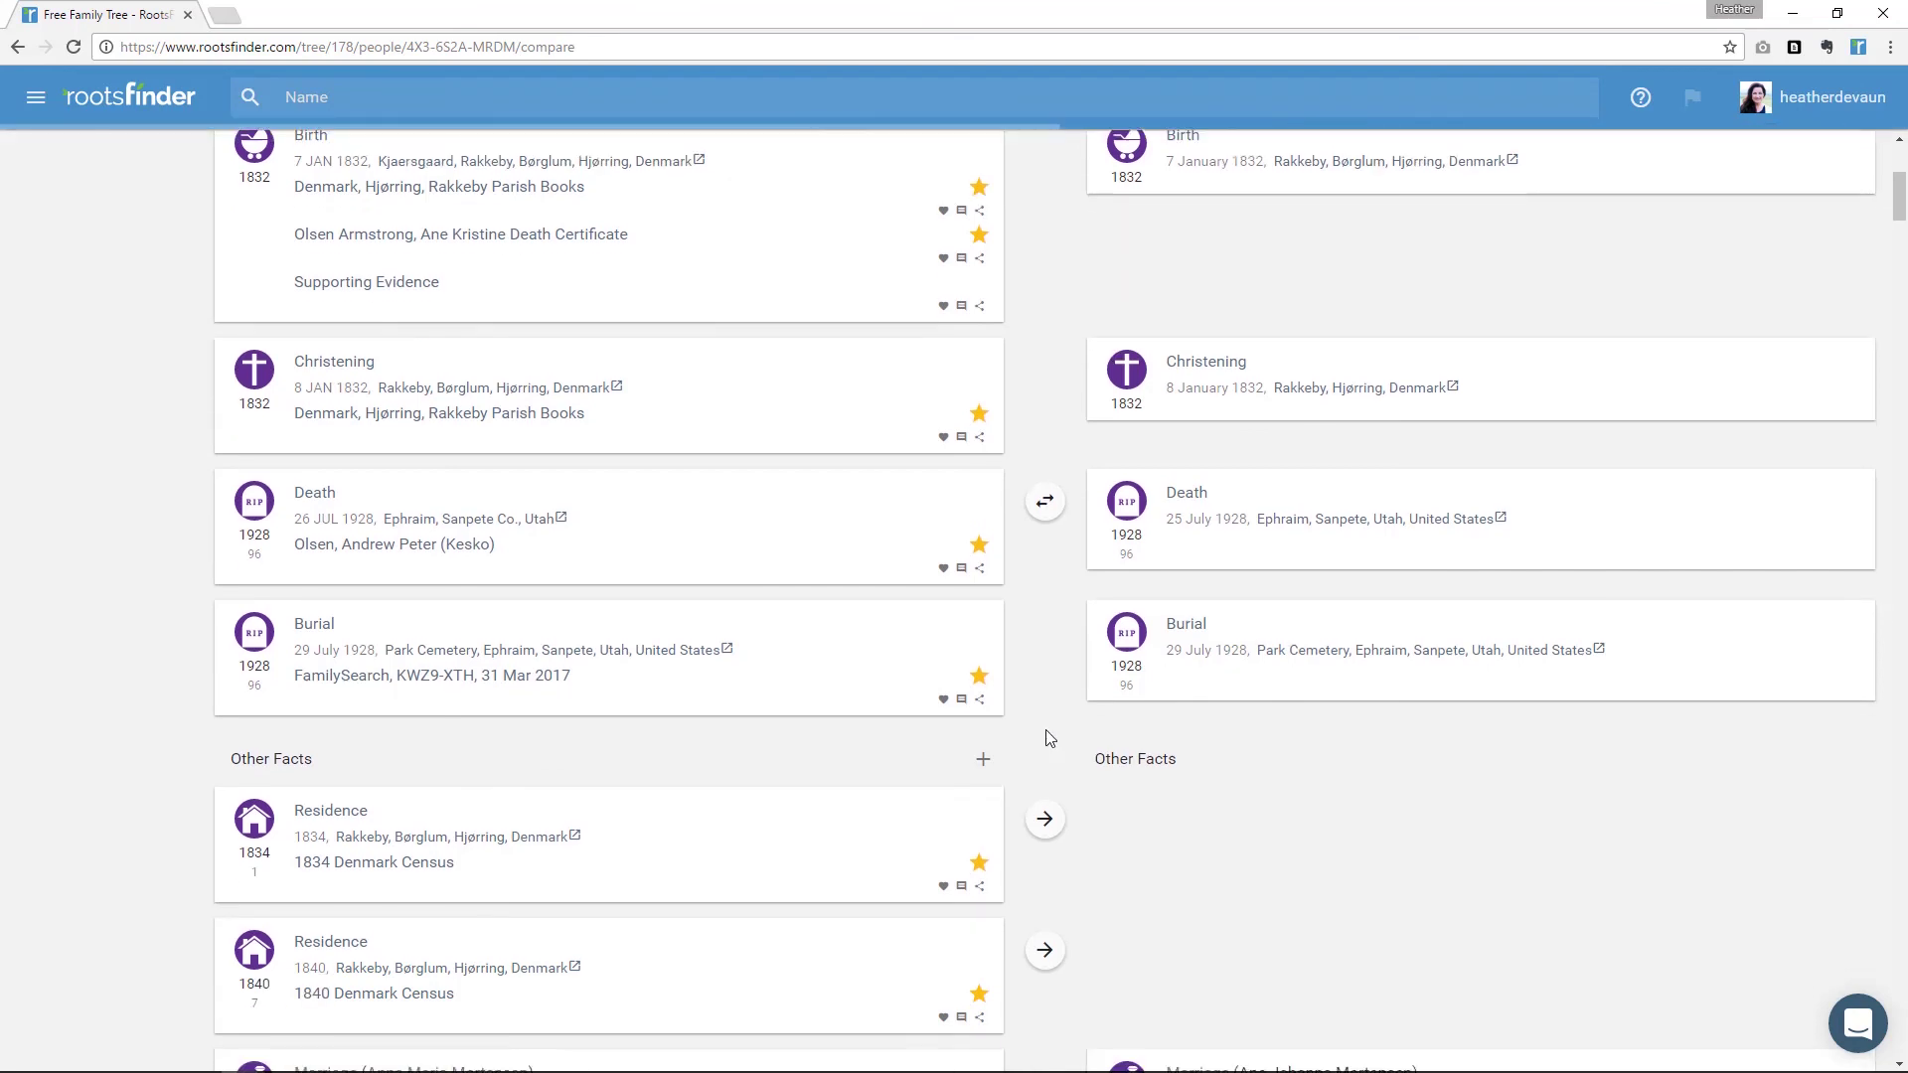
{"action": "scroll", "coordinate": [1033, 804], "scroll_direction": "down", "scroll_amount": 2}
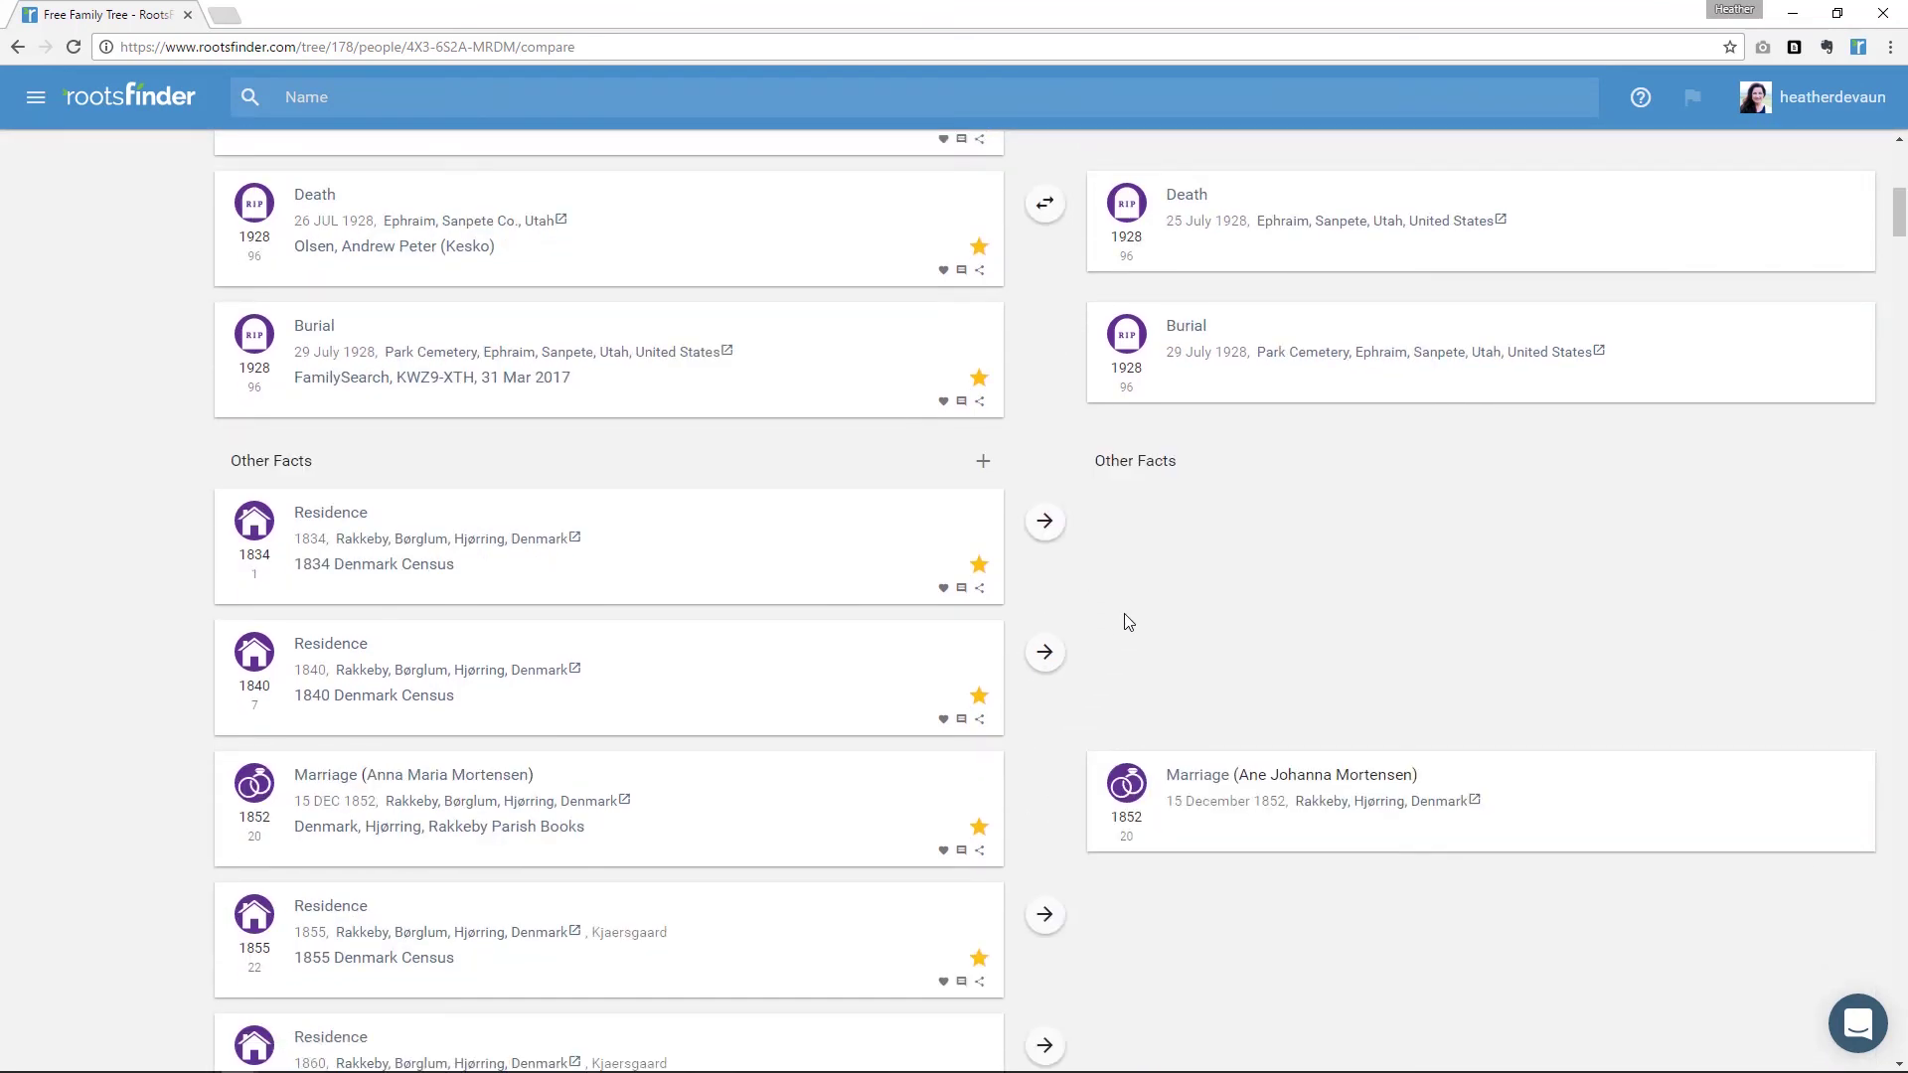
- Send the 1834 Rakkeby residence to FamilySearch with reason 'Because I have reviewed this record and this is the correct family'
{"action": "left_click", "coordinate": [1044, 535]}
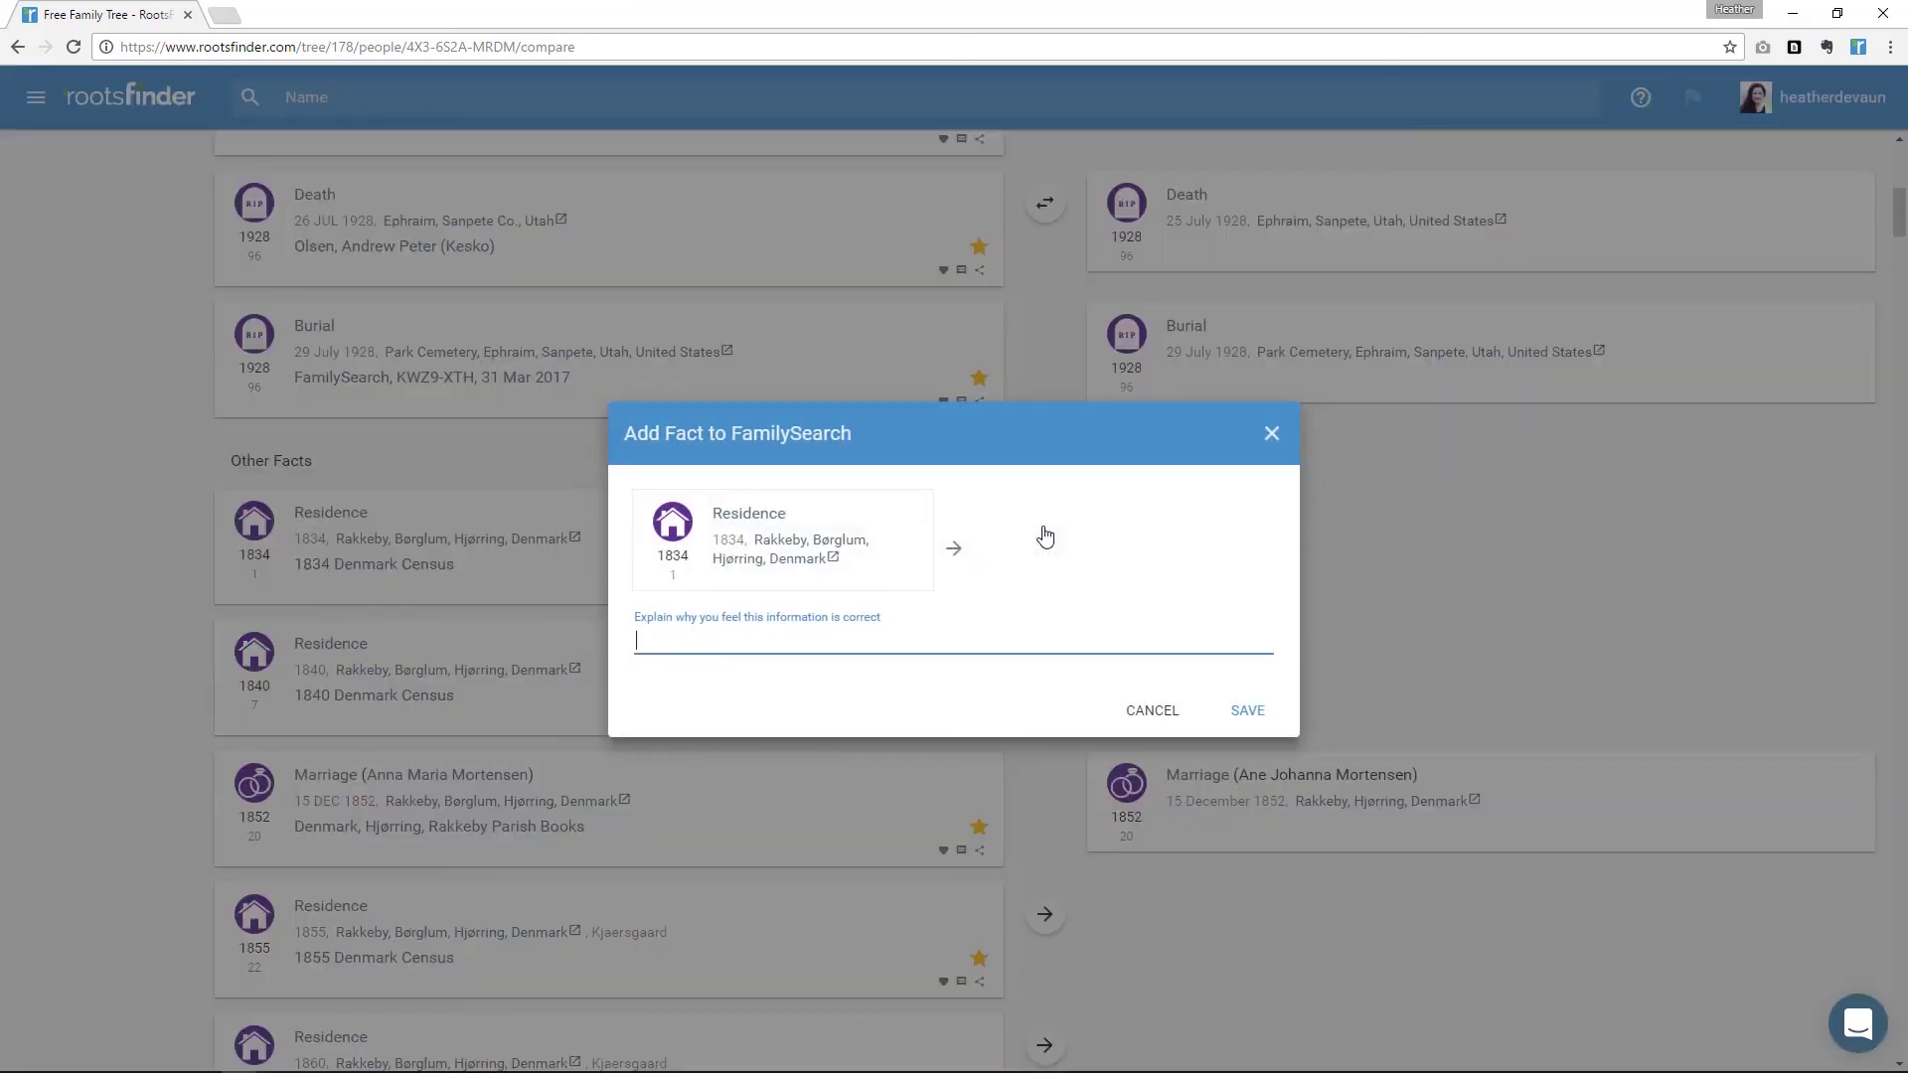
{"action": "type", "text": "Because I have reviewed this record and this is the correct family"}
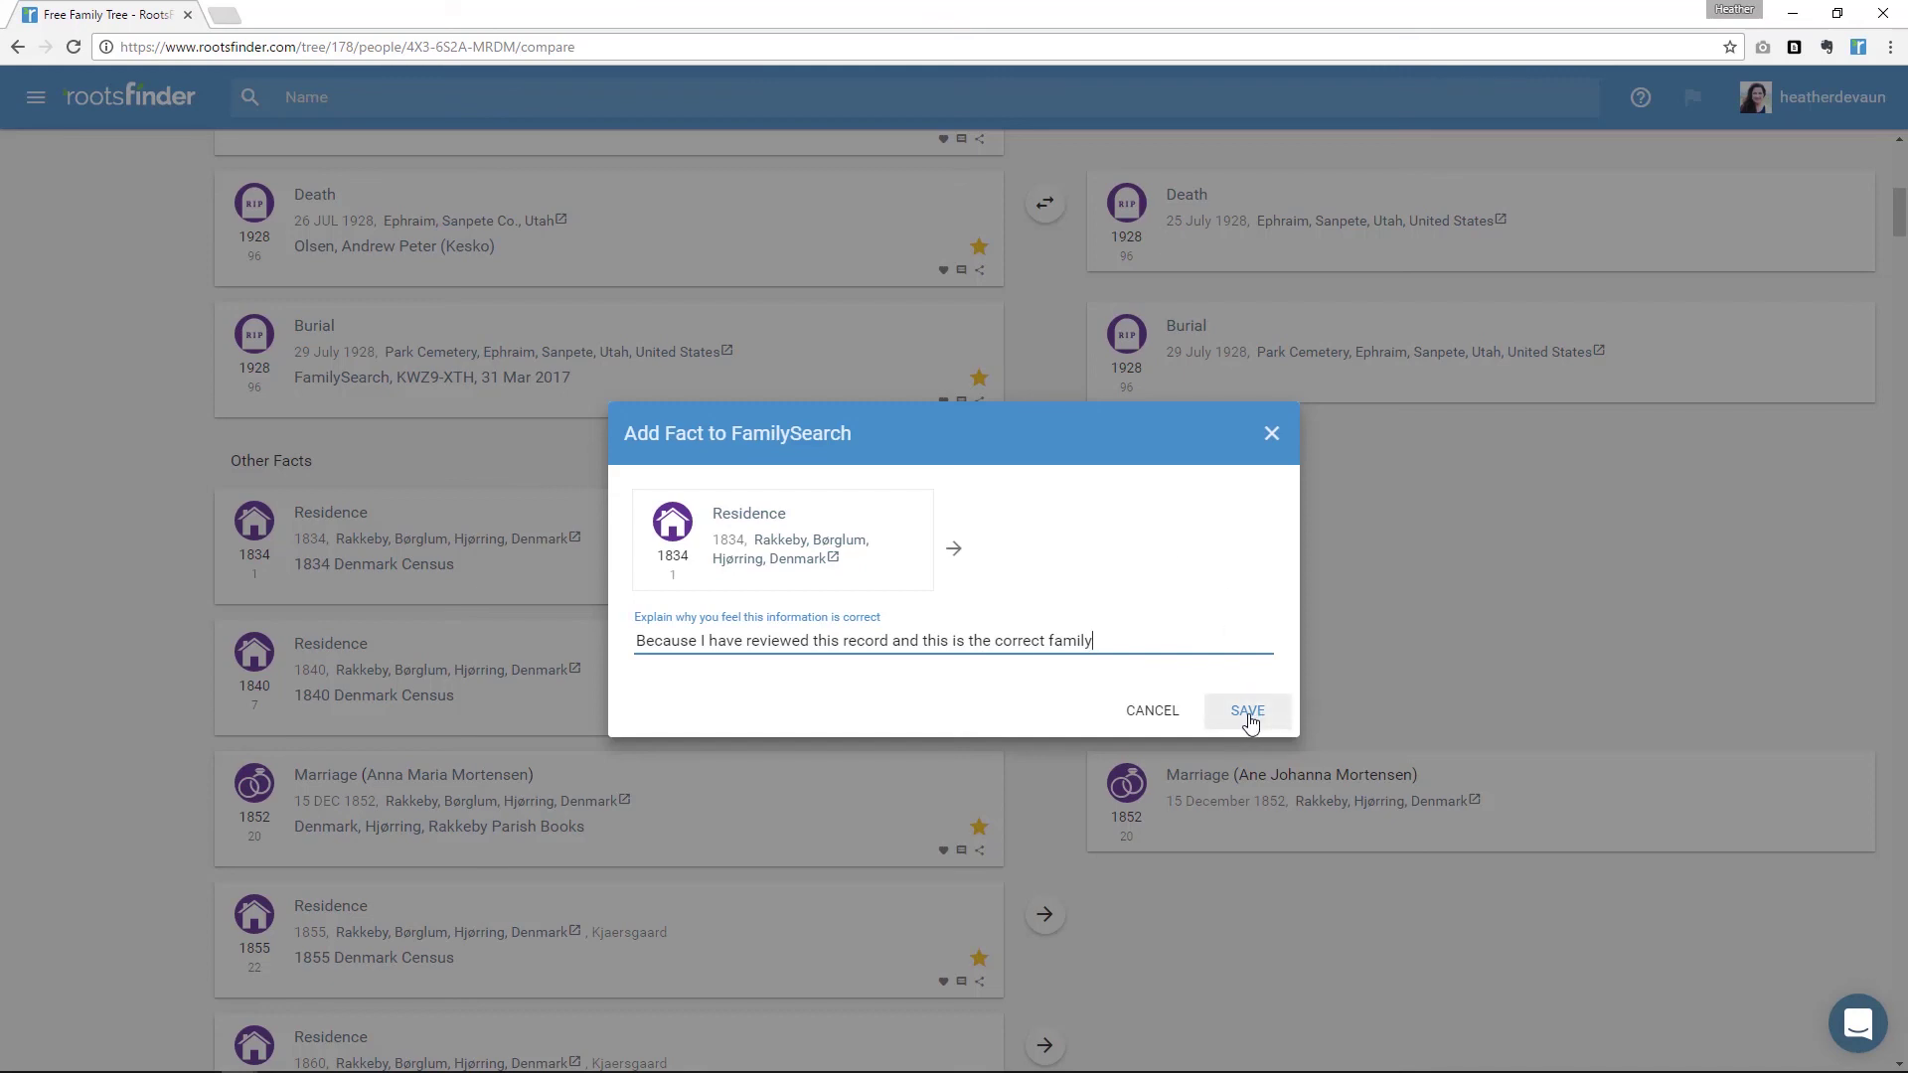
{"action": "left_click", "coordinate": [1272, 433]}
- Scroll to Sources and open the add menu for 'Utah Death Certificates, 1904-1956'
{"action": "scroll", "coordinate": [1315, 447], "scroll_direction": "down", "scroll_amount": 7}
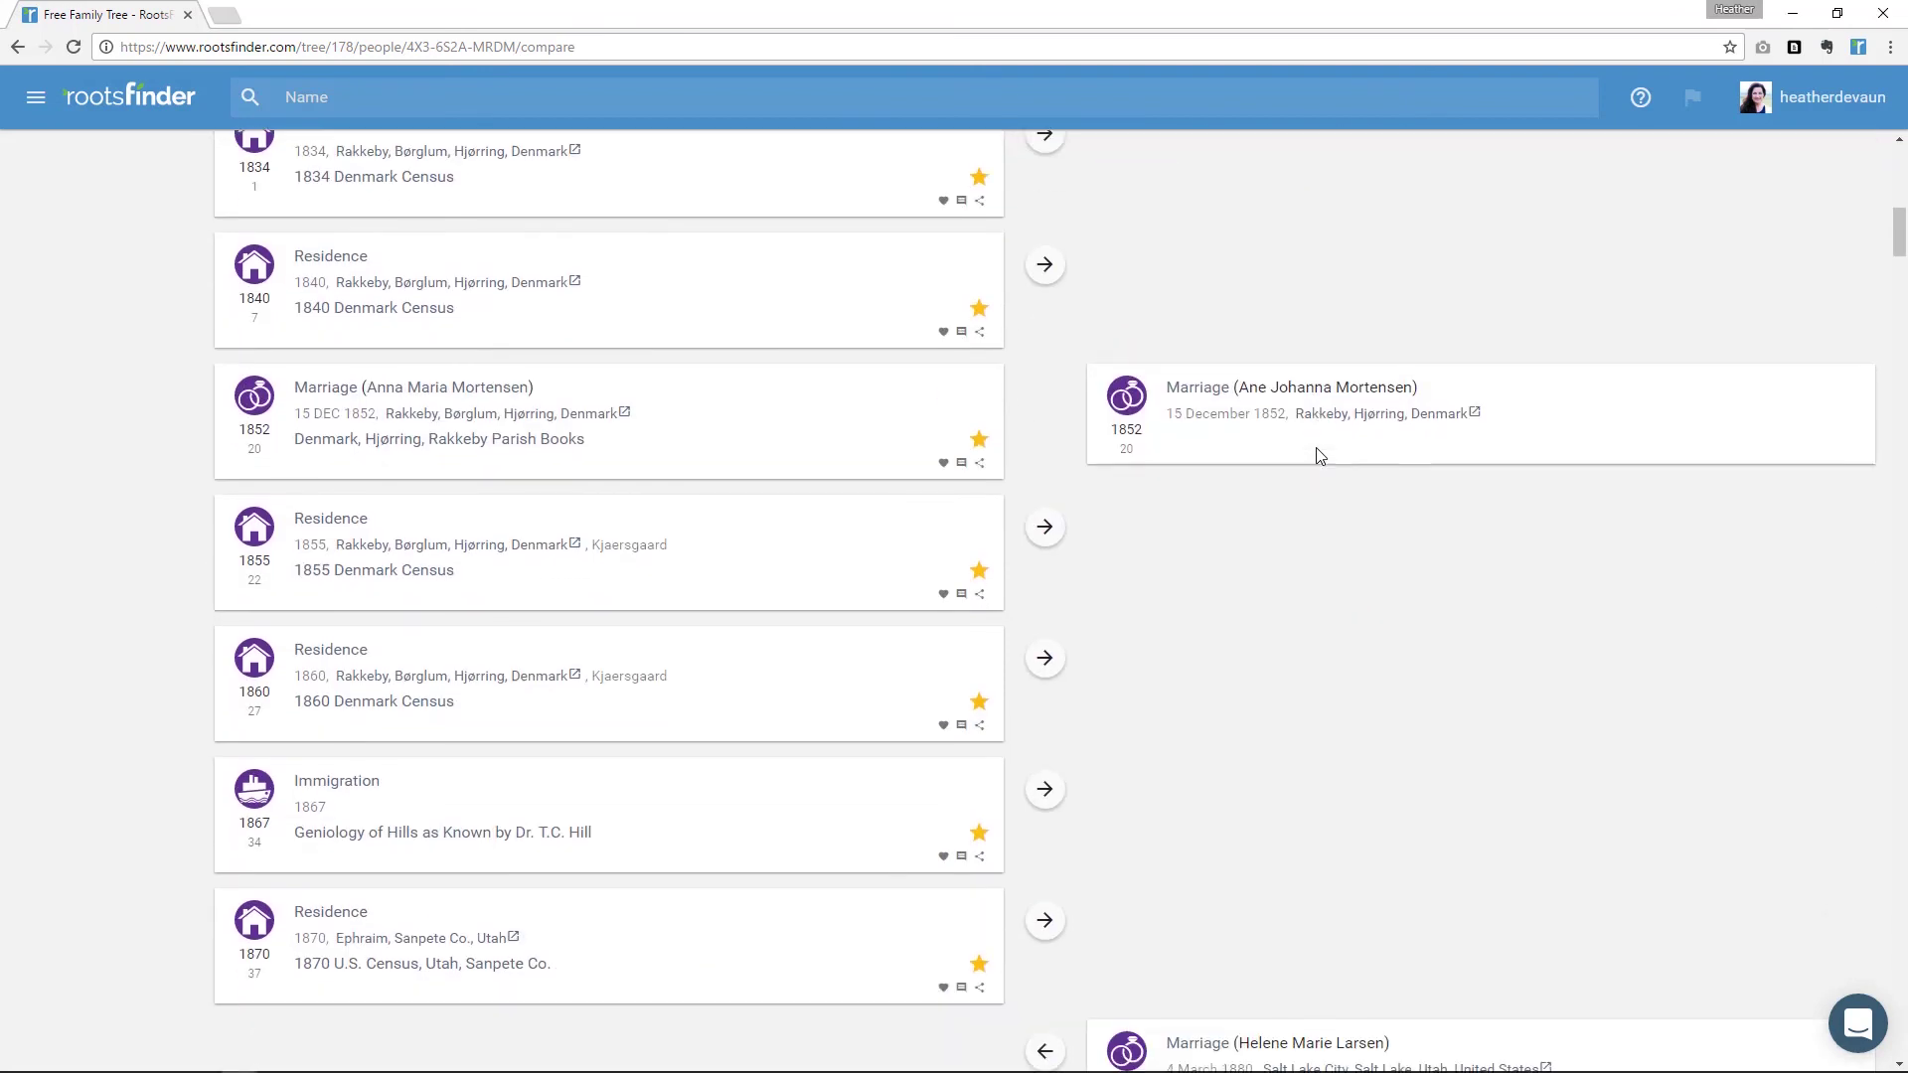
{"action": "scroll", "coordinate": [1241, 597], "scroll_direction": "down", "scroll_amount": 15}
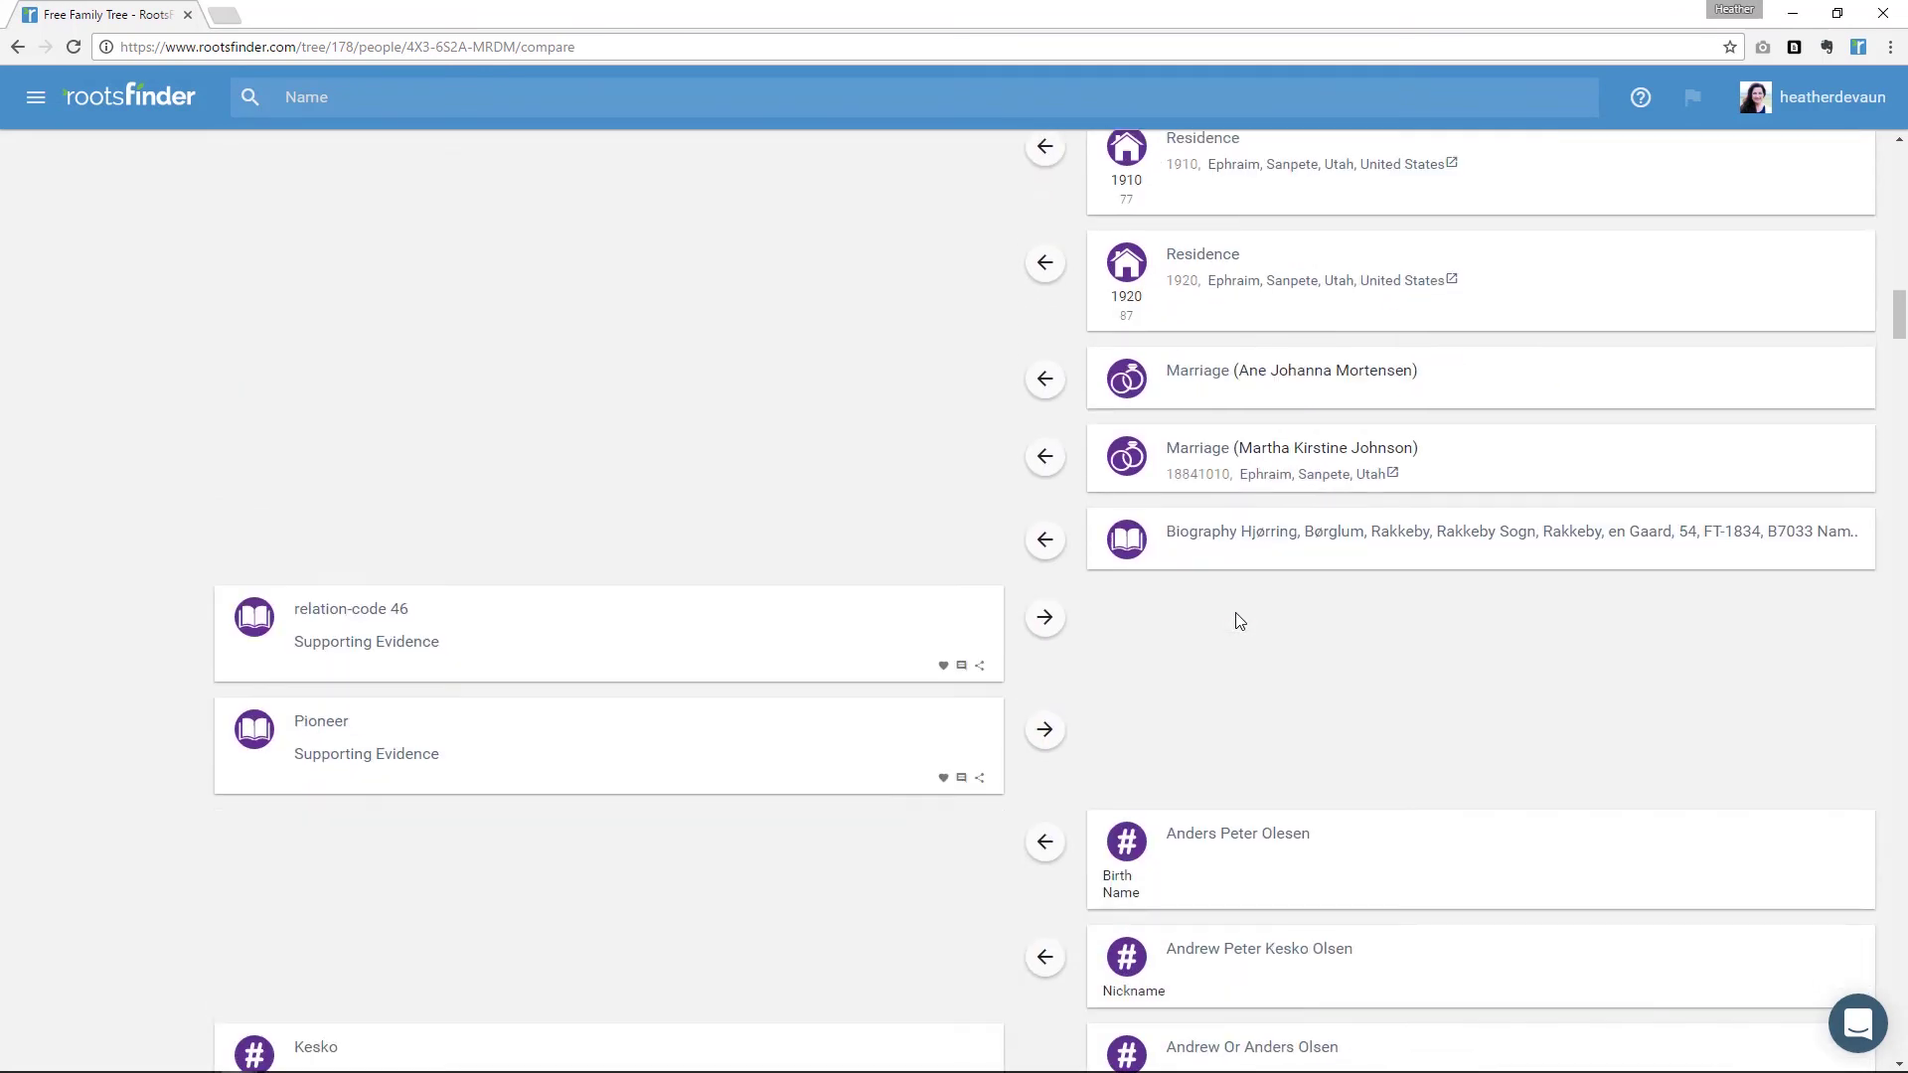
{"action": "scroll", "coordinate": [1240, 622], "scroll_direction": "down", "scroll_amount": 9}
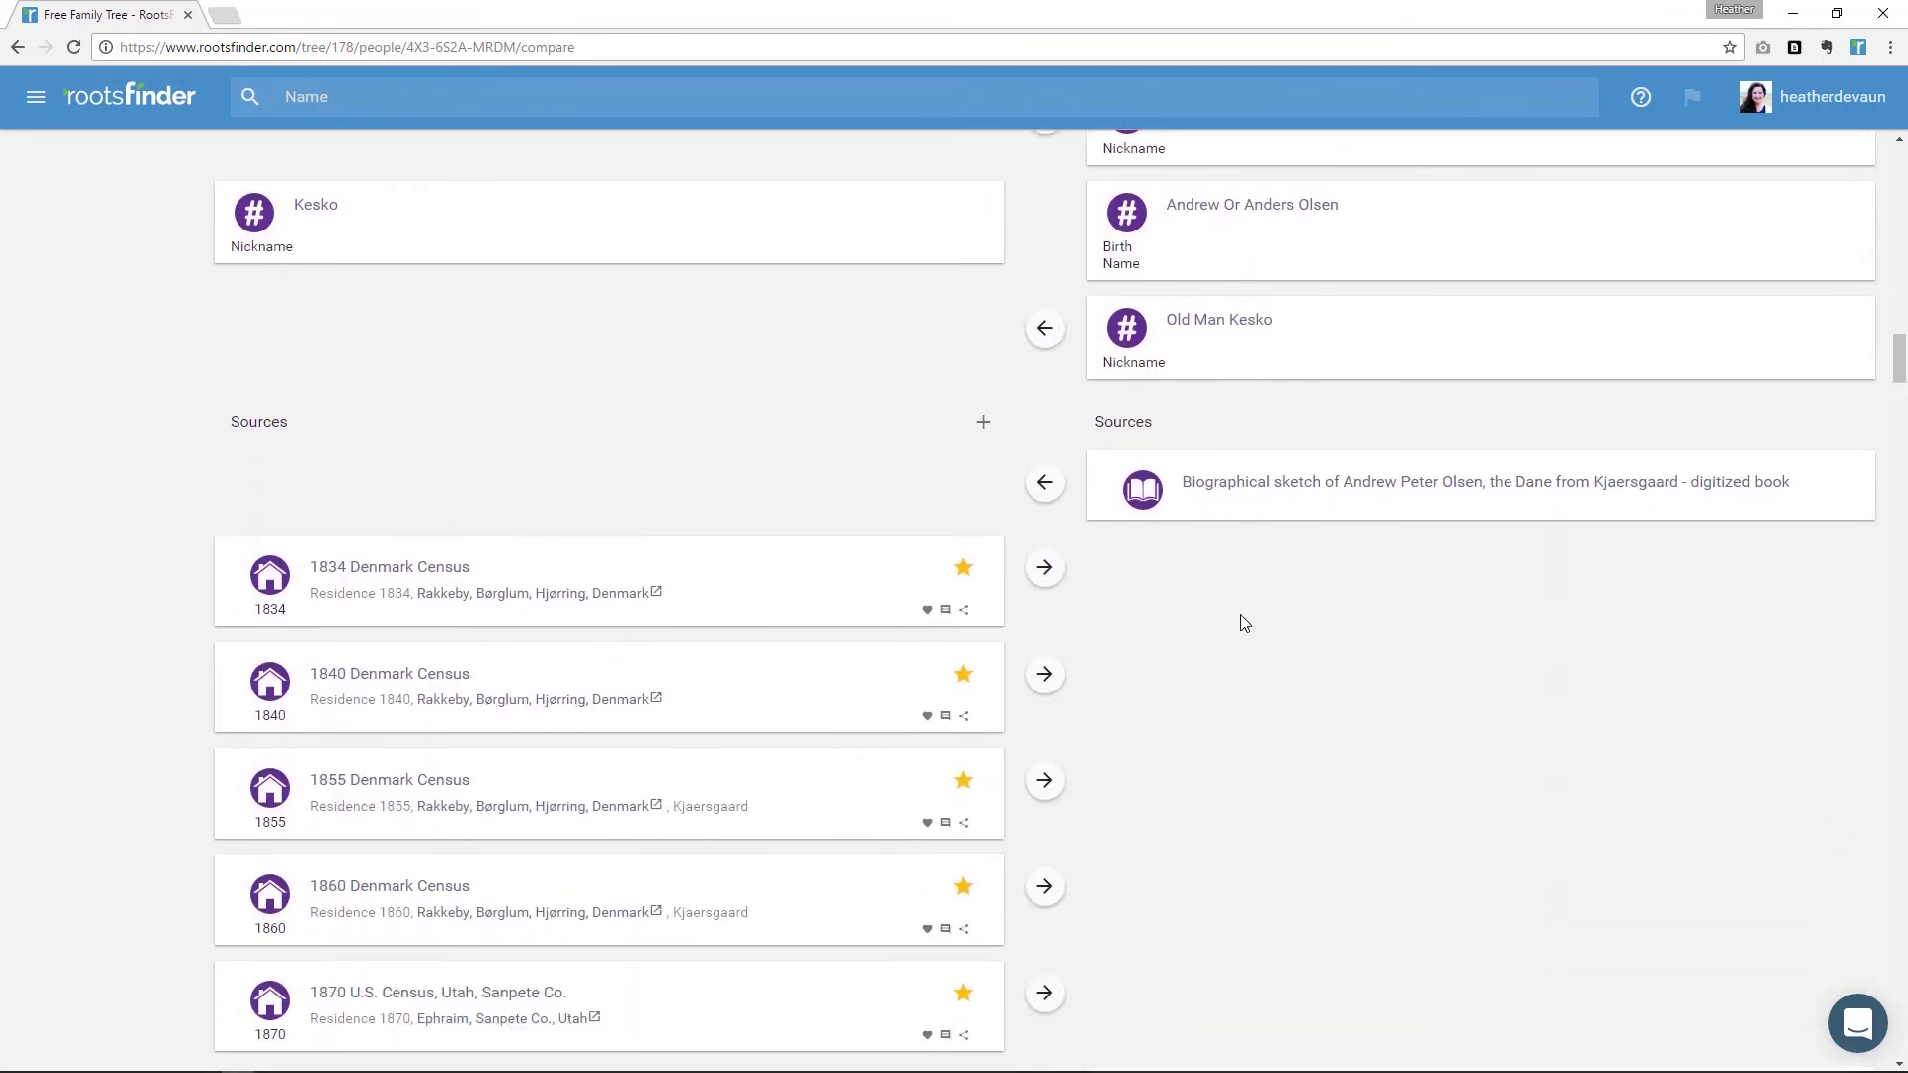
{"action": "scroll", "coordinate": [1240, 623], "scroll_direction": "down", "scroll_amount": 11}
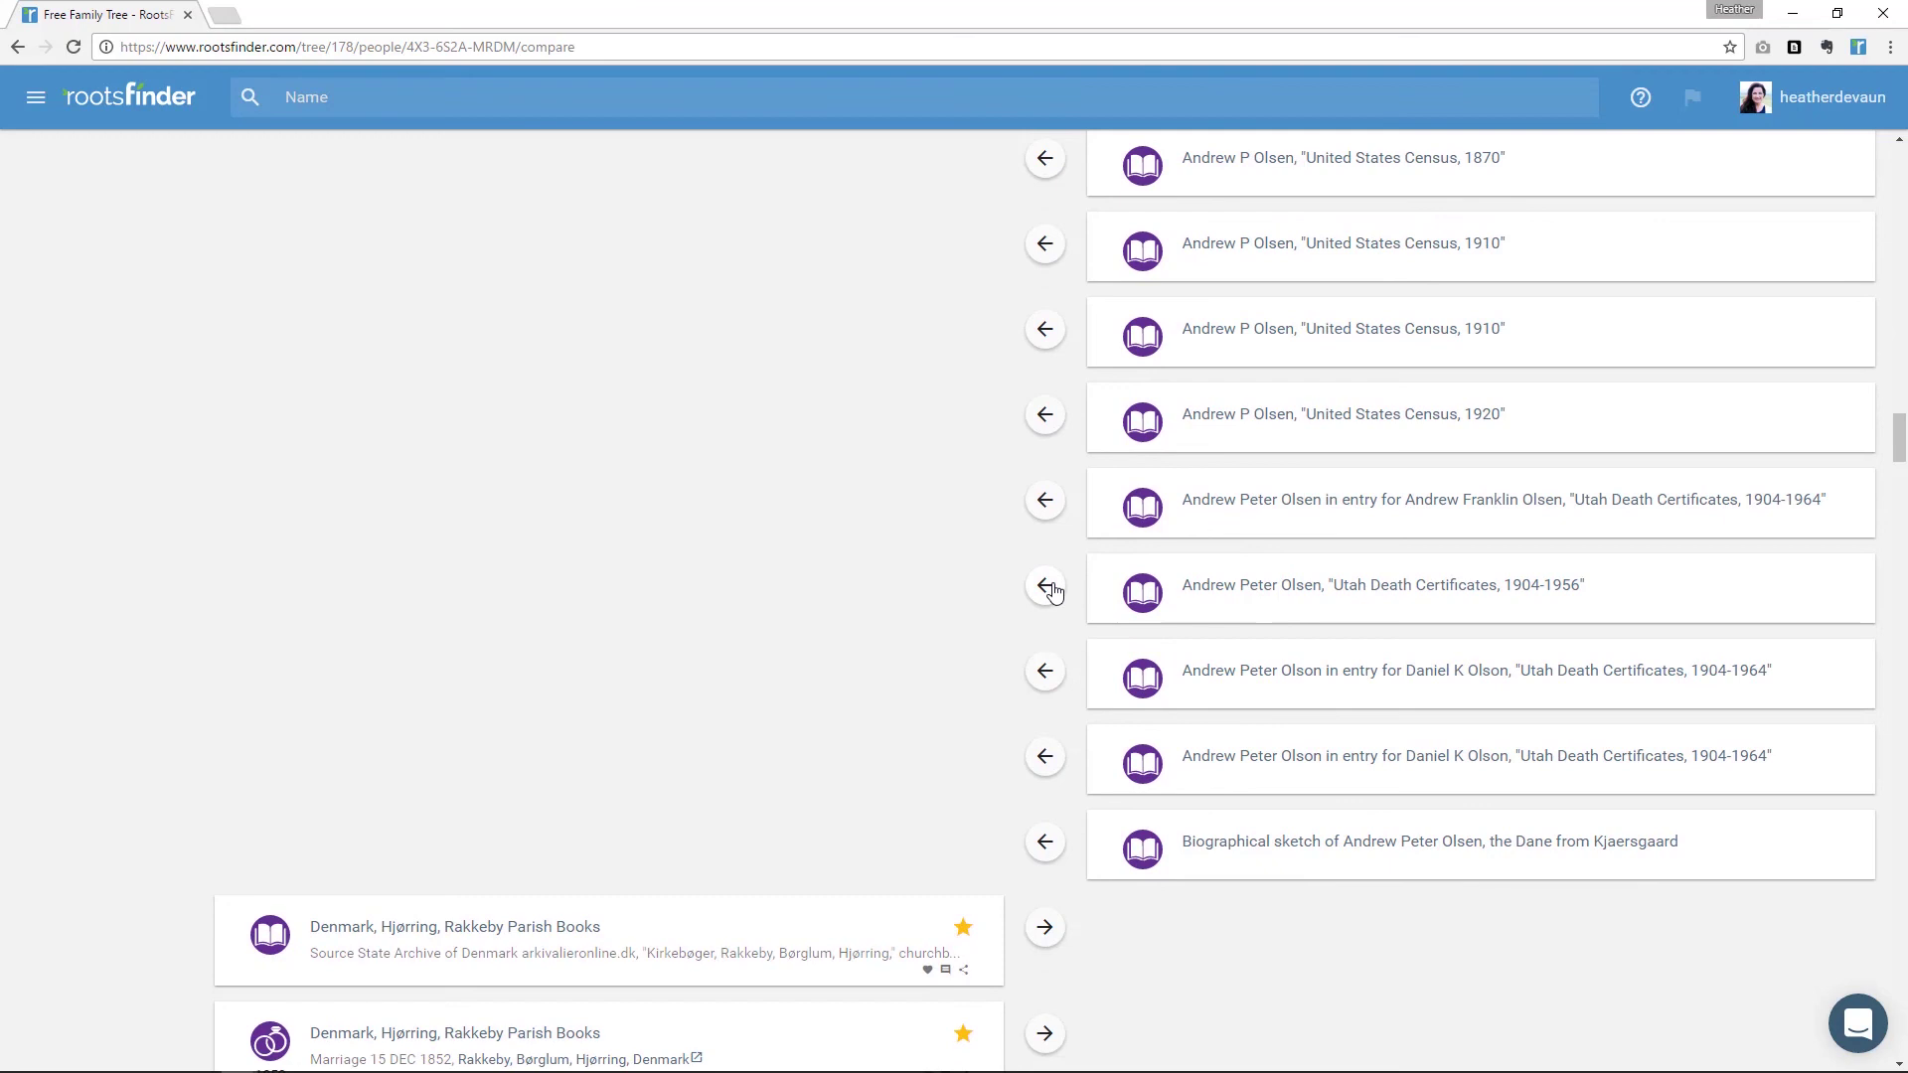
{"action": "left_click", "coordinate": [1045, 586]}
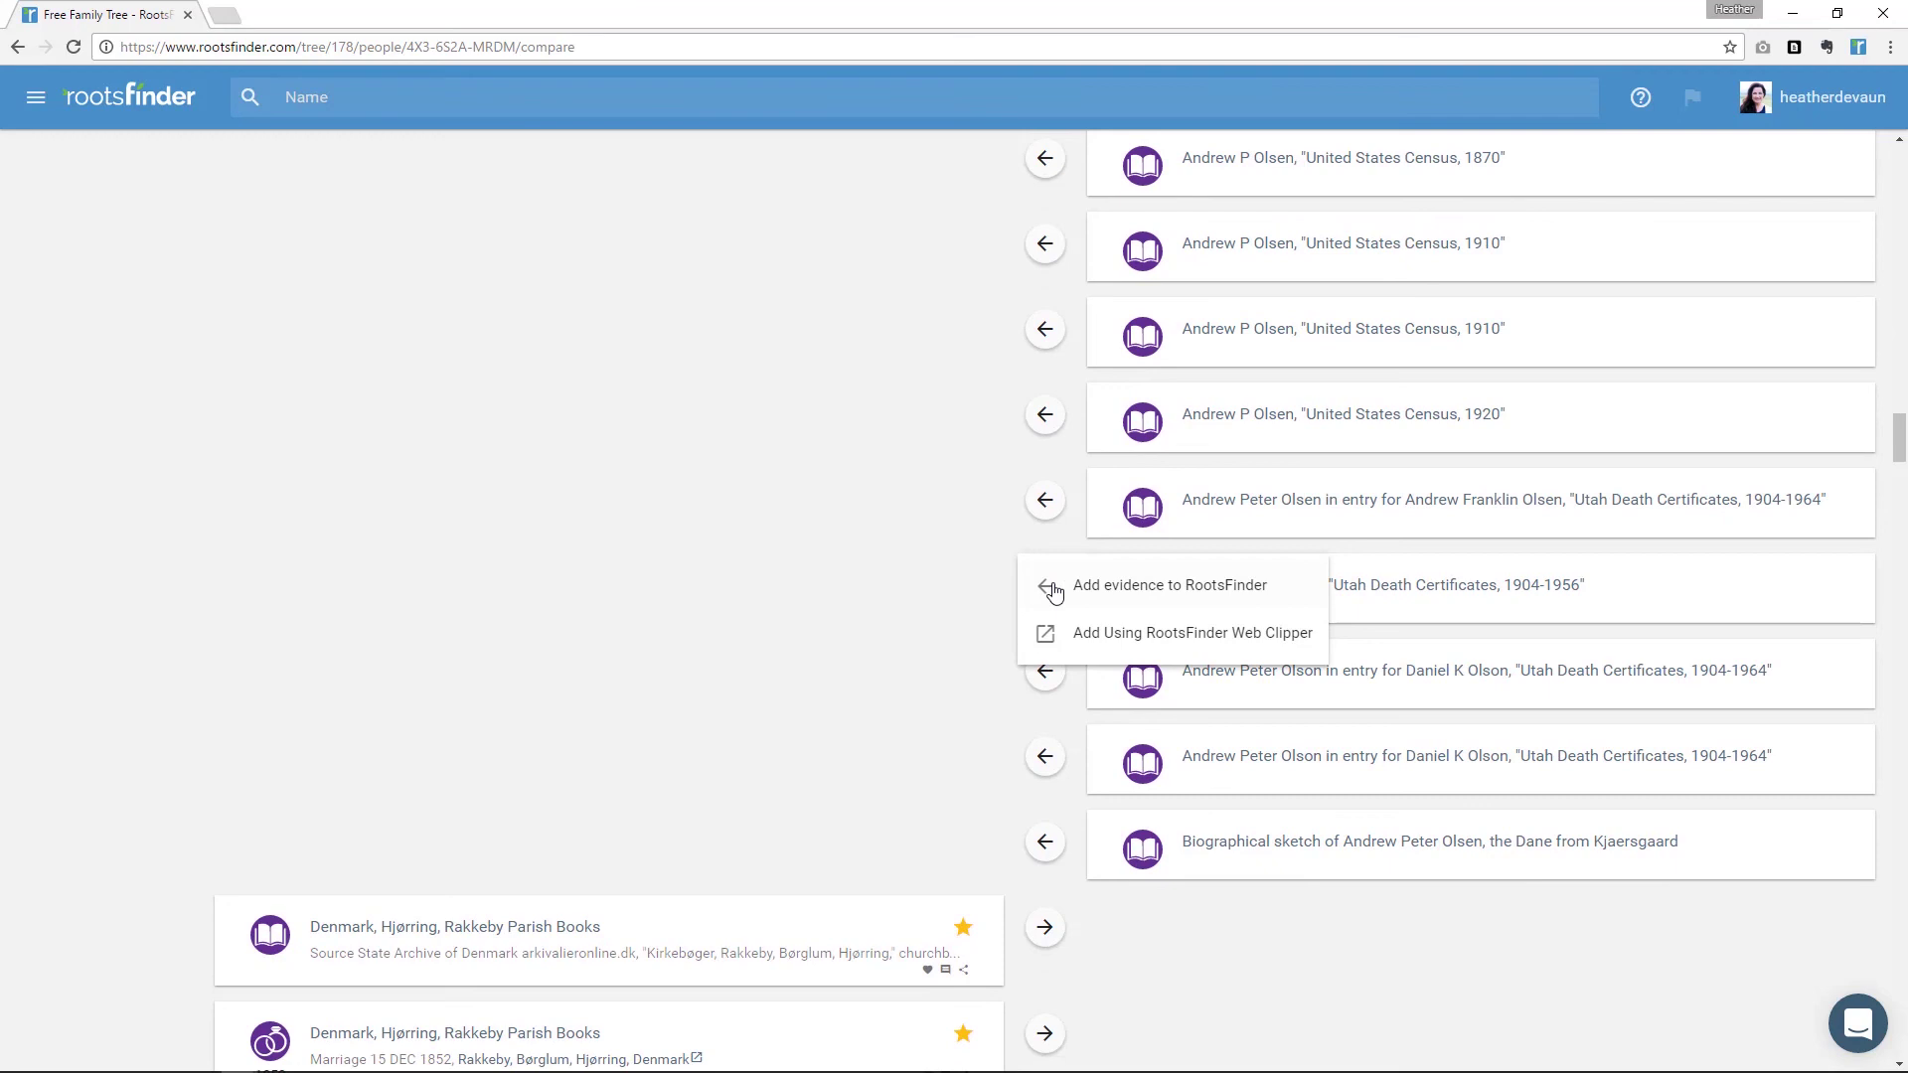
- Open the Utah death certificate record and enlarge its certificate image
{"action": "left_click", "coordinate": [1087, 633]}
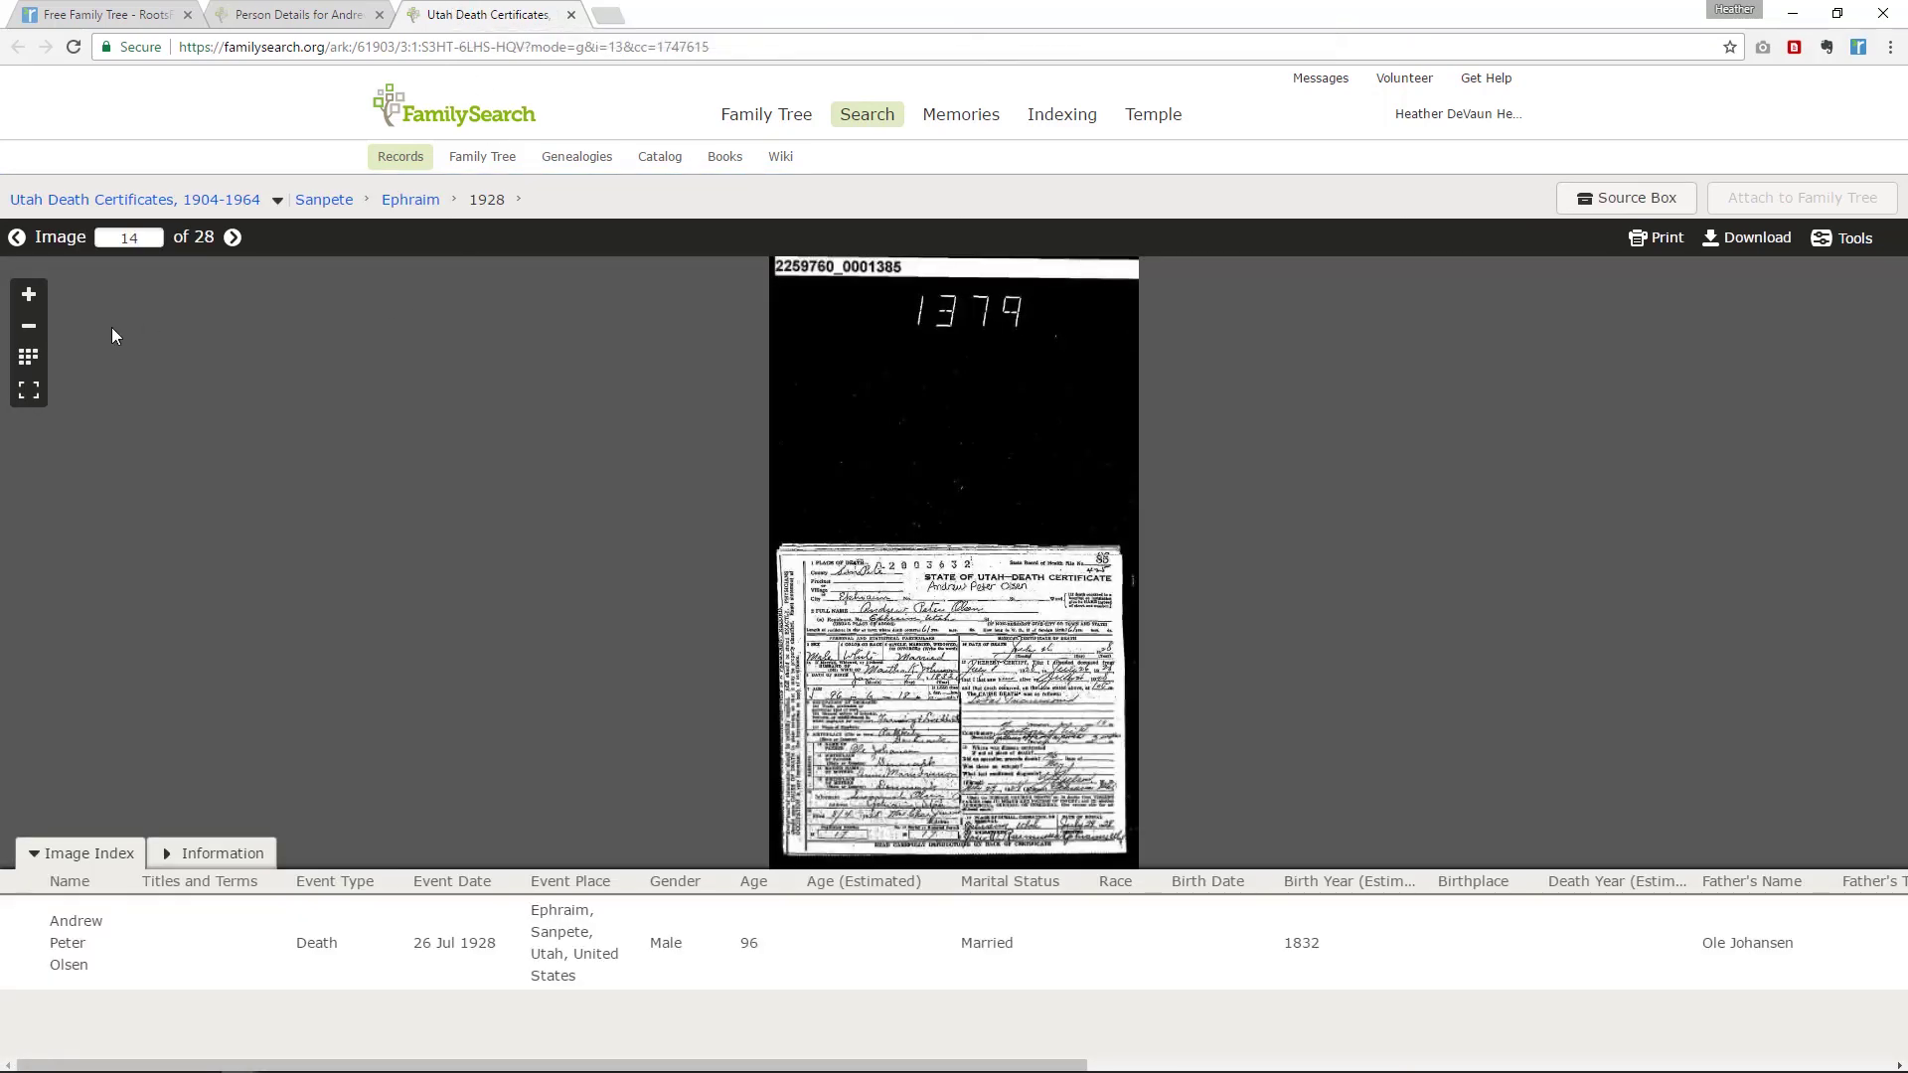
{"action": "left_click", "coordinate": [28, 294]}
{"action": "scroll", "coordinate": [668, 633], "scroll_direction": "down", "scroll_amount": 5}
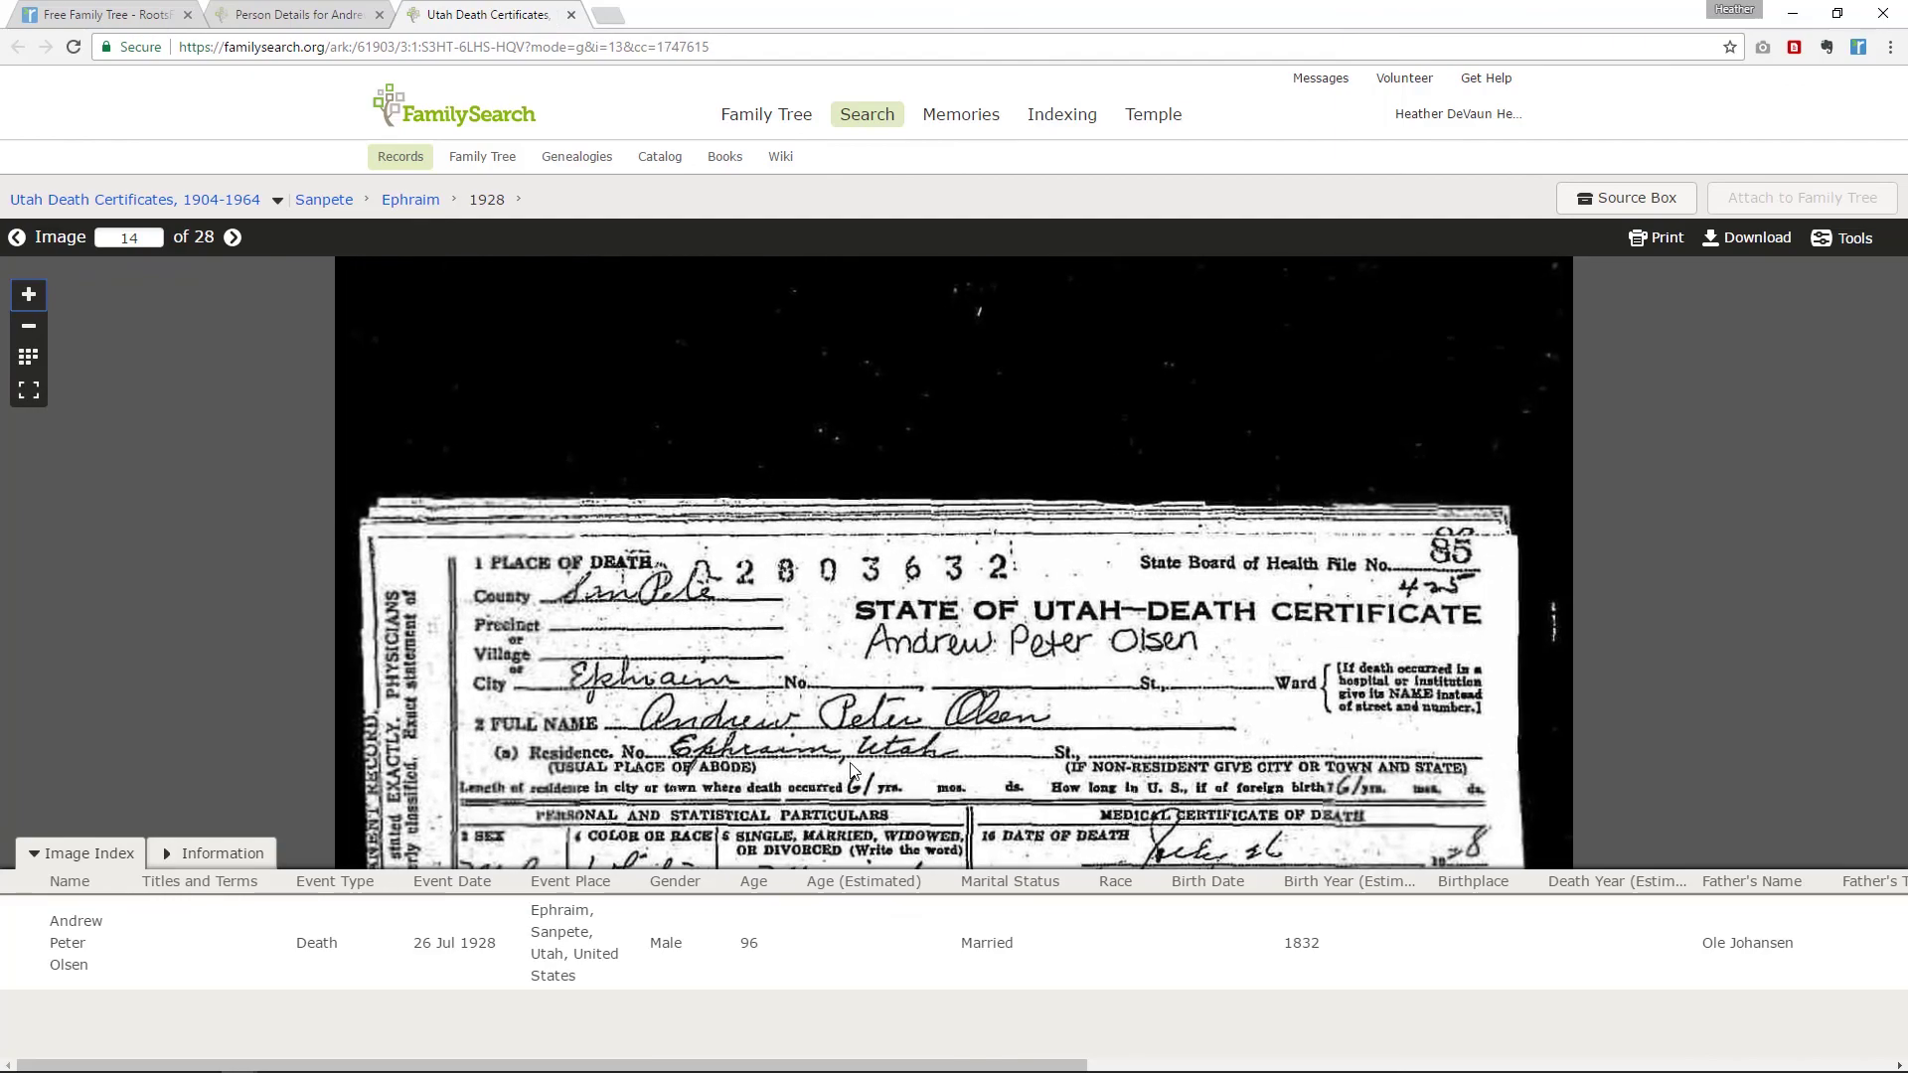
{"action": "scroll", "coordinate": [901, 689], "scroll_direction": "down", "scroll_amount": 4}
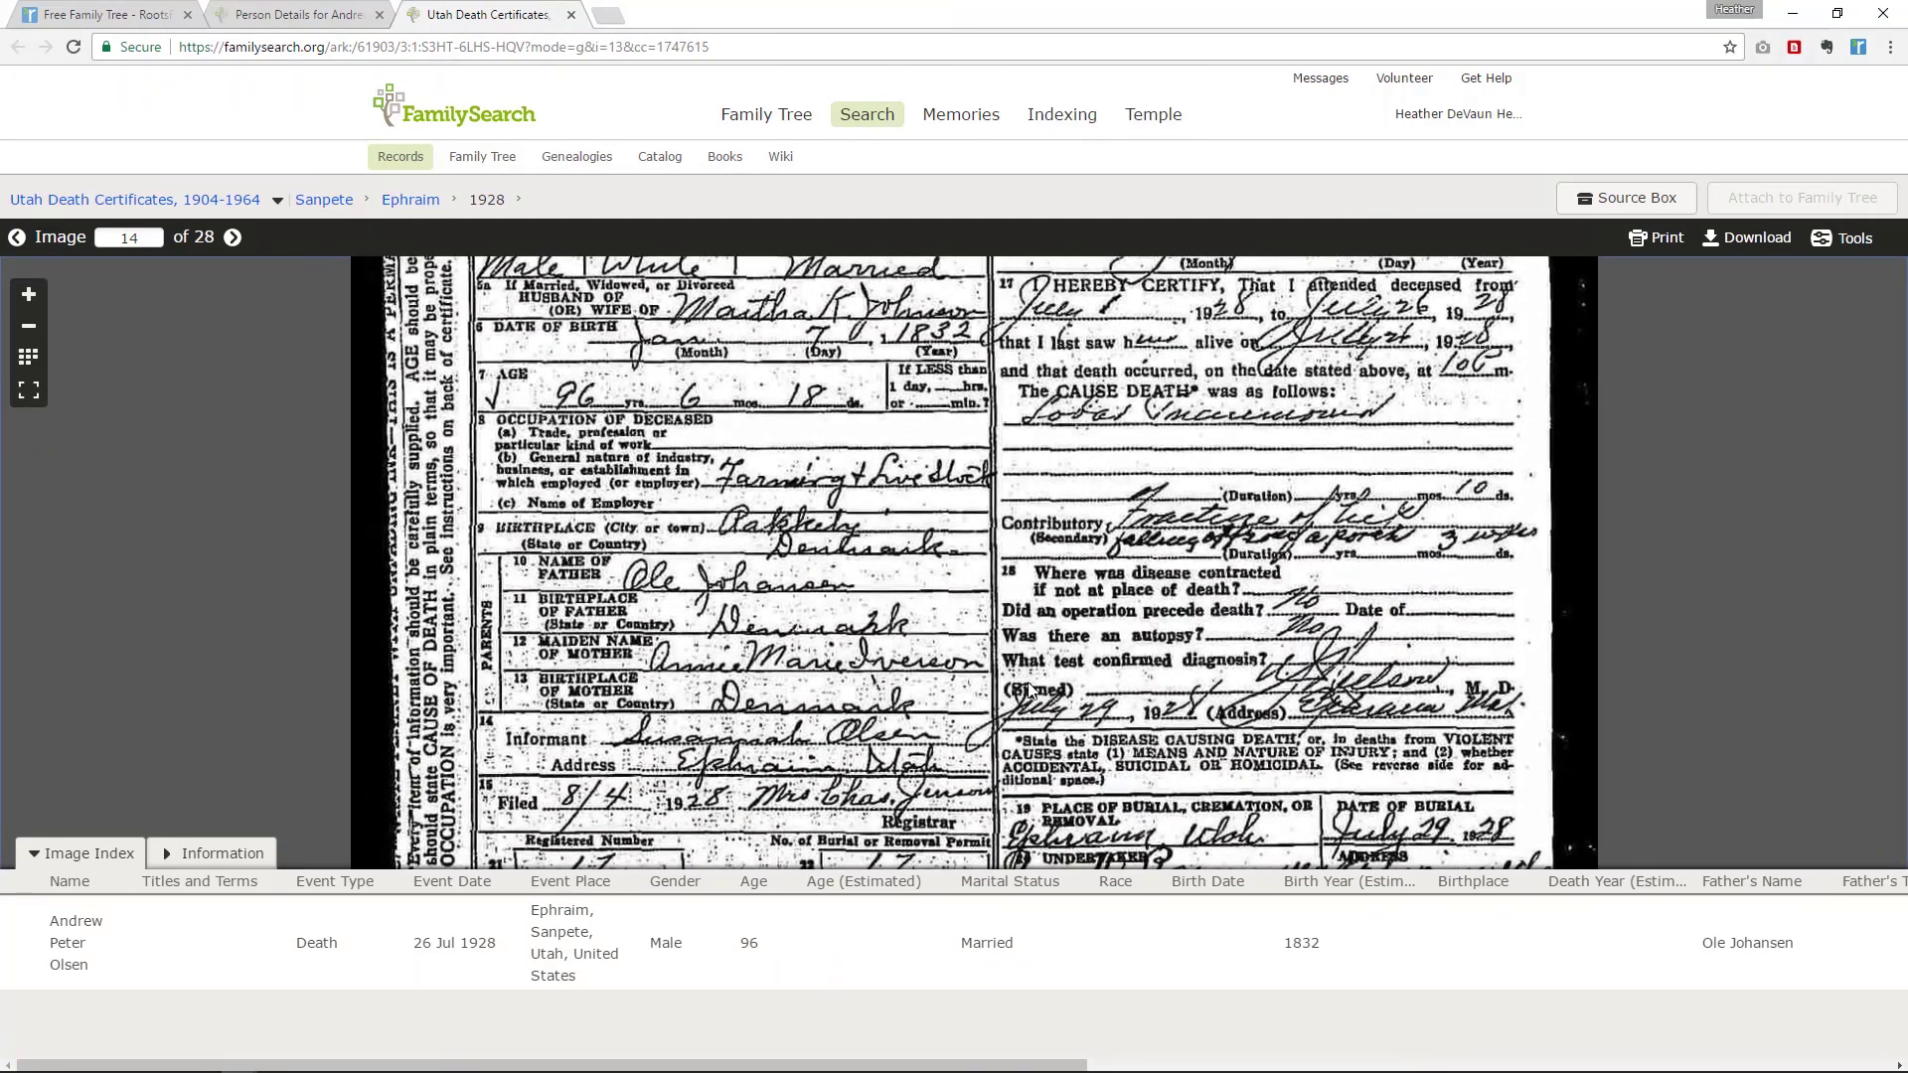
{"action": "scroll", "coordinate": [1024, 661], "scroll_direction": "down", "scroll_amount": 1}
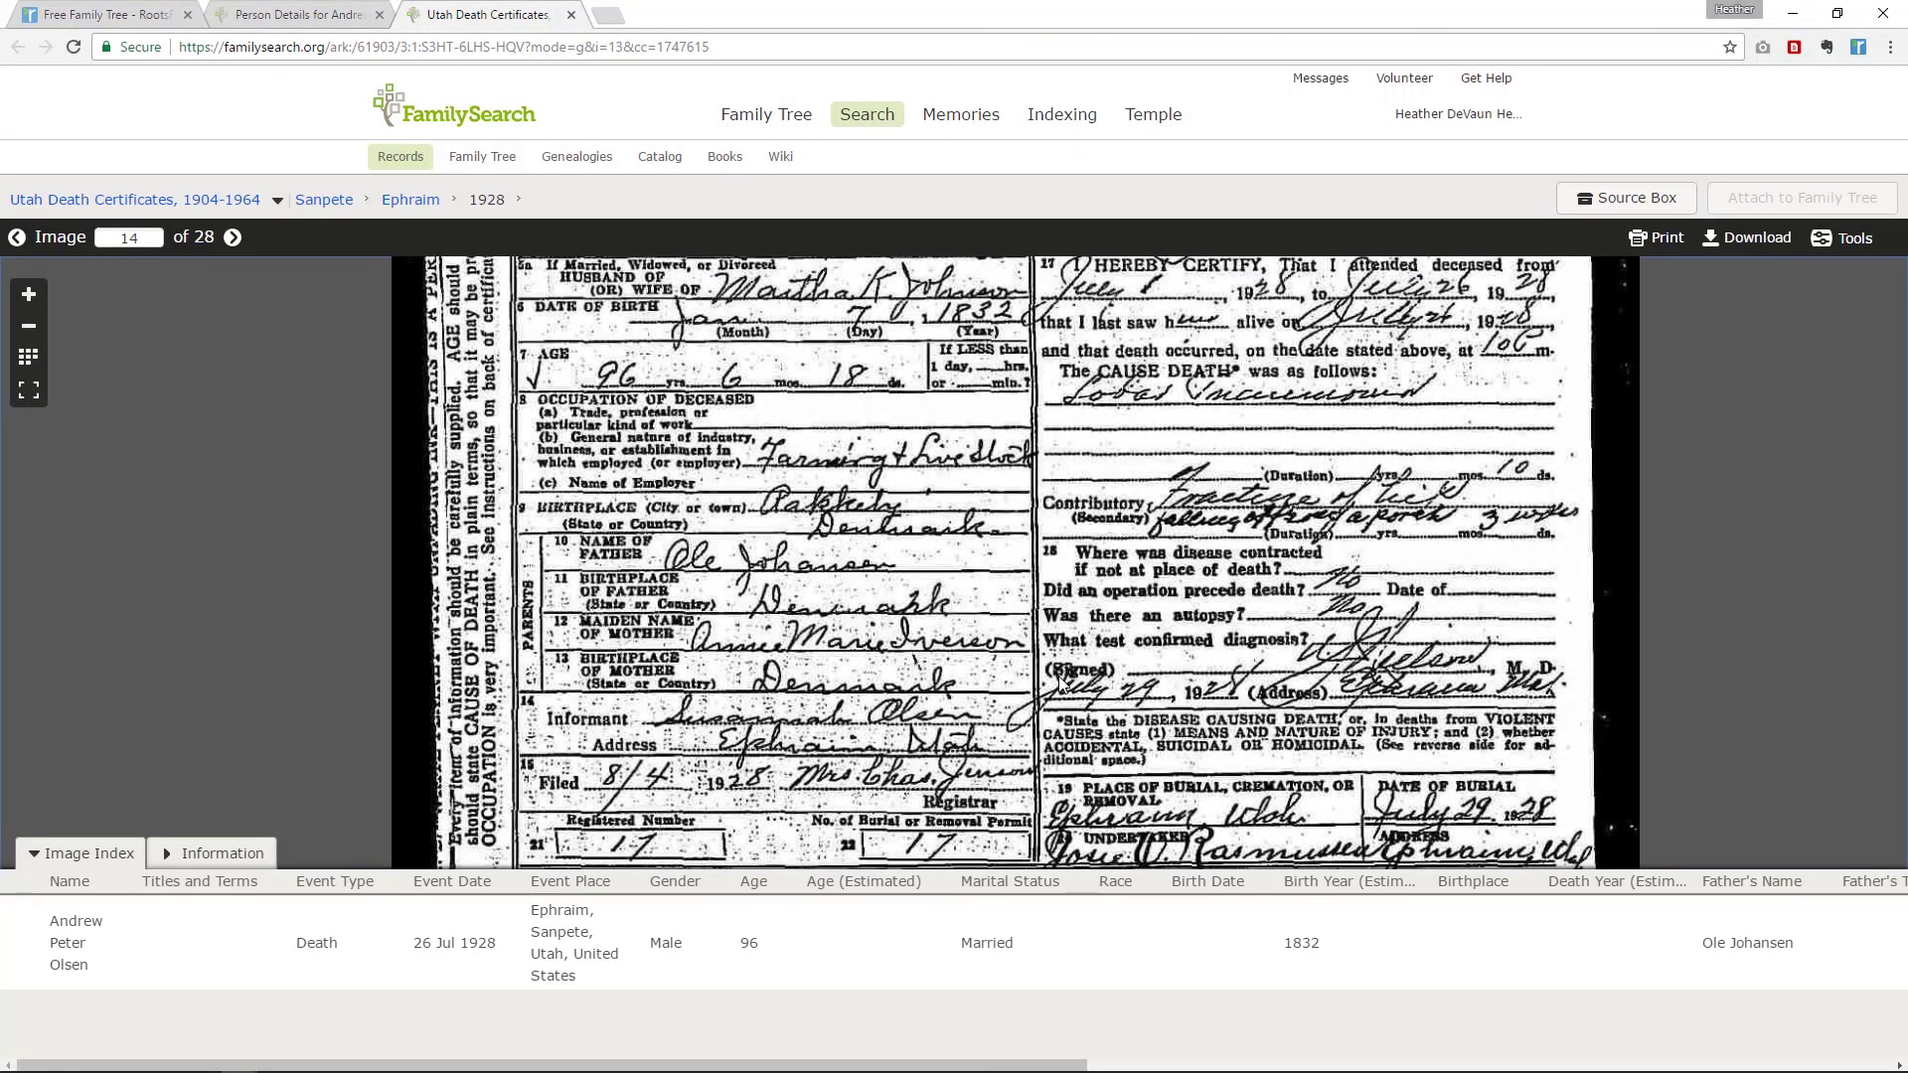
{"action": "left_click", "coordinate": [1744, 239]}
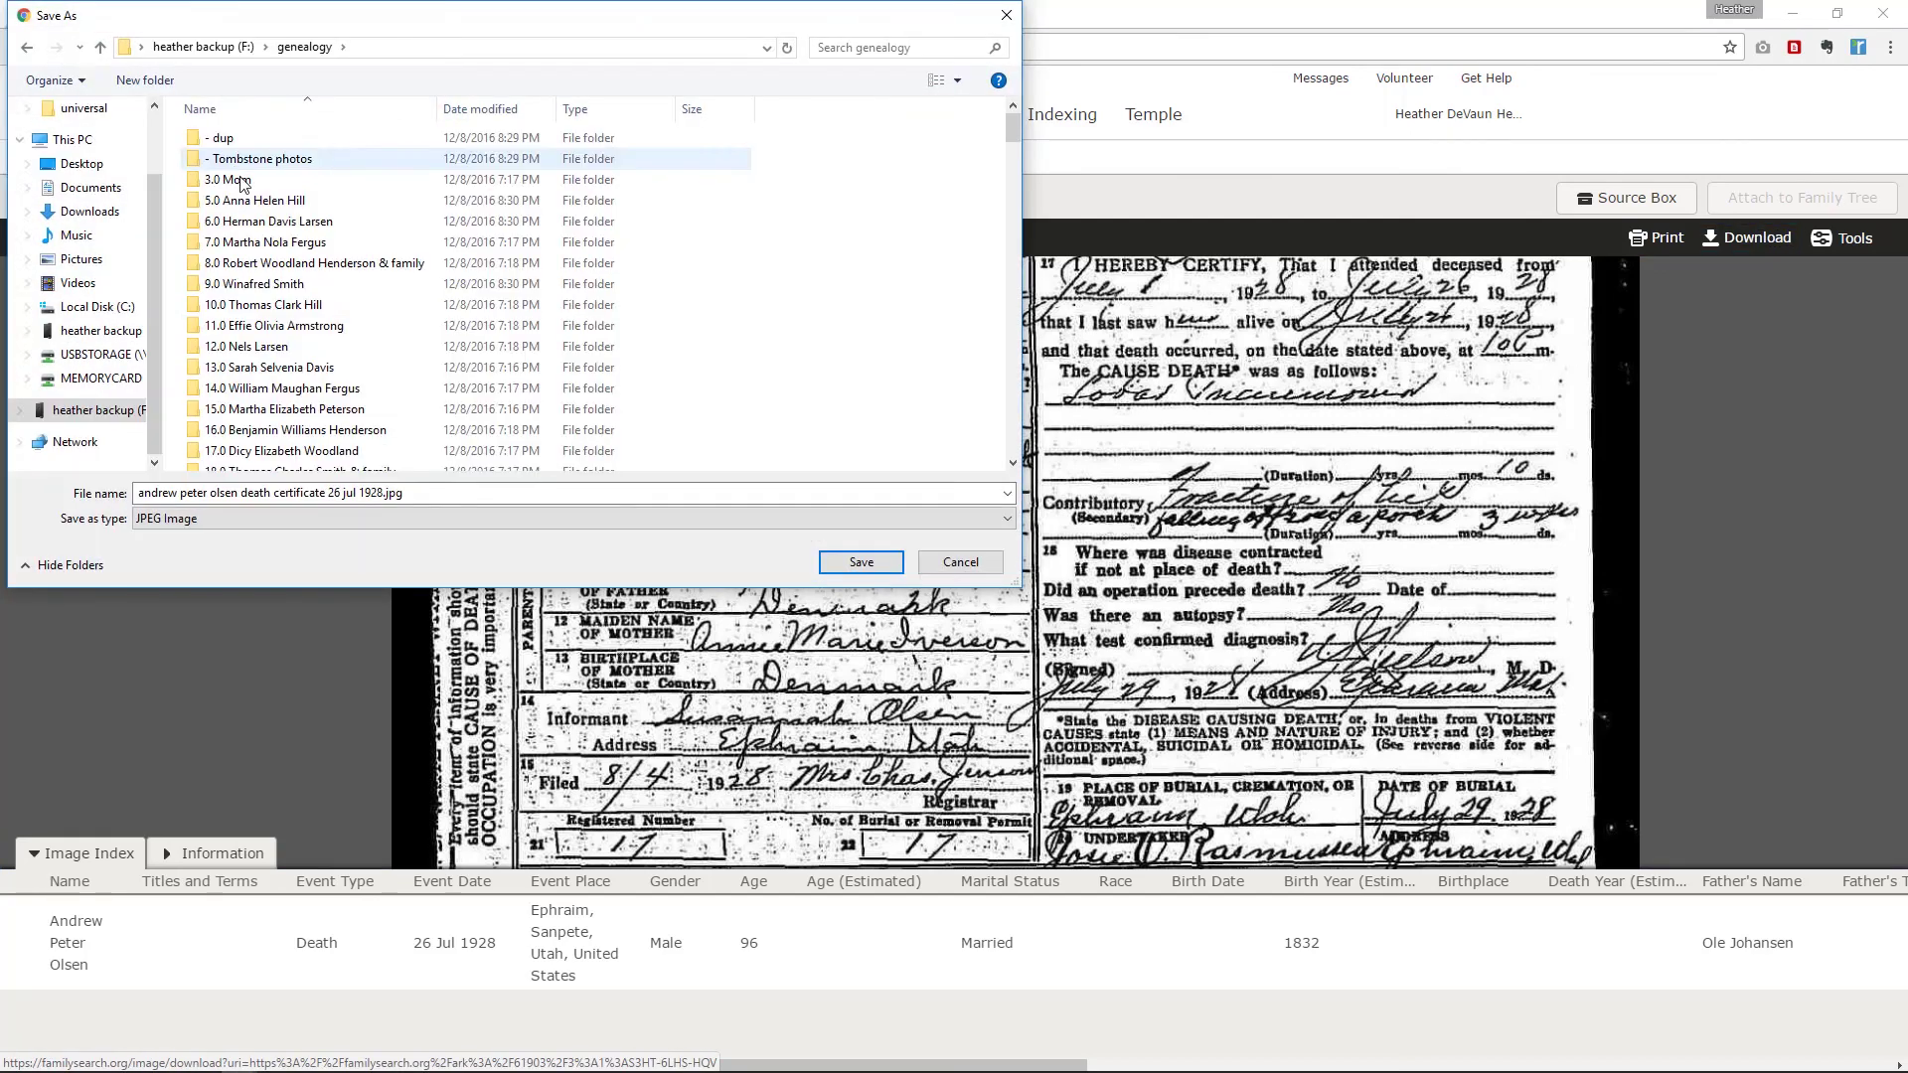
{"action": "scroll", "coordinate": [266, 228], "scroll_direction": "down", "scroll_amount": 6}
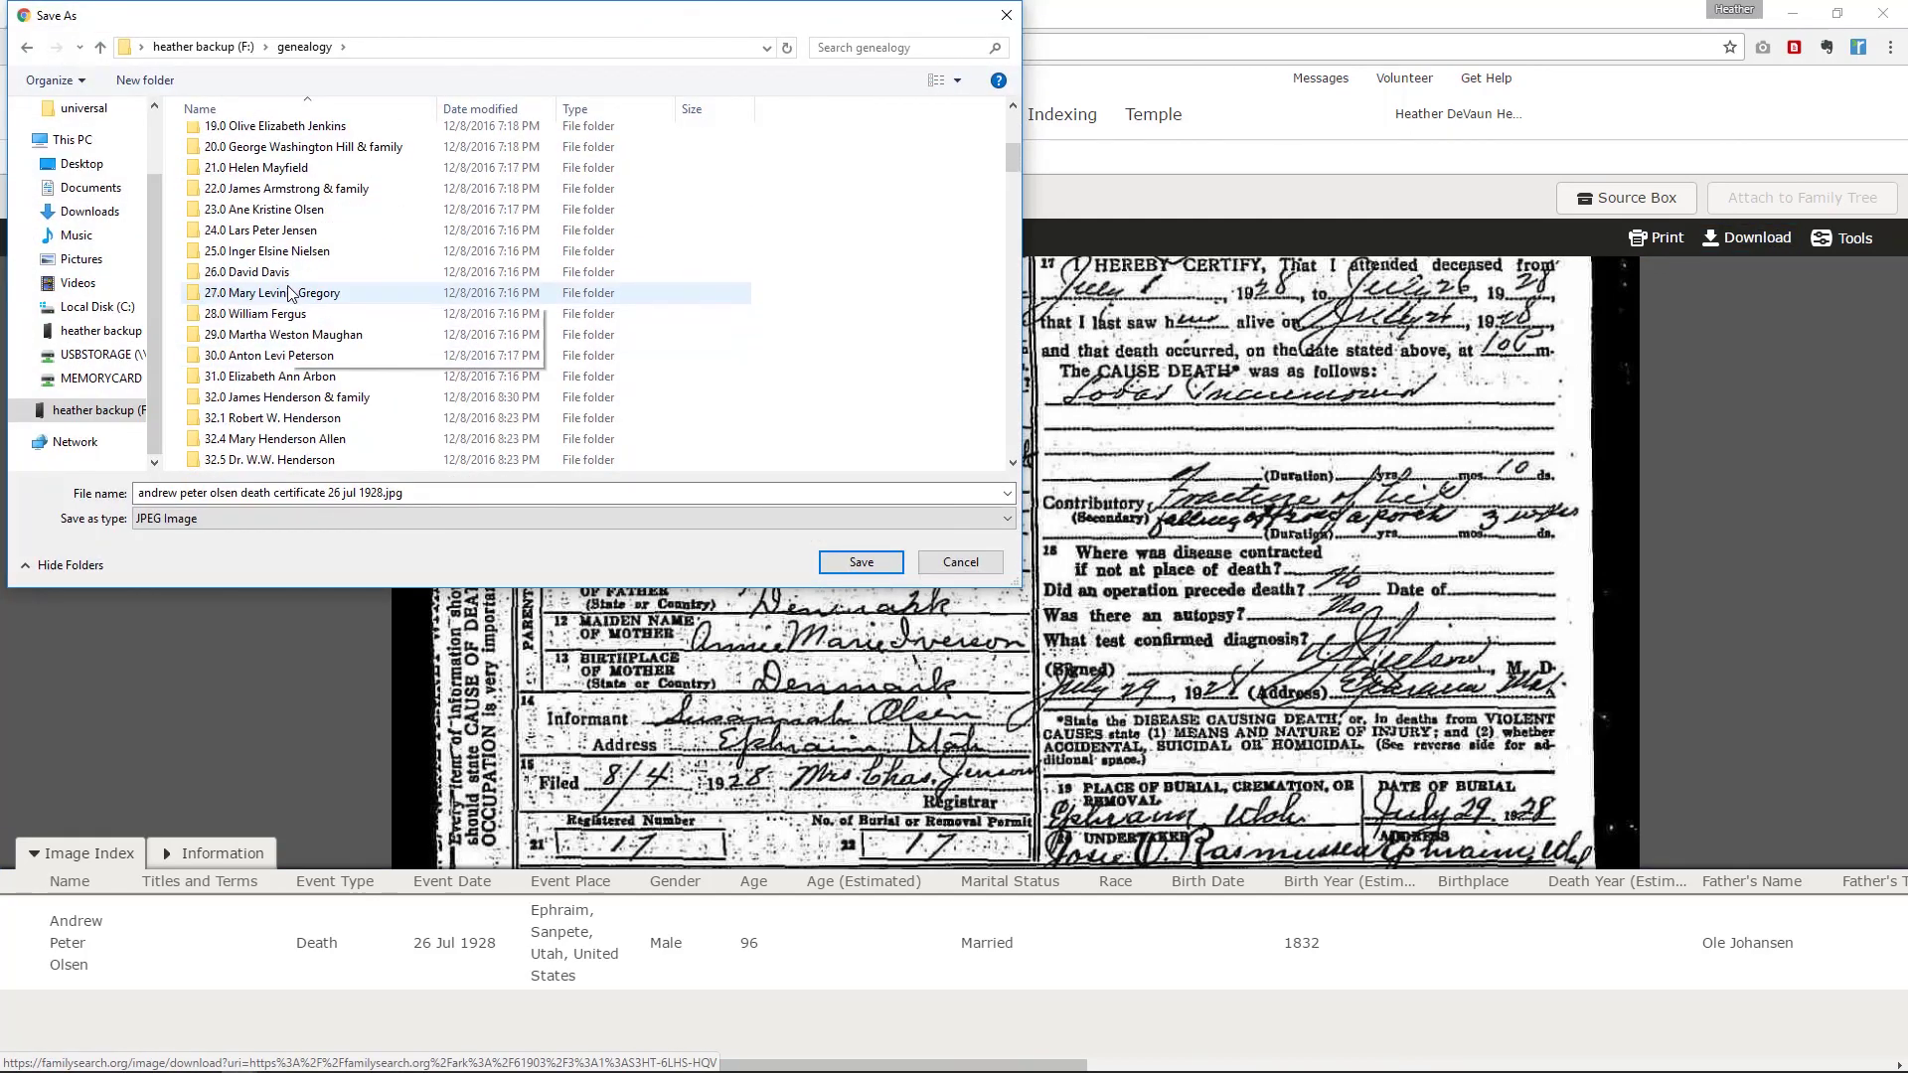
{"action": "scroll", "coordinate": [289, 293], "scroll_direction": "down", "scroll_amount": 6}
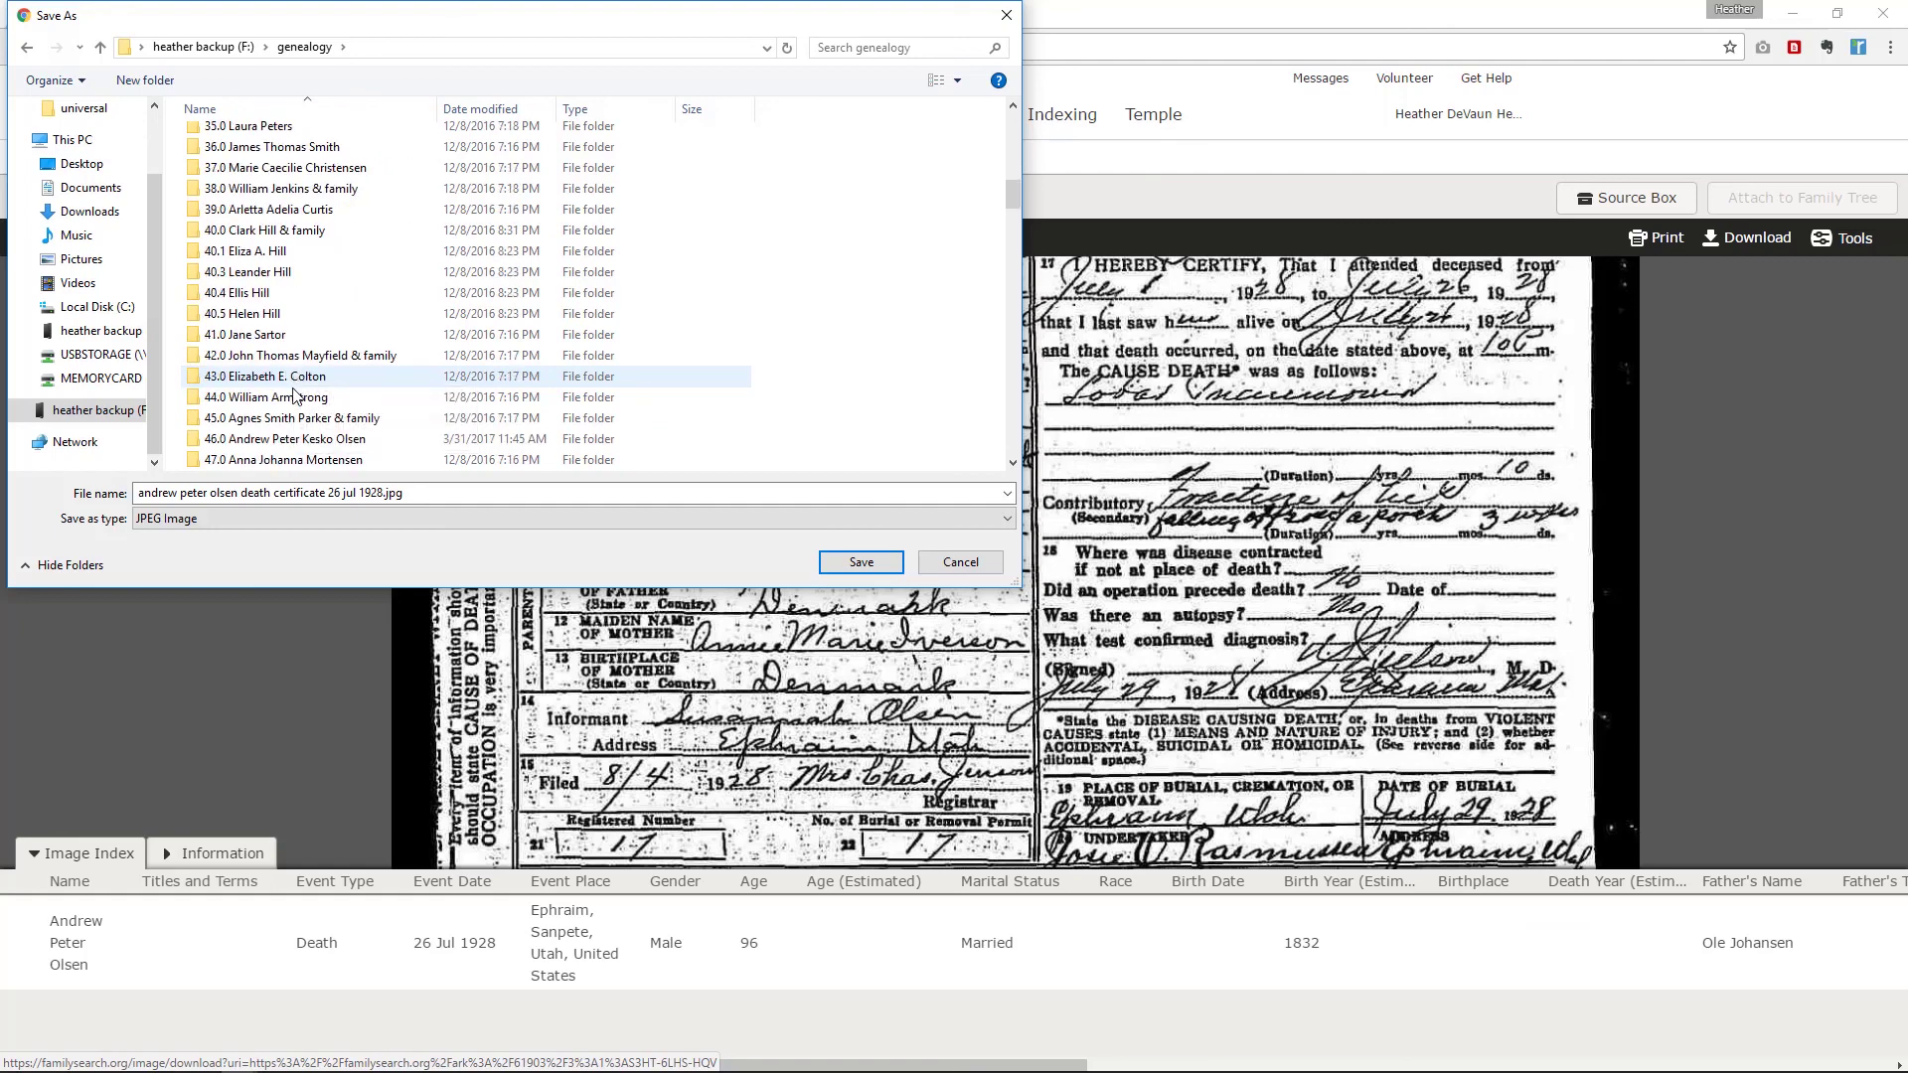
{"action": "double_click", "coordinate": [288, 376]}
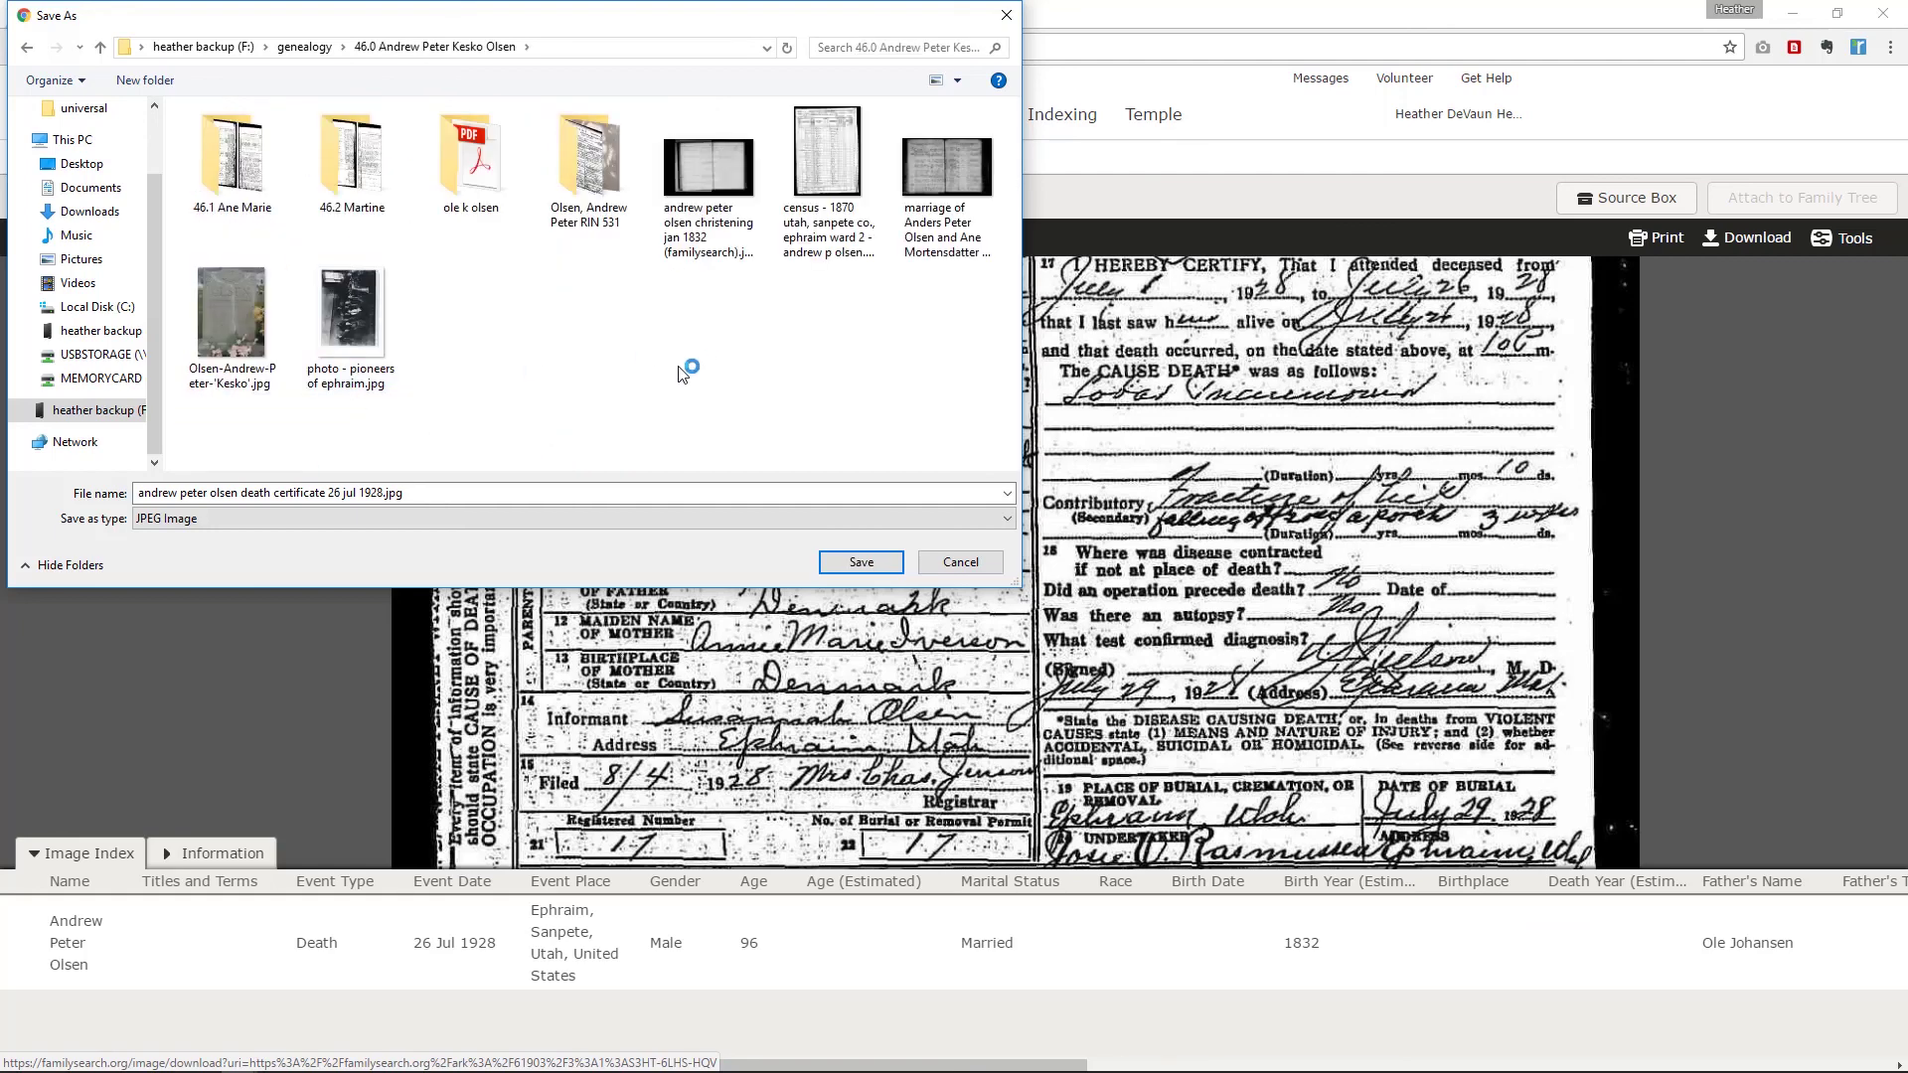
{"action": "left_click", "coordinate": [862, 562]}
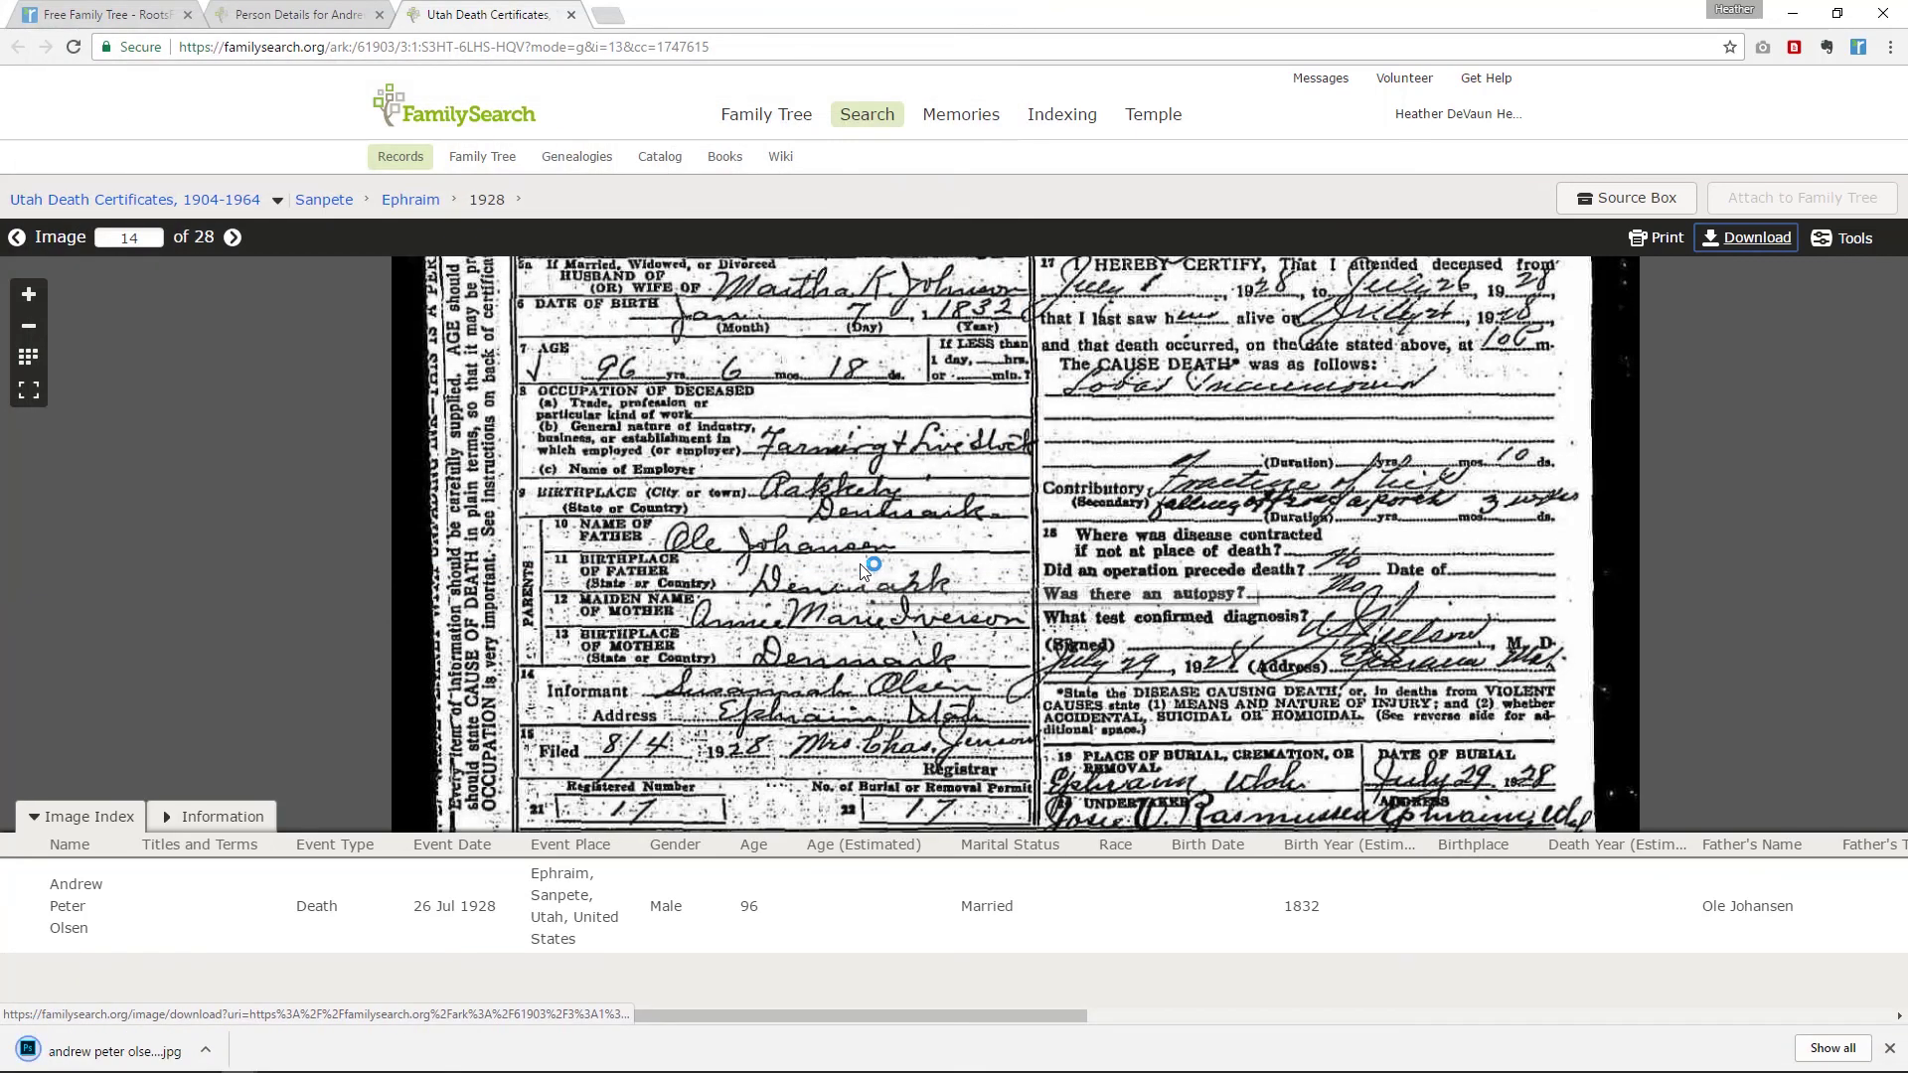
- Clip the indexed death record and attach the downloaded death certificate JPG as media
{"action": "left_click", "coordinate": [337, 12]}
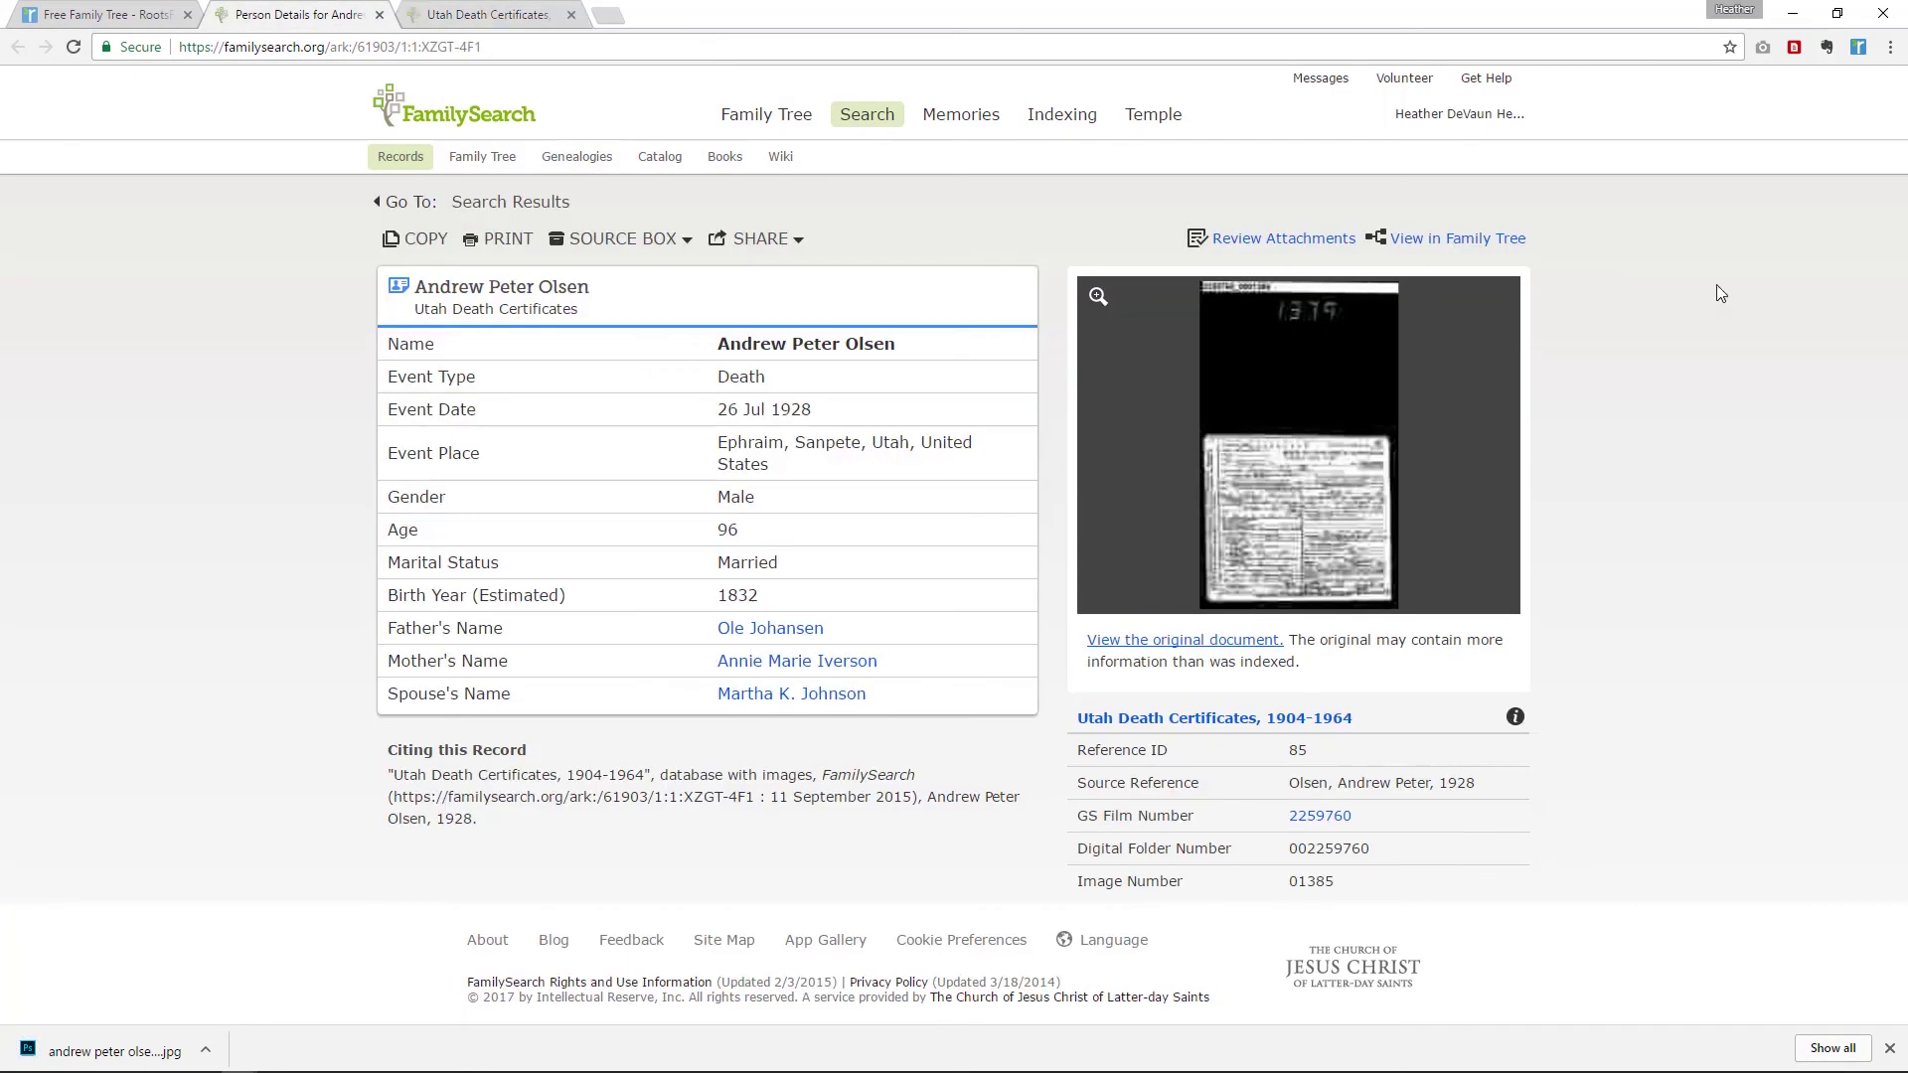
{"action": "left_click", "coordinate": [1857, 47]}
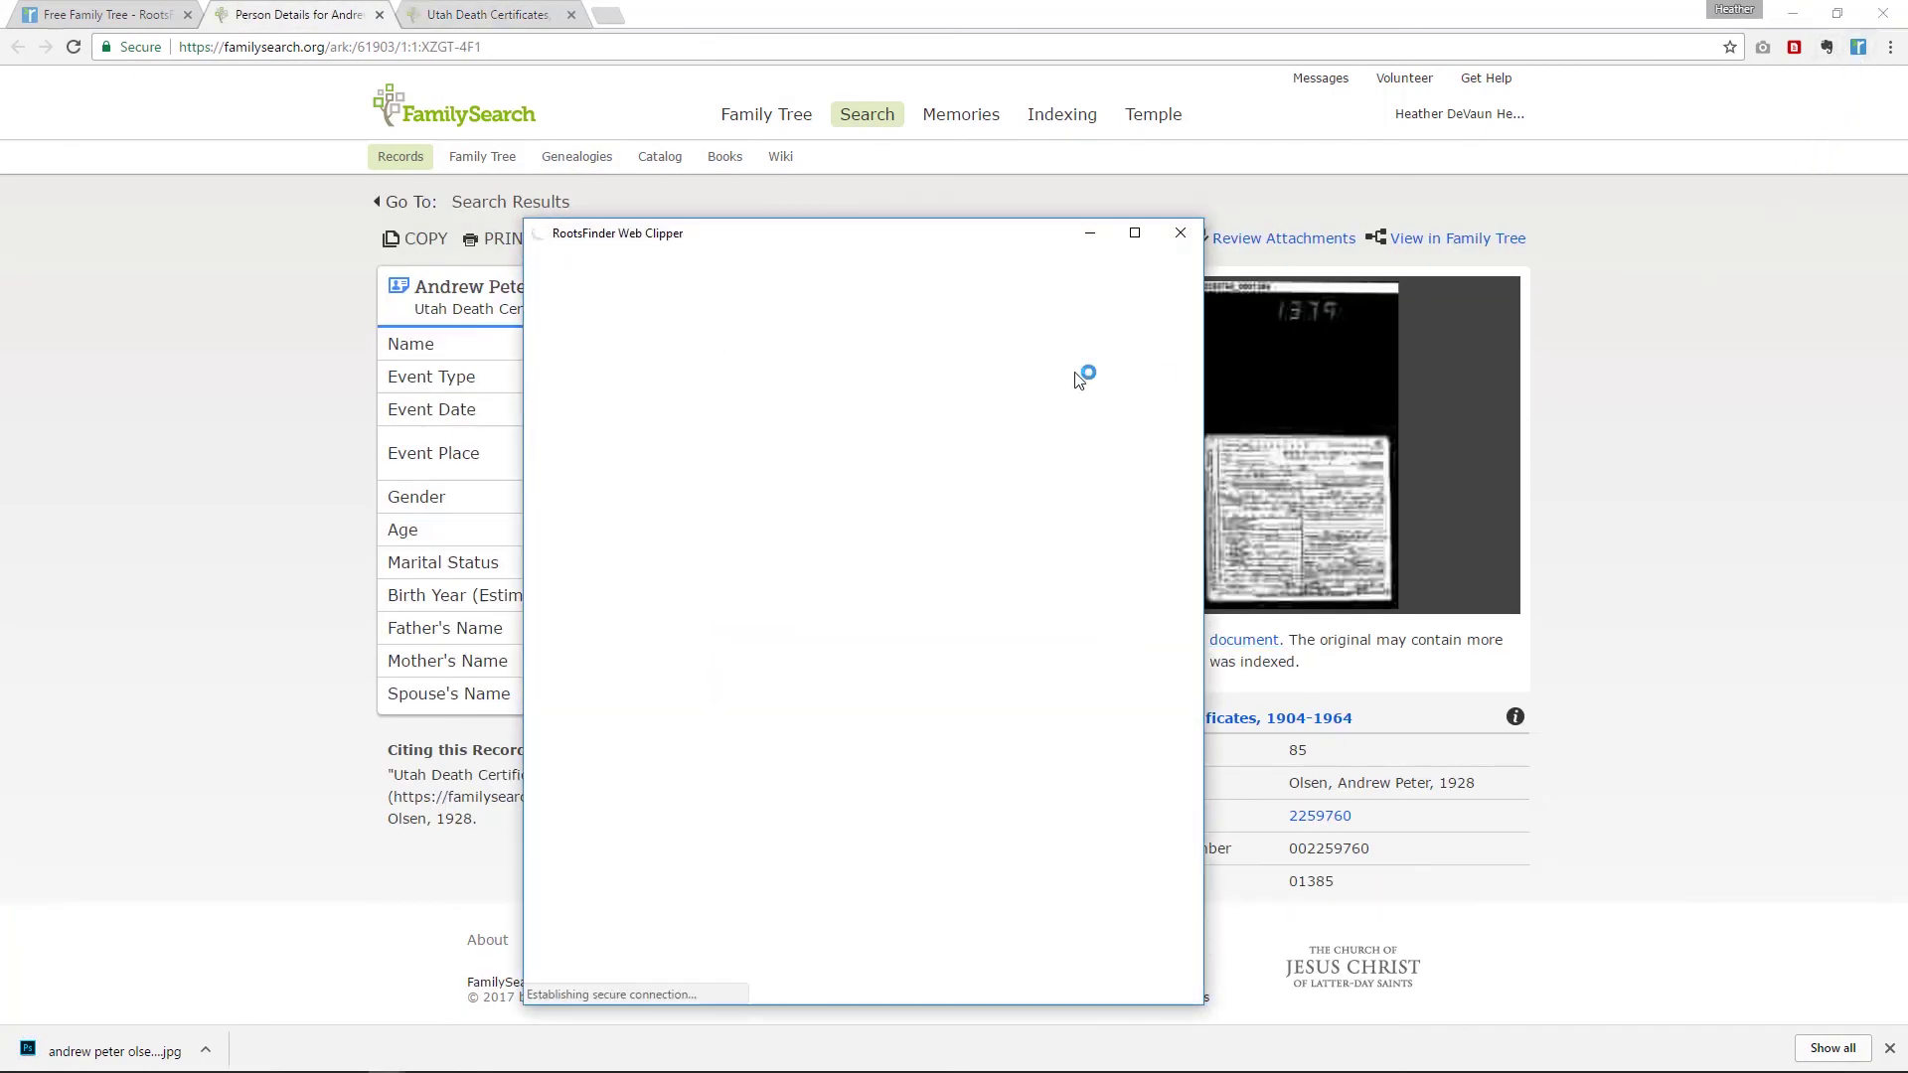
{"action": "left_click_drag", "start_coordinate": [903, 241], "coordinate": [1471, 212]}
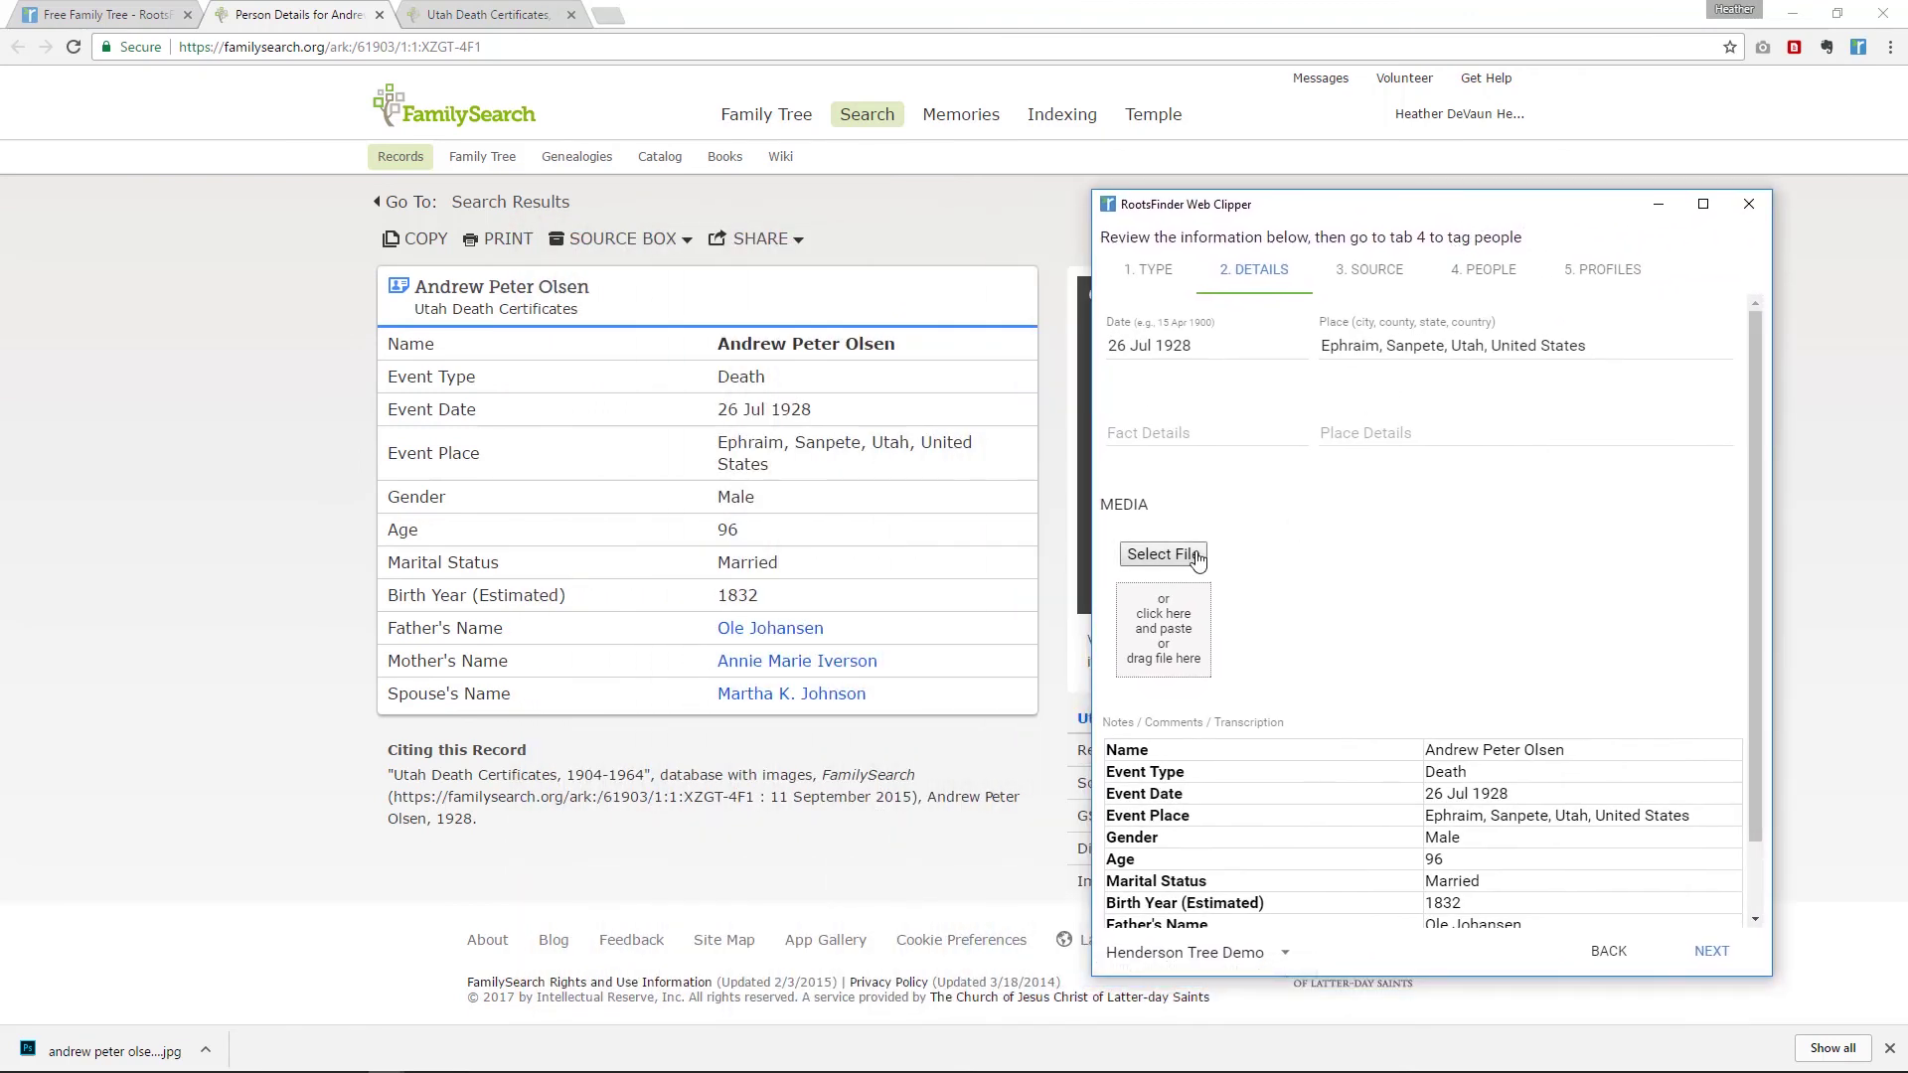
{"action": "left_click", "coordinate": [1163, 554]}
{"action": "double_click", "coordinate": [1394, 474]}
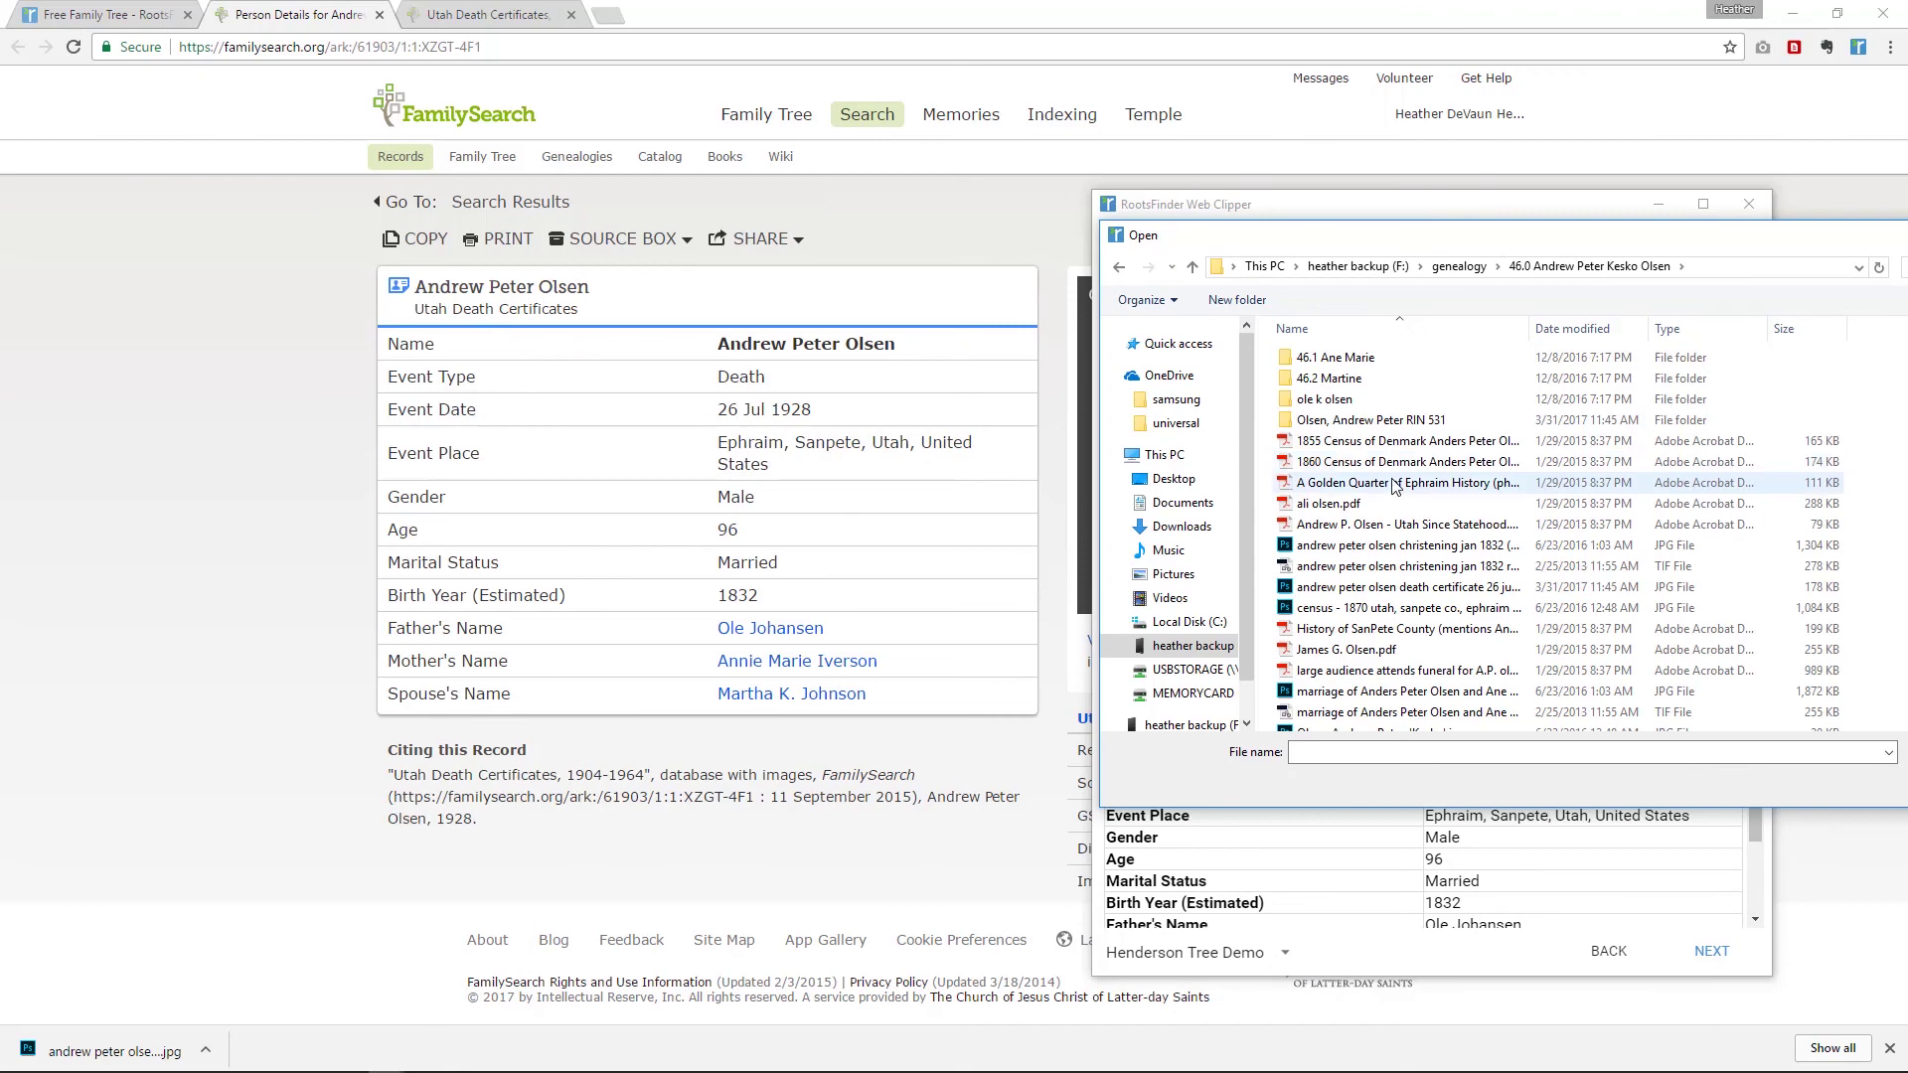
{"action": "scroll", "coordinate": [1397, 497], "scroll_direction": "down", "scroll_amount": 2}
{"action": "left_click", "coordinate": [1401, 534]}
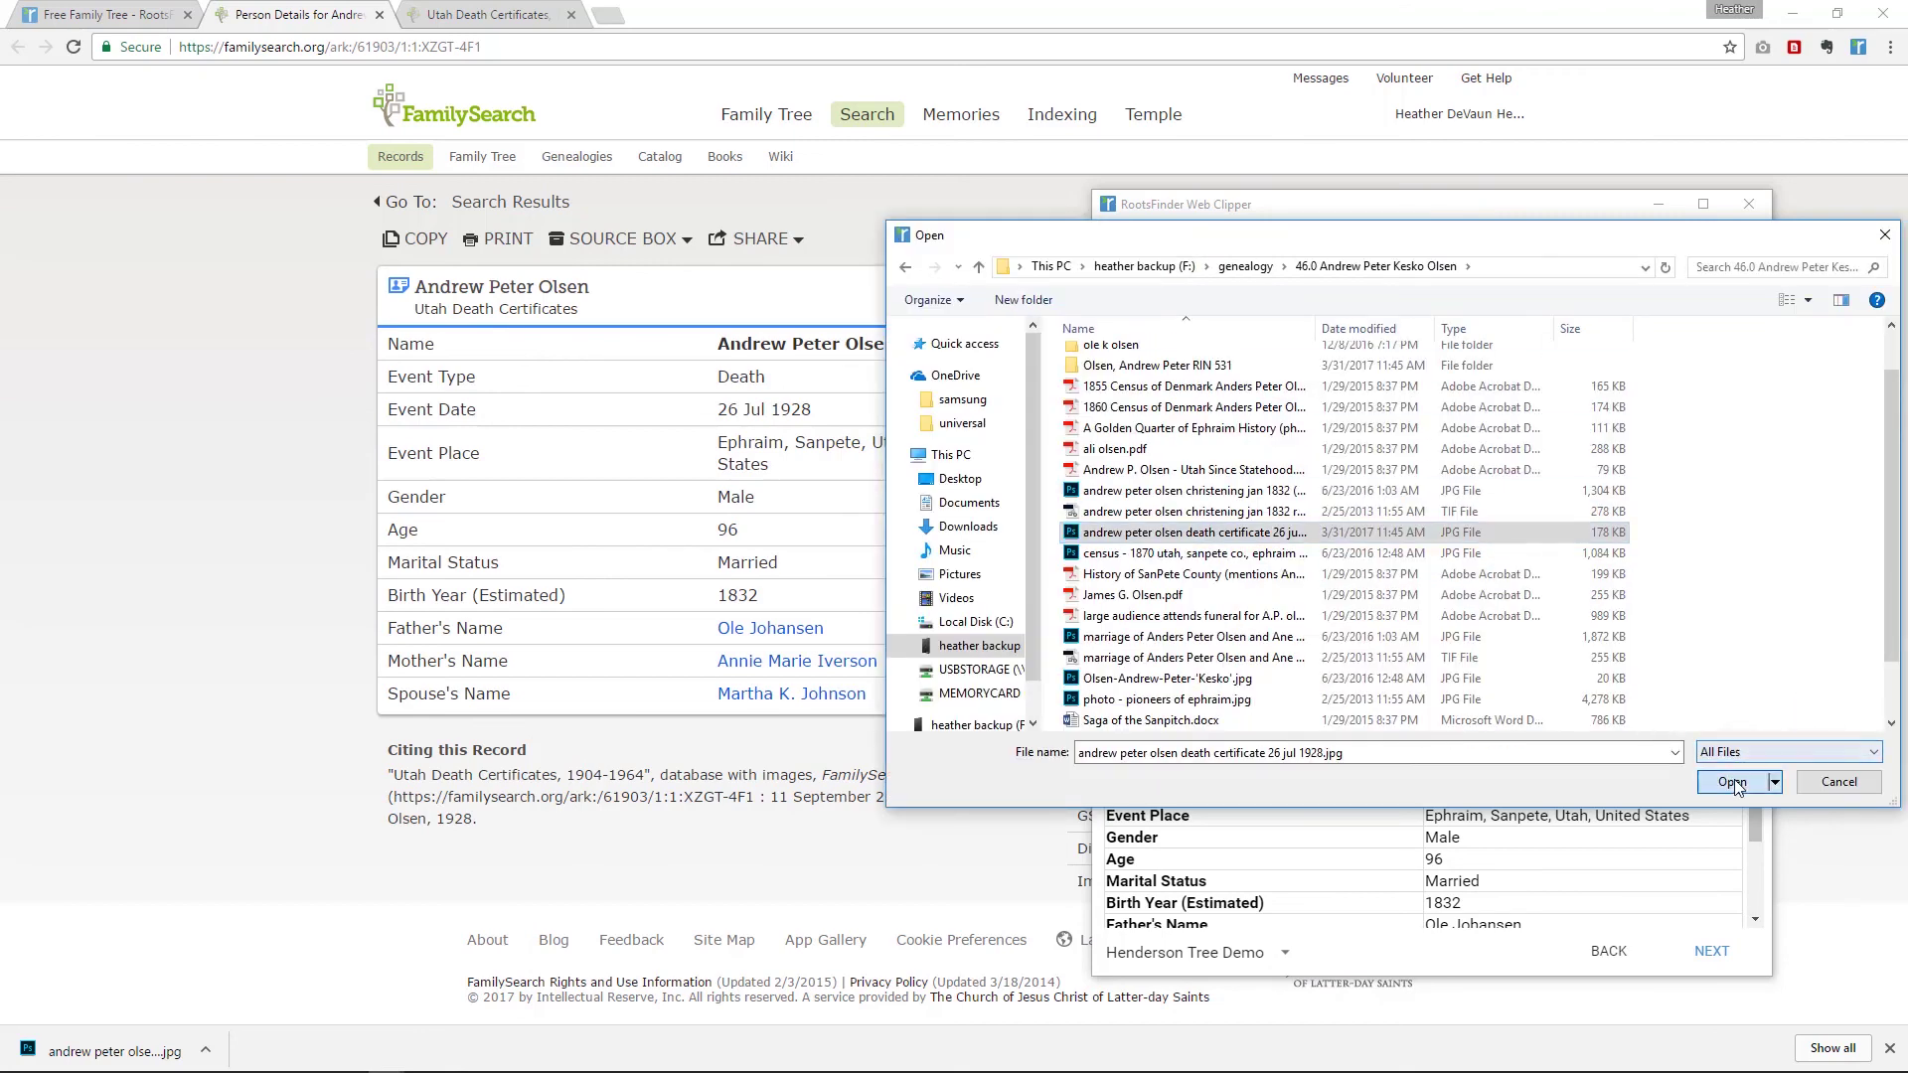
{"action": "left_click", "coordinate": [1731, 782]}
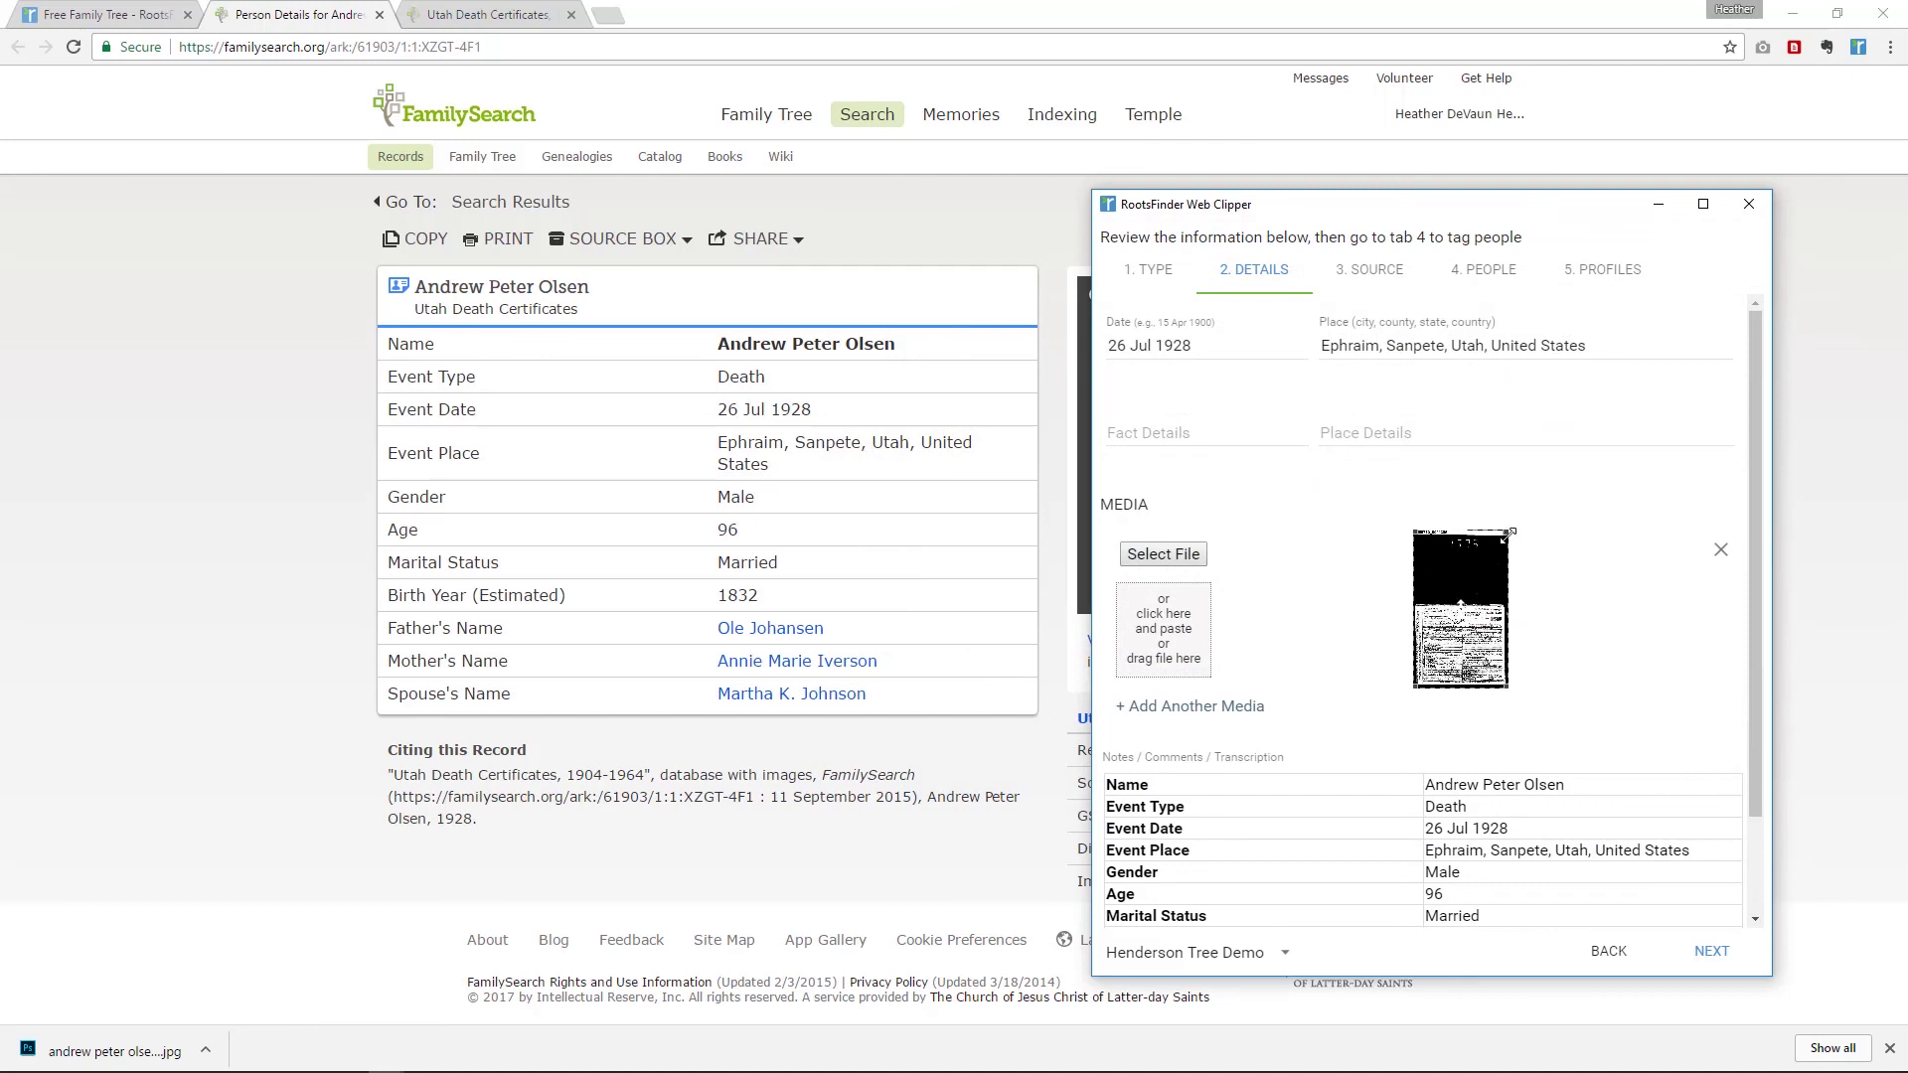
- Crop the top off the certificate image and continue to the source details
{"action": "left_click_drag", "start_coordinate": [1502, 533], "coordinate": [1504, 600]}
{"action": "left_click", "coordinate": [1710, 955]}
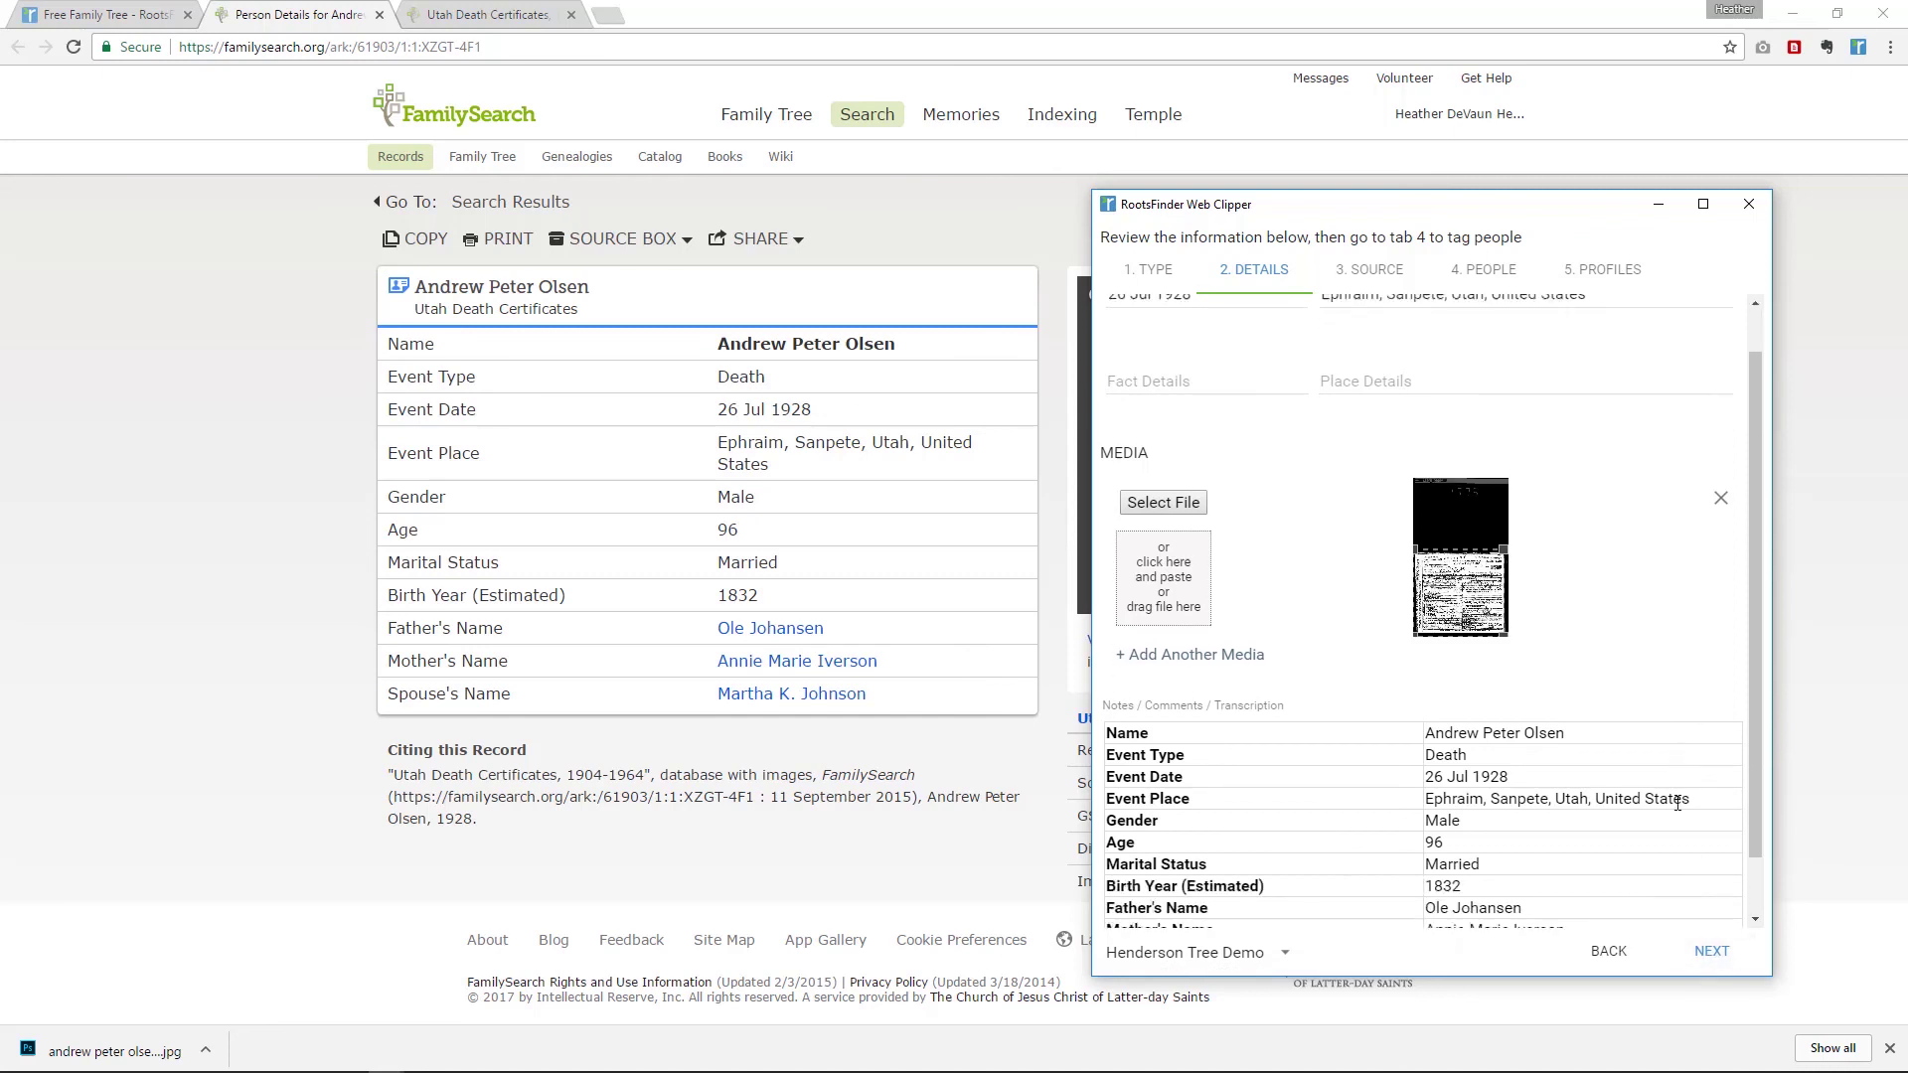
{"action": "left_click", "coordinate": [1727, 951]}
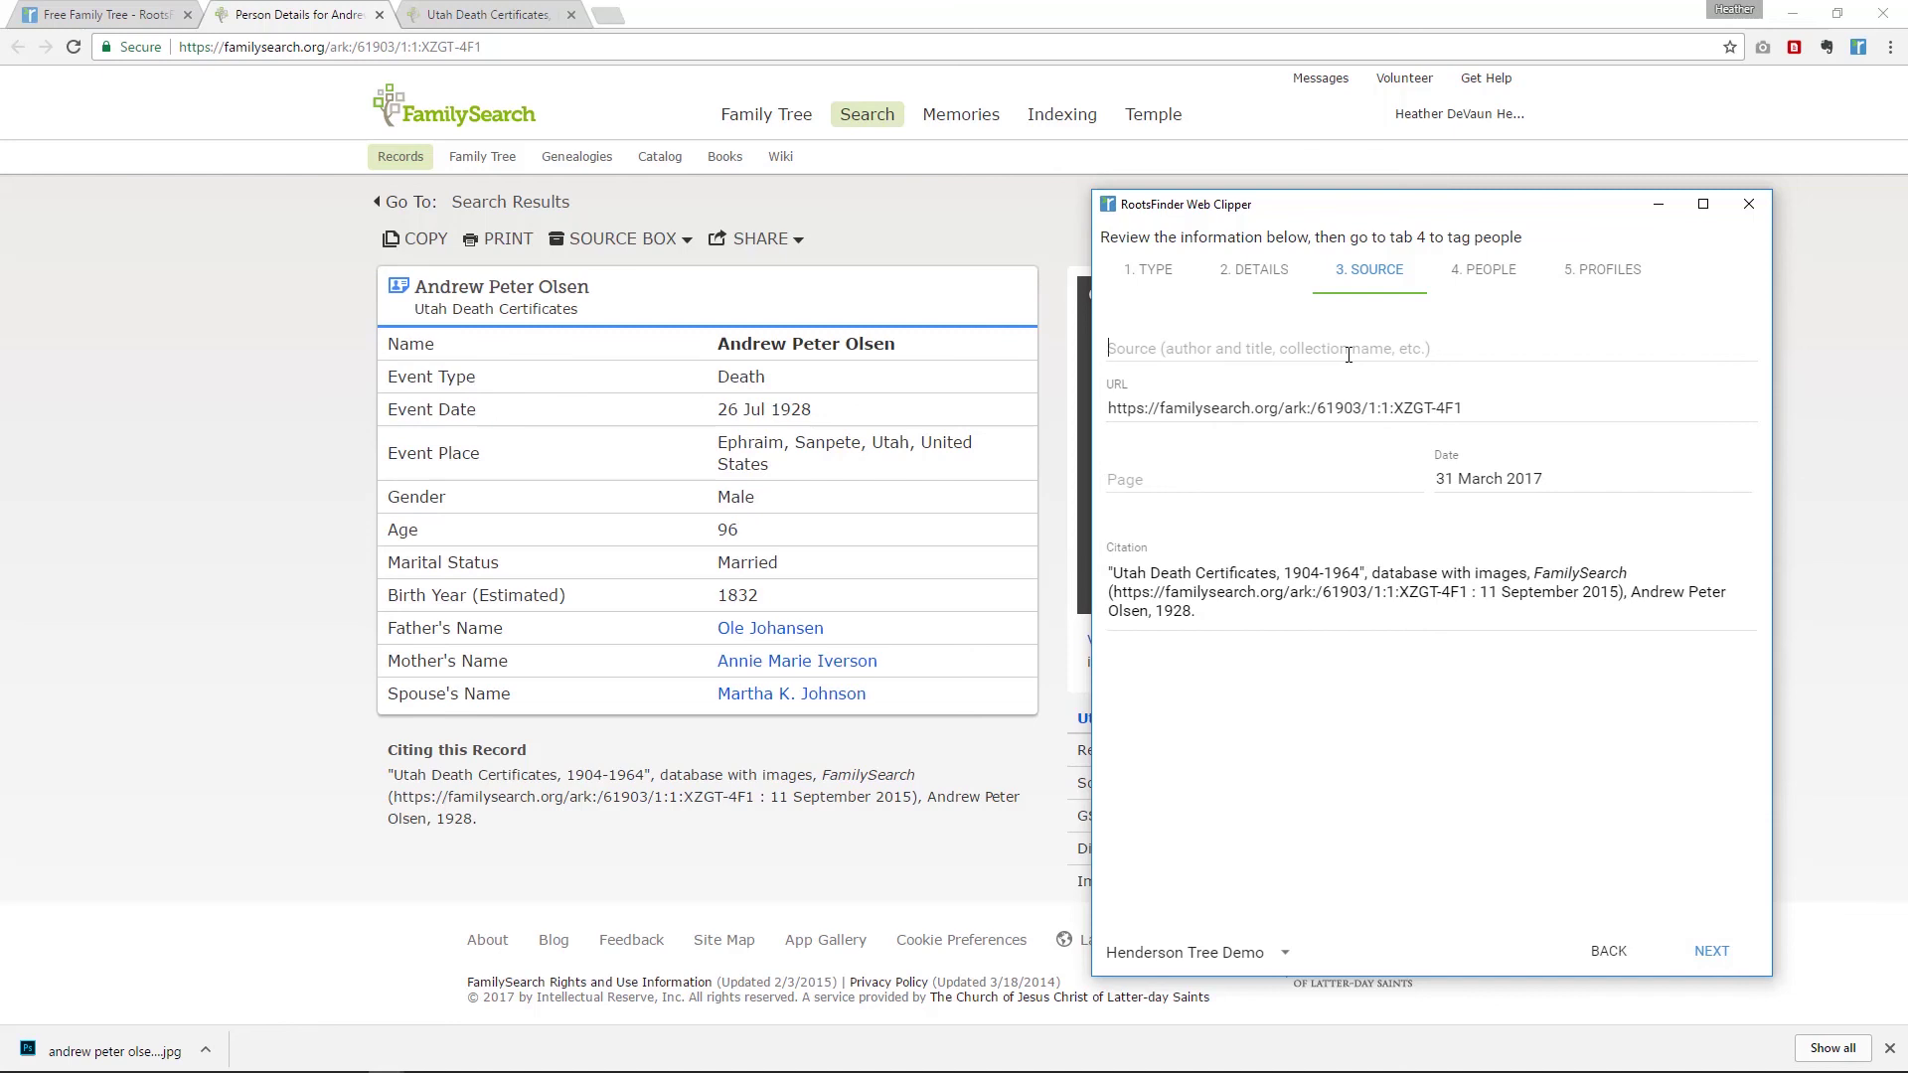
{"action": "left_click", "coordinate": [1351, 354]}
{"action": "type", "text": "Andrew Pe"}
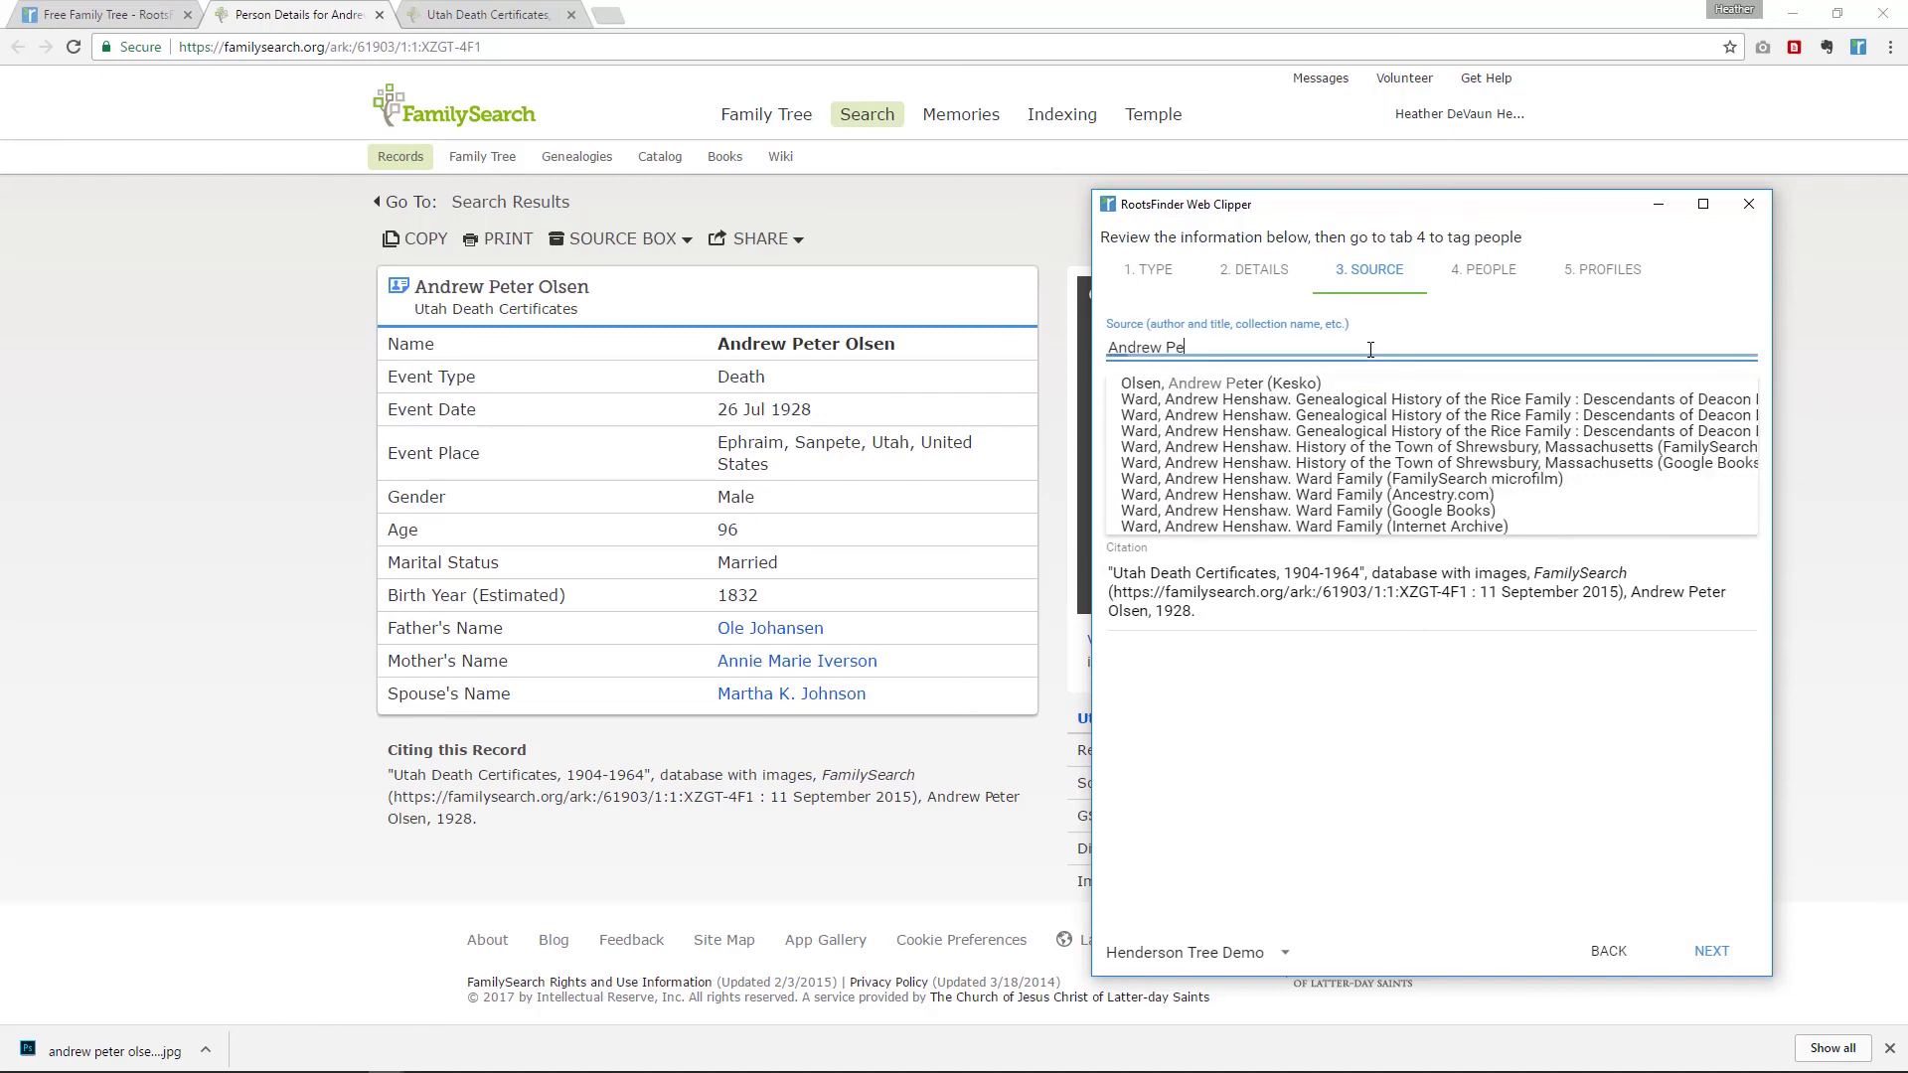
{"action": "type", "text": "ter Ols"}
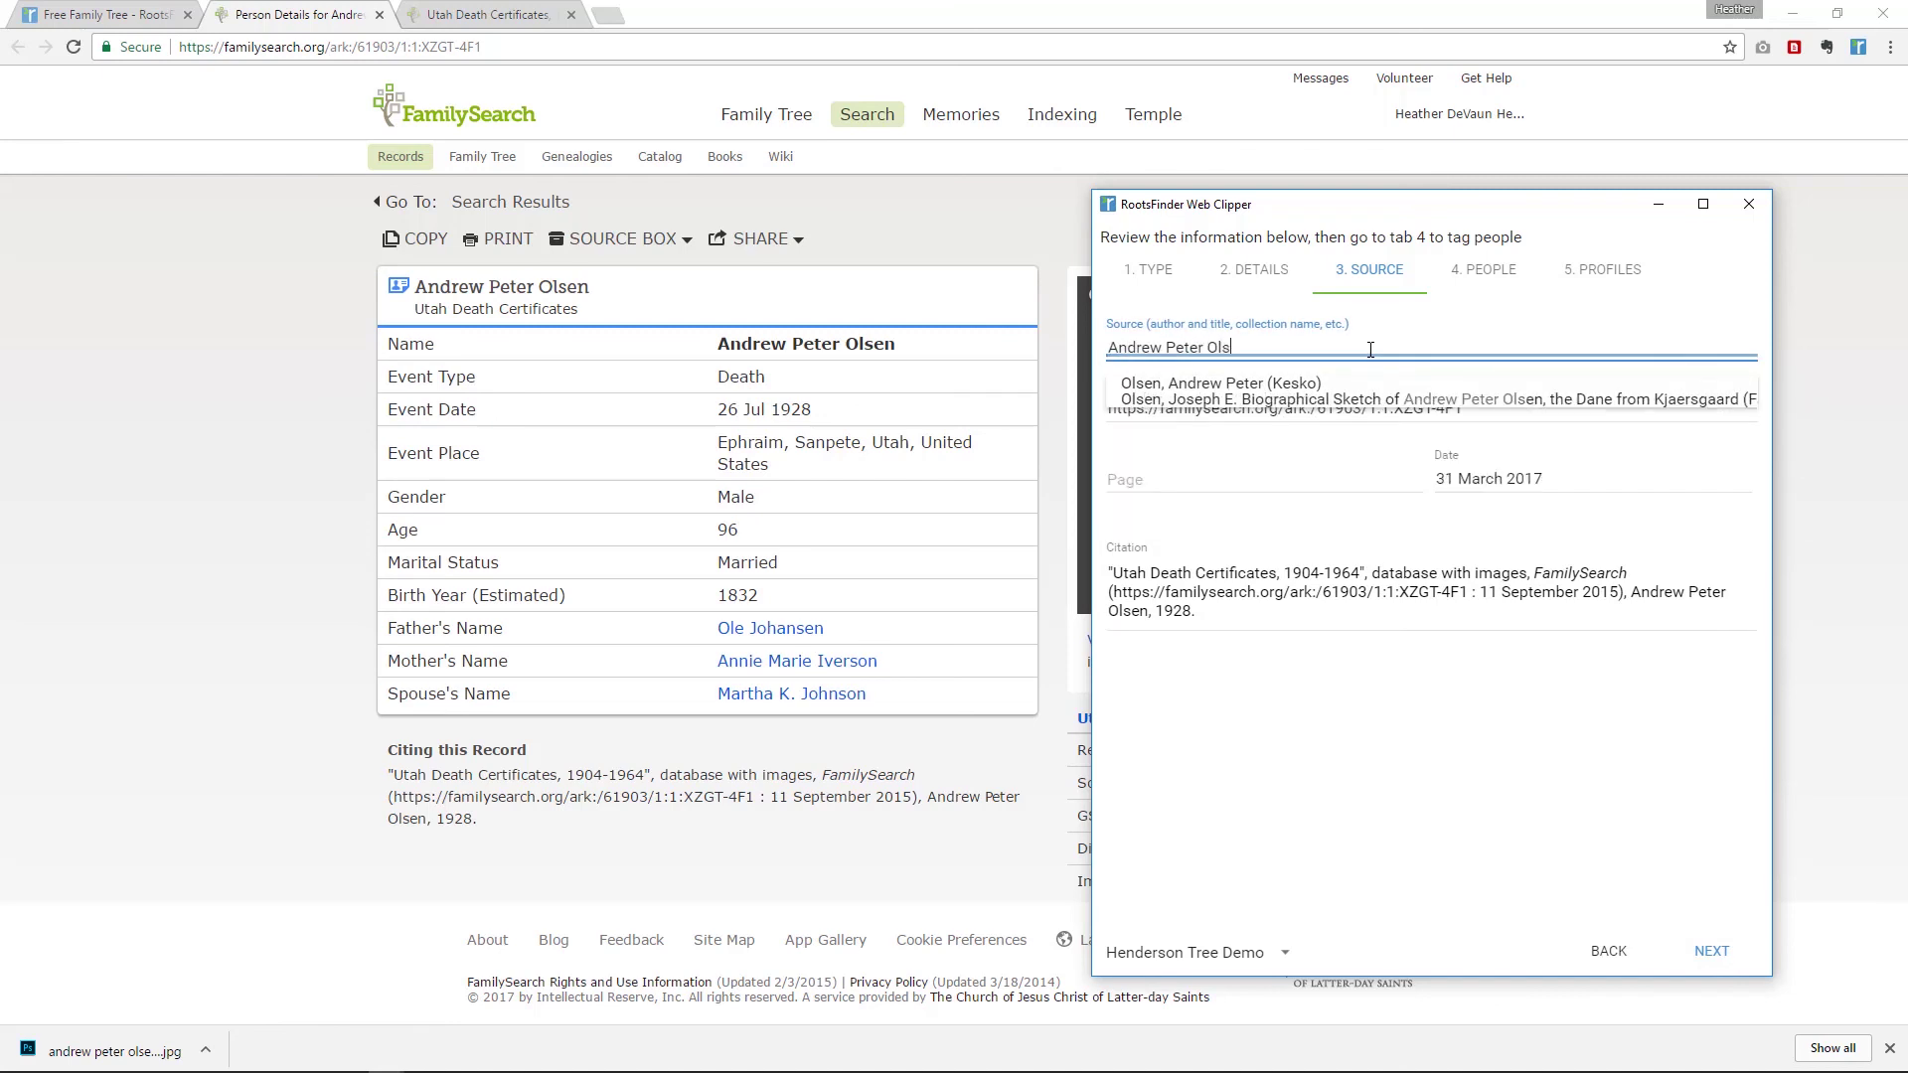
{"action": "type", "text": "en Death Certificate"}
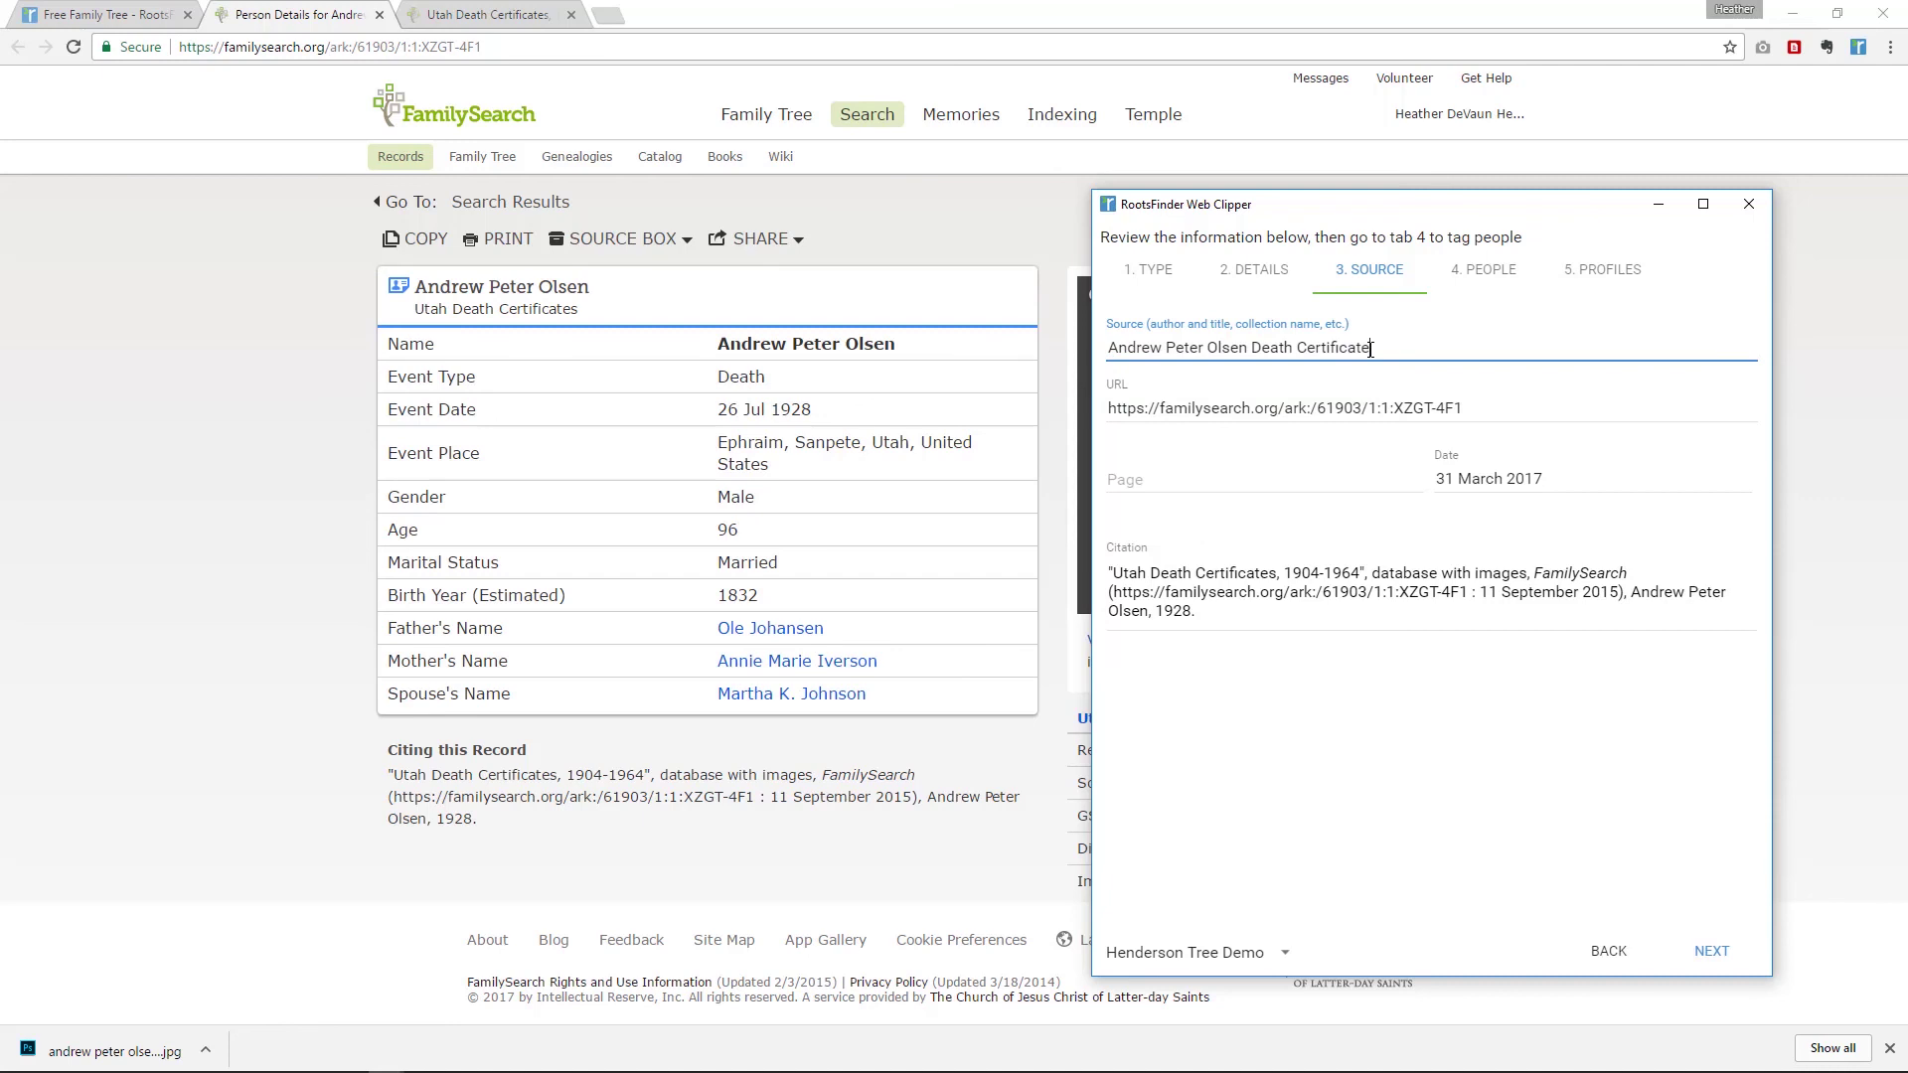
{"action": "left_click", "coordinate": [1471, 270]}
{"action": "type", "text": "Andrew Peter"}
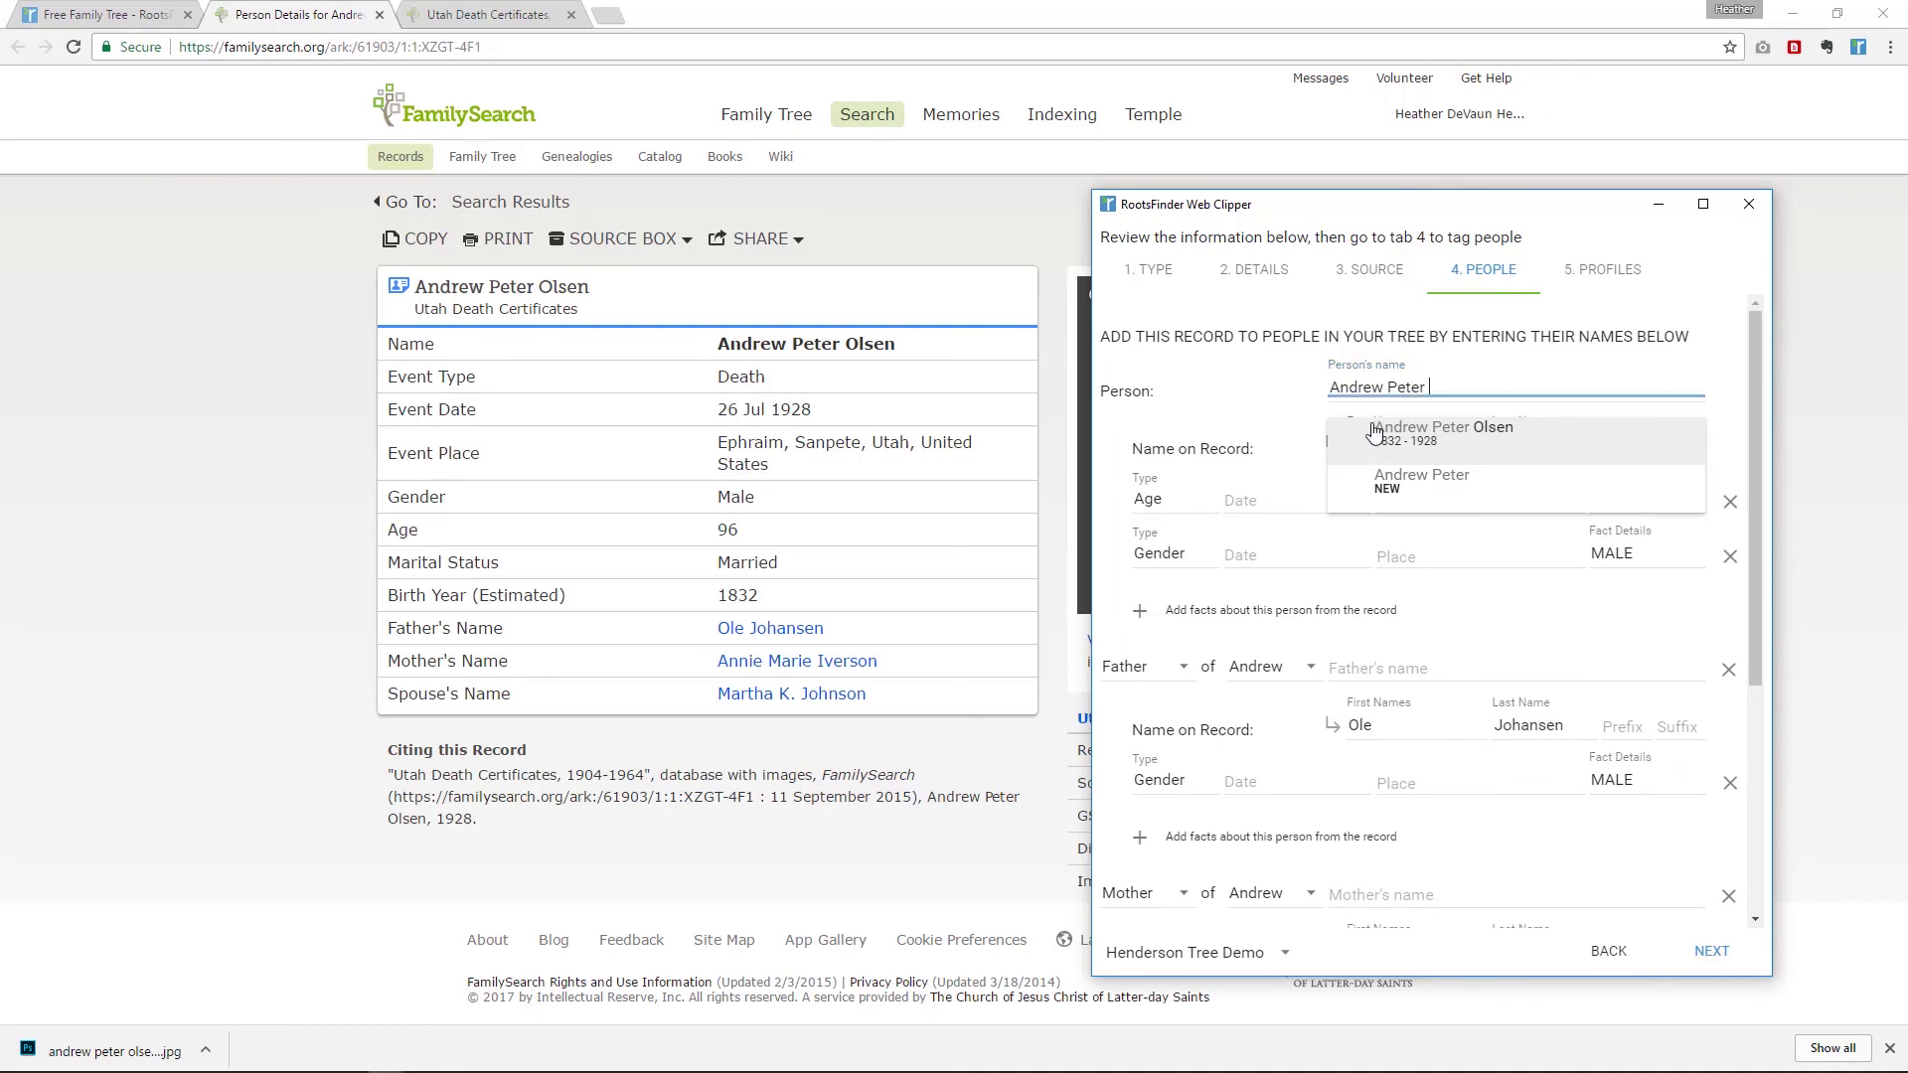
{"action": "left_click", "coordinate": [1391, 433]}
{"action": "scroll", "coordinate": [1387, 458], "scroll_direction": "down", "scroll_amount": 2}
{"action": "left_click", "coordinate": [1387, 458]}
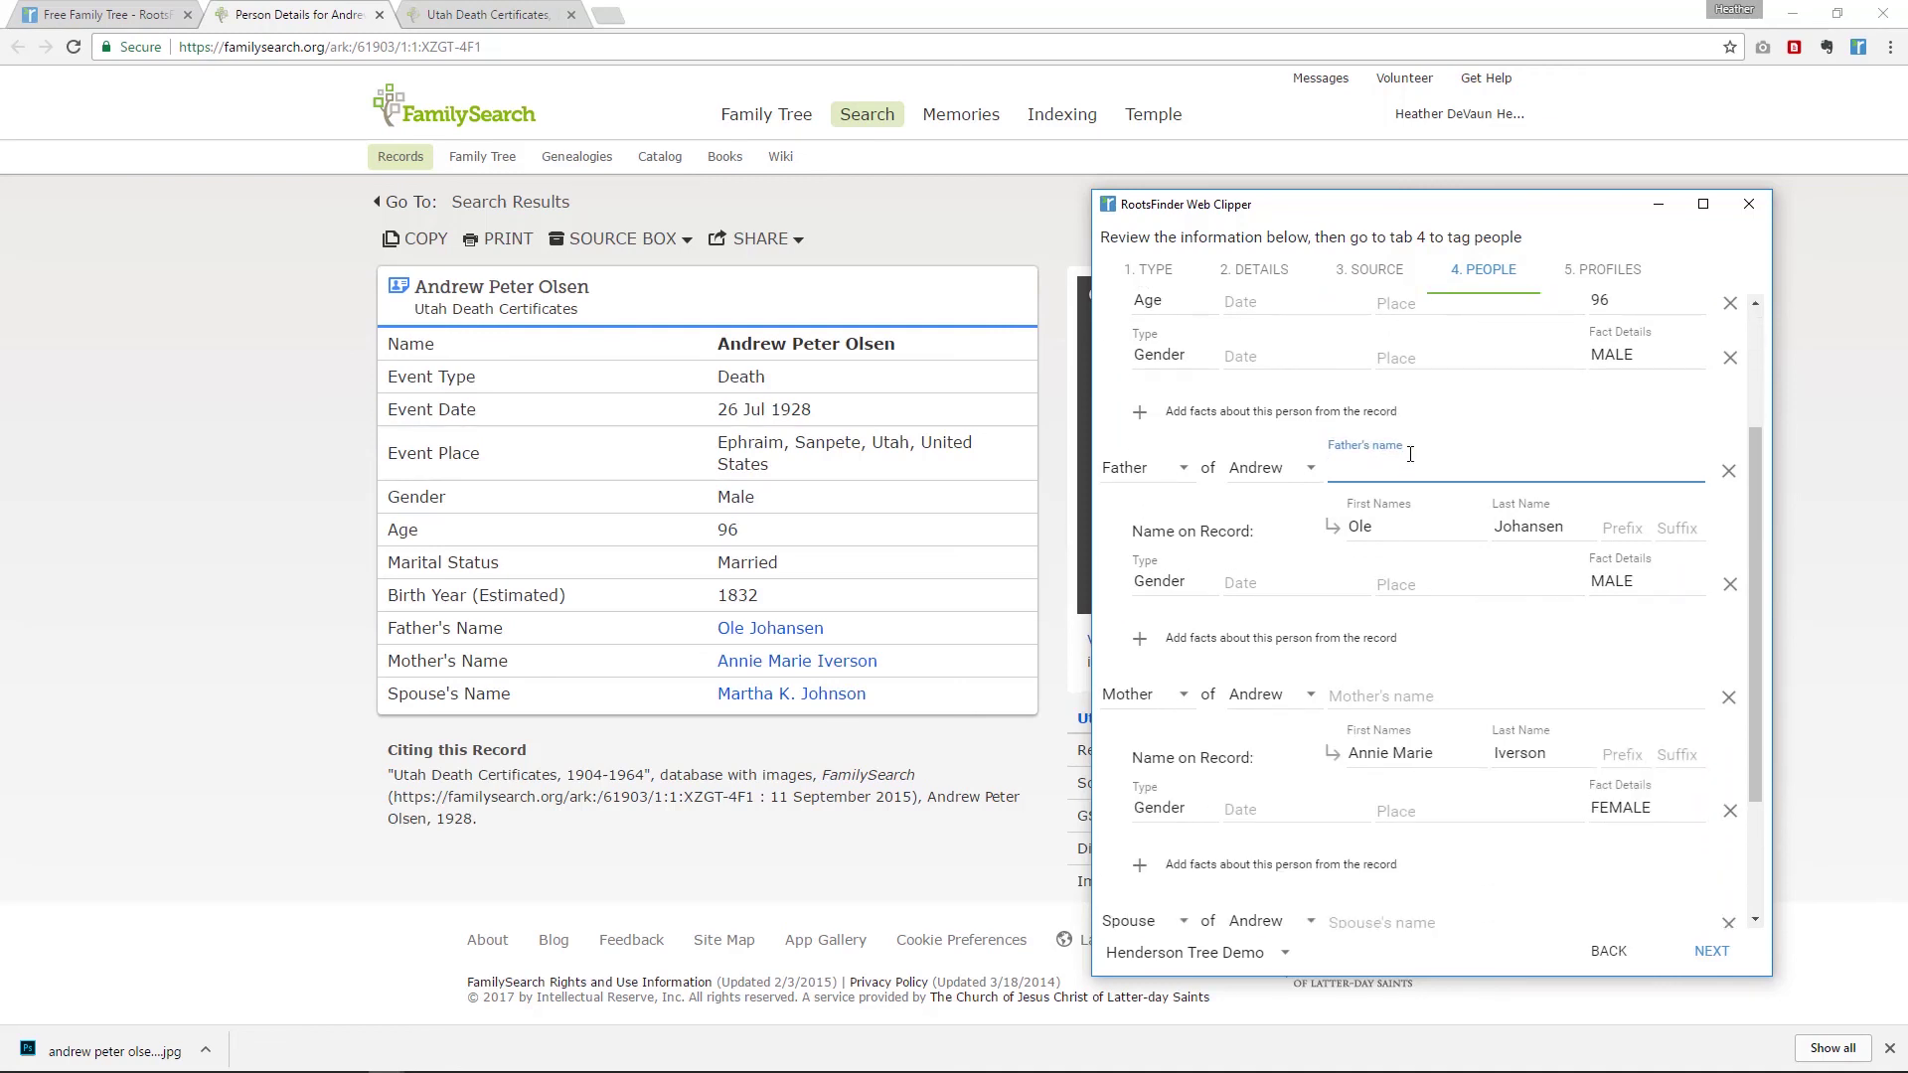
{"action": "type", "text": "Ole Jo"}
{"action": "left_click", "coordinate": [1409, 512]}
{"action": "scroll", "coordinate": [1411, 517], "scroll_direction": "down", "scroll_amount": 2}
{"action": "left_click", "coordinate": [1416, 513]}
{"action": "type", "text": "Ane Marie"}
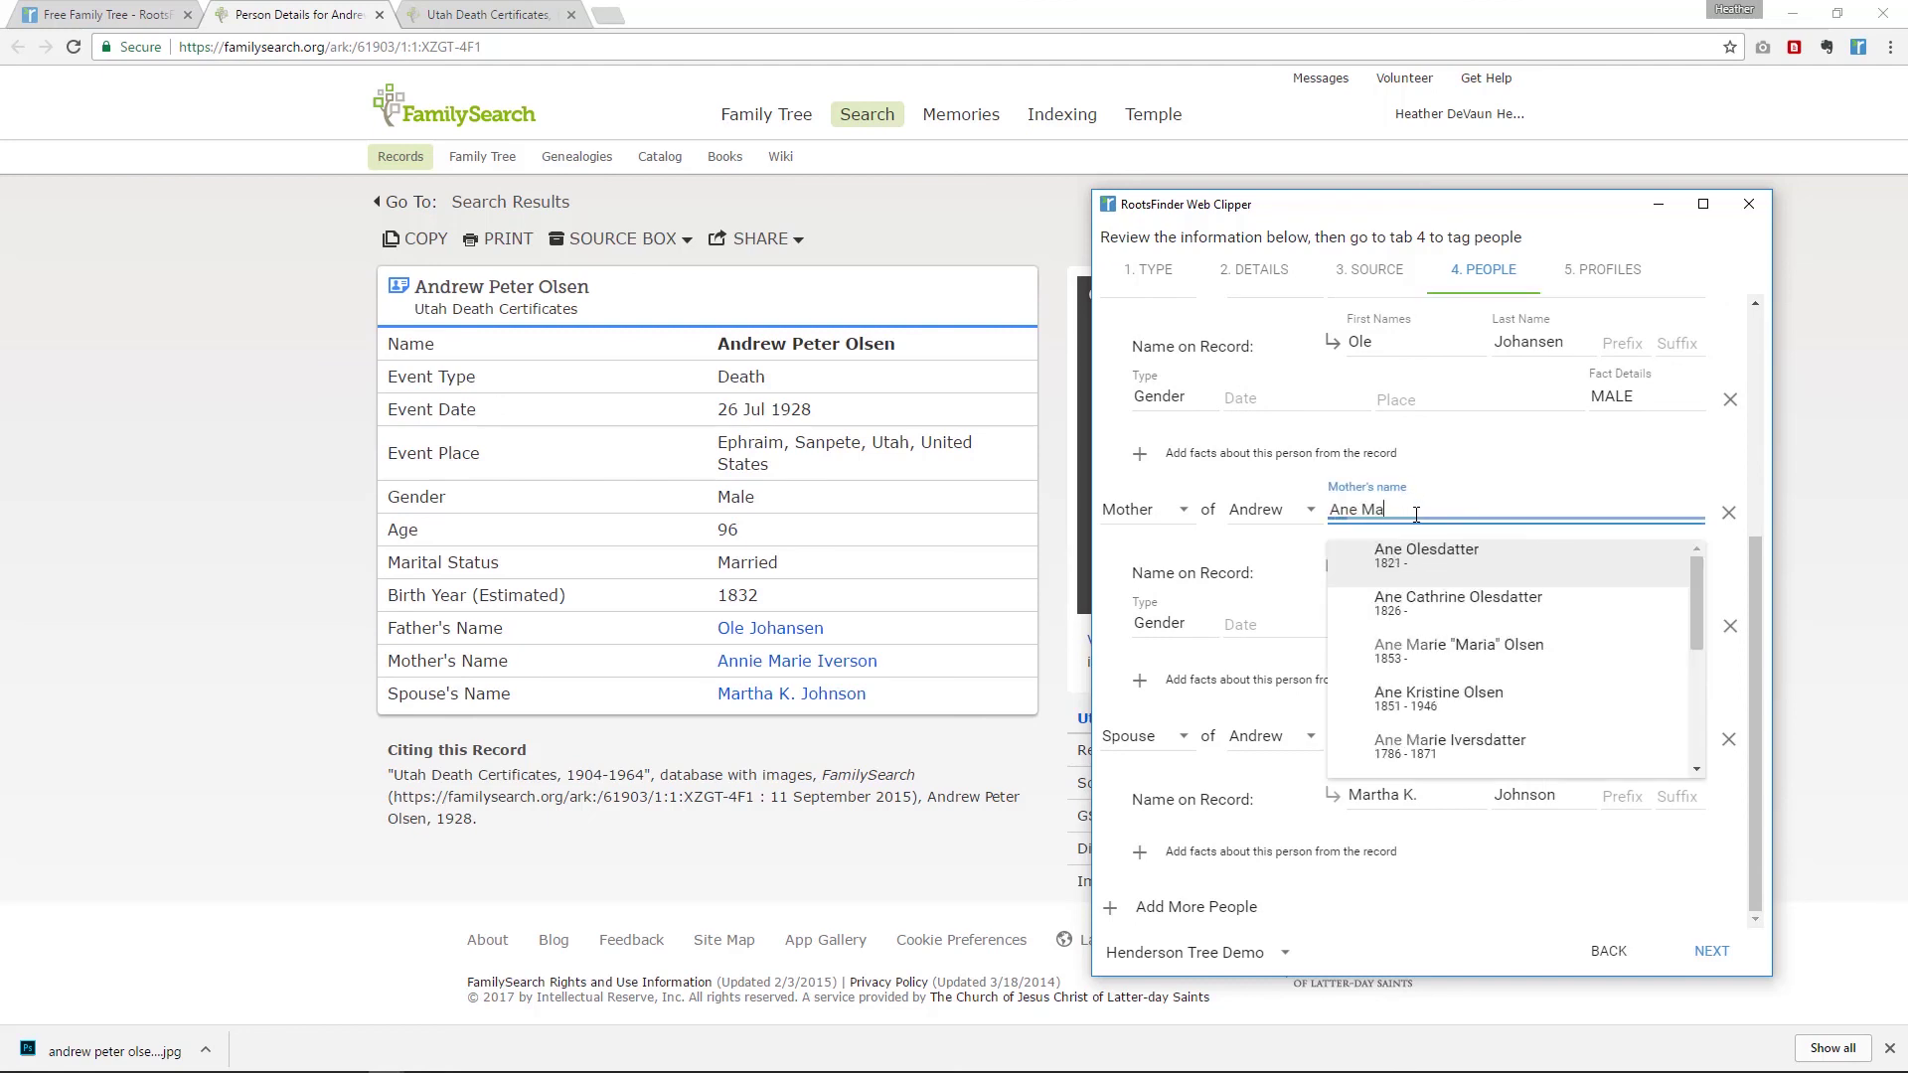
{"action": "left_click", "coordinate": [1441, 606]}
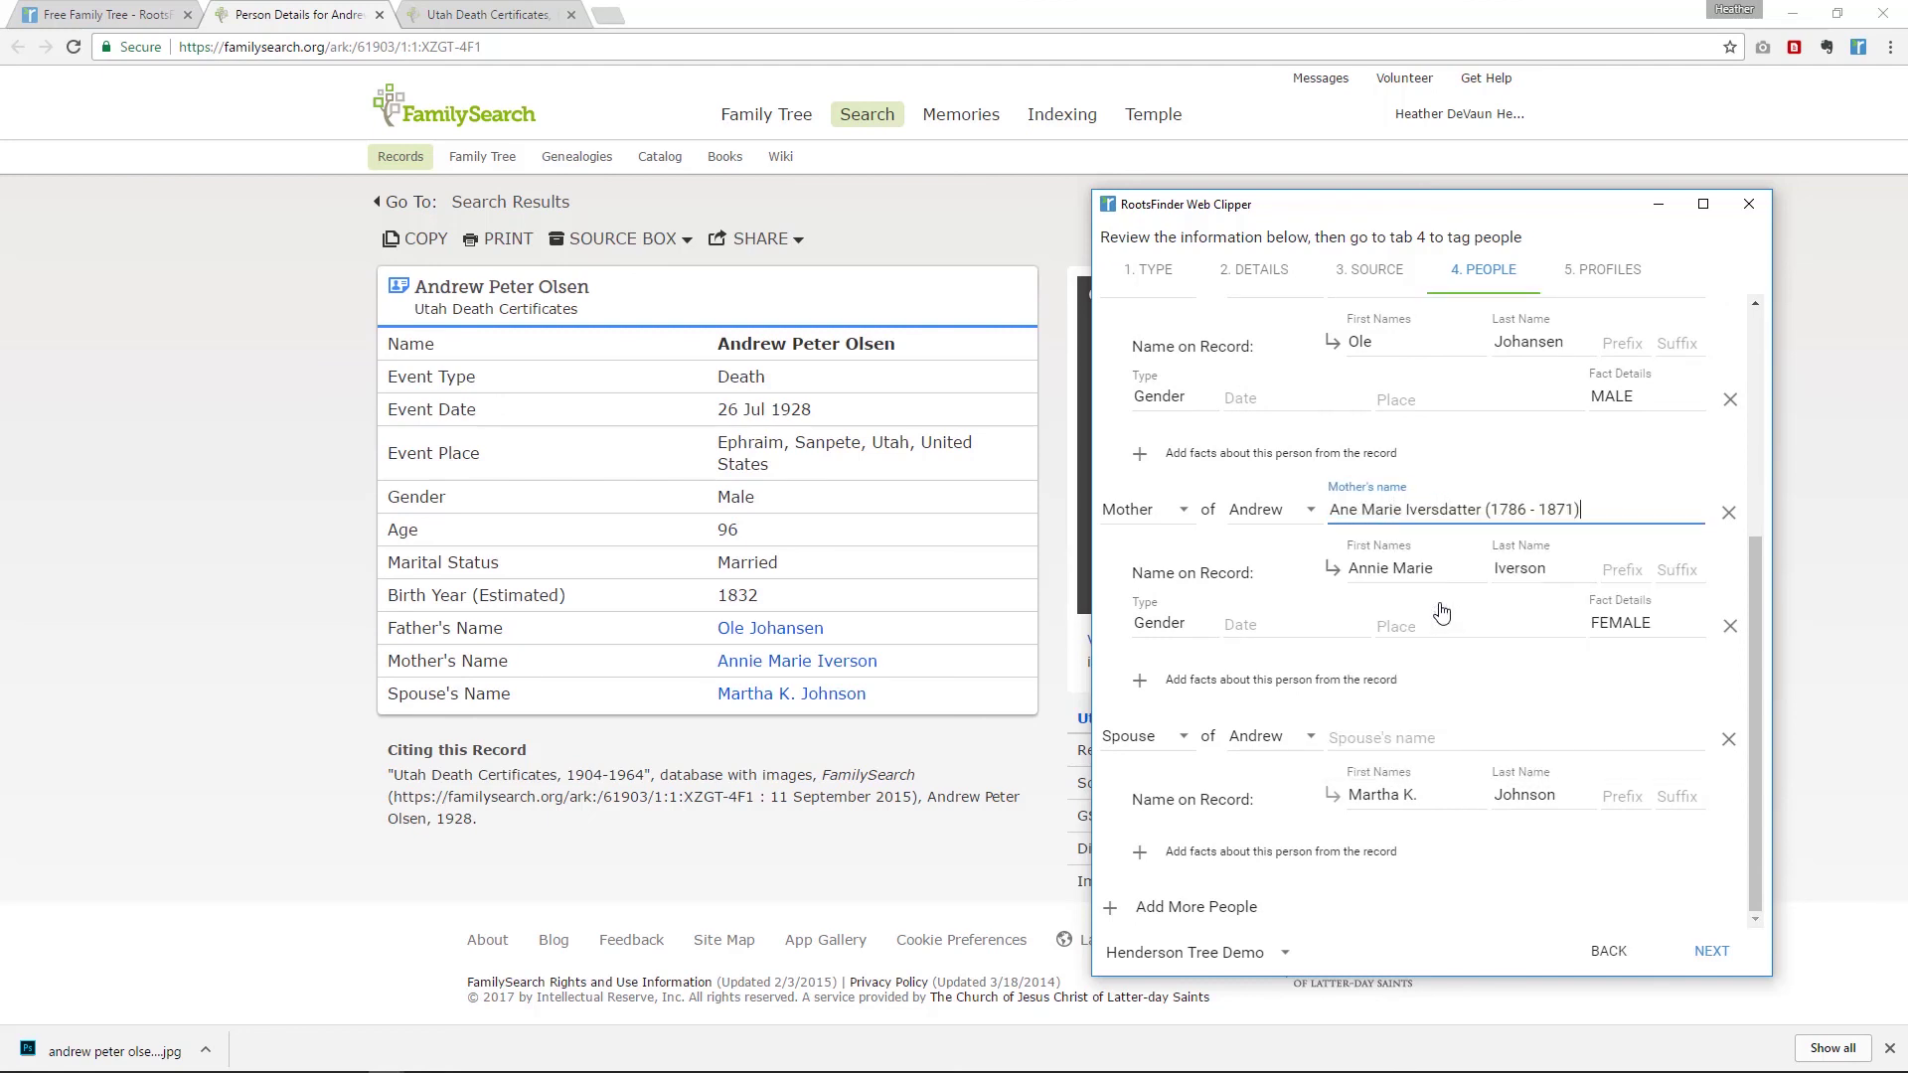
{"action": "left_click", "coordinate": [1448, 741]}
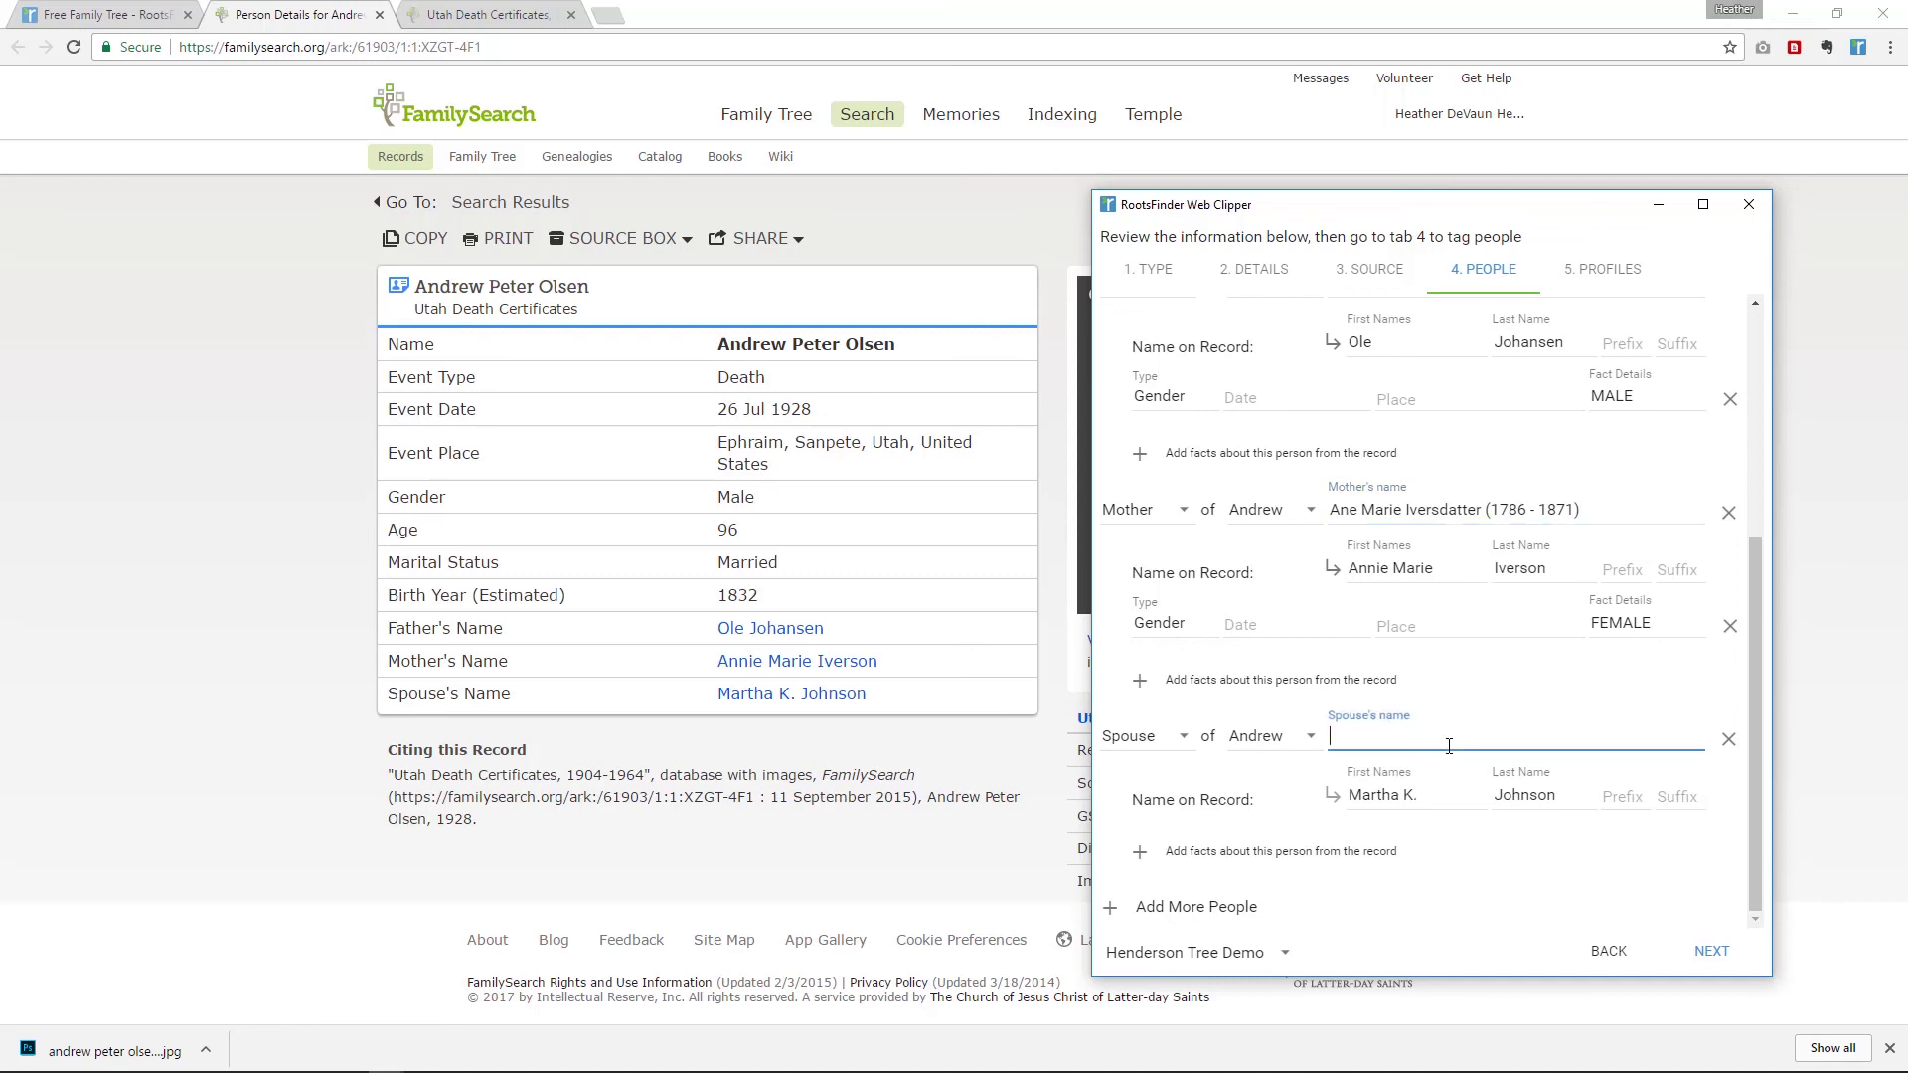
{"action": "type", "text": "Martha K"}
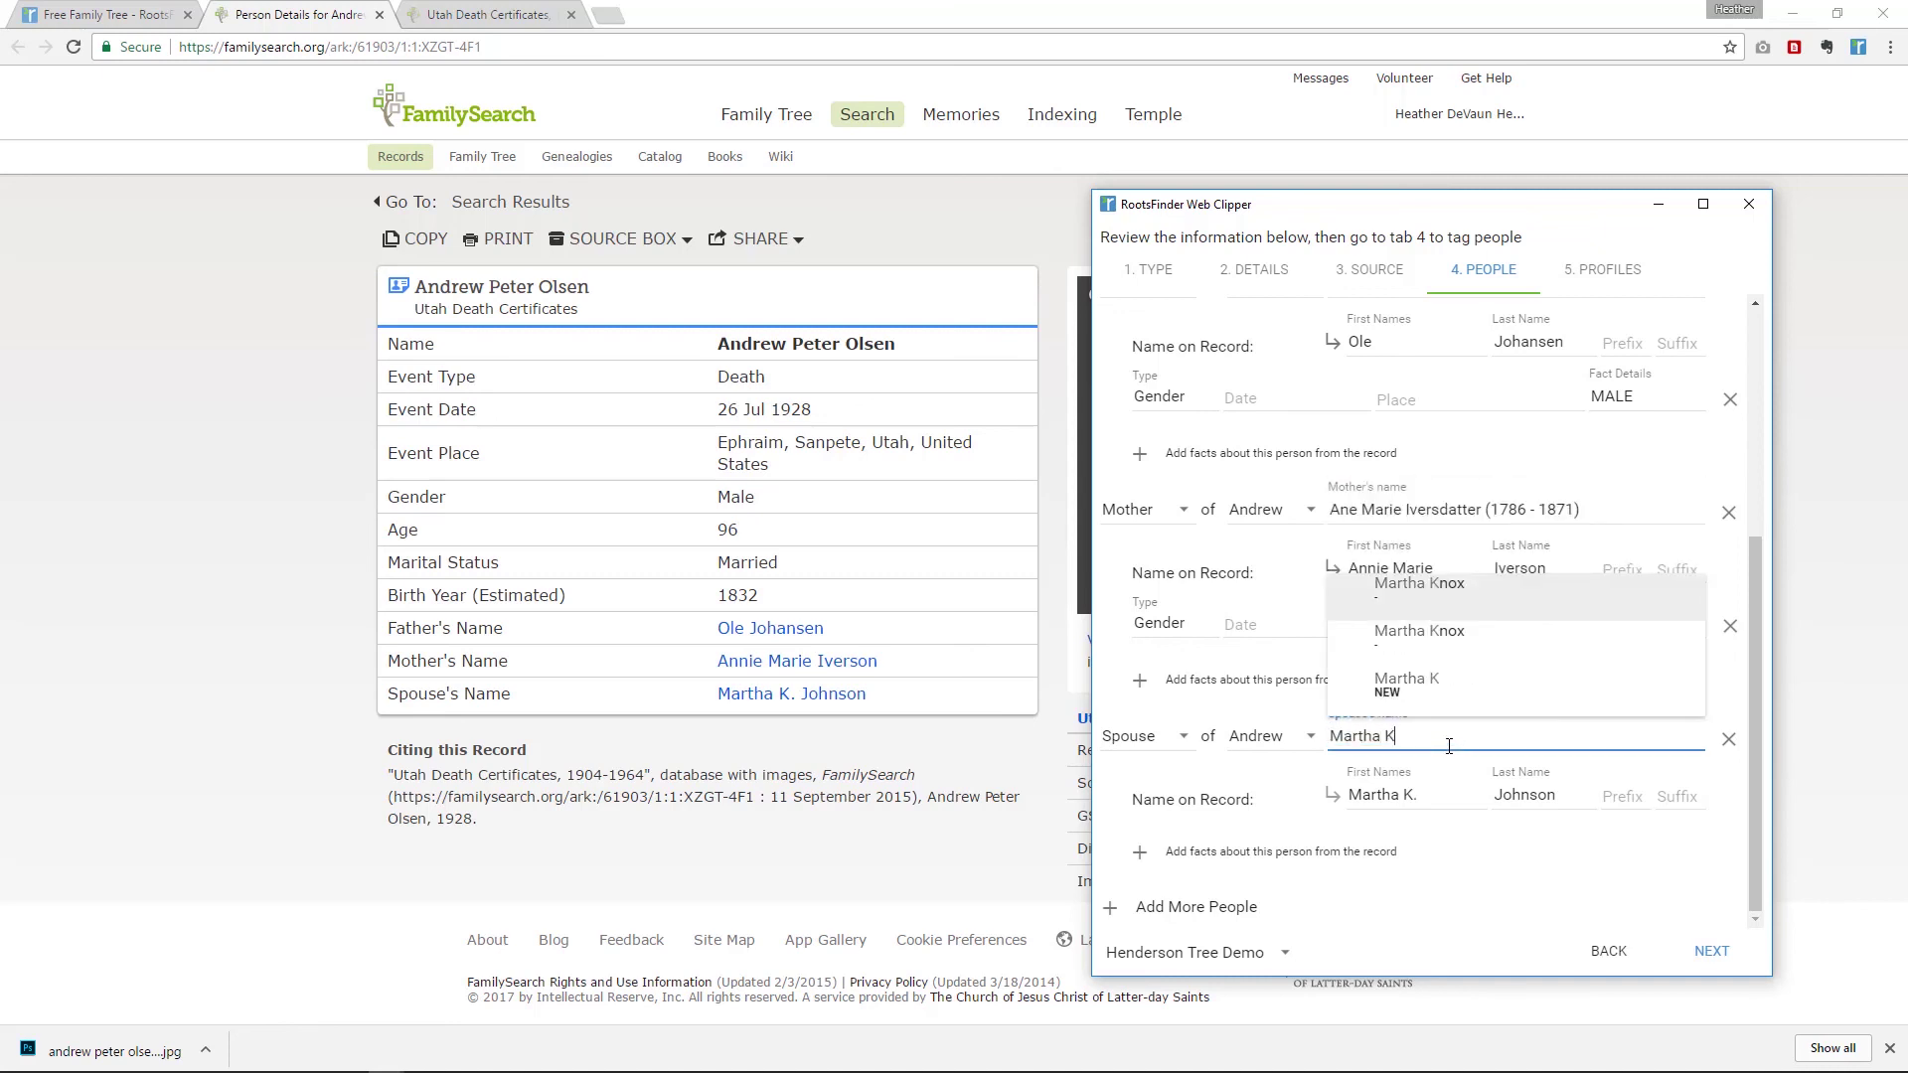
{"action": "key", "text": "BackSpace"}
{"action": "key", "text": "BackSpace"}
{"action": "key", "text": "BackSpace"}
{"action": "type", "text": "a Joh"}
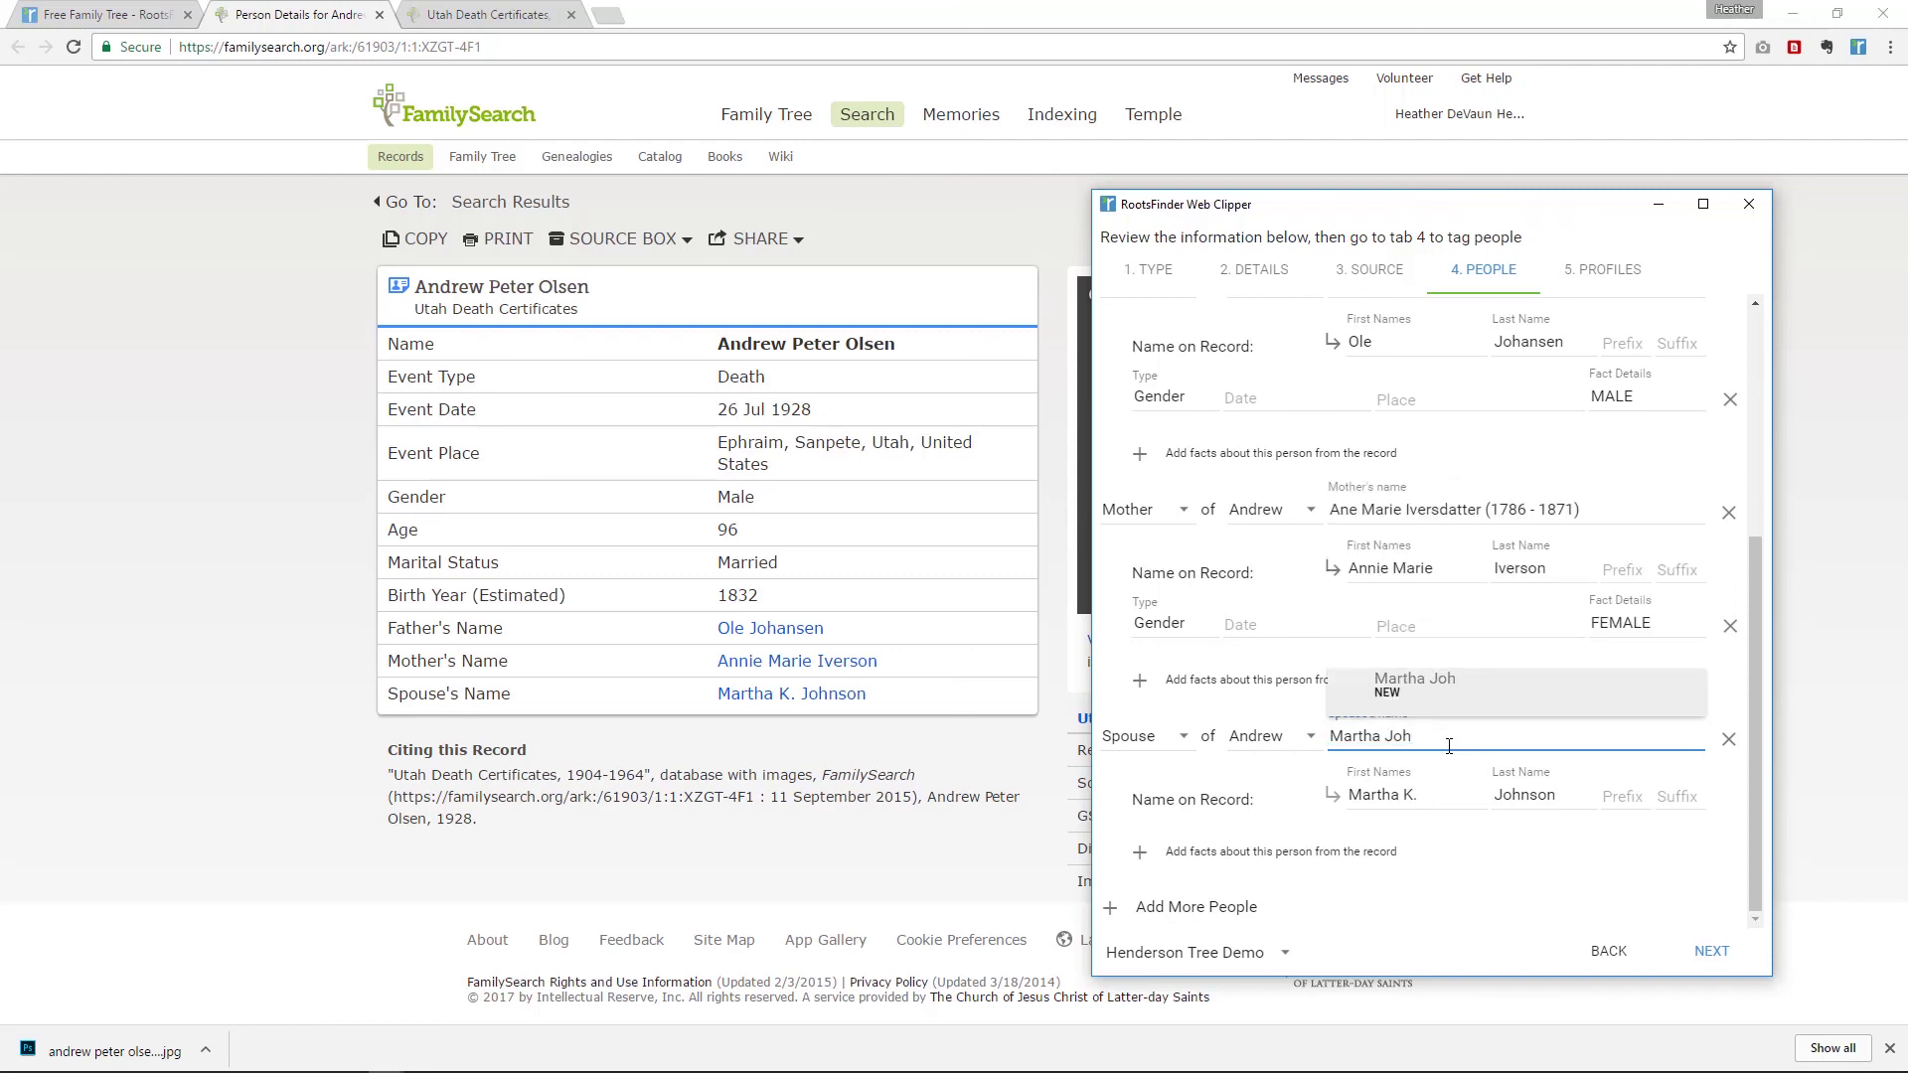
{"action": "key", "text": "BackSpace"}
{"action": "key", "text": "BackSpace"}
{"action": "key", "text": "BackSpace"}
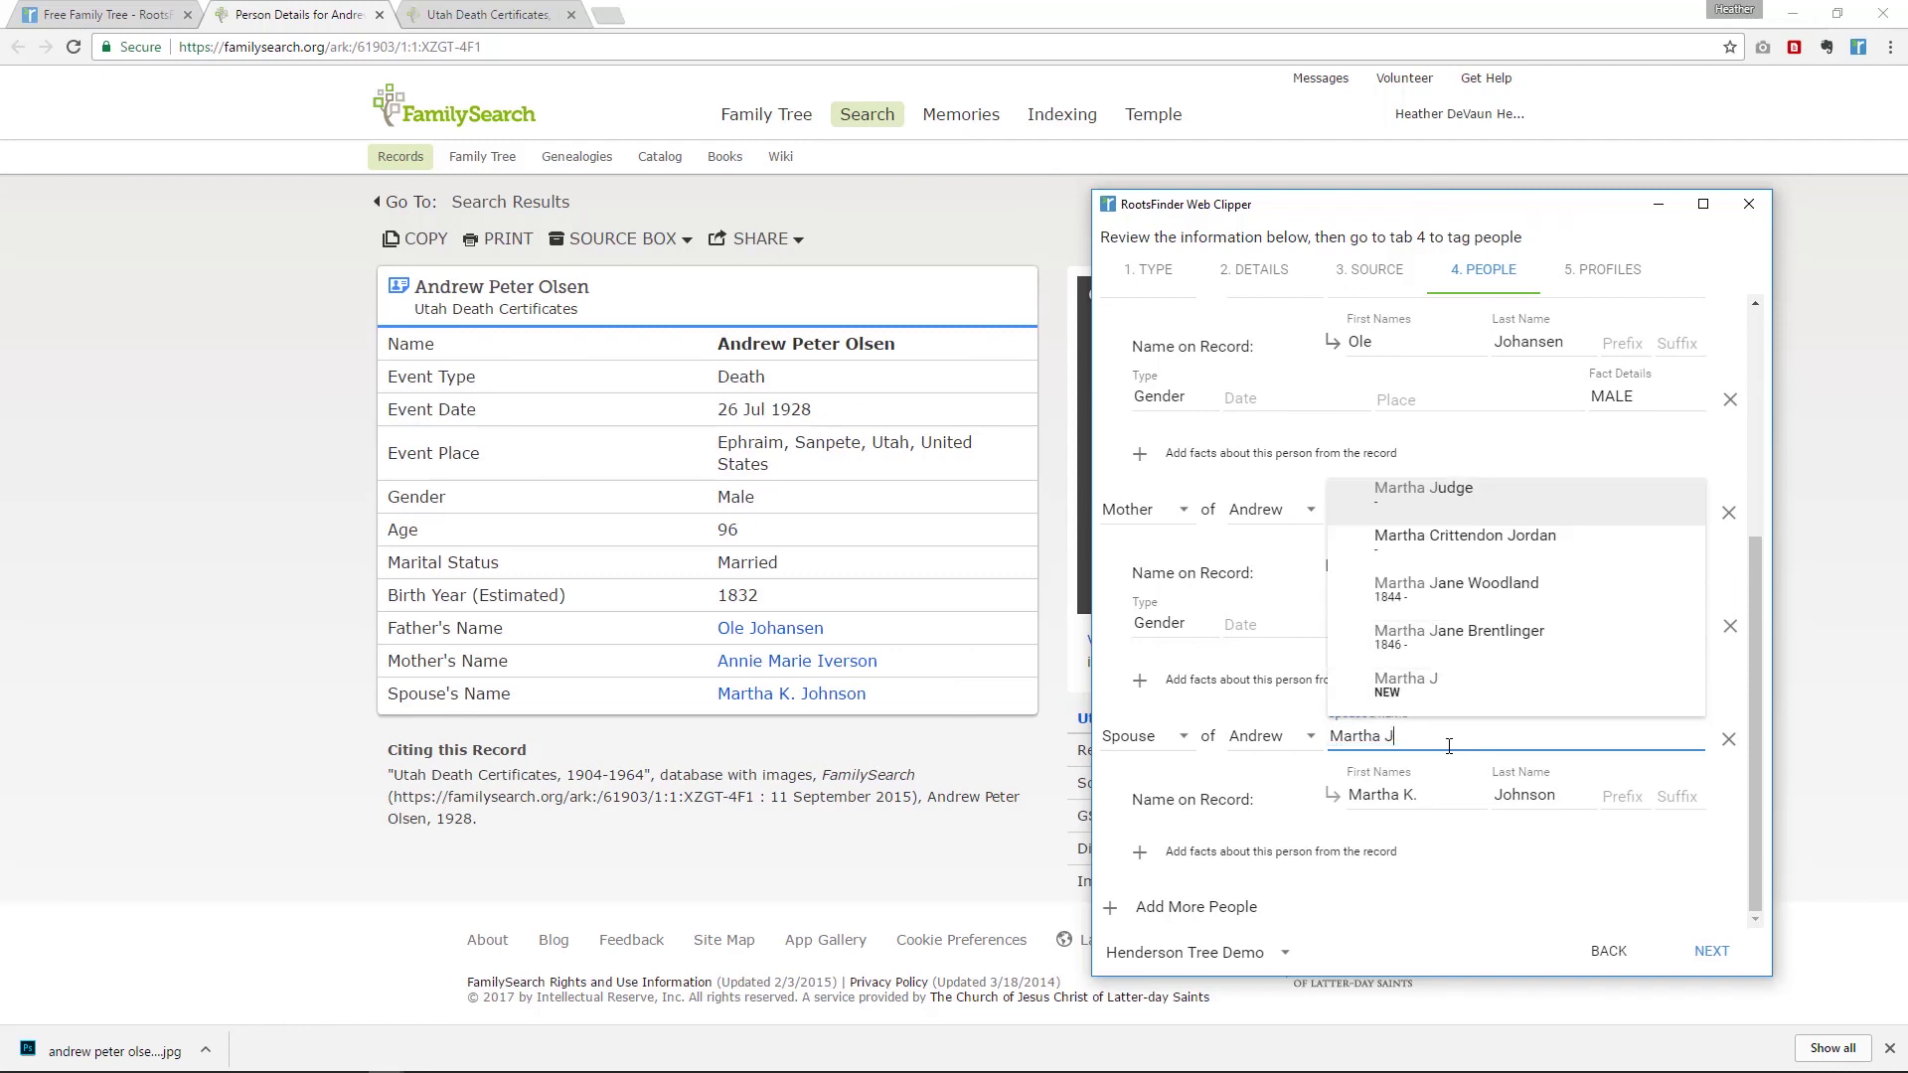
{"action": "type", "text": "K. Jojm"}
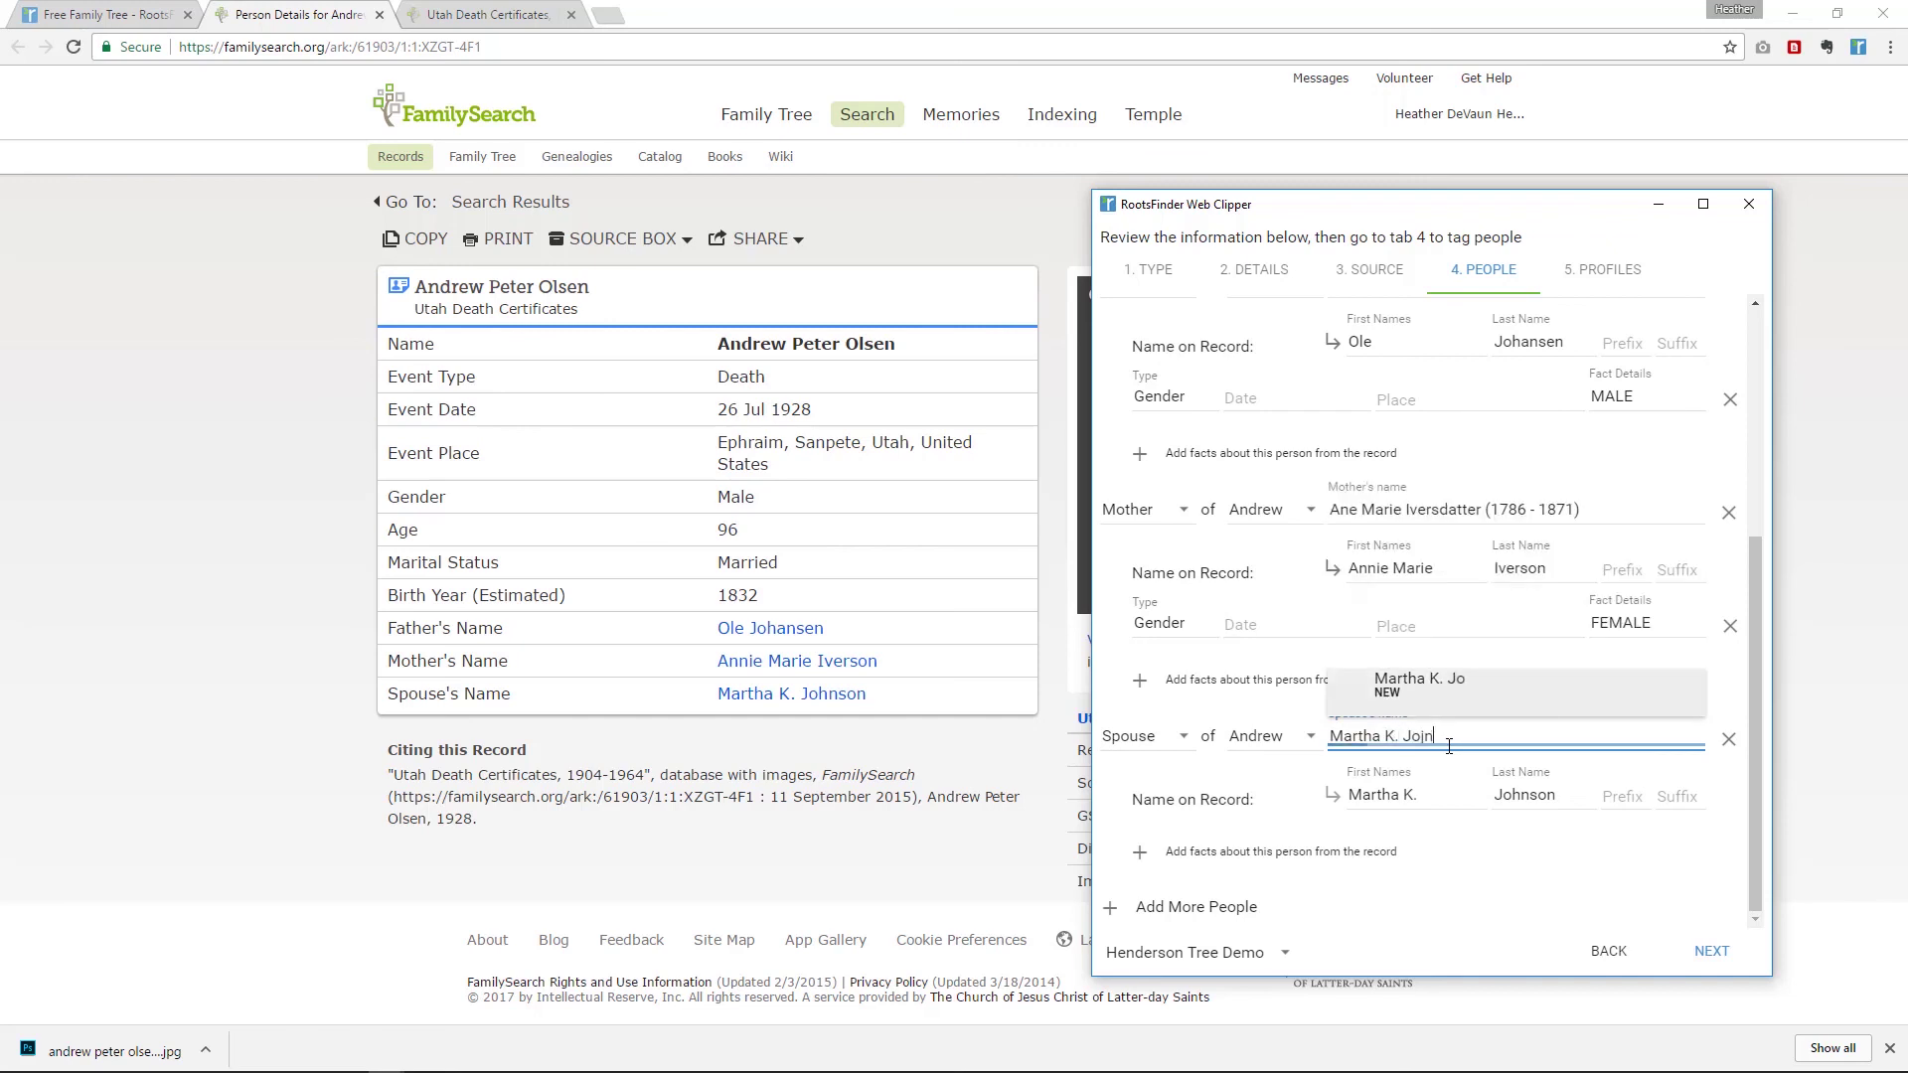
{"action": "key", "text": "BackSpace"}
{"action": "type", "text": "hnson"}
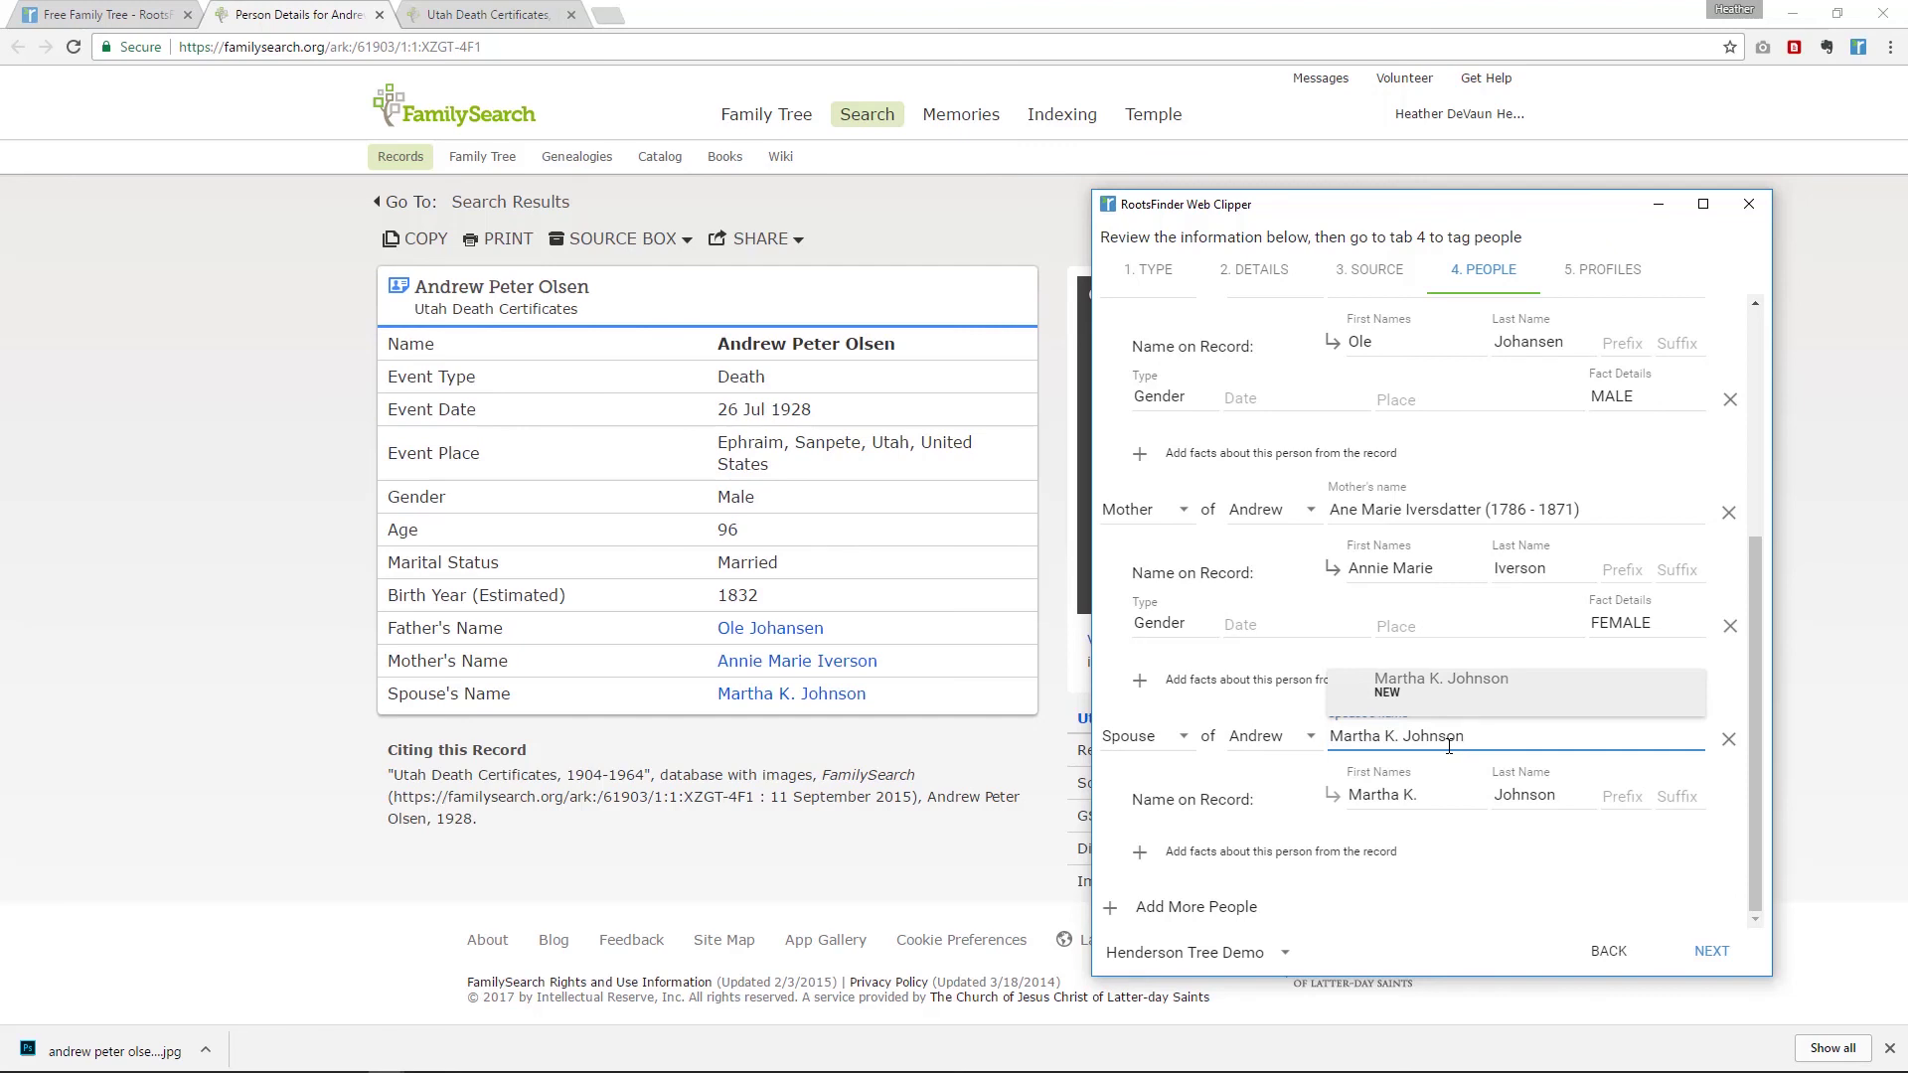
{"action": "left_click", "coordinate": [1470, 694]}
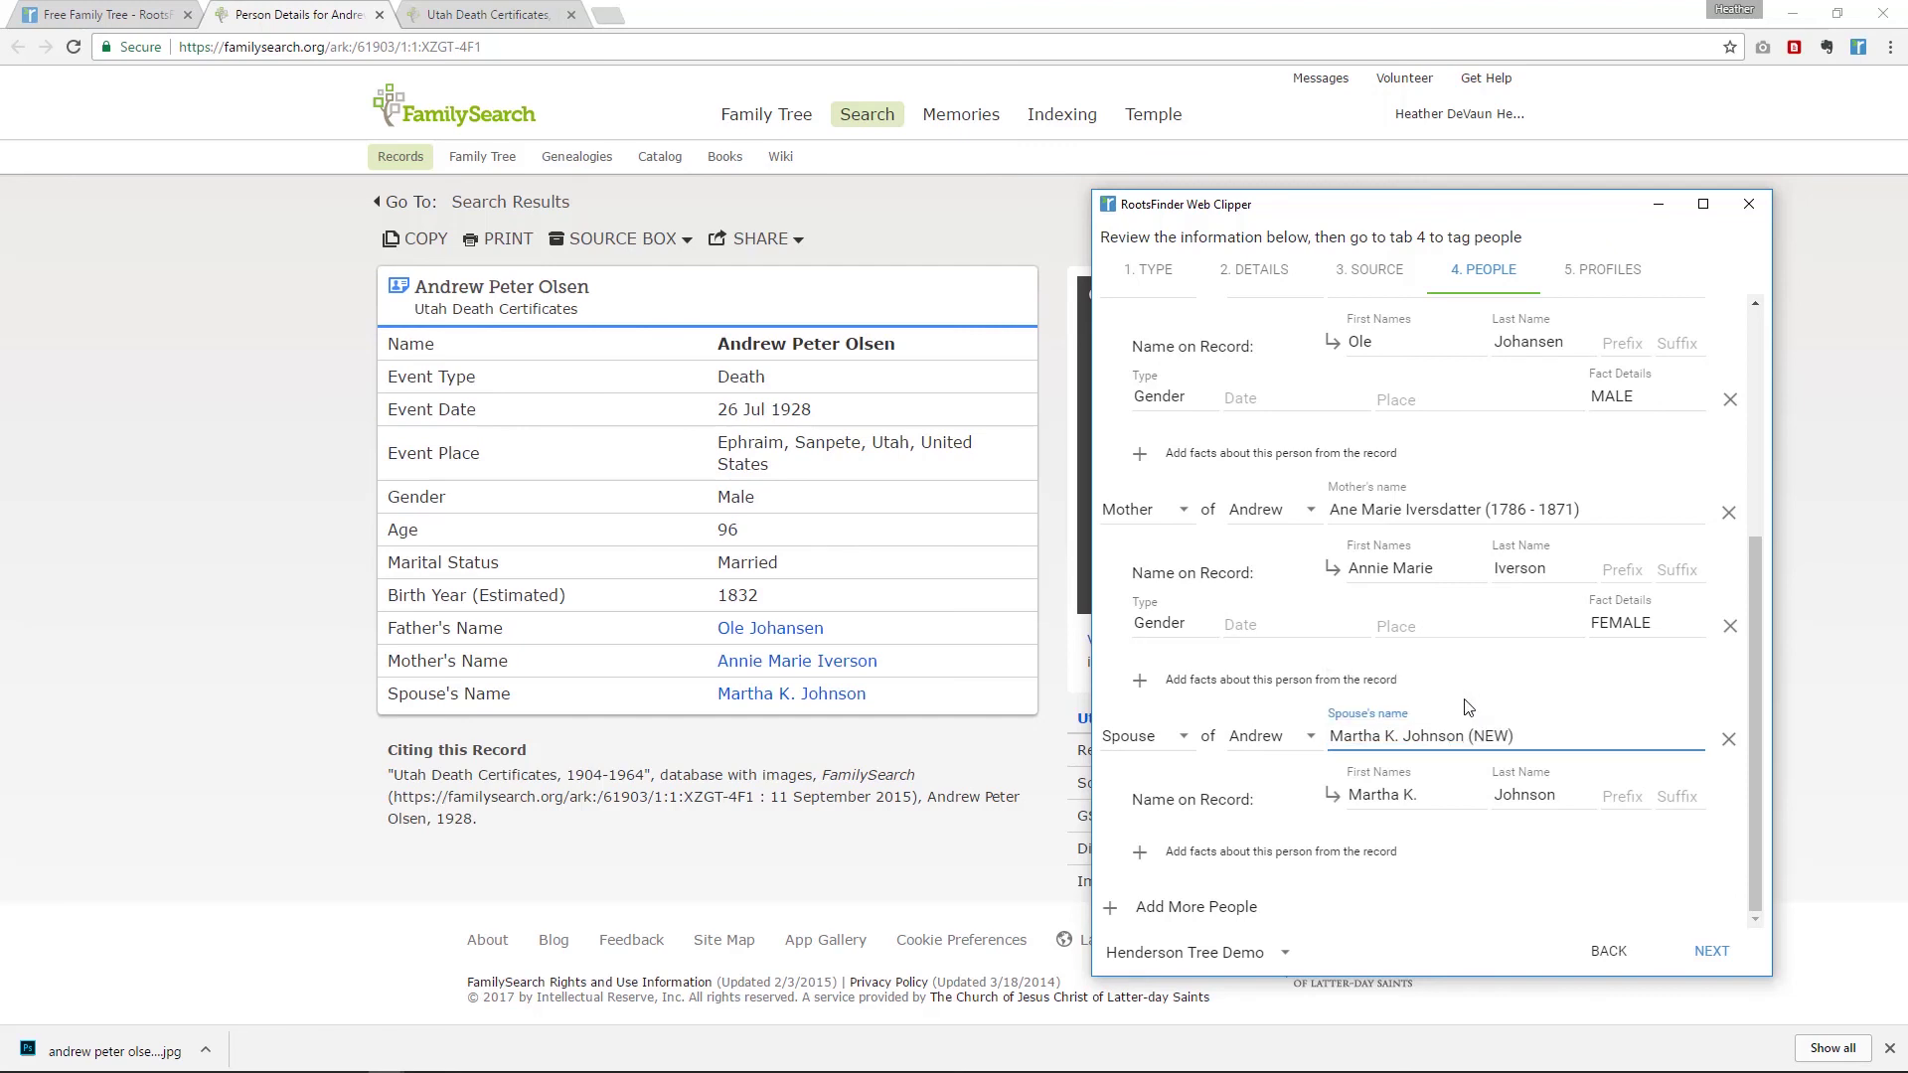
- Leave the profile update toggles off and save the clipped death record to the tree
{"action": "left_click", "coordinate": [1709, 952]}
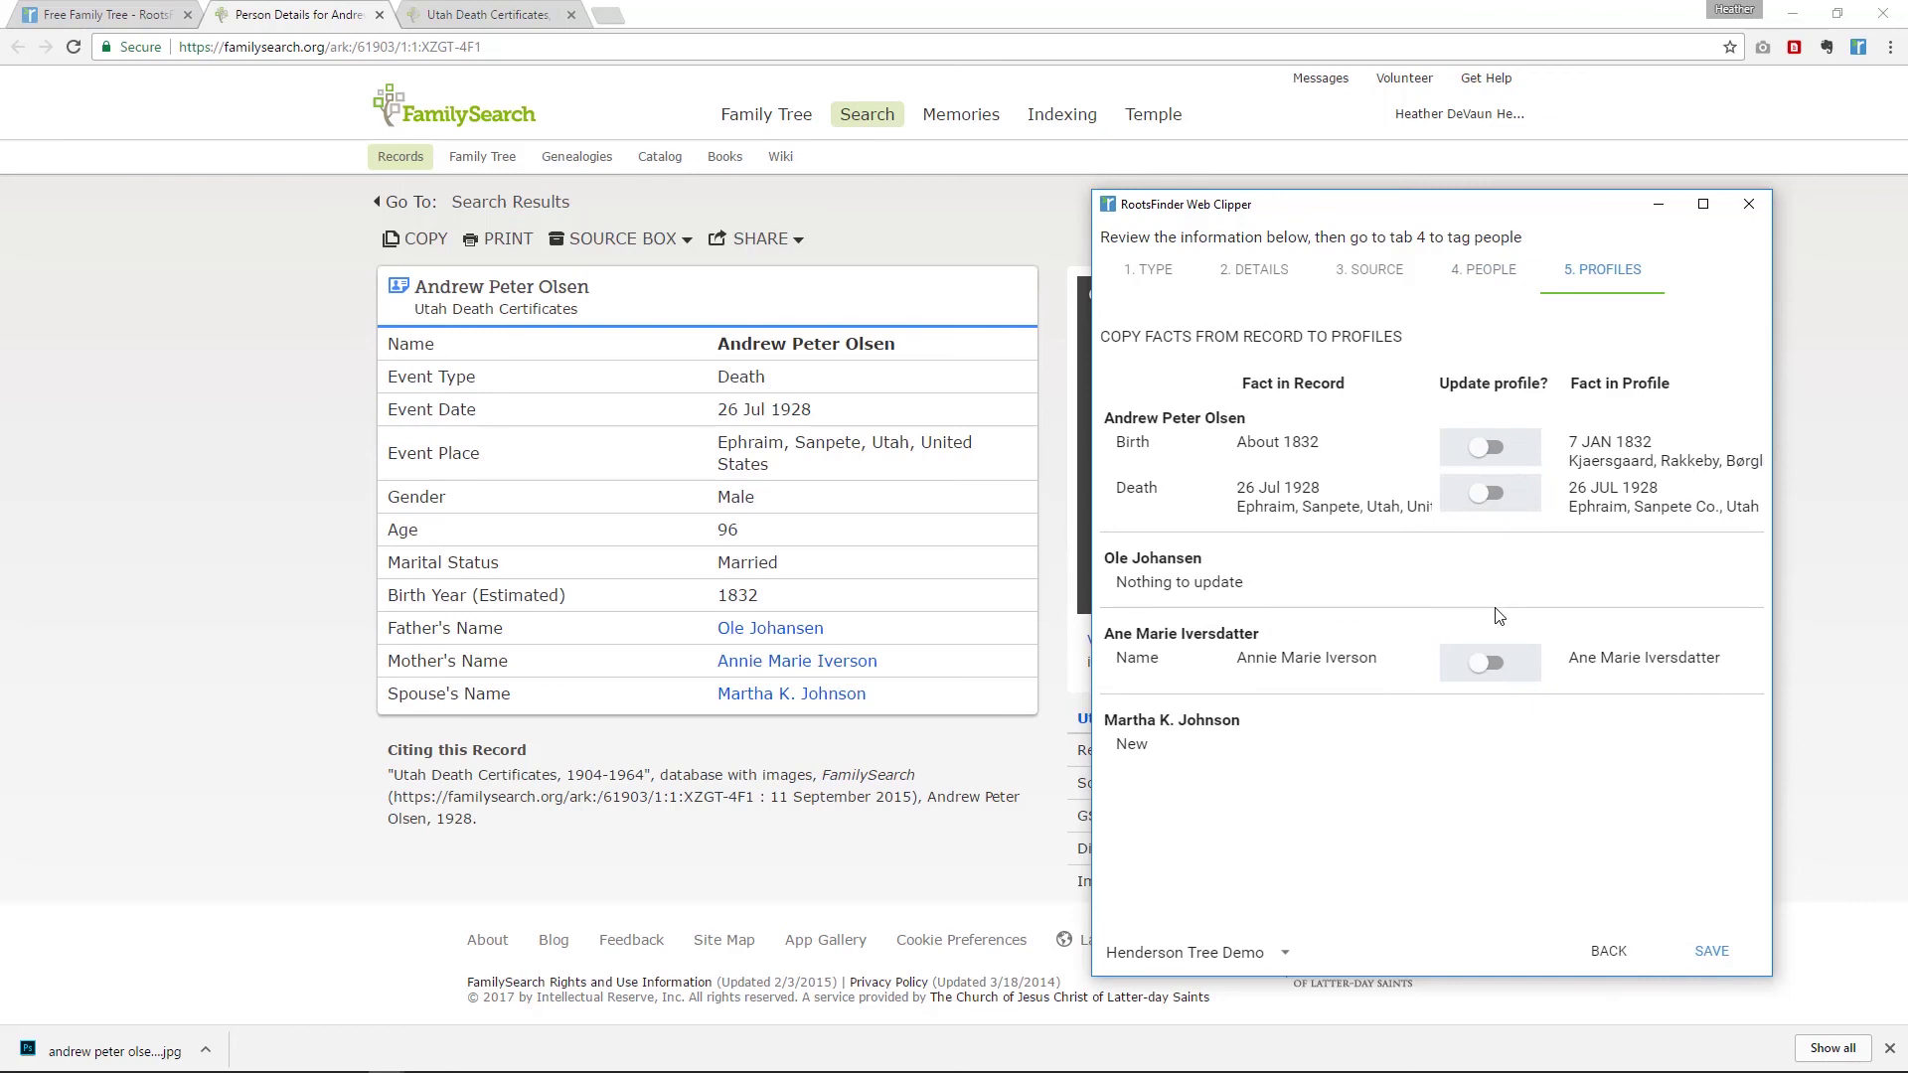
{"action": "left_click", "coordinate": [1711, 952]}
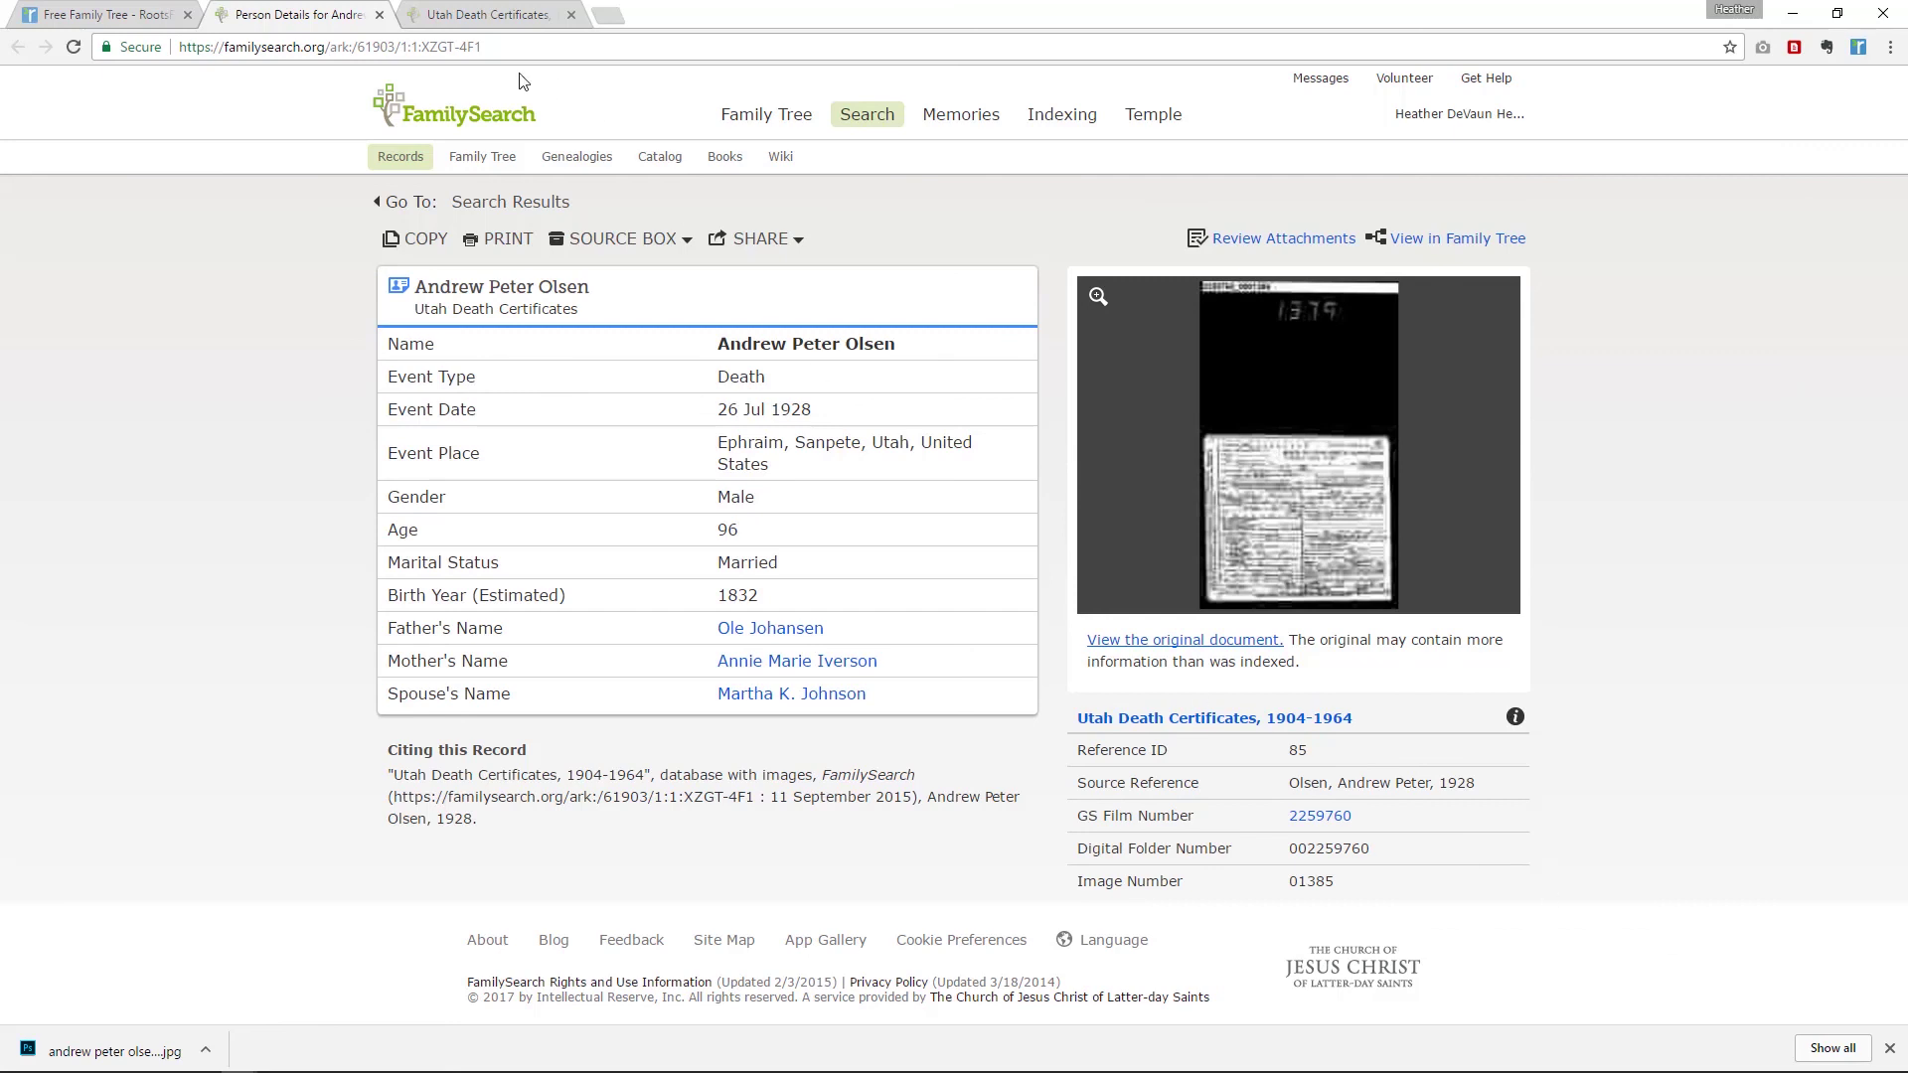
{"action": "left_click", "coordinate": [117, 19]}
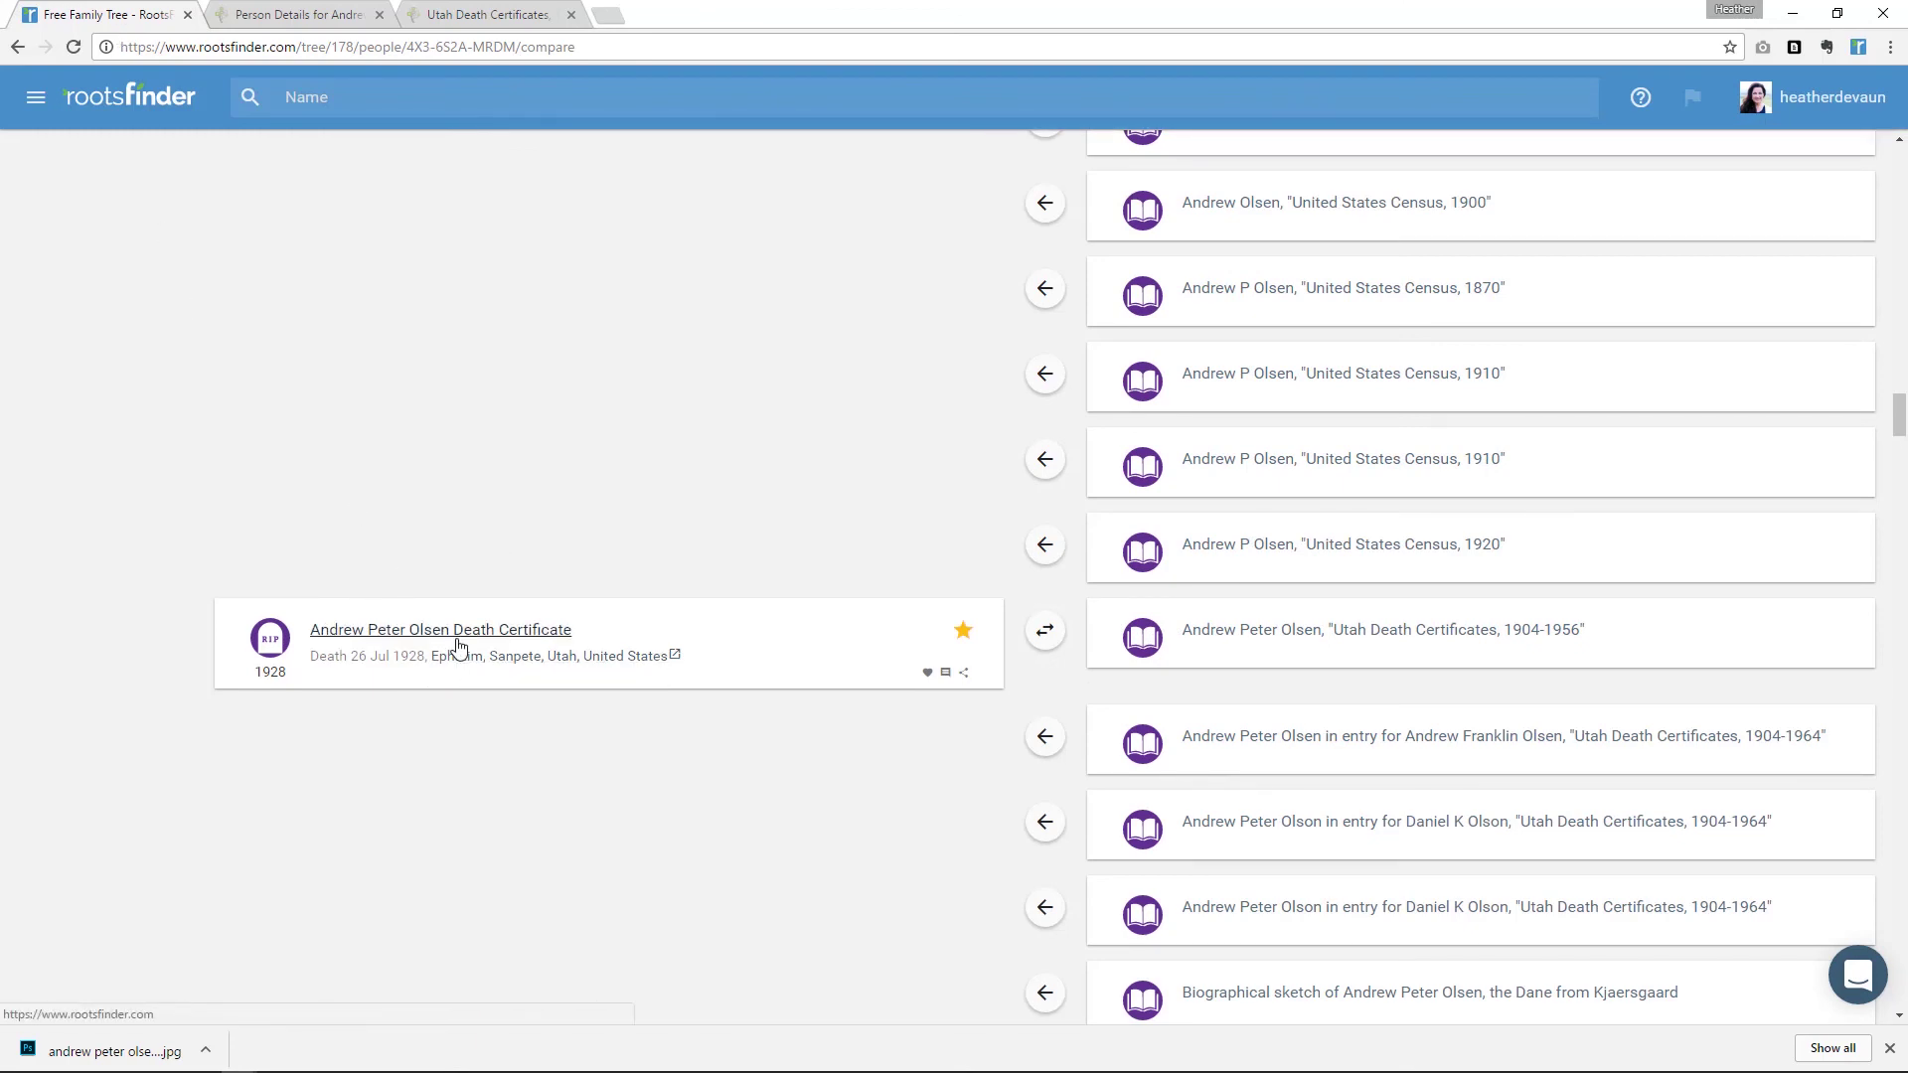
{"action": "left_click", "coordinate": [457, 643]}
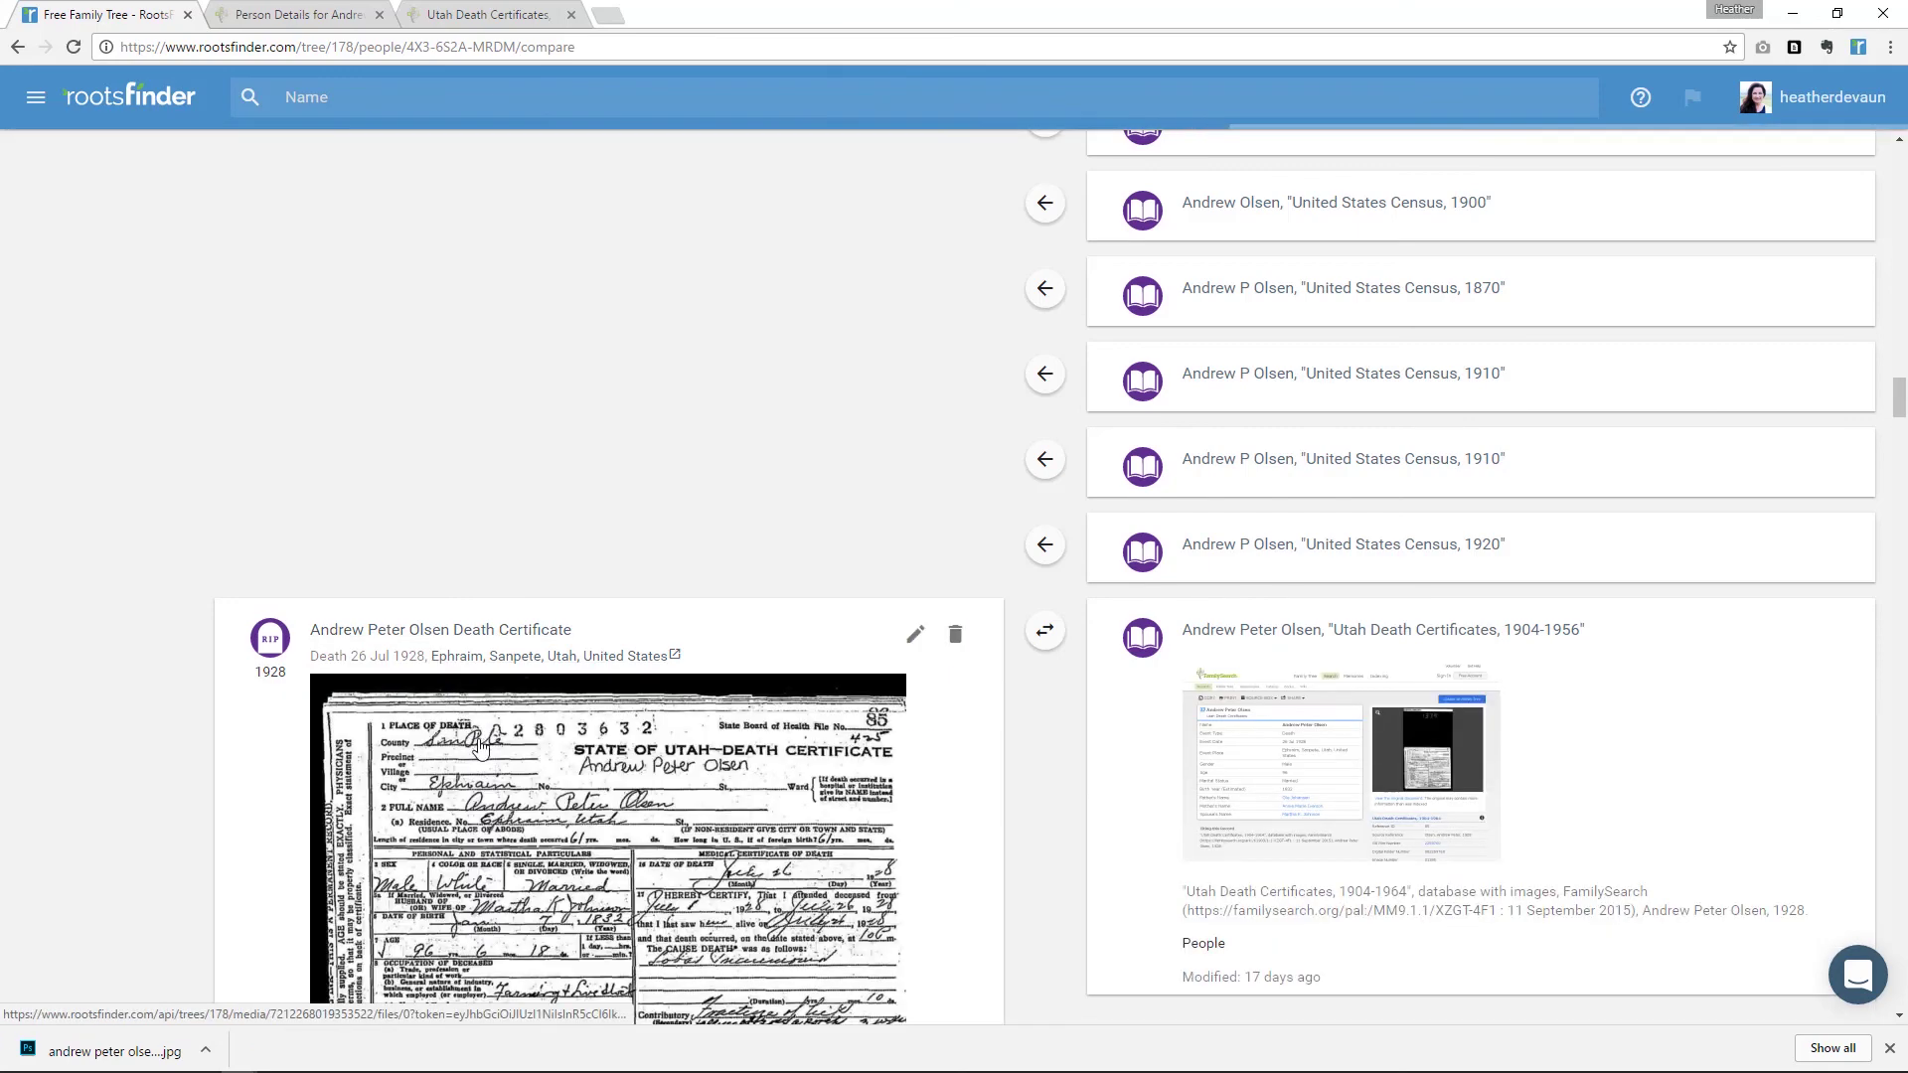
{"action": "scroll", "coordinate": [477, 766], "scroll_direction": "down", "scroll_amount": 1}
{"action": "scroll", "coordinate": [492, 768], "scroll_direction": "down", "scroll_amount": 5}
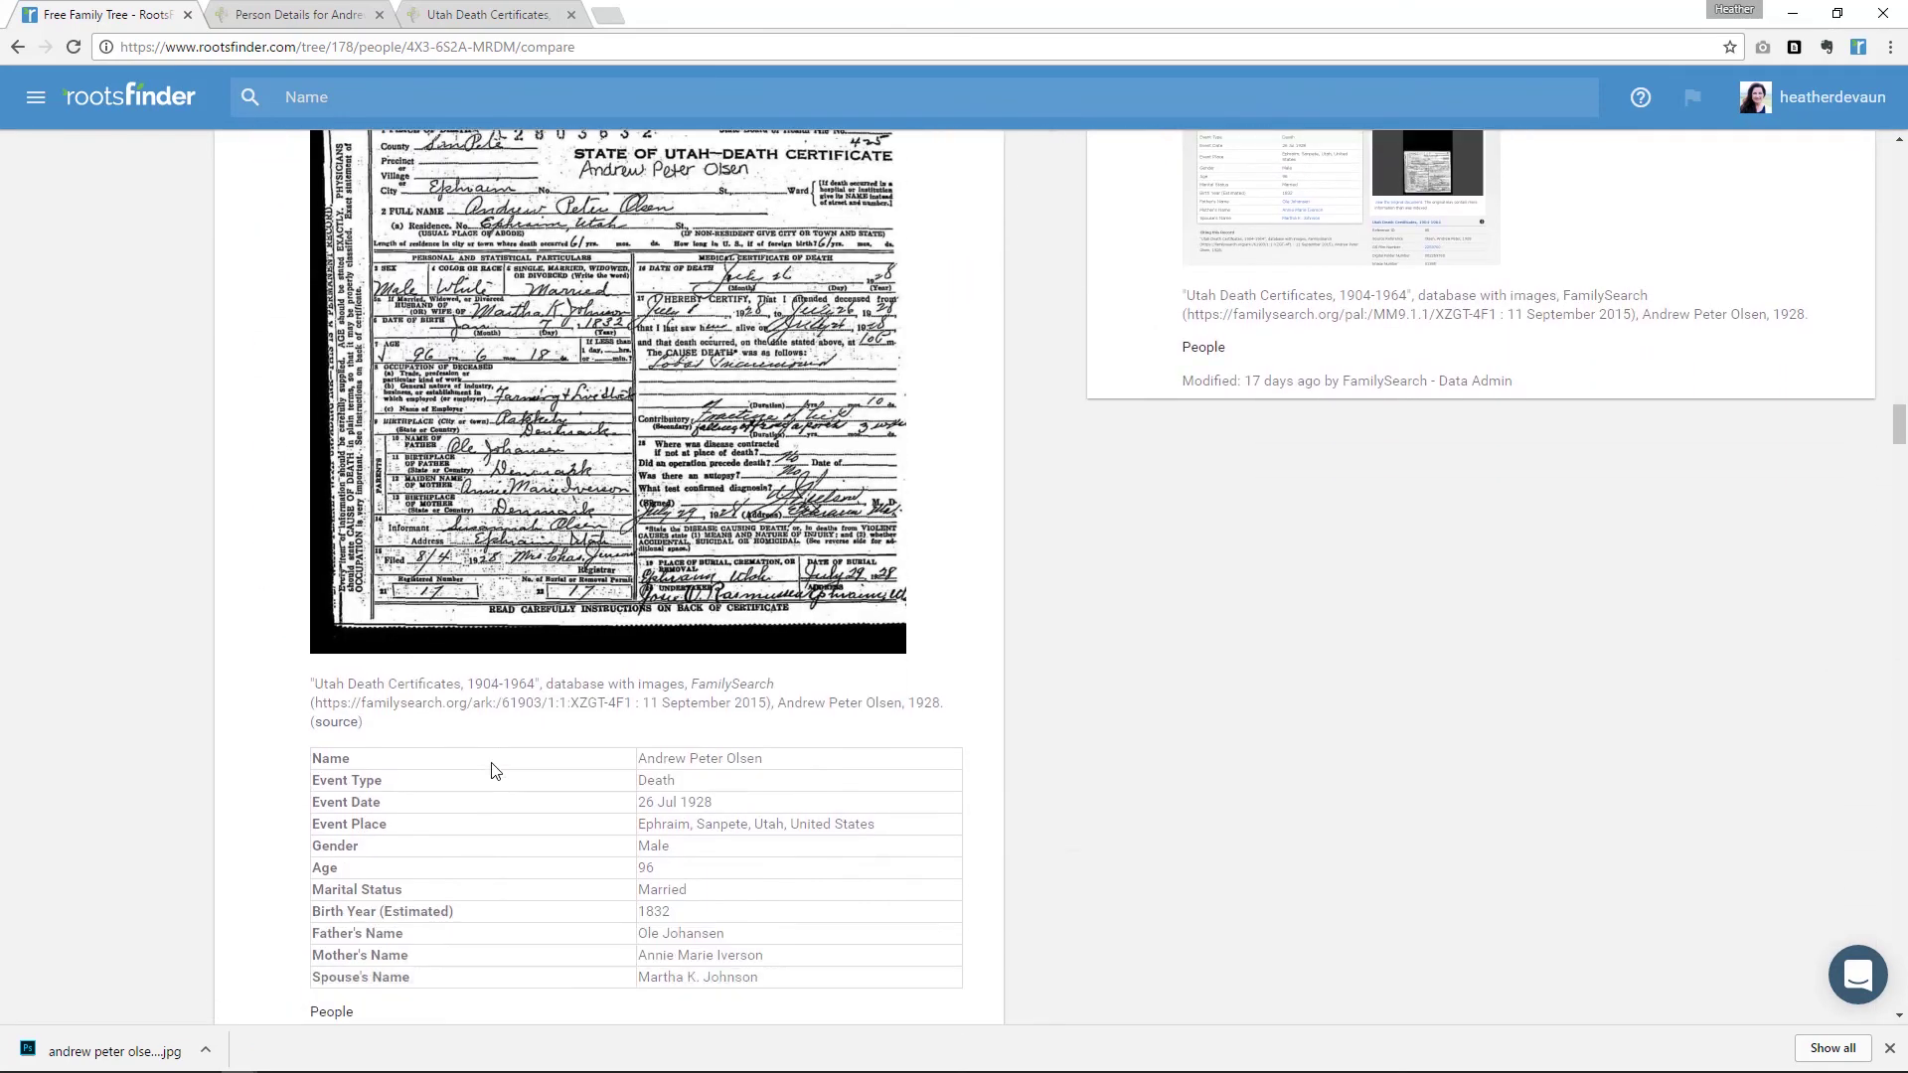
{"action": "scroll", "coordinate": [493, 770], "scroll_direction": "up", "scroll_amount": 3}
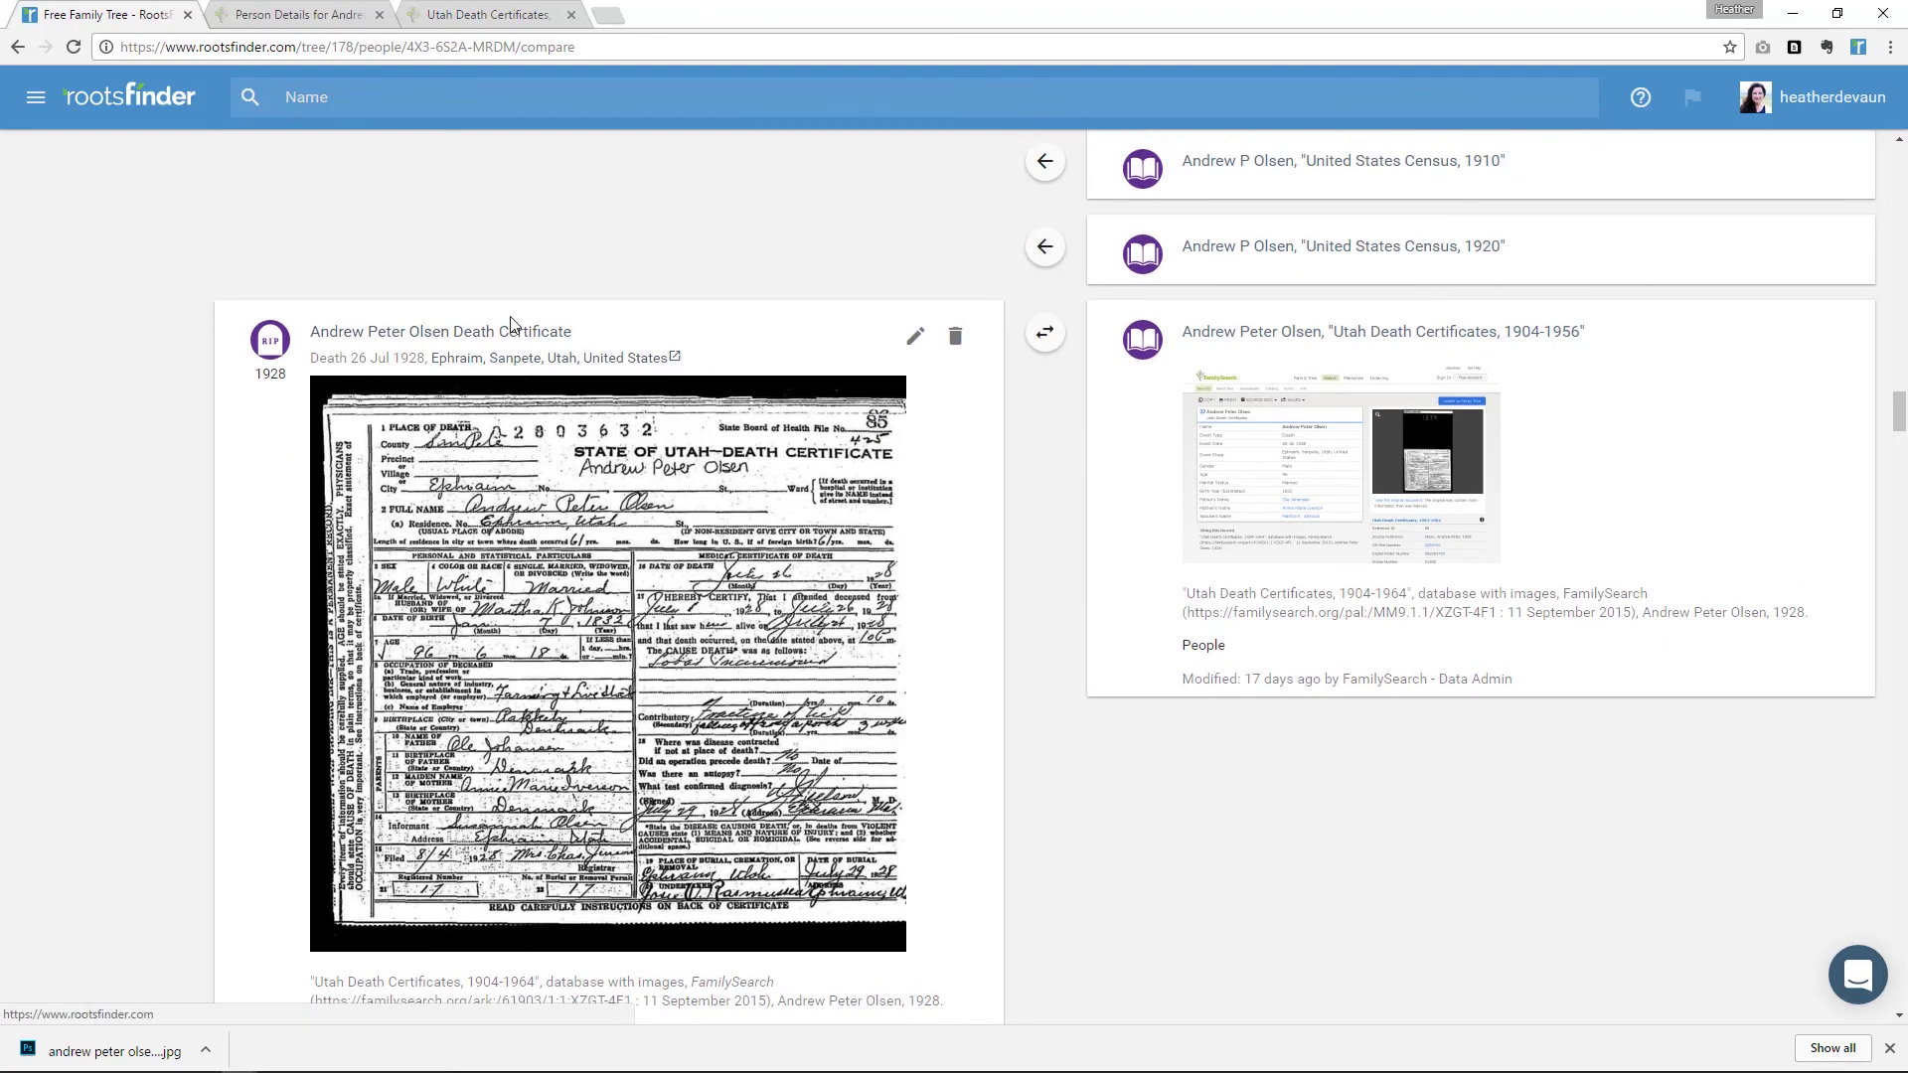
{"action": "left_click", "coordinate": [513, 335]}
{"action": "scroll", "coordinate": [660, 426], "scroll_direction": "down", "scroll_amount": 9}
- Scroll past Notes and Stories to view both records' Media sections side by side
{"action": "scroll", "coordinate": [1025, 731], "scroll_direction": "down", "scroll_amount": 10}
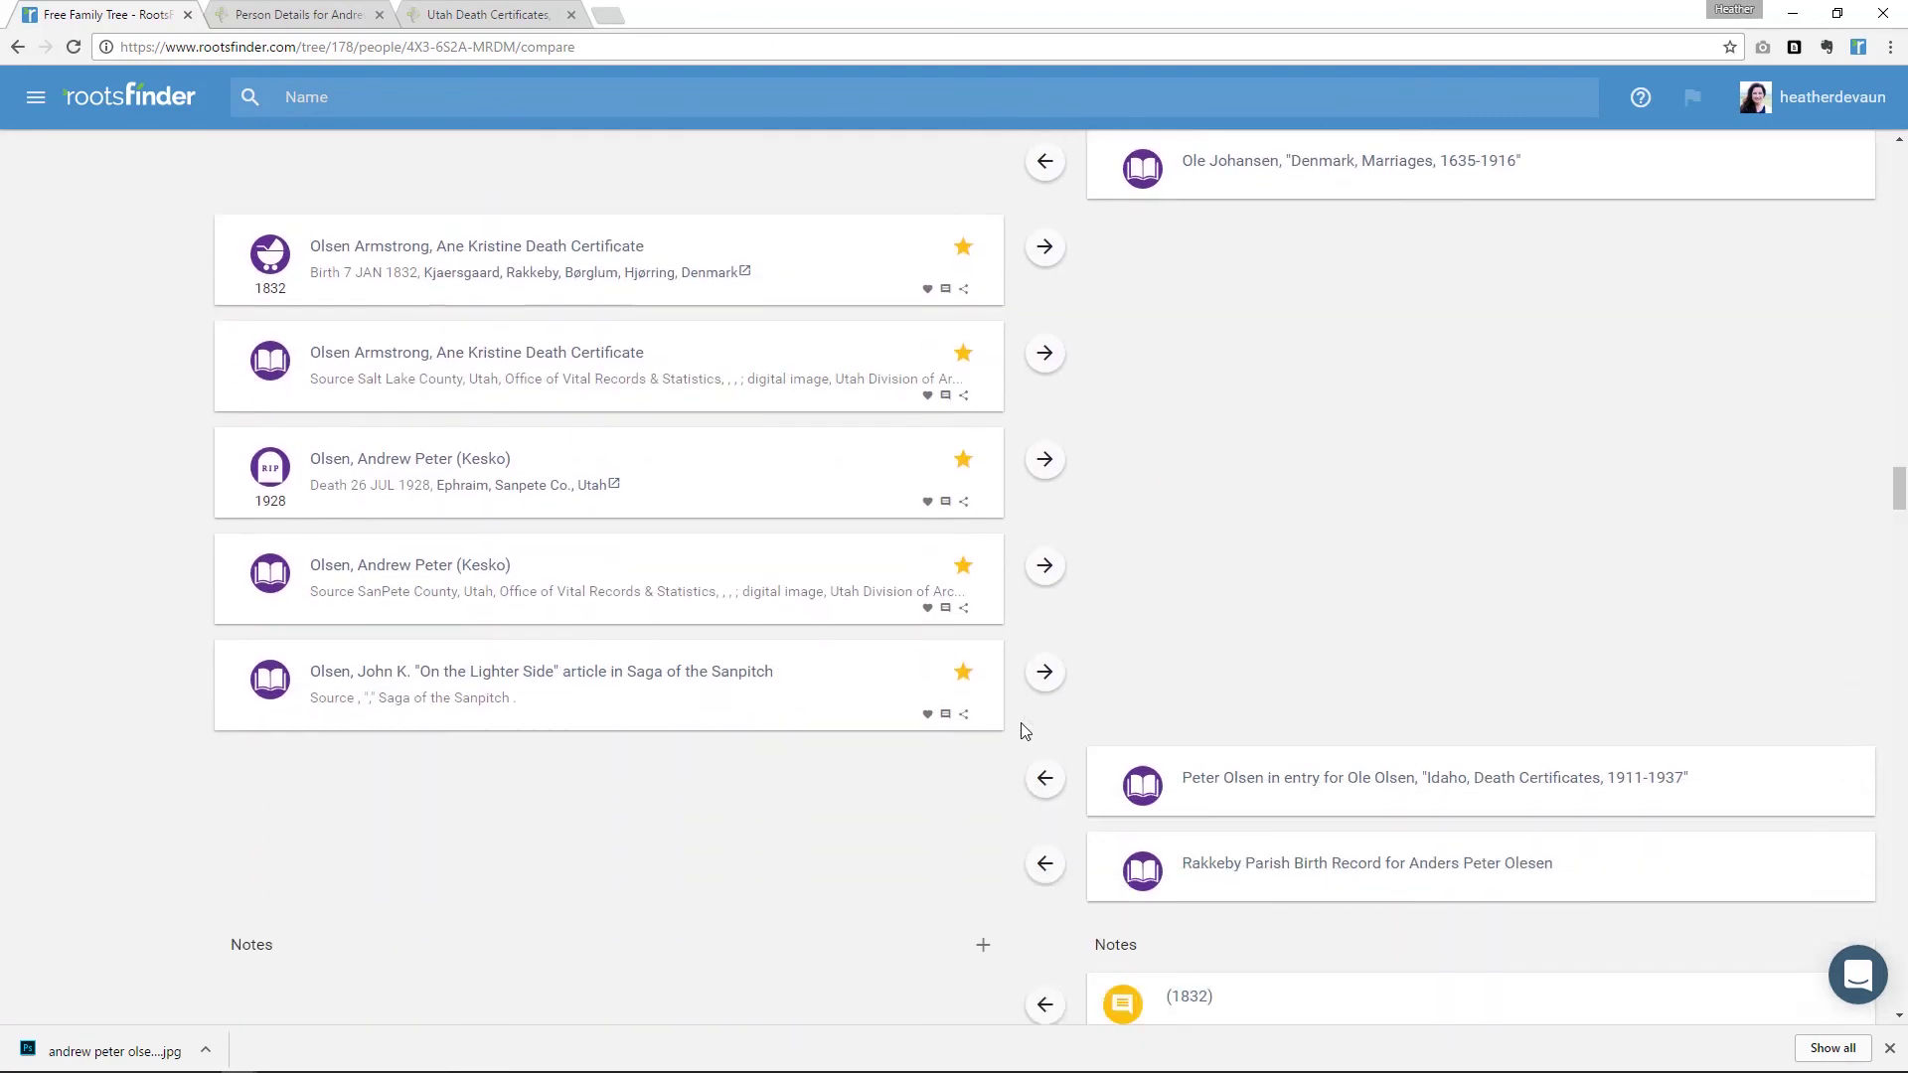
{"action": "scroll", "coordinate": [1022, 730], "scroll_direction": "down", "scroll_amount": 1}
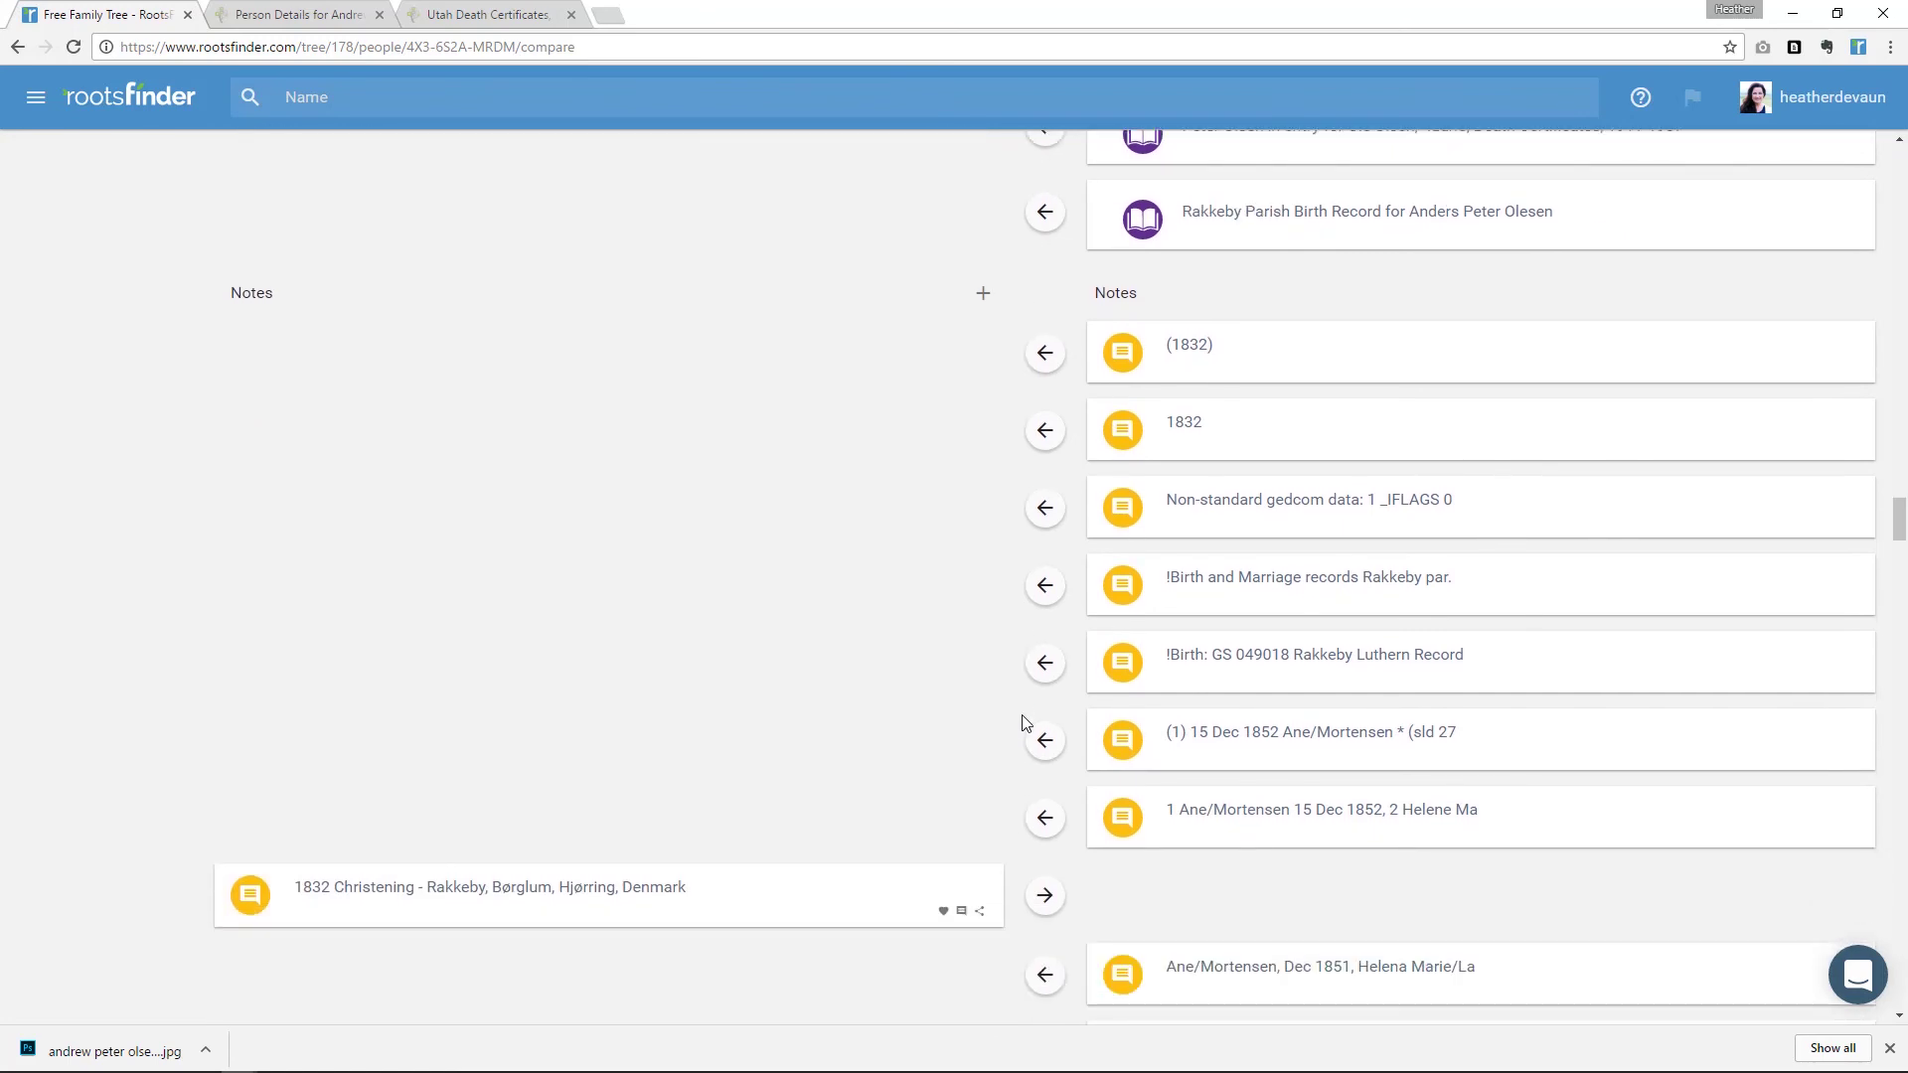
{"action": "scroll", "coordinate": [1026, 703], "scroll_direction": "down", "scroll_amount": 2}
{"action": "scroll", "coordinate": [1028, 736], "scroll_direction": "down", "scroll_amount": 2}
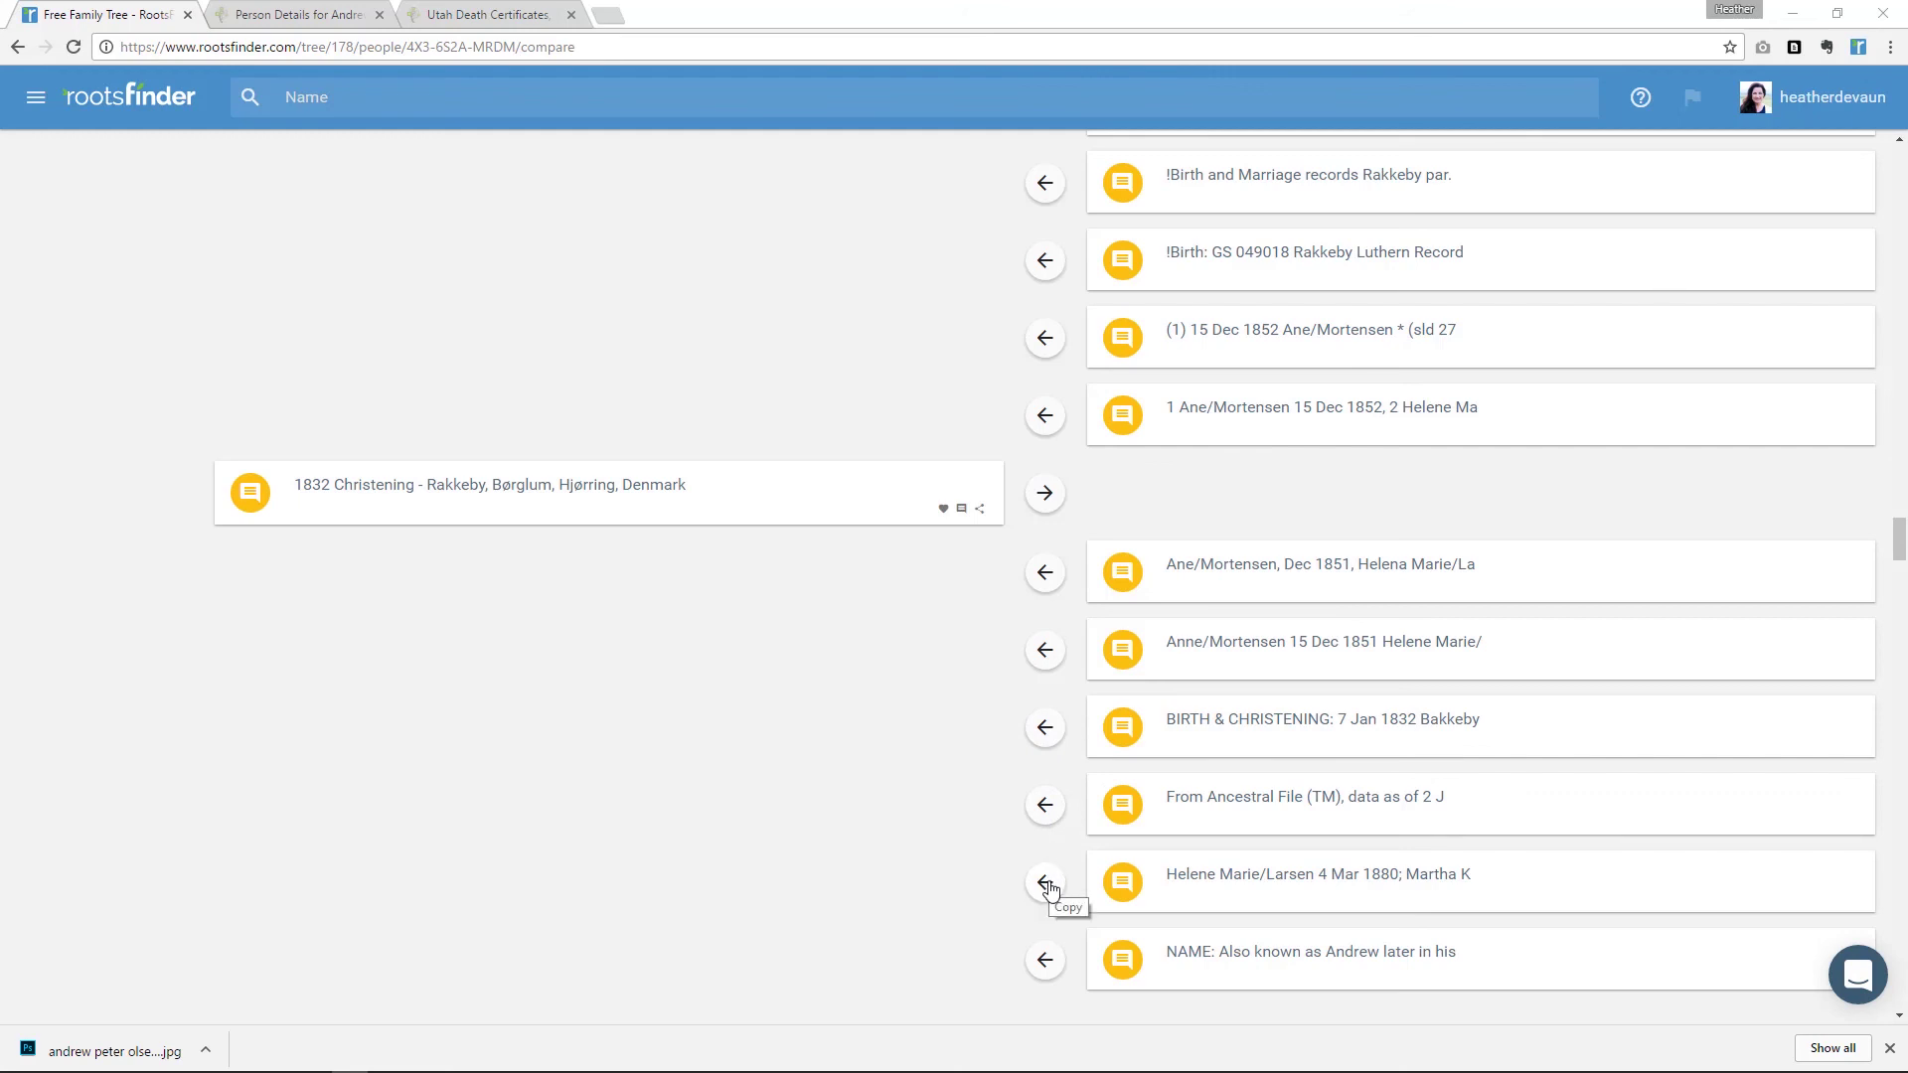
{"action": "scroll", "coordinate": [1048, 875], "scroll_direction": "down", "scroll_amount": 6}
{"action": "scroll", "coordinate": [1042, 882], "scroll_direction": "down", "scroll_amount": 1}
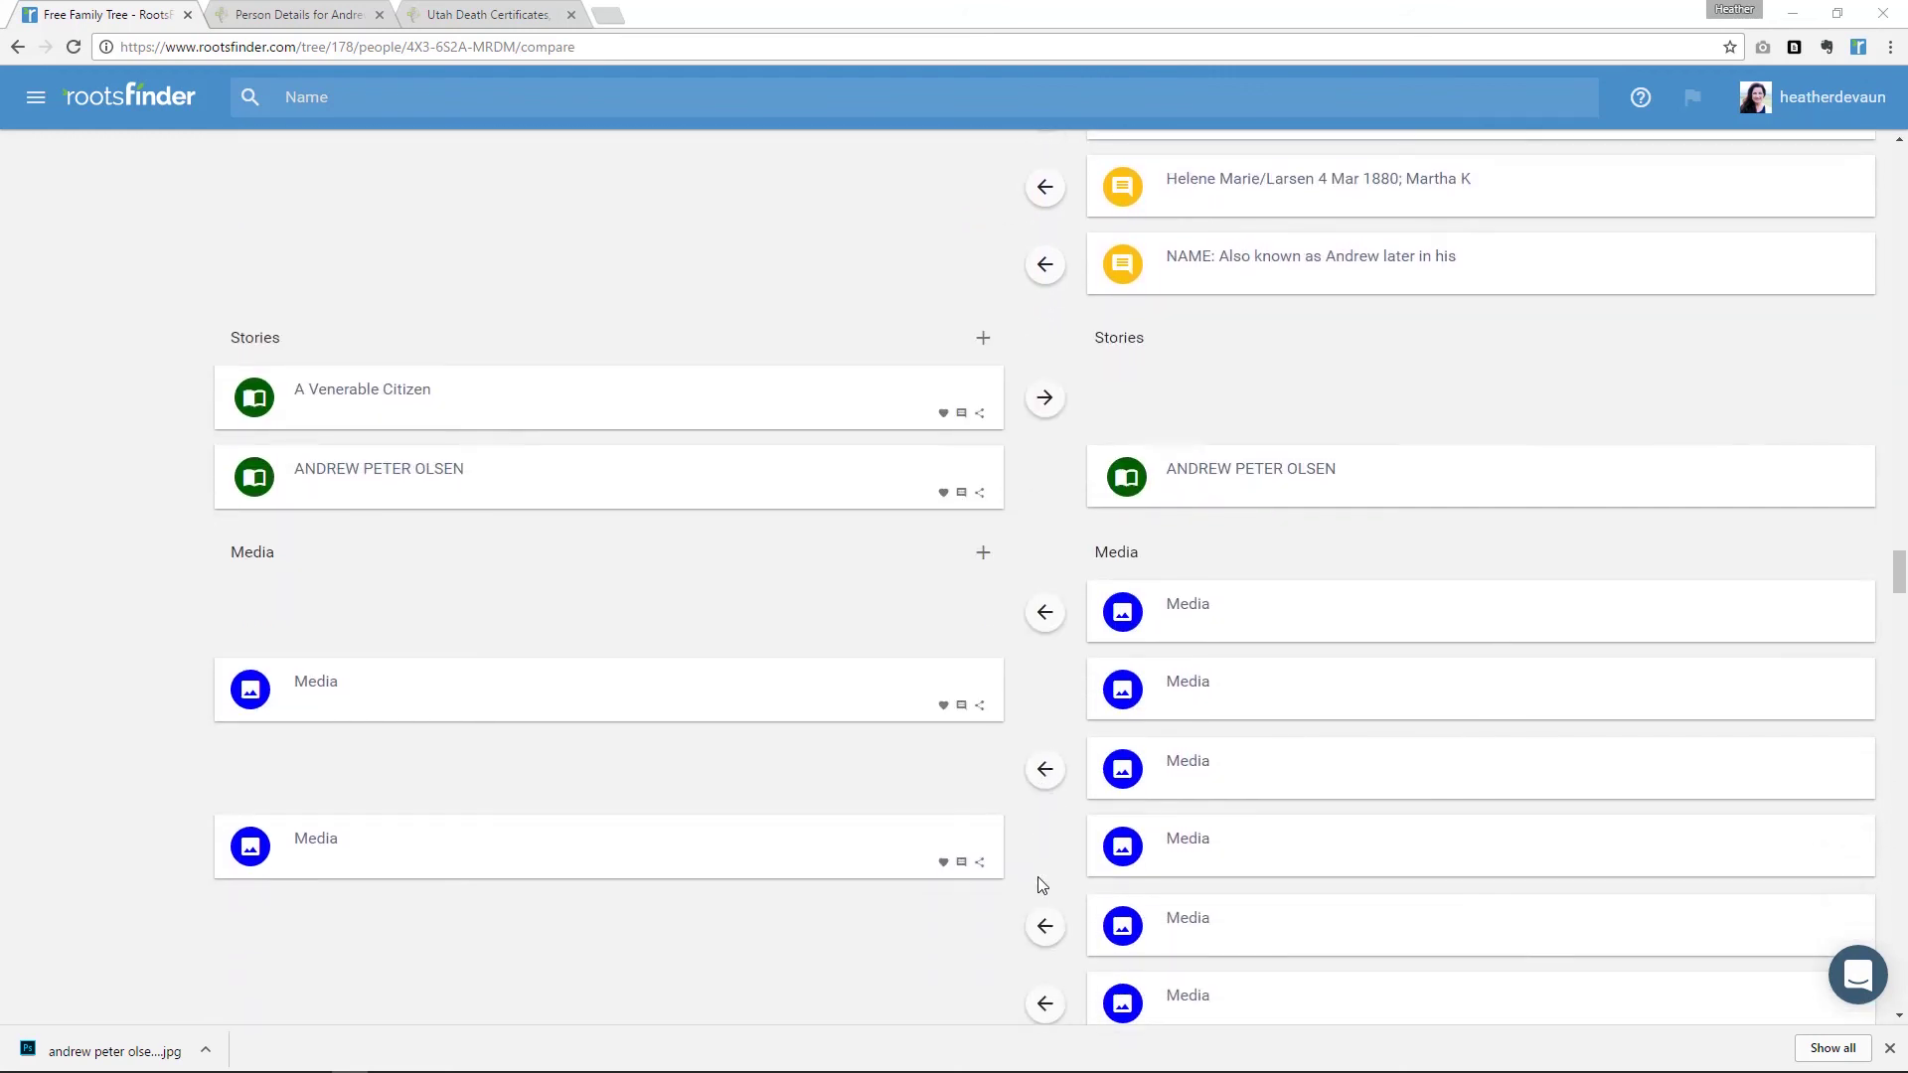
{"action": "scroll", "coordinate": [1041, 884], "scroll_direction": "down", "scroll_amount": 1}
{"action": "scroll", "coordinate": [1038, 877], "scroll_direction": "down", "scroll_amount": 2}
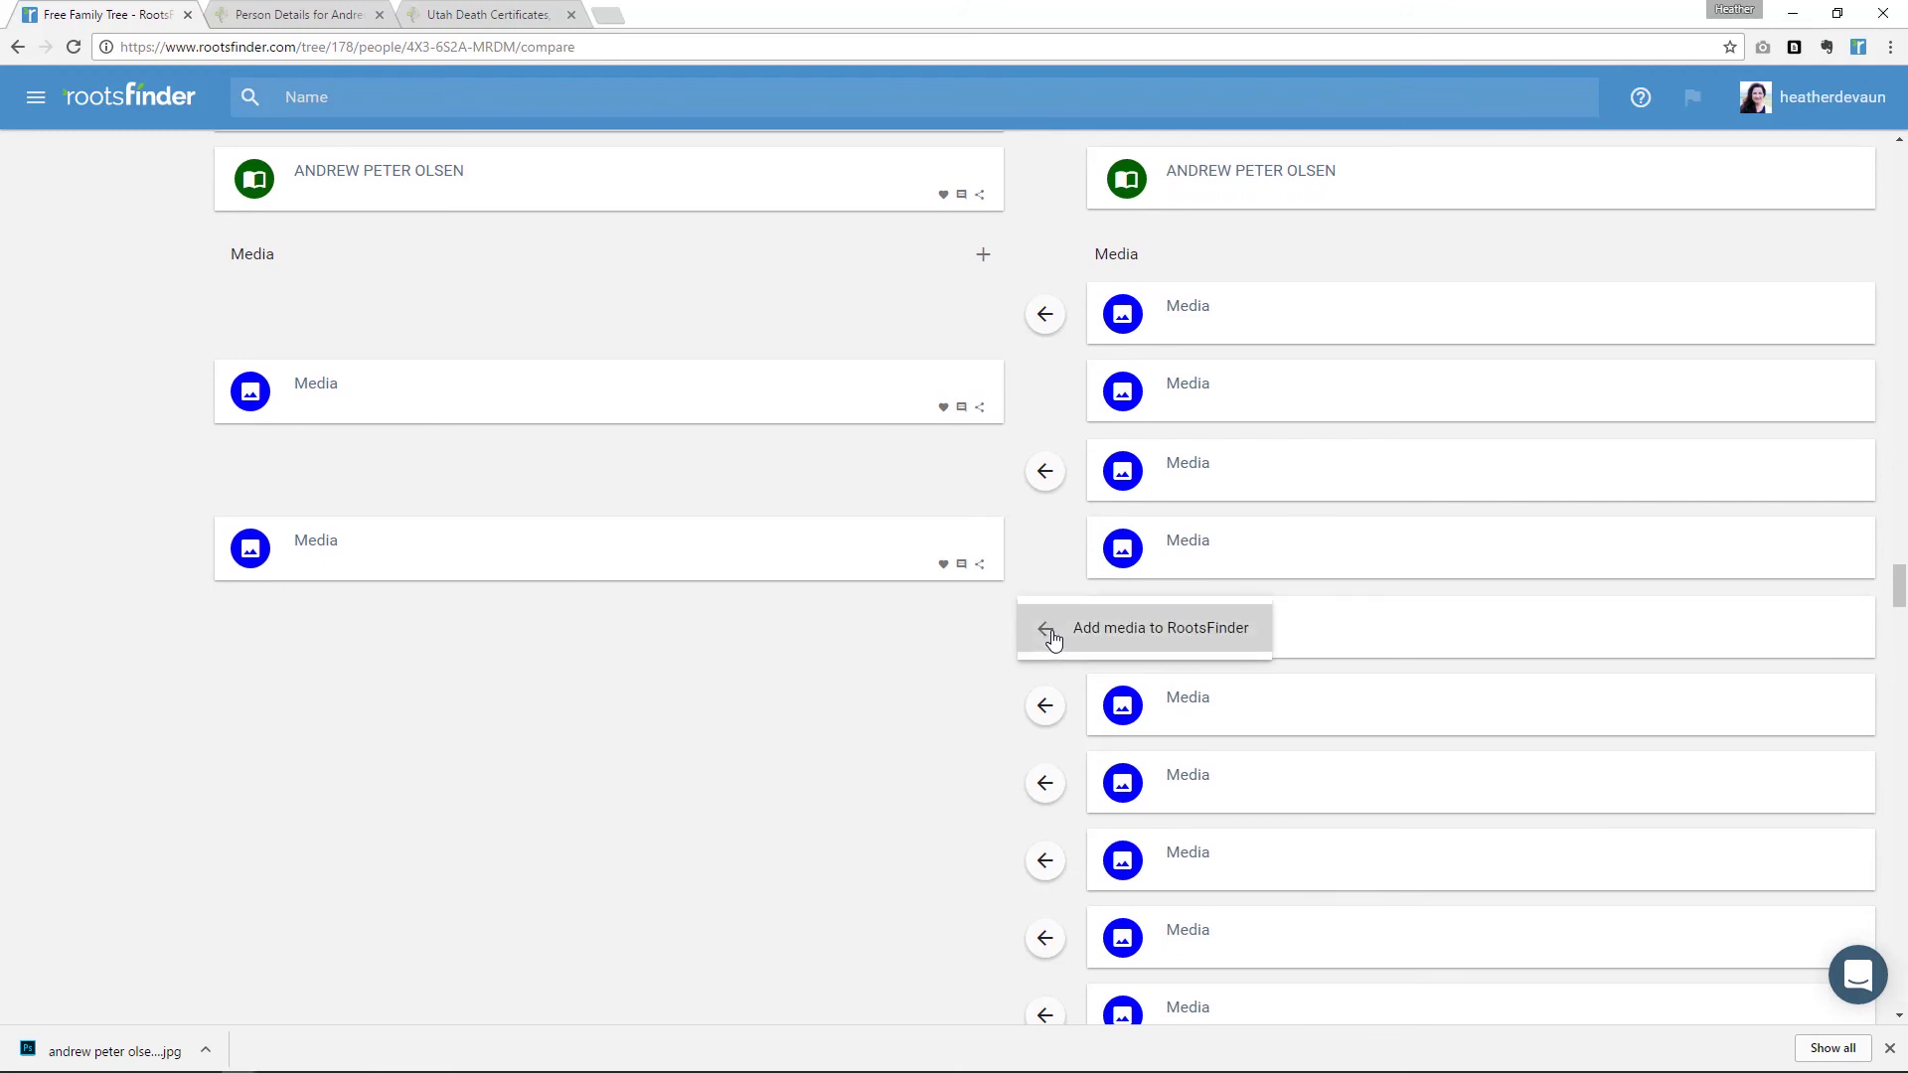
{"action": "left_click", "coordinate": [1053, 642]}
{"action": "scroll", "coordinate": [1049, 646], "scroll_direction": "down", "scroll_amount": 9}
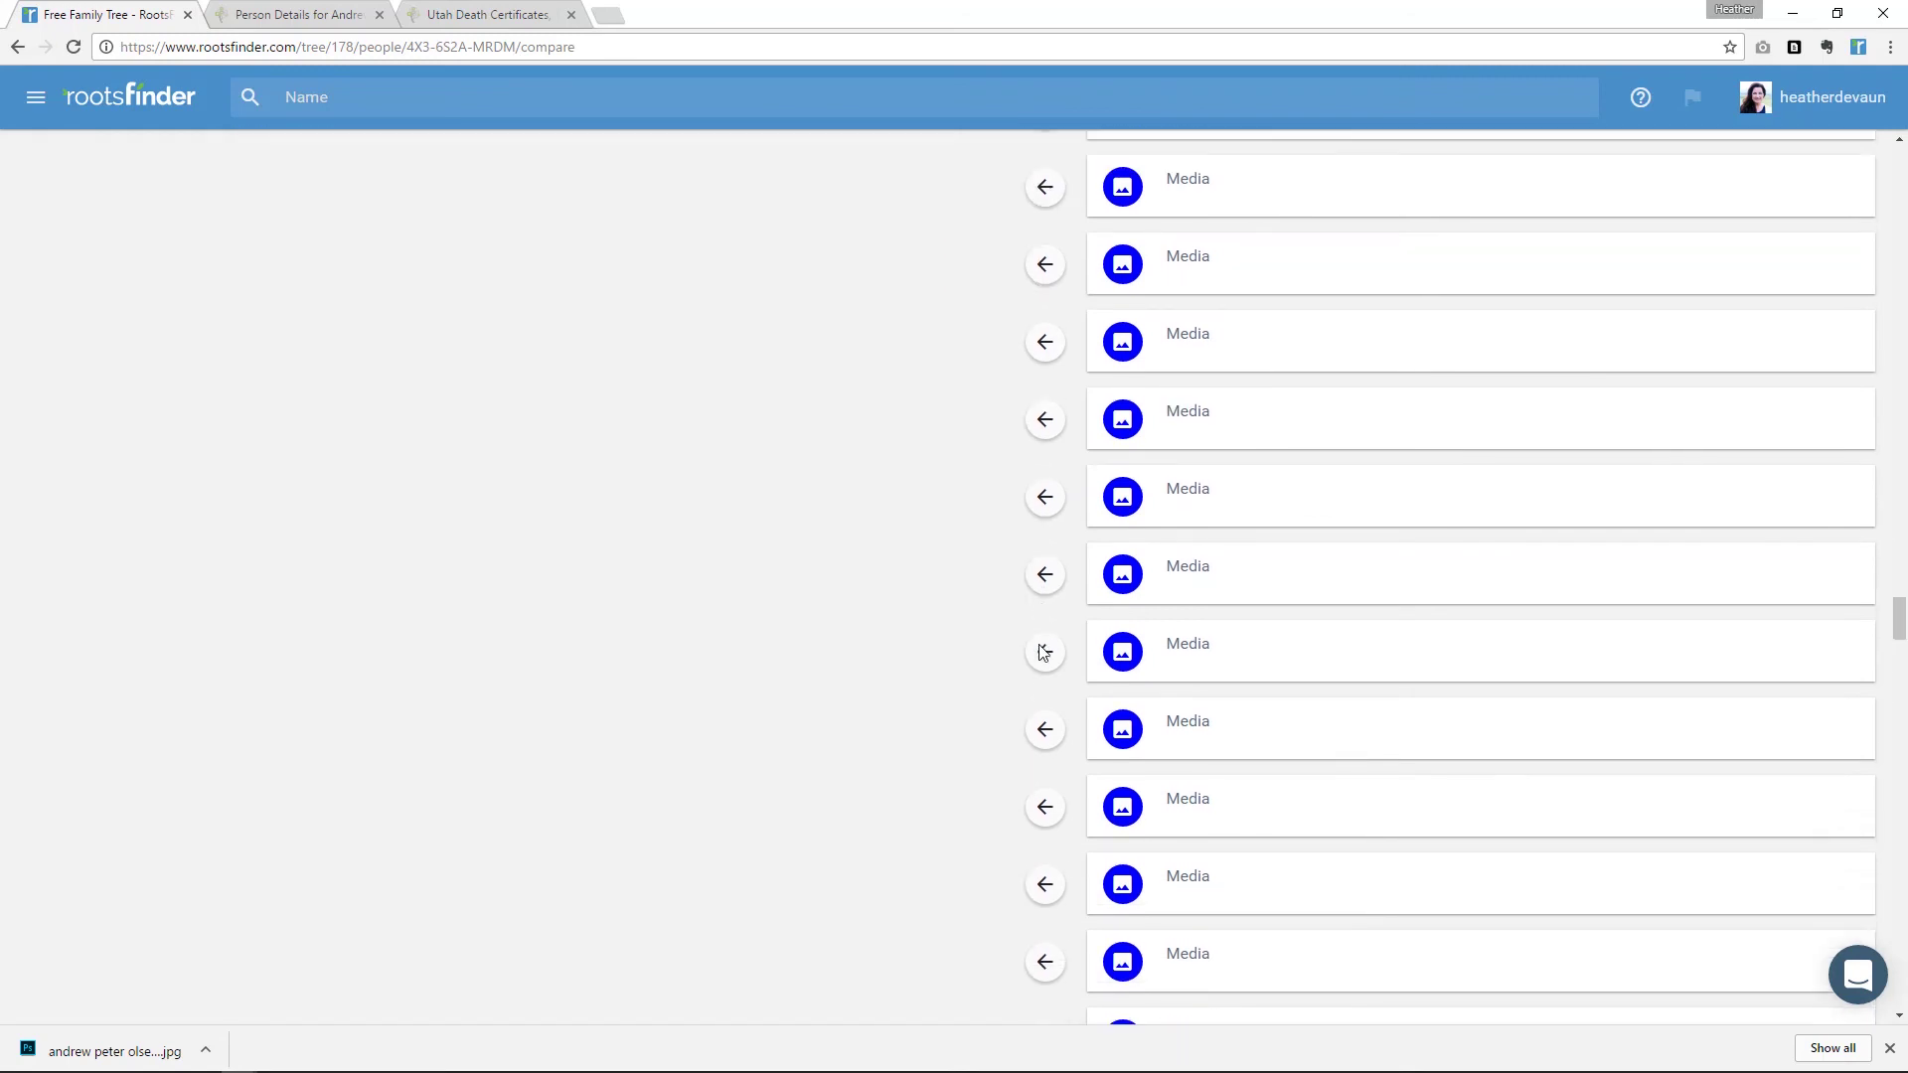
{"action": "scroll", "coordinate": [1041, 652], "scroll_direction": "down", "scroll_amount": 8}
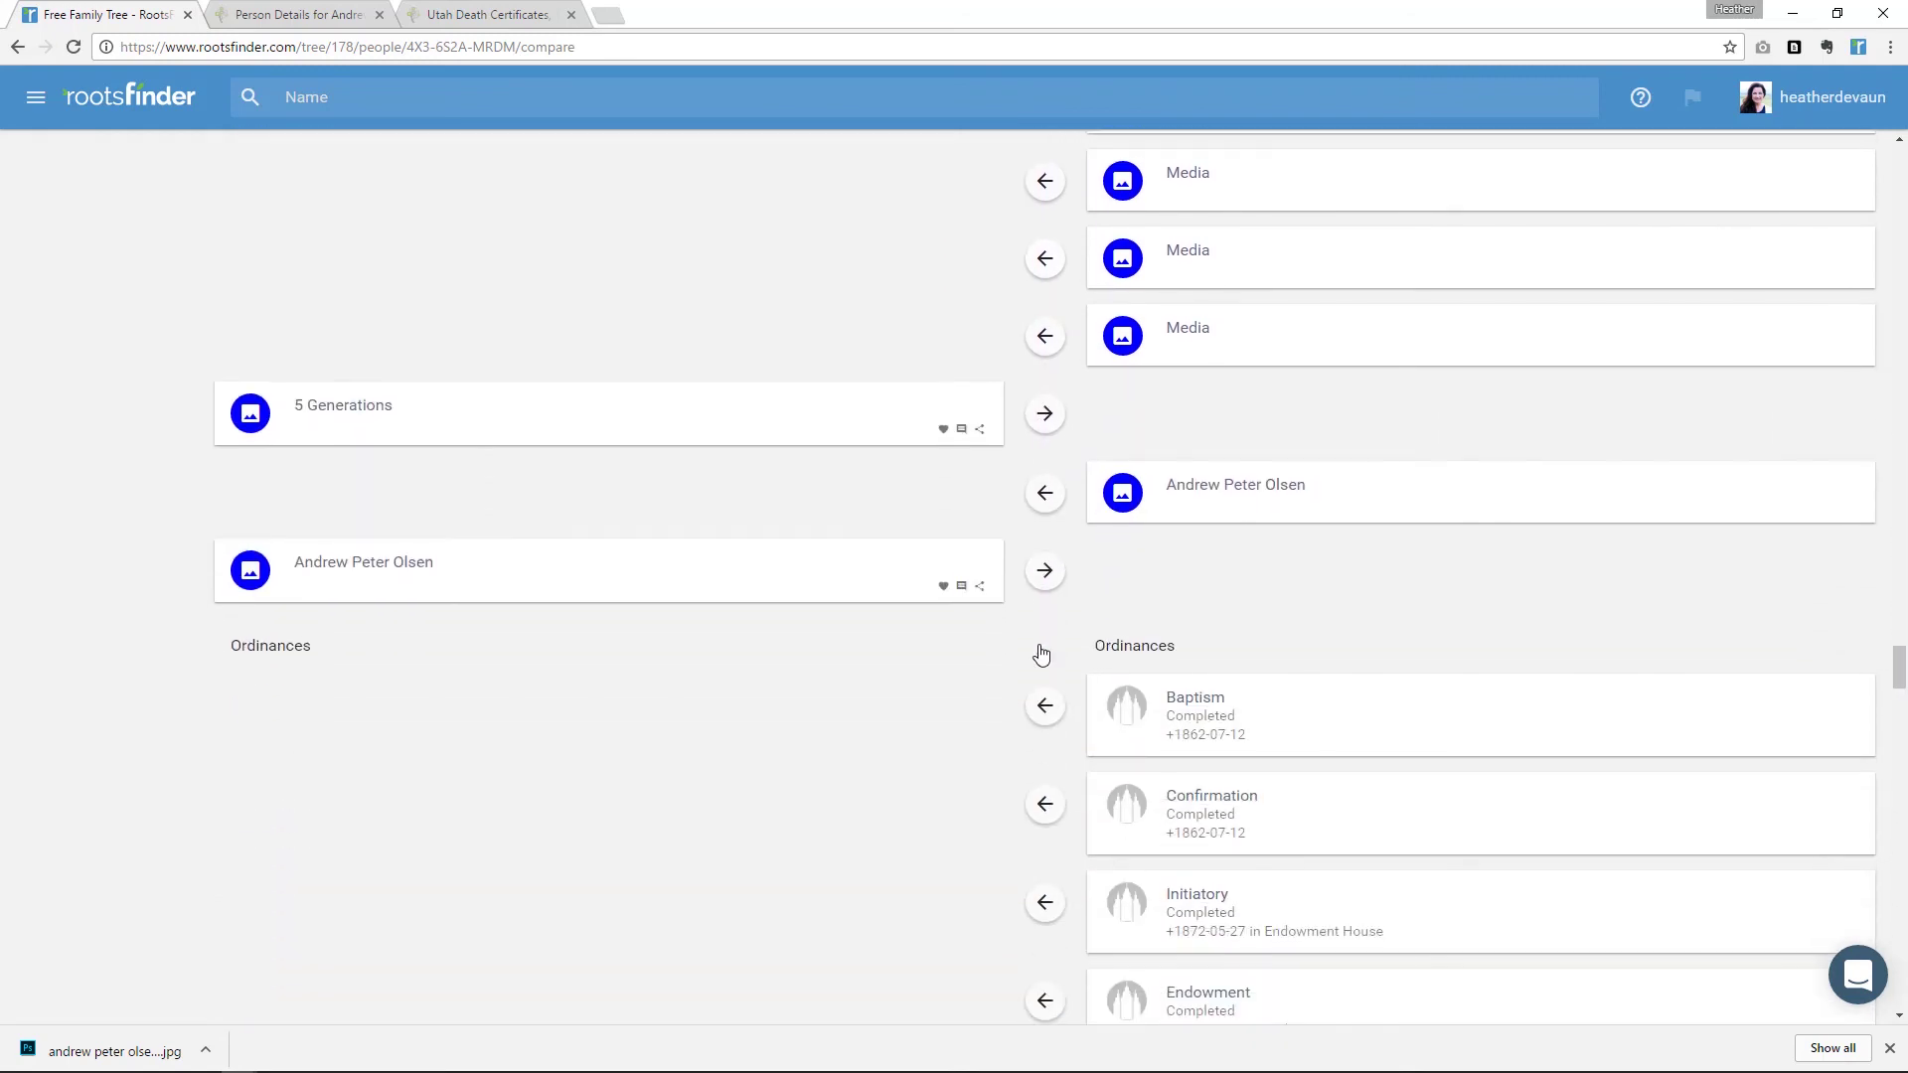
{"action": "scroll", "coordinate": [1040, 653], "scroll_direction": "down", "scroll_amount": 7}
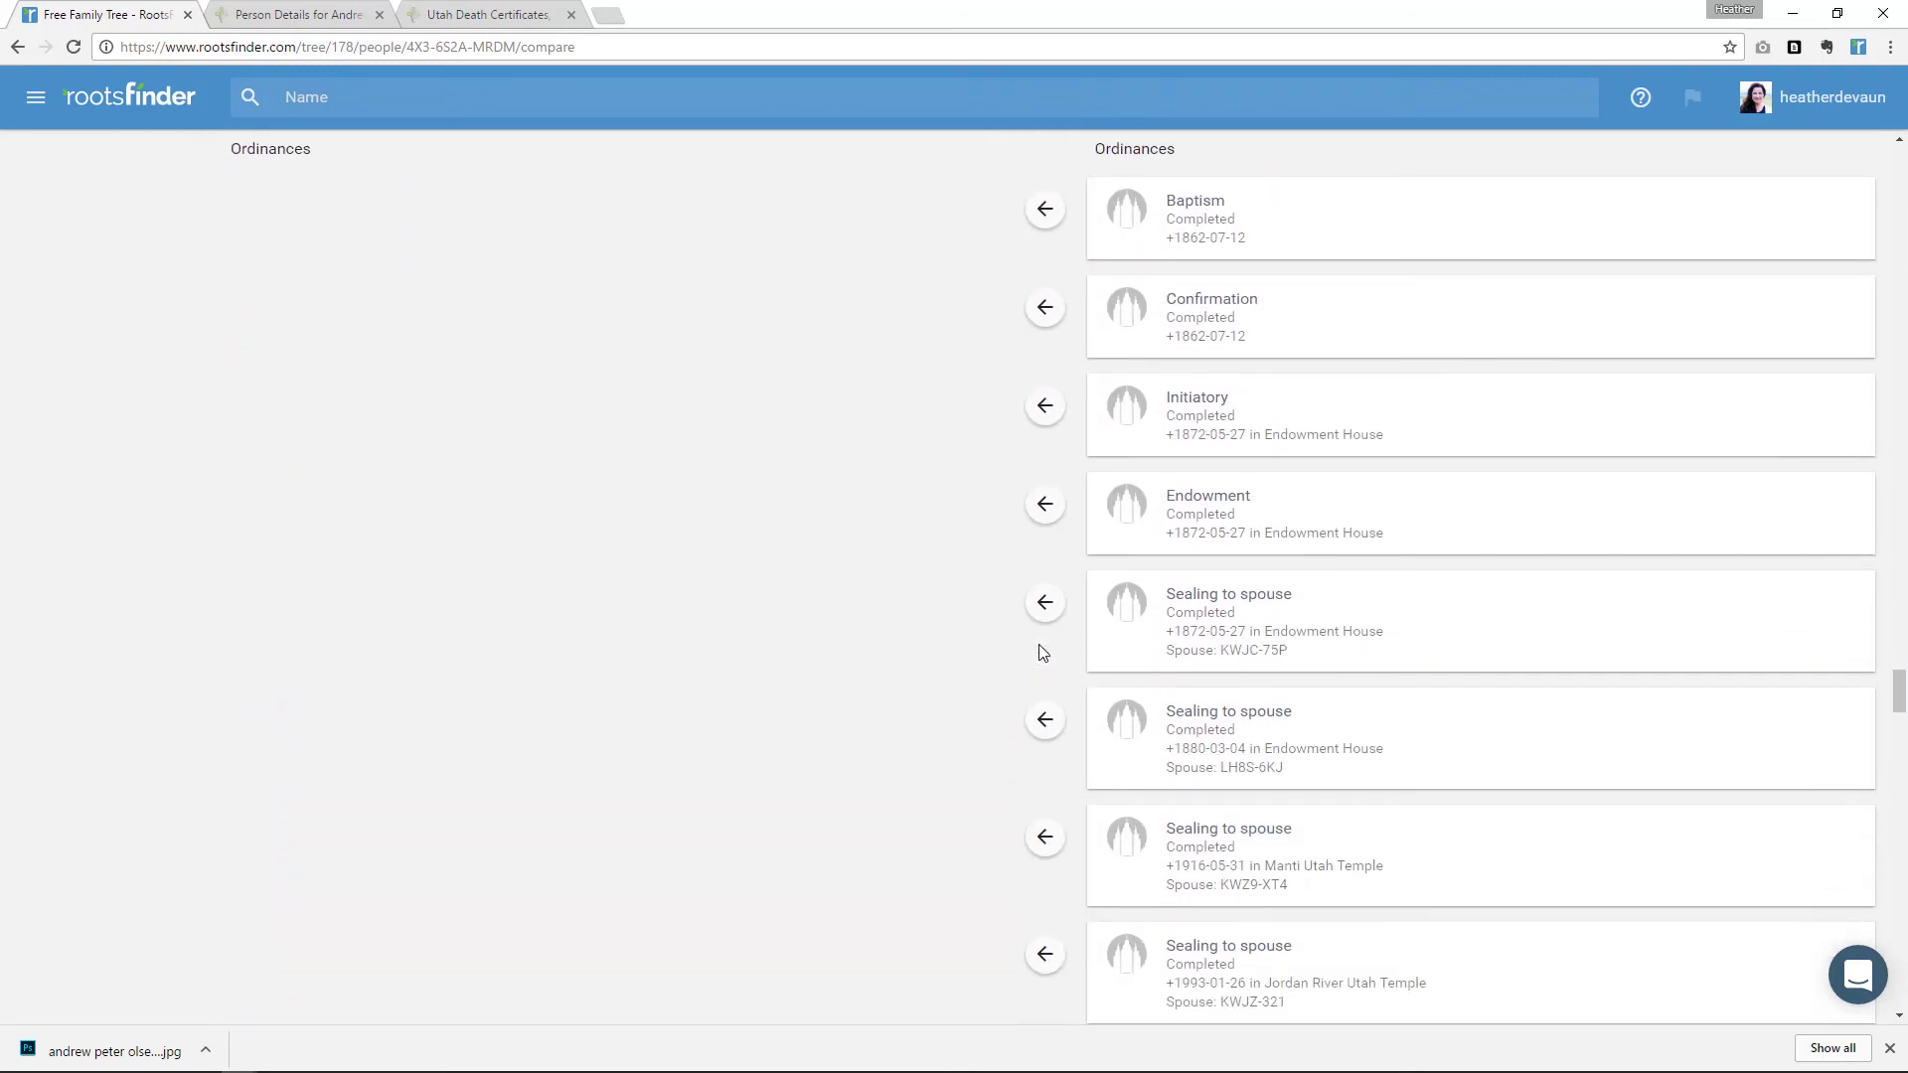
{"action": "scroll", "coordinate": [1040, 651], "scroll_direction": "down", "scroll_amount": 7}
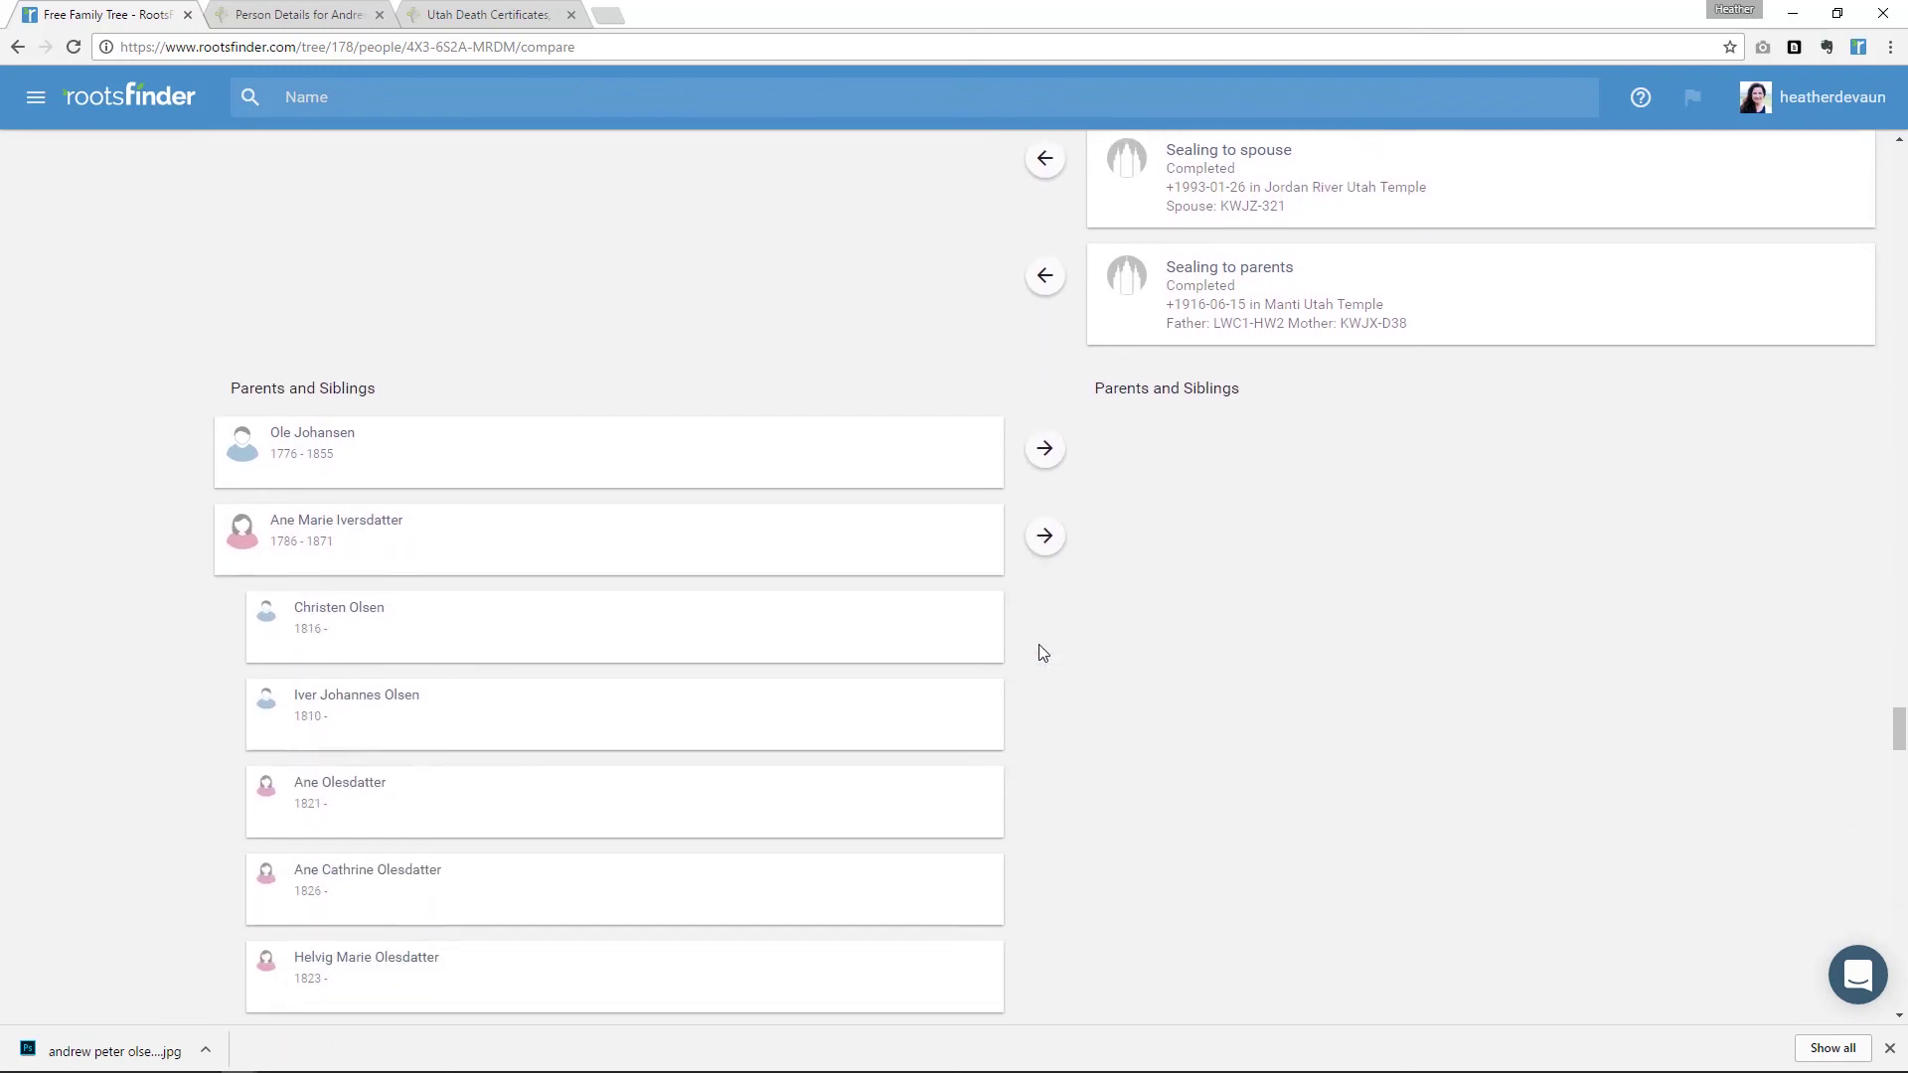
{"action": "scroll", "coordinate": [1042, 653], "scroll_direction": "down", "scroll_amount": 6}
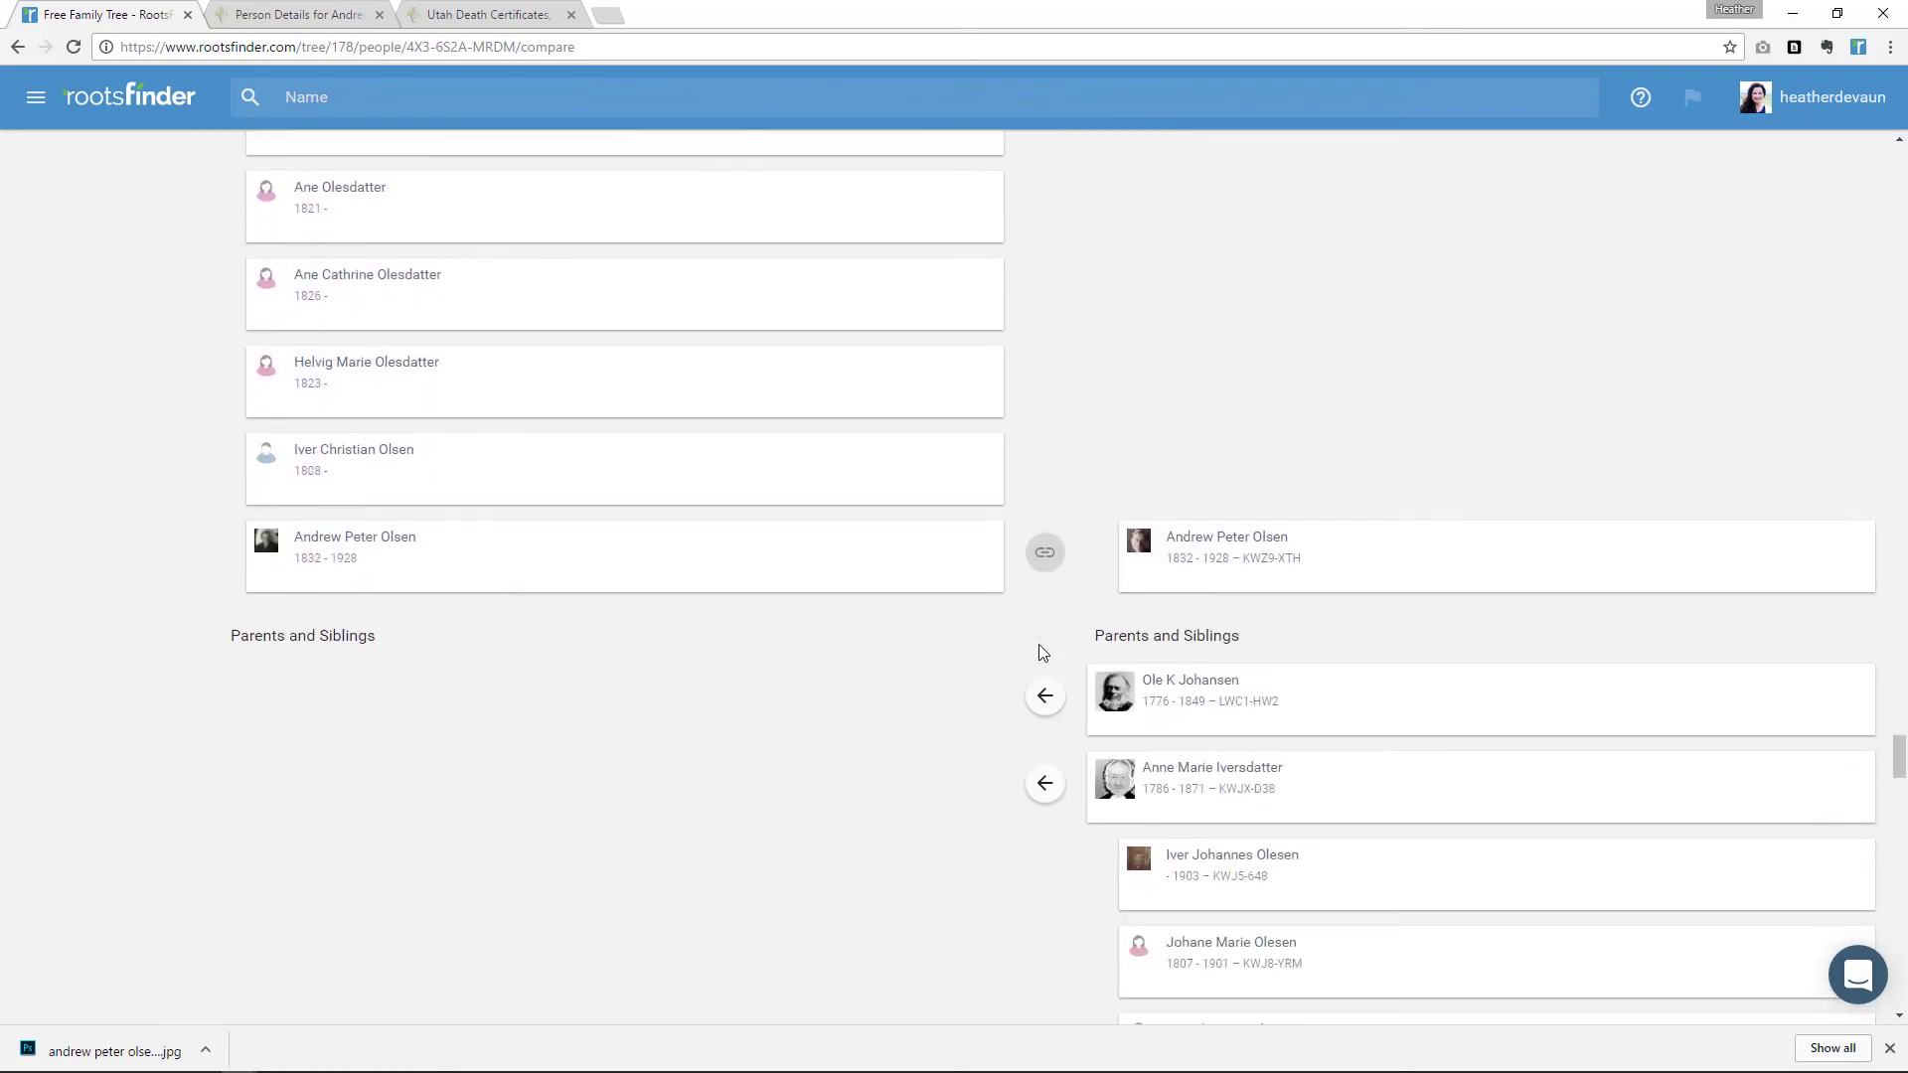
{"action": "scroll", "coordinate": [1041, 652], "scroll_direction": "down", "scroll_amount": 1}
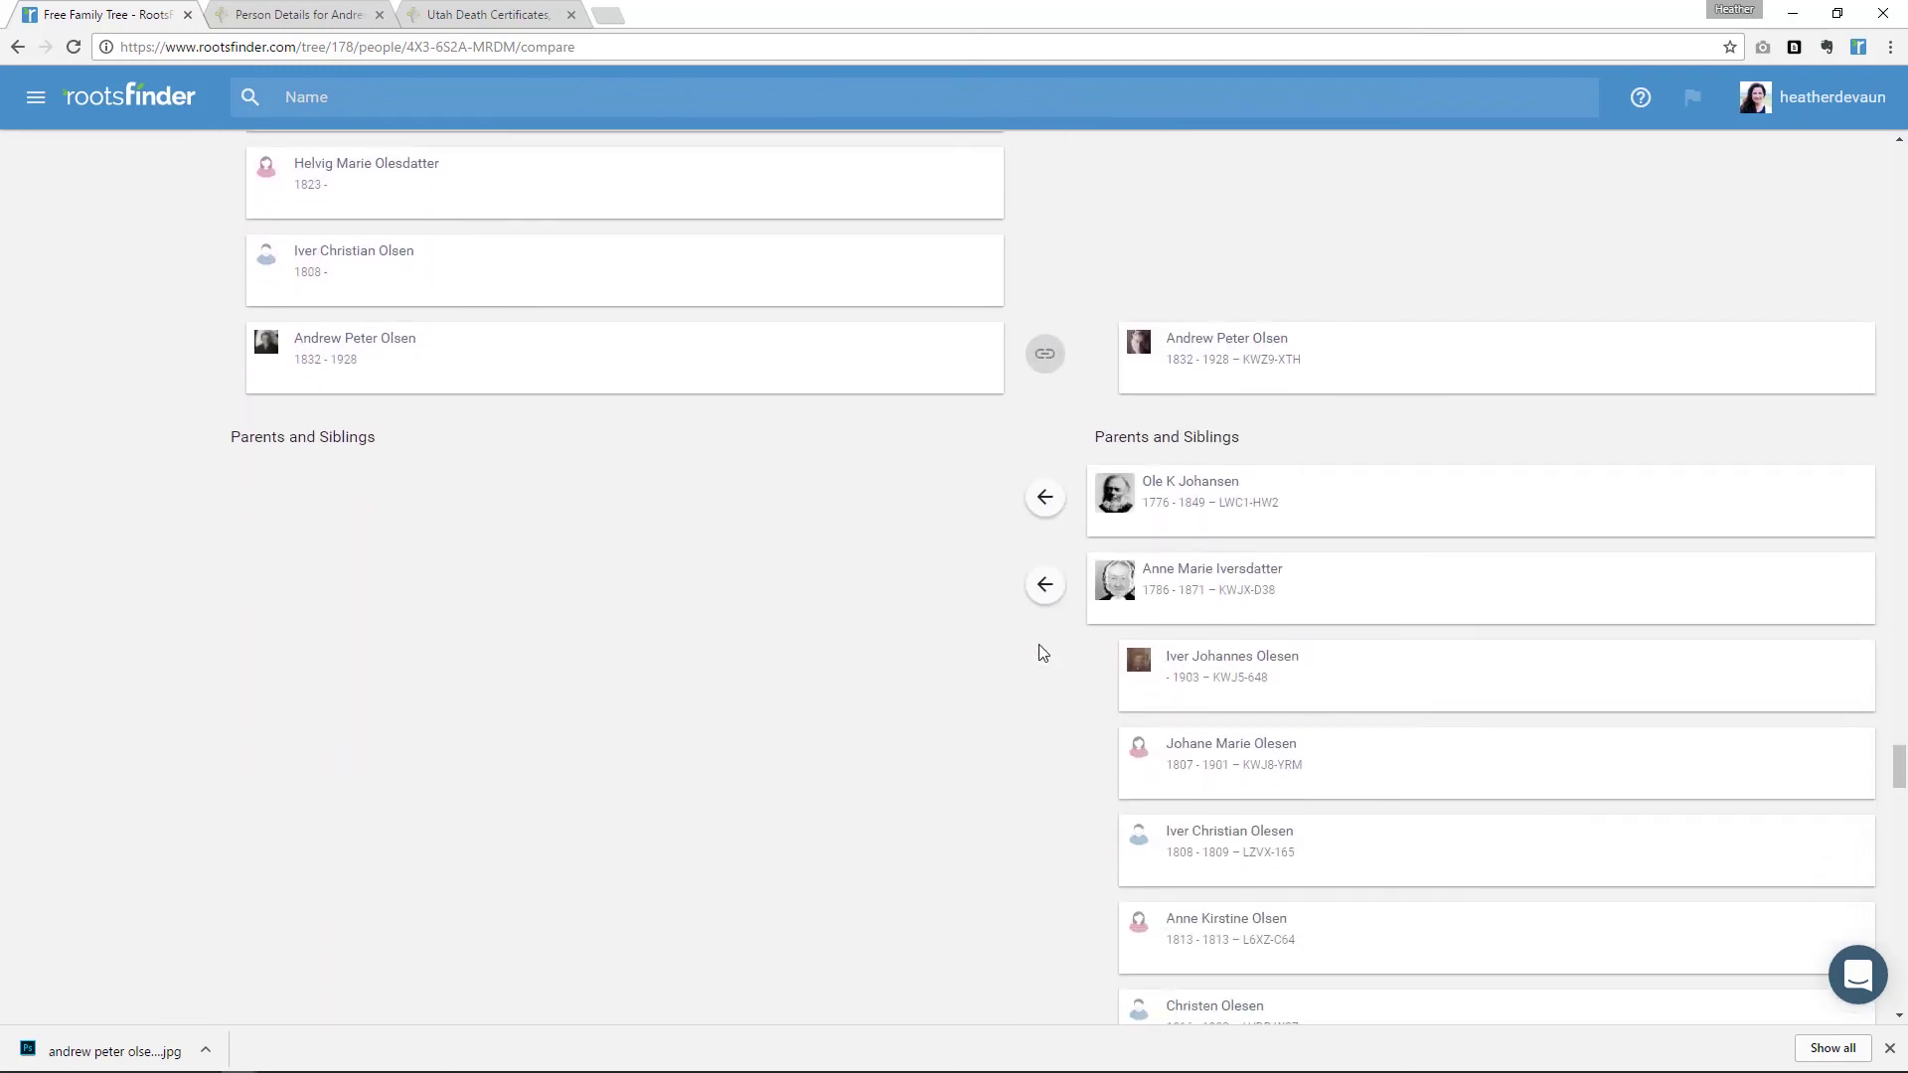
{"action": "left_click", "coordinate": [1044, 588]}
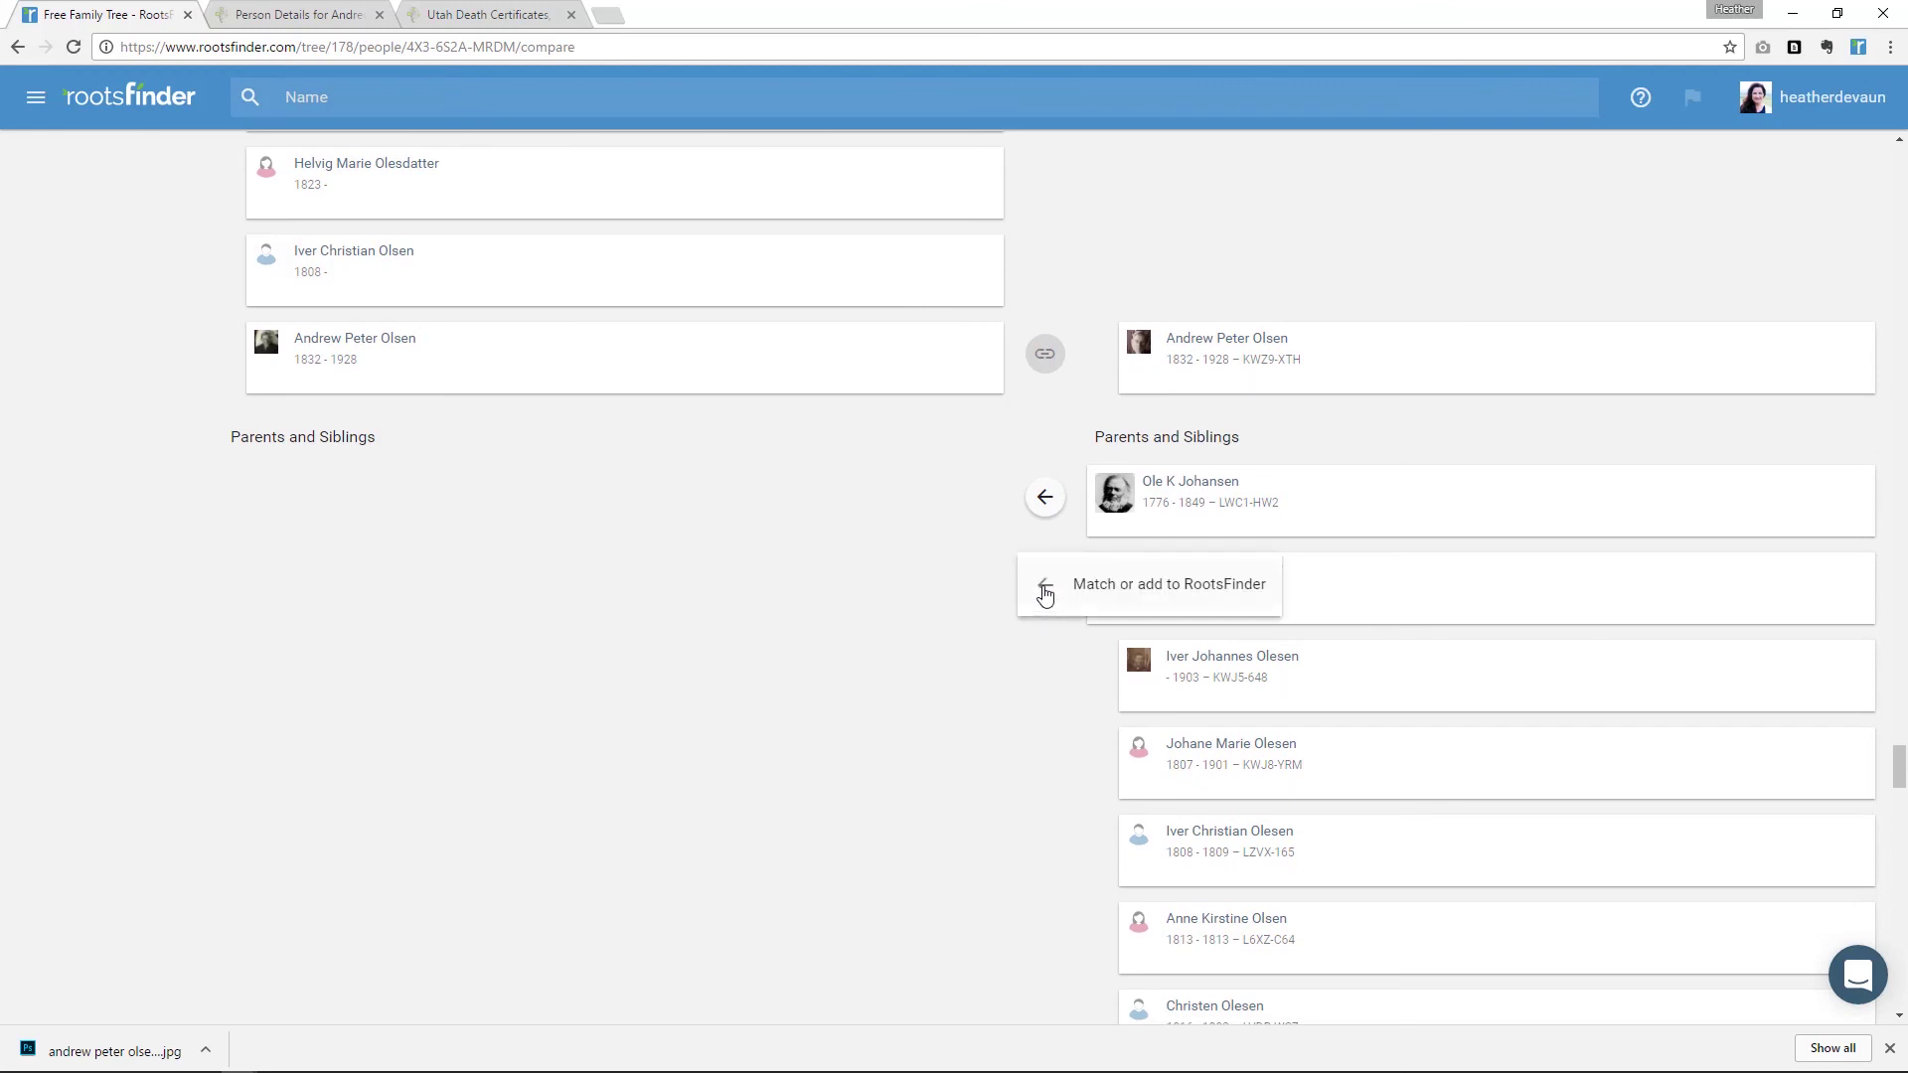
{"action": "left_click", "coordinate": [1044, 593]}
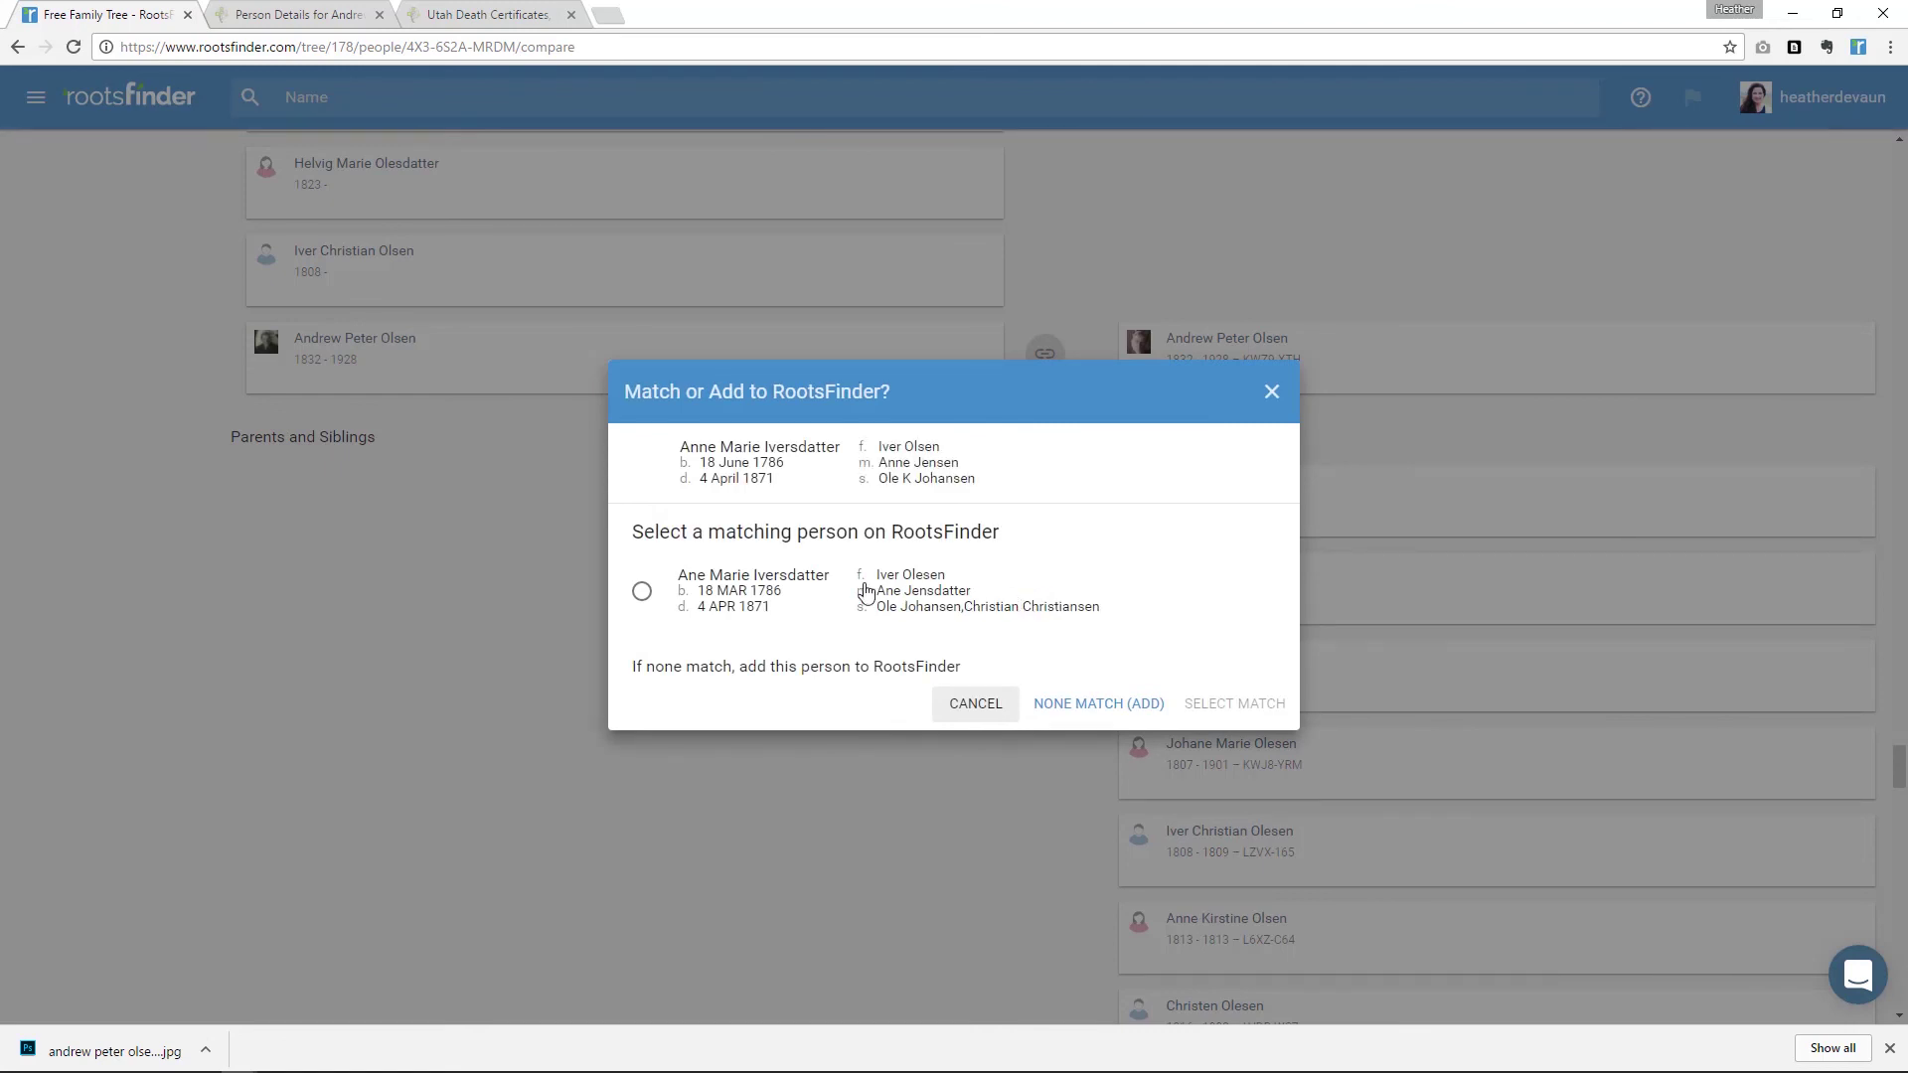
{"action": "left_click", "coordinate": [640, 593]}
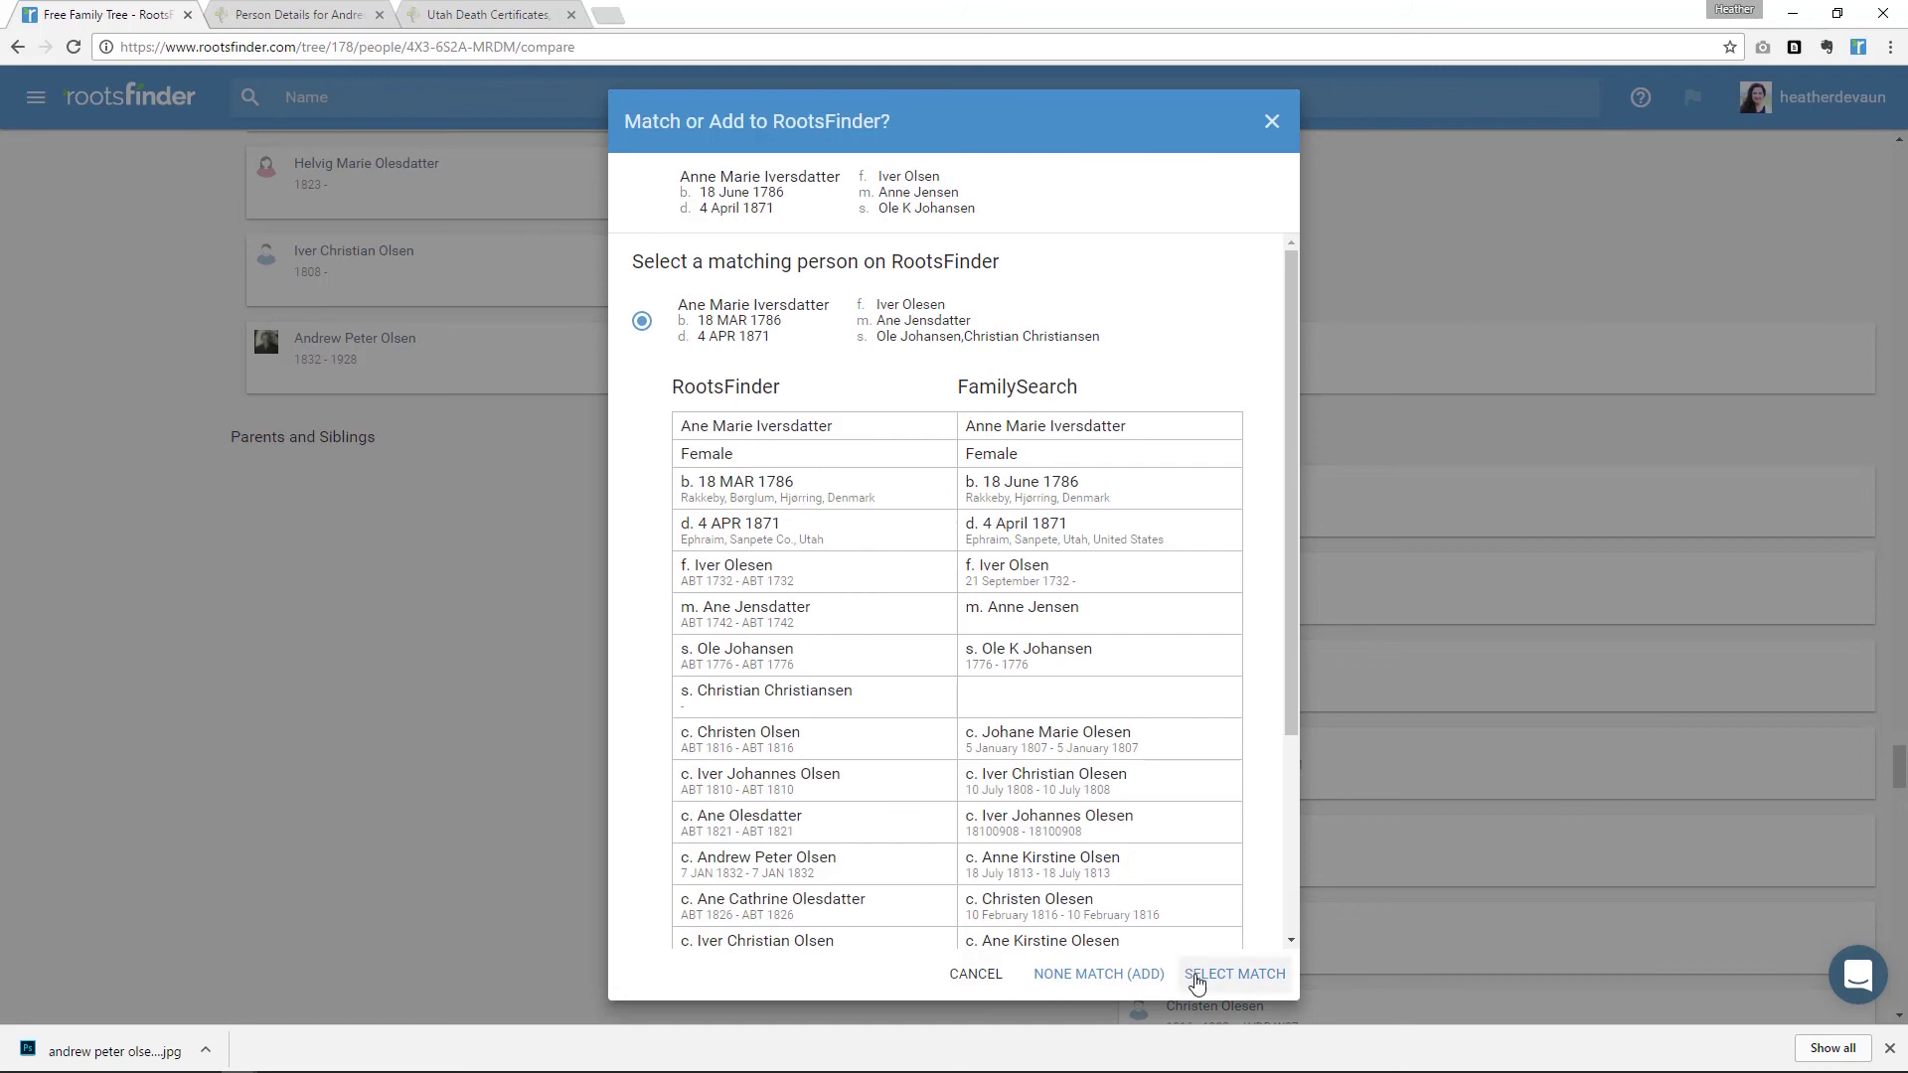
{"action": "left_click", "coordinate": [1196, 981]}
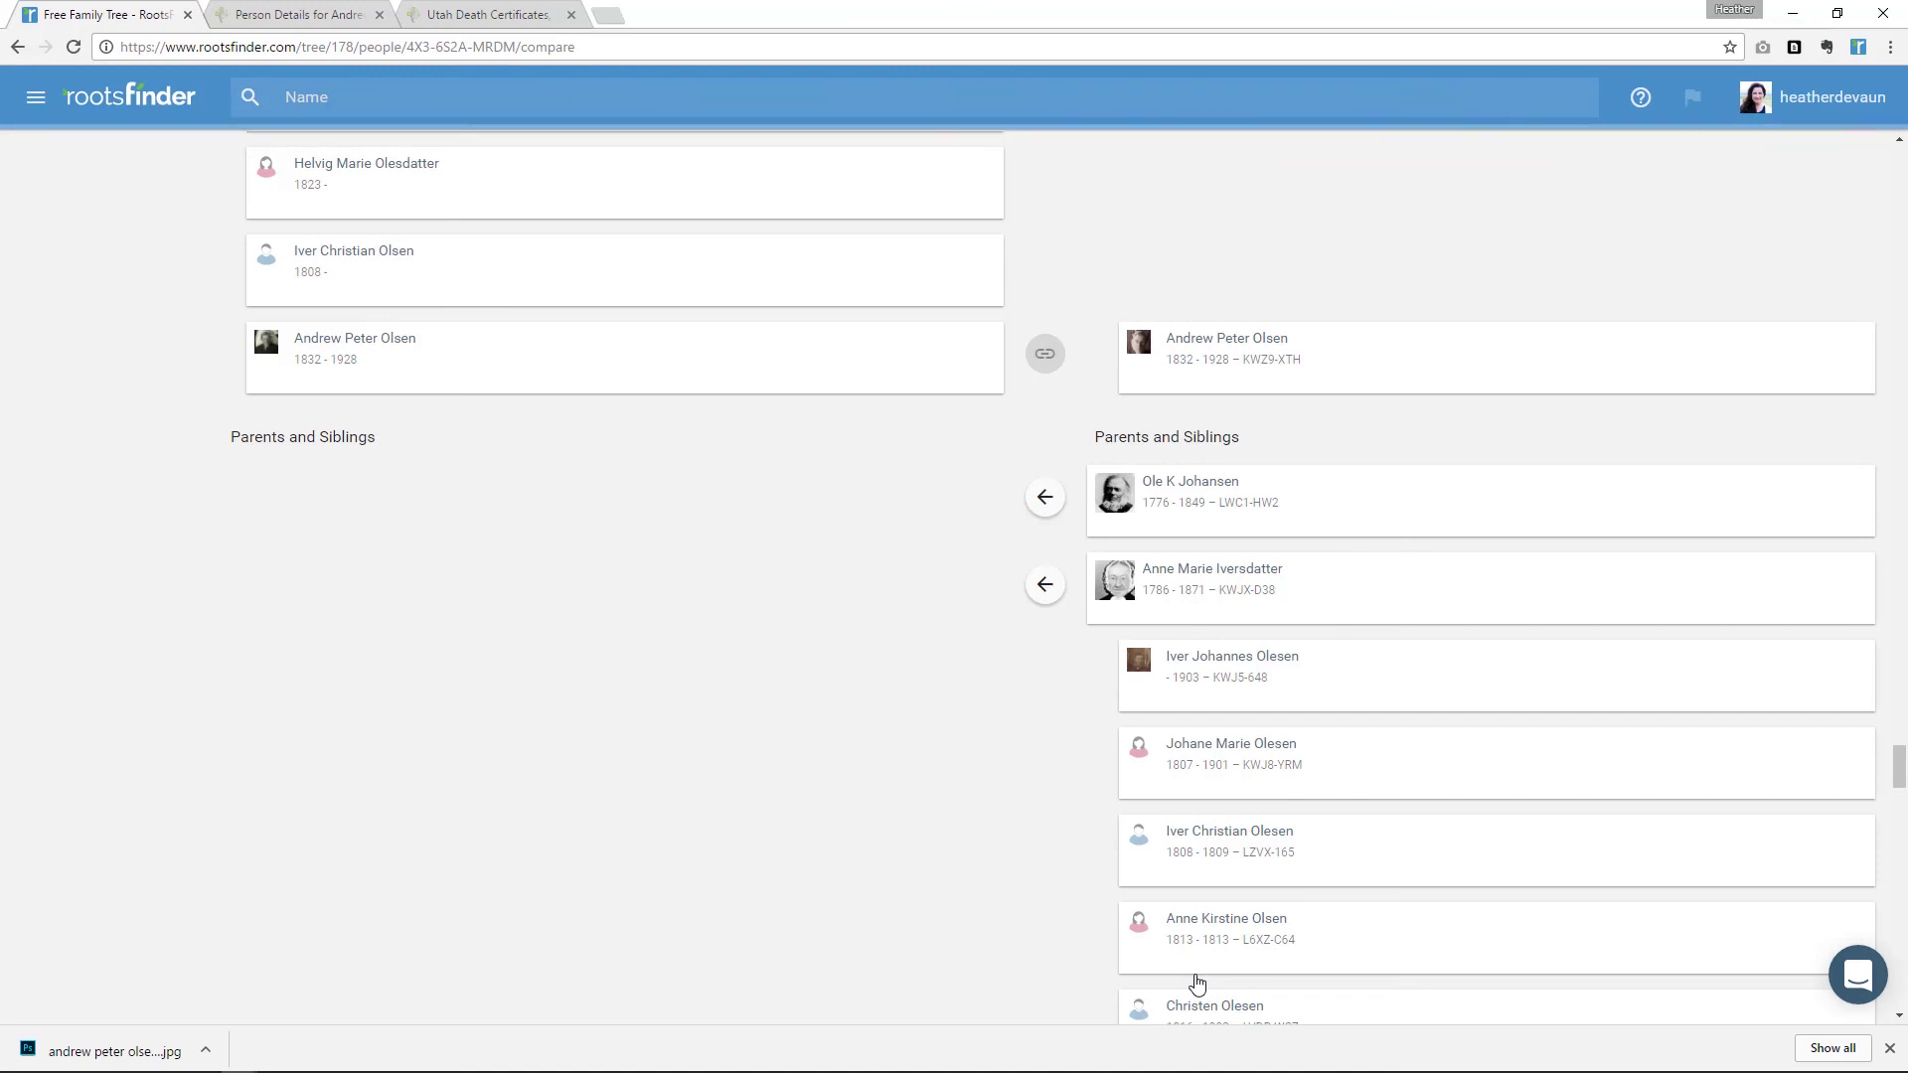
{"action": "scroll", "coordinate": [1075, 677], "scroll_direction": "up", "scroll_amount": 6}
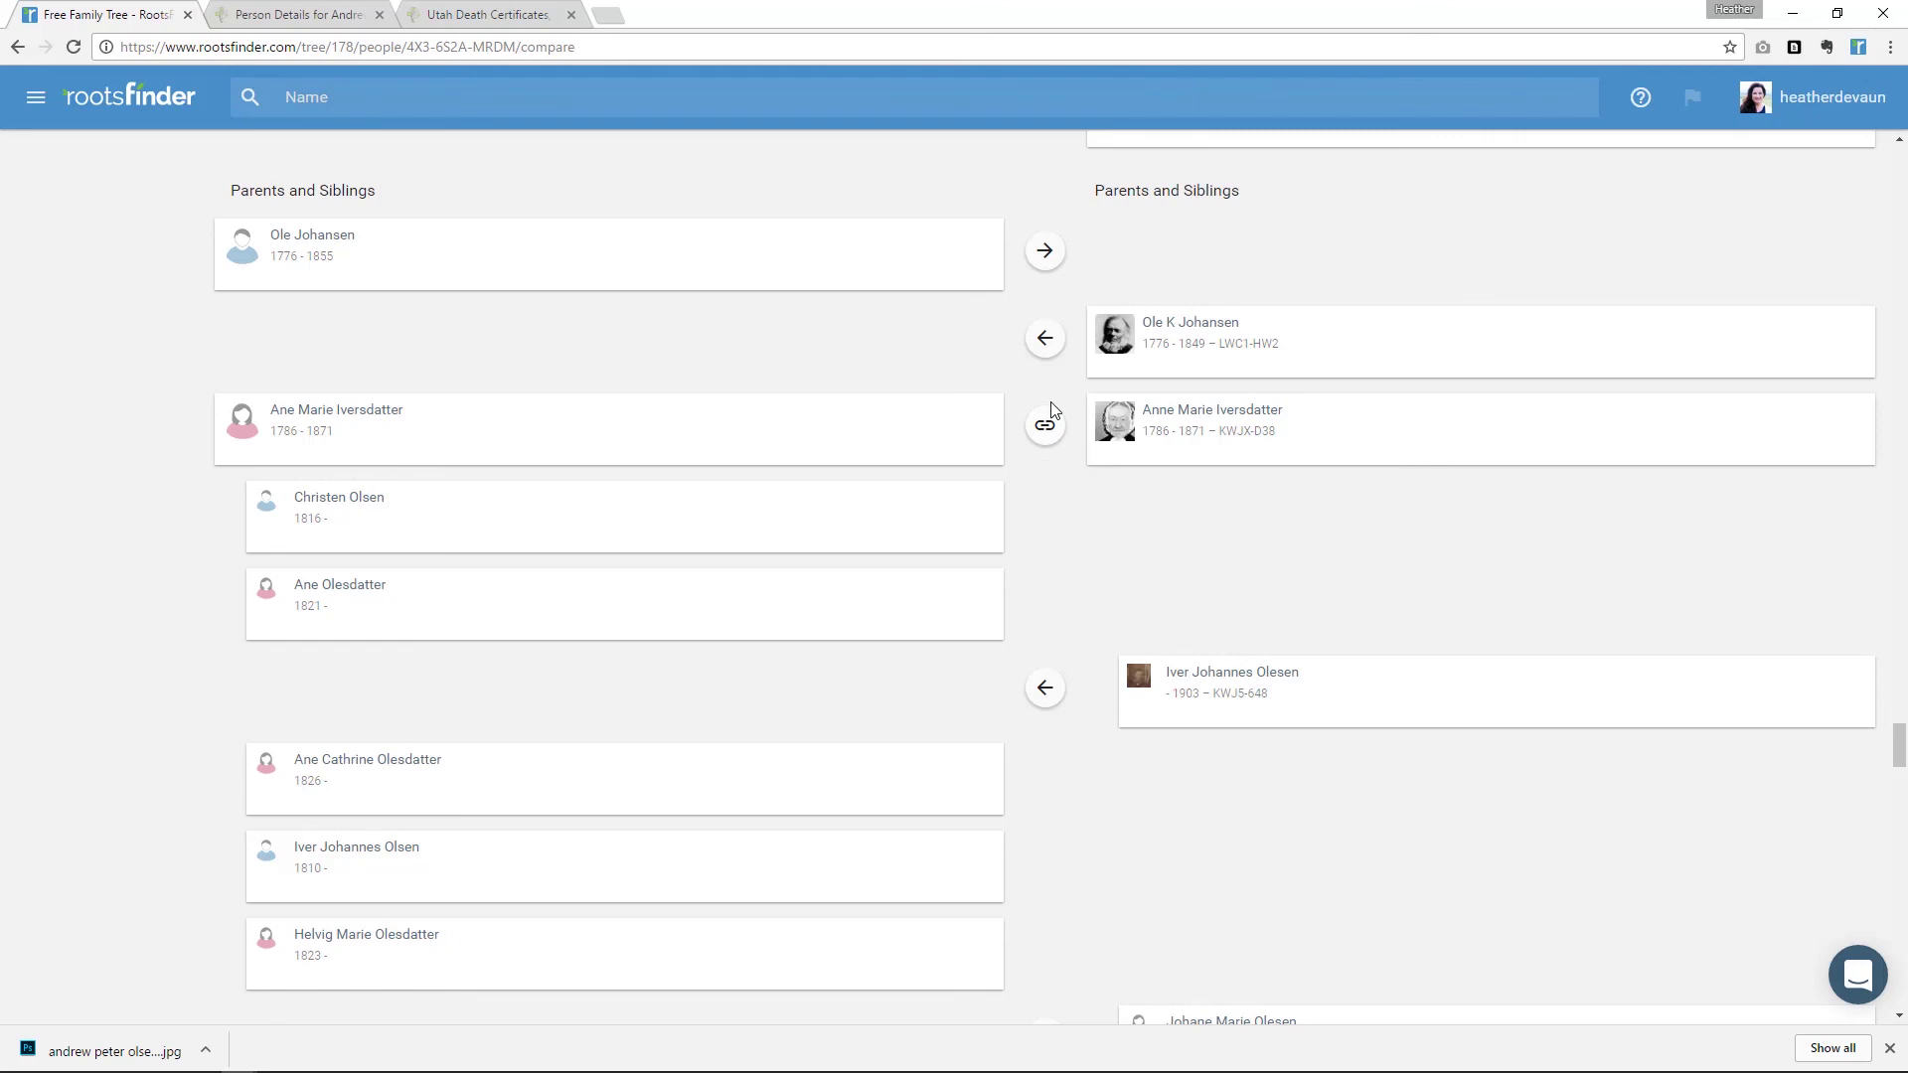
{"action": "scroll", "coordinate": [1053, 408], "scroll_direction": "up", "scroll_amount": 5}
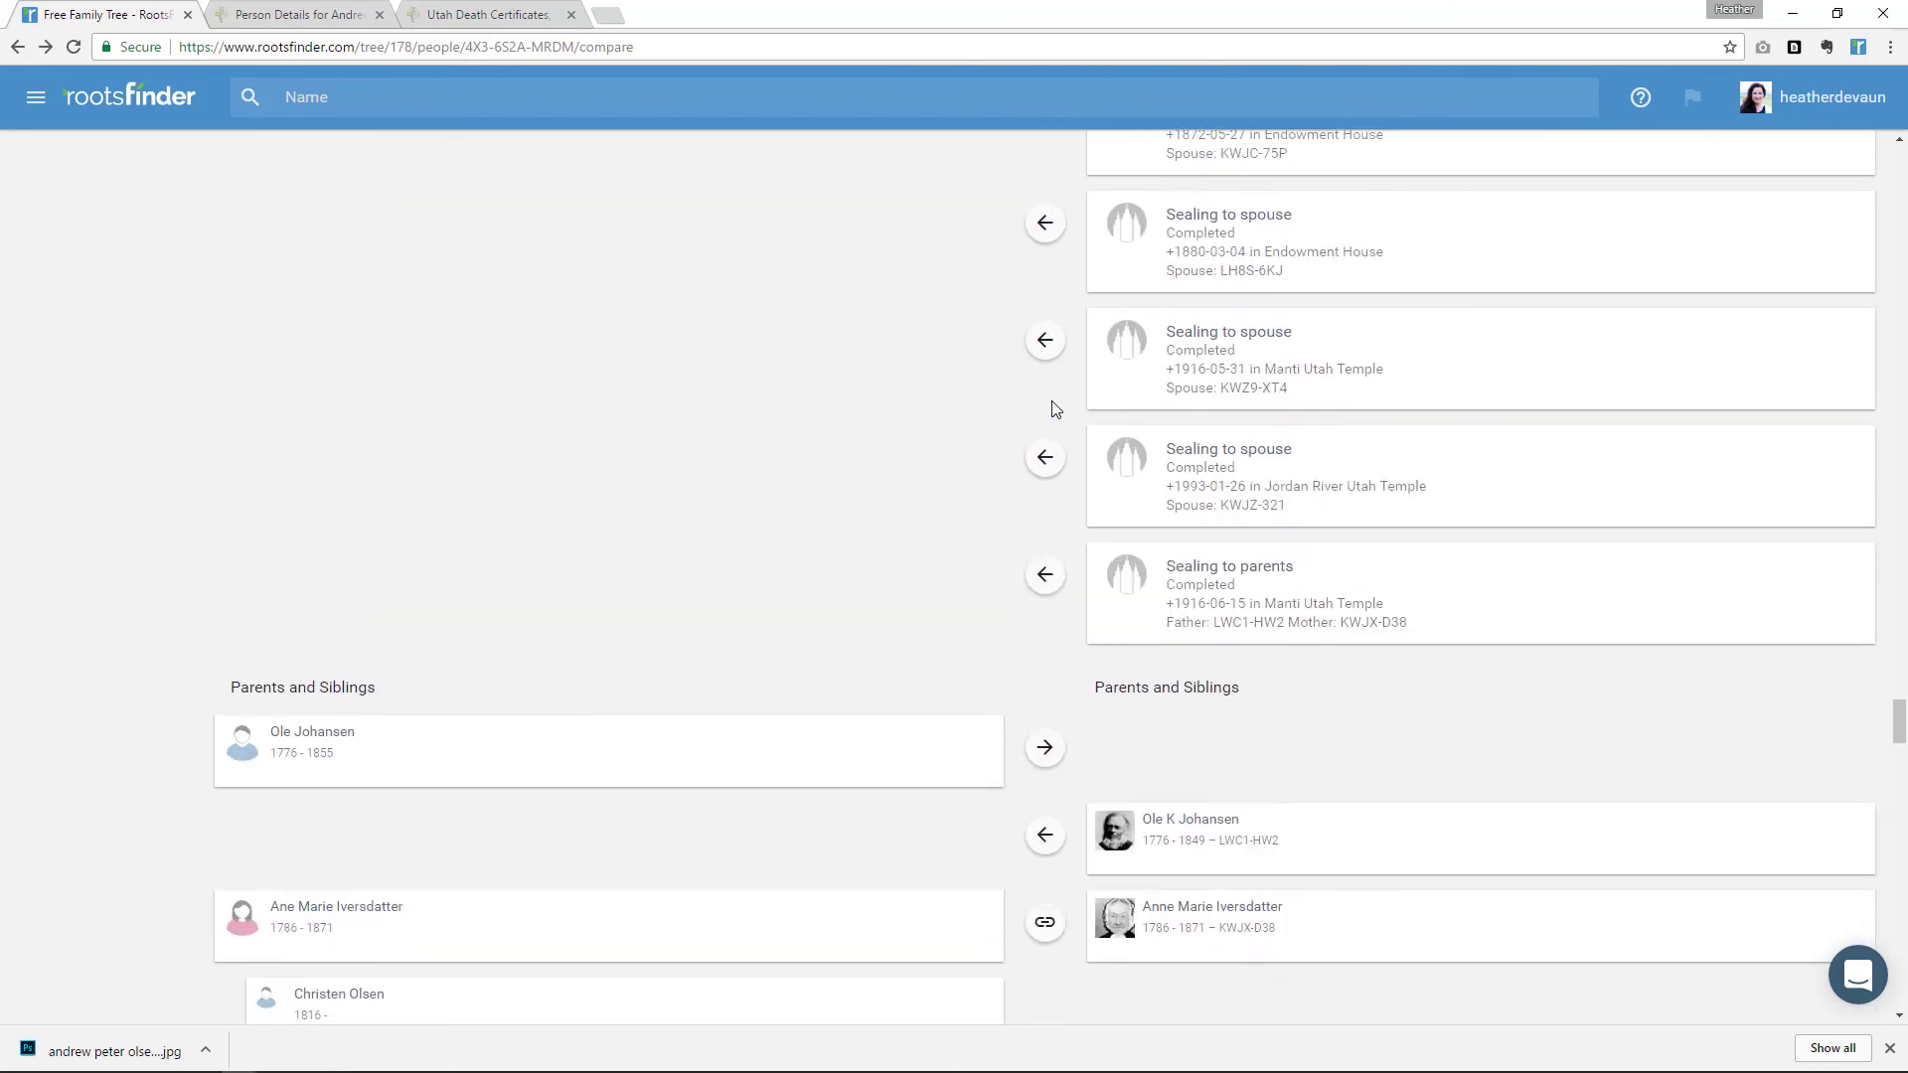
{"action": "scroll", "coordinate": [1052, 402], "scroll_direction": "up", "scroll_amount": 10}
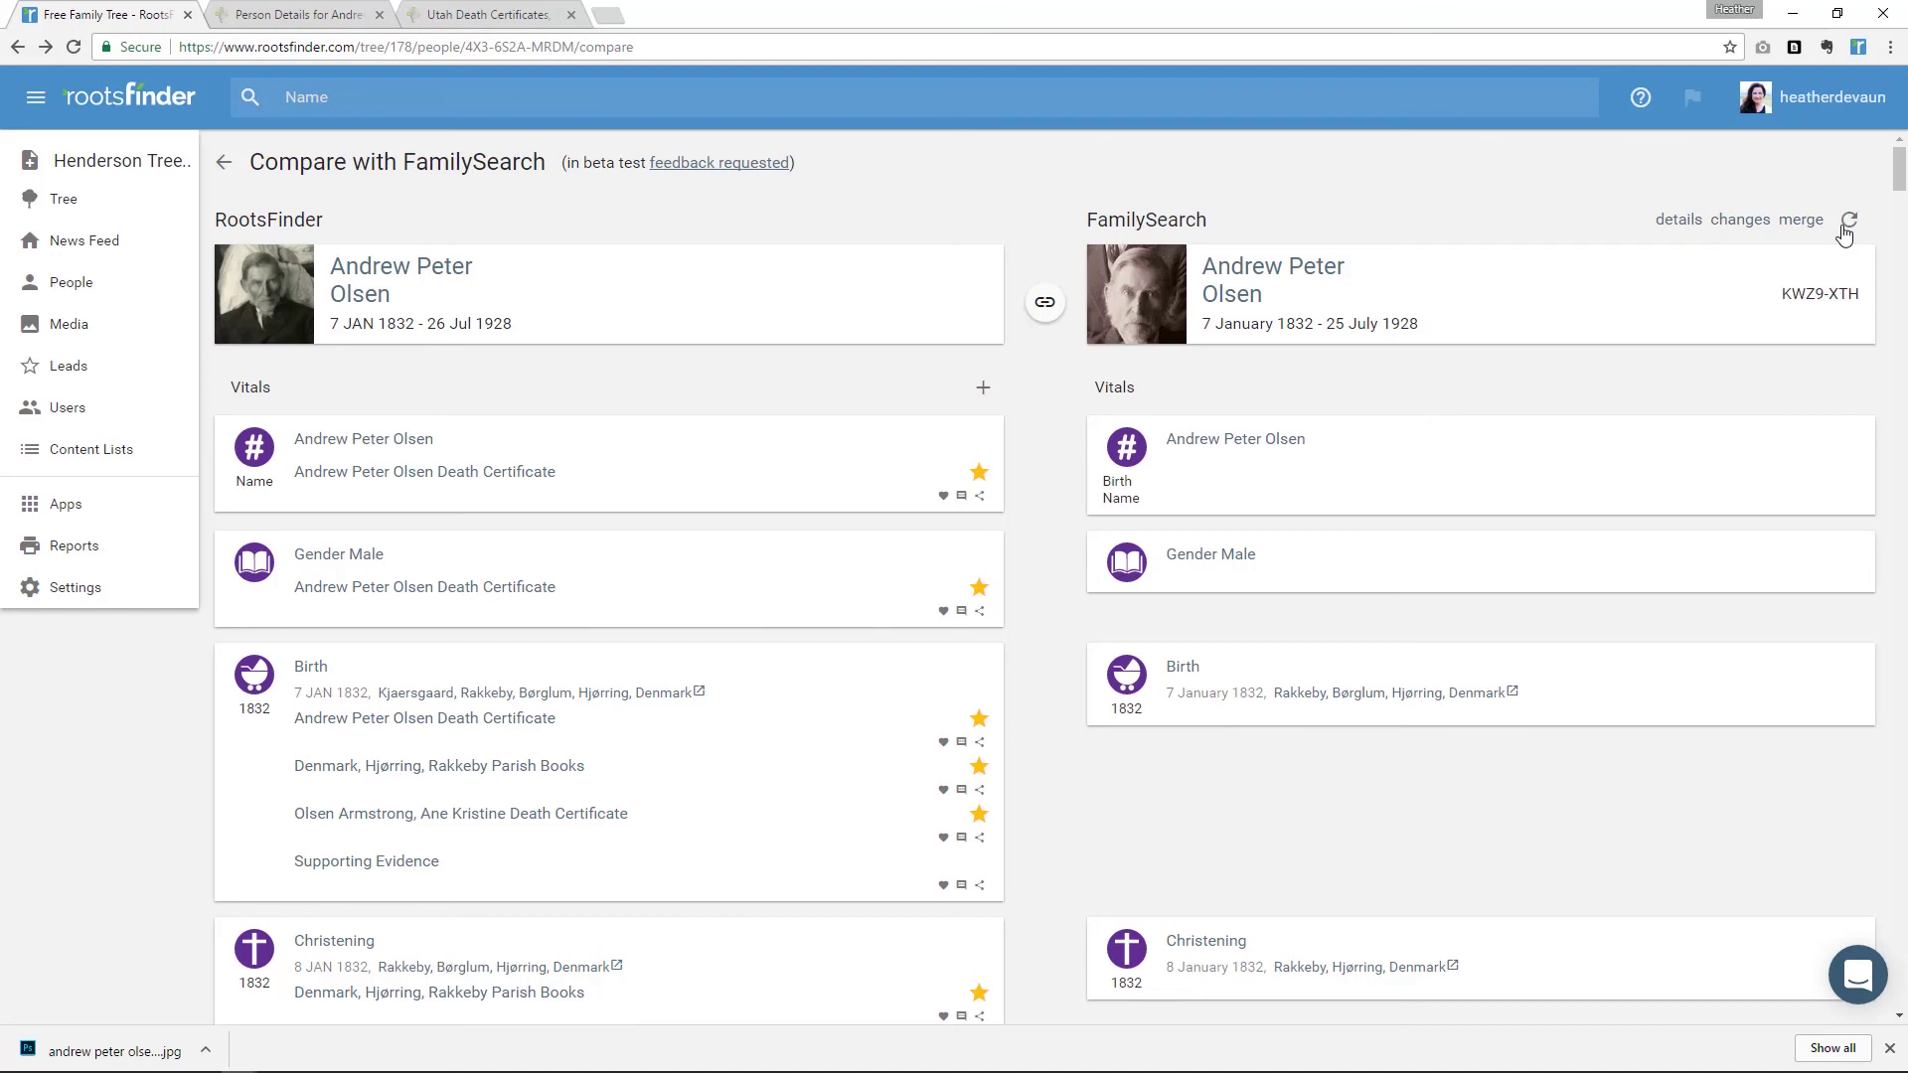
{"action": "right_click", "coordinate": [1681, 222]}
{"action": "left_click", "coordinate": [1708, 242]}
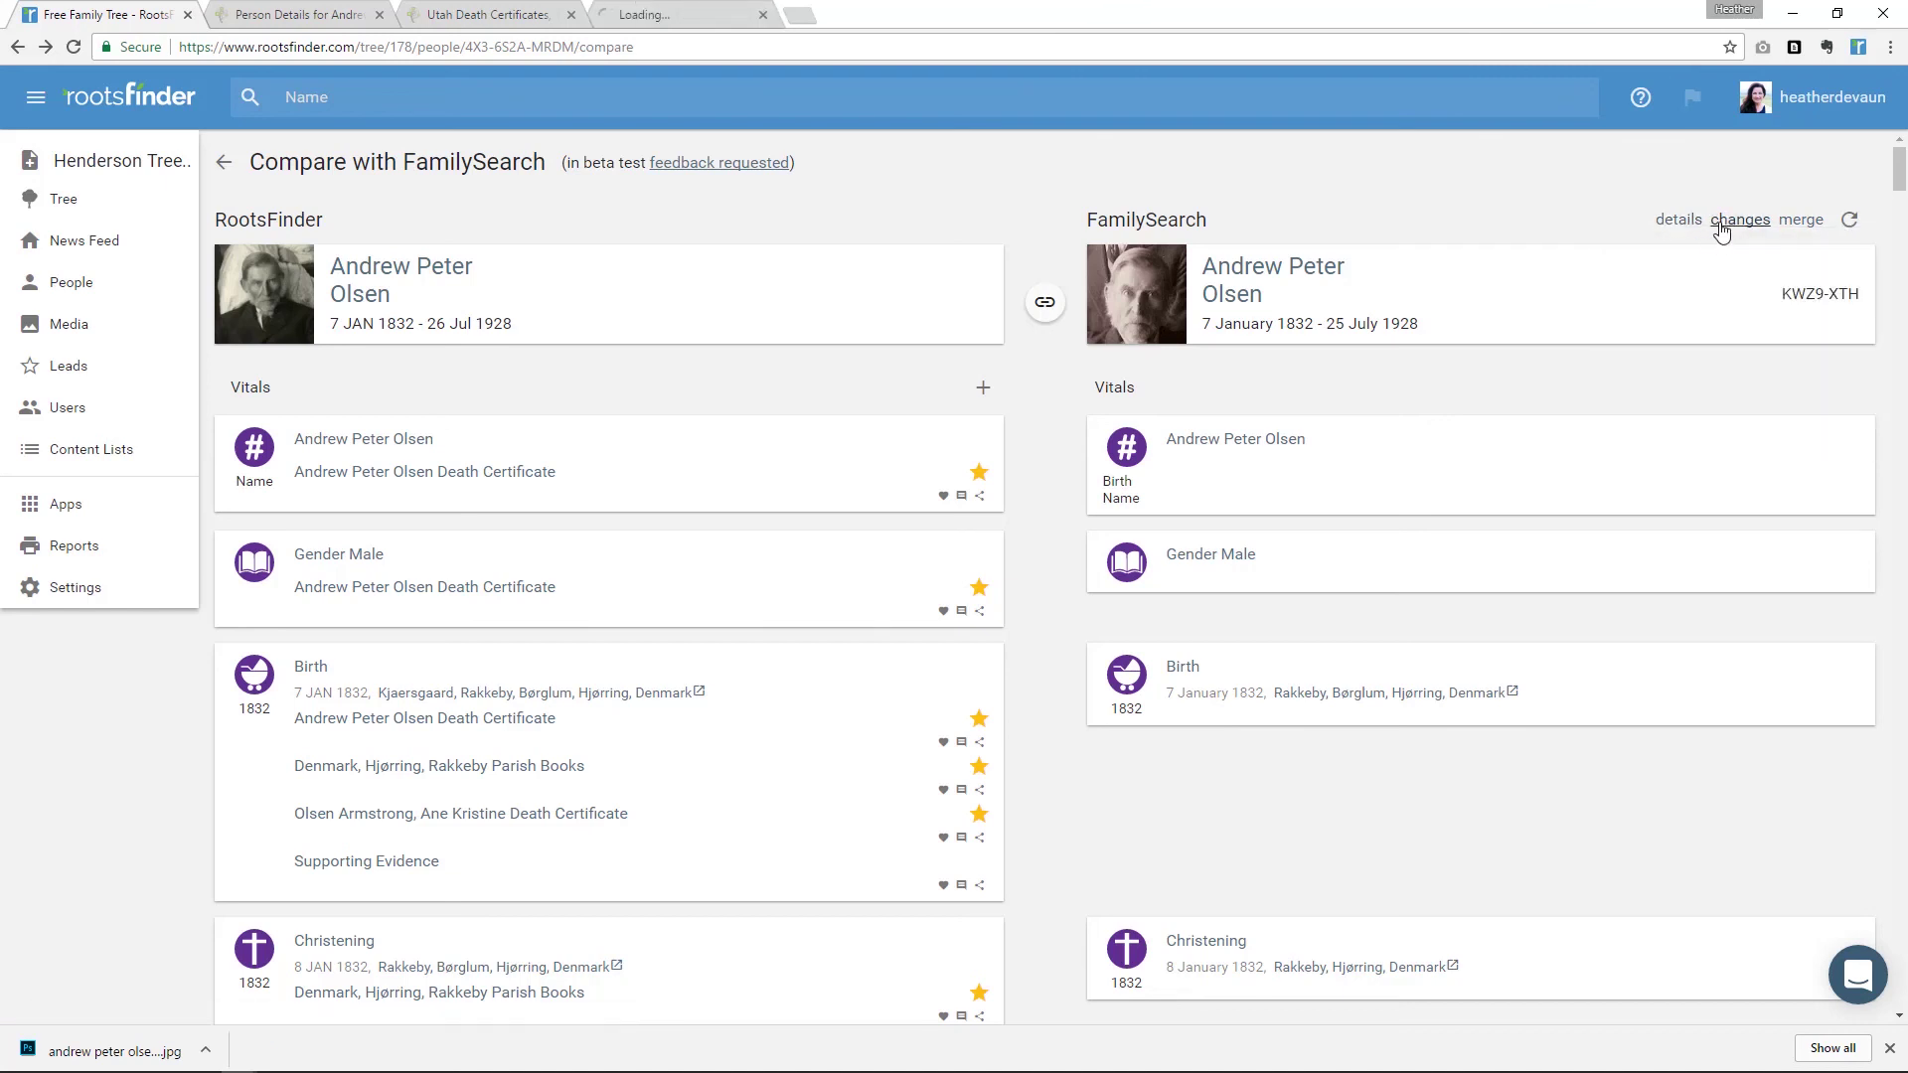
{"action": "right_click", "coordinate": [1739, 227]}
{"action": "left_click", "coordinate": [1779, 243]}
{"action": "right_click", "coordinate": [1797, 229]}
{"action": "left_click", "coordinate": [1804, 242]}
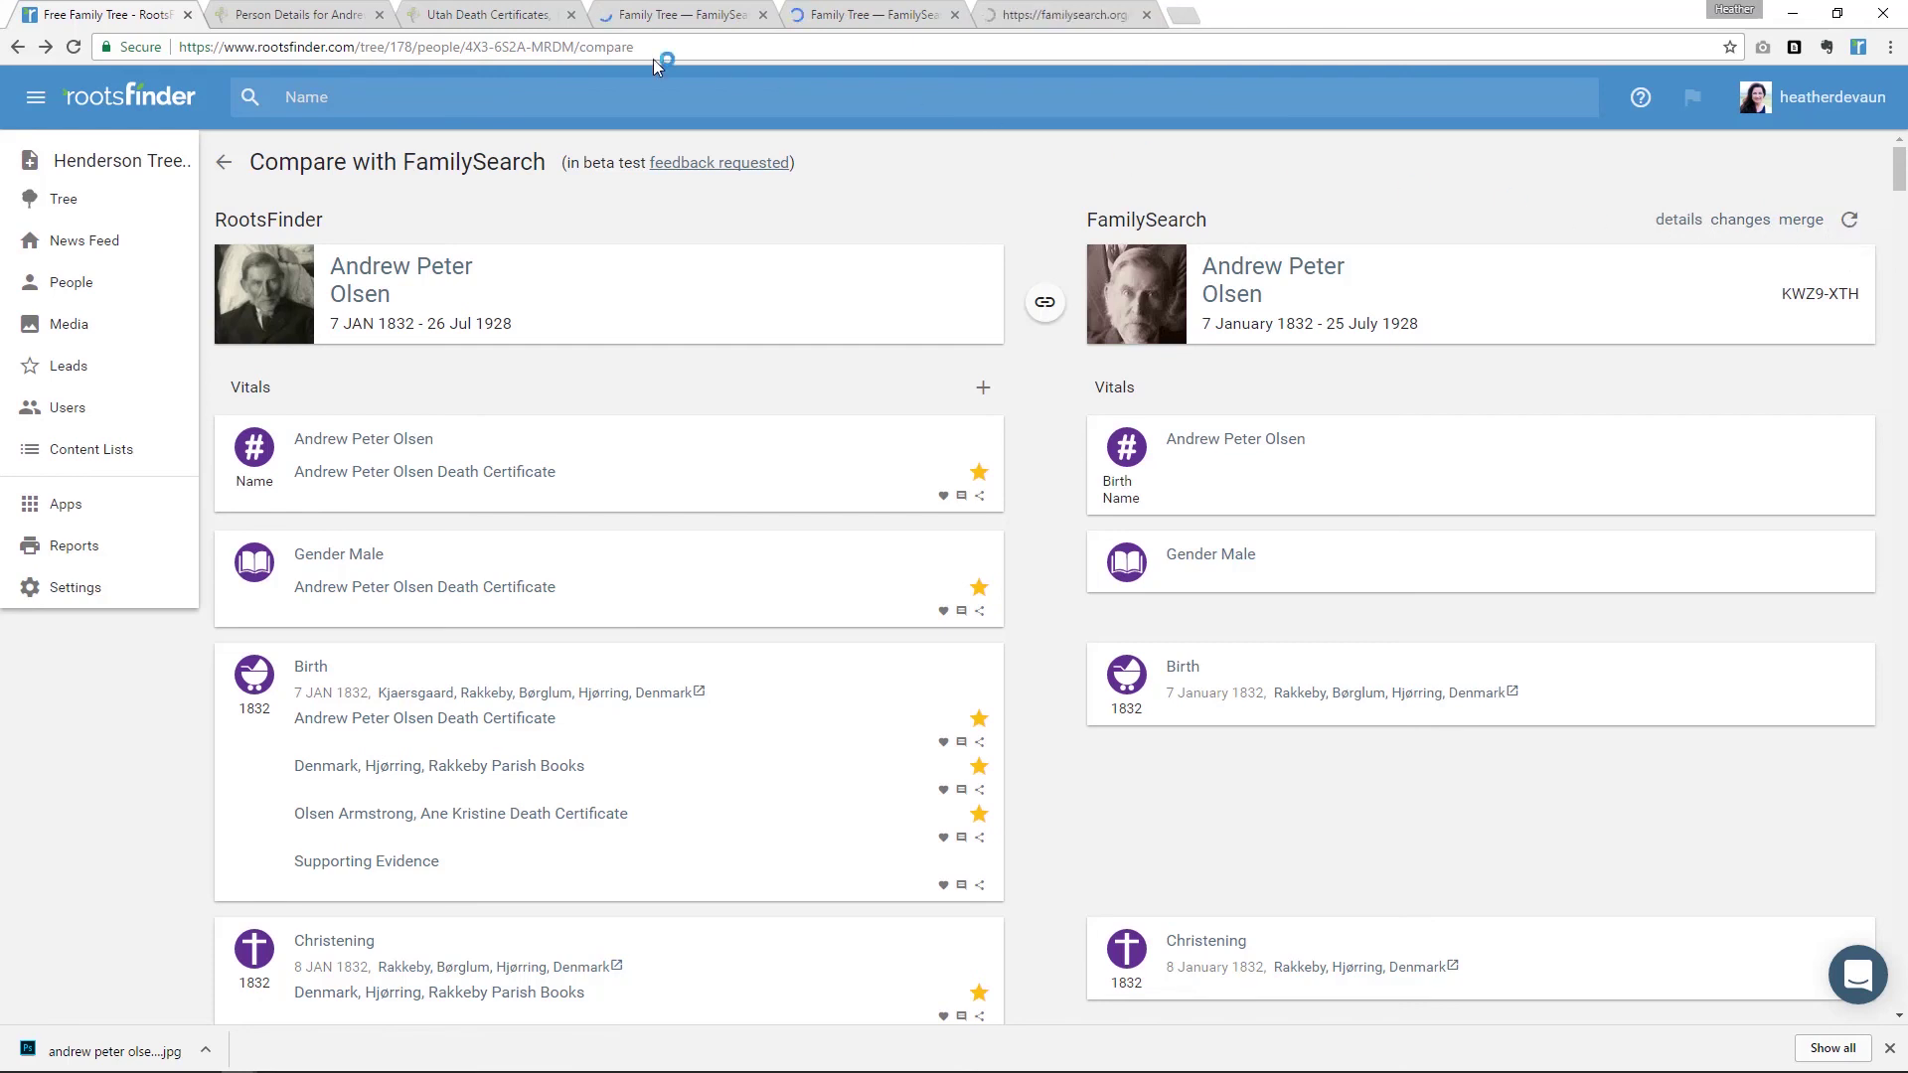
- Review the FamilySearch details and change history tabs, then return to the RootsFinder comparison
{"action": "left_click", "coordinate": [658, 13]}
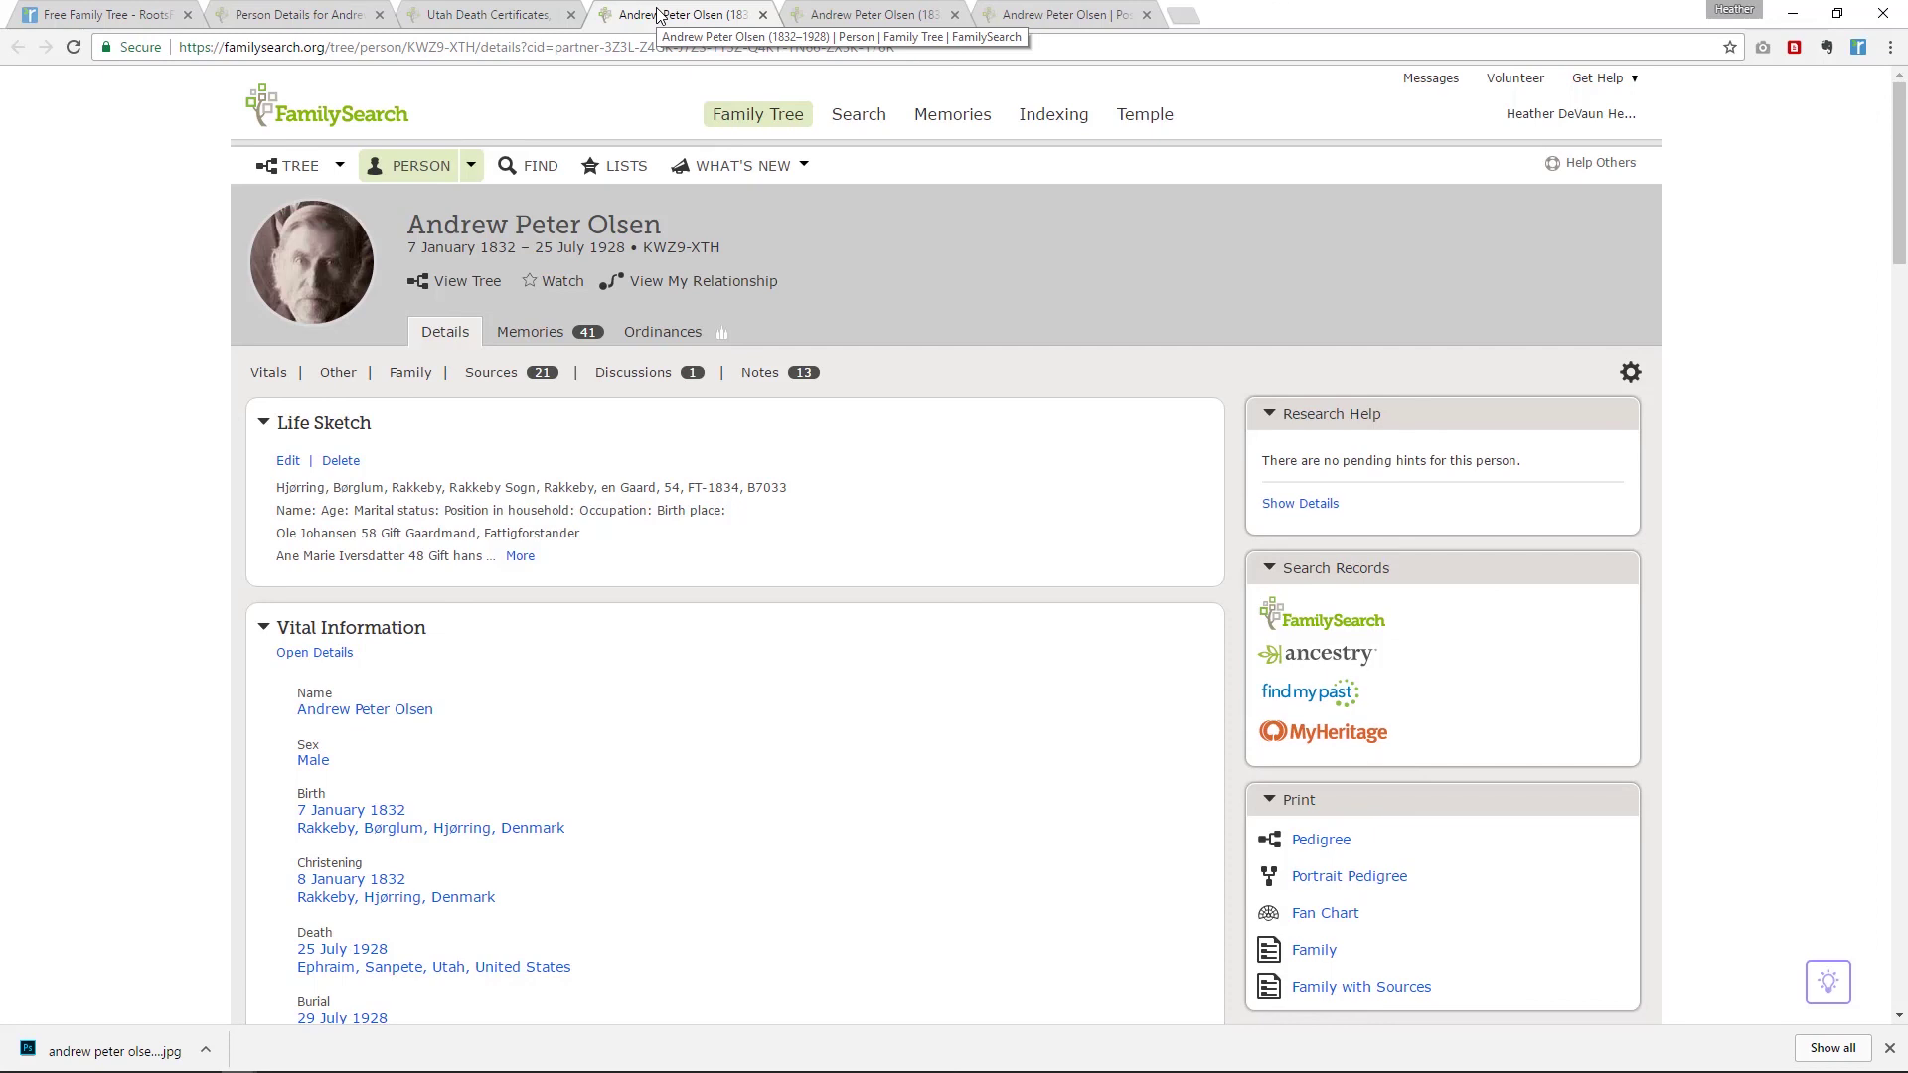
{"action": "left_click", "coordinate": [843, 16]}
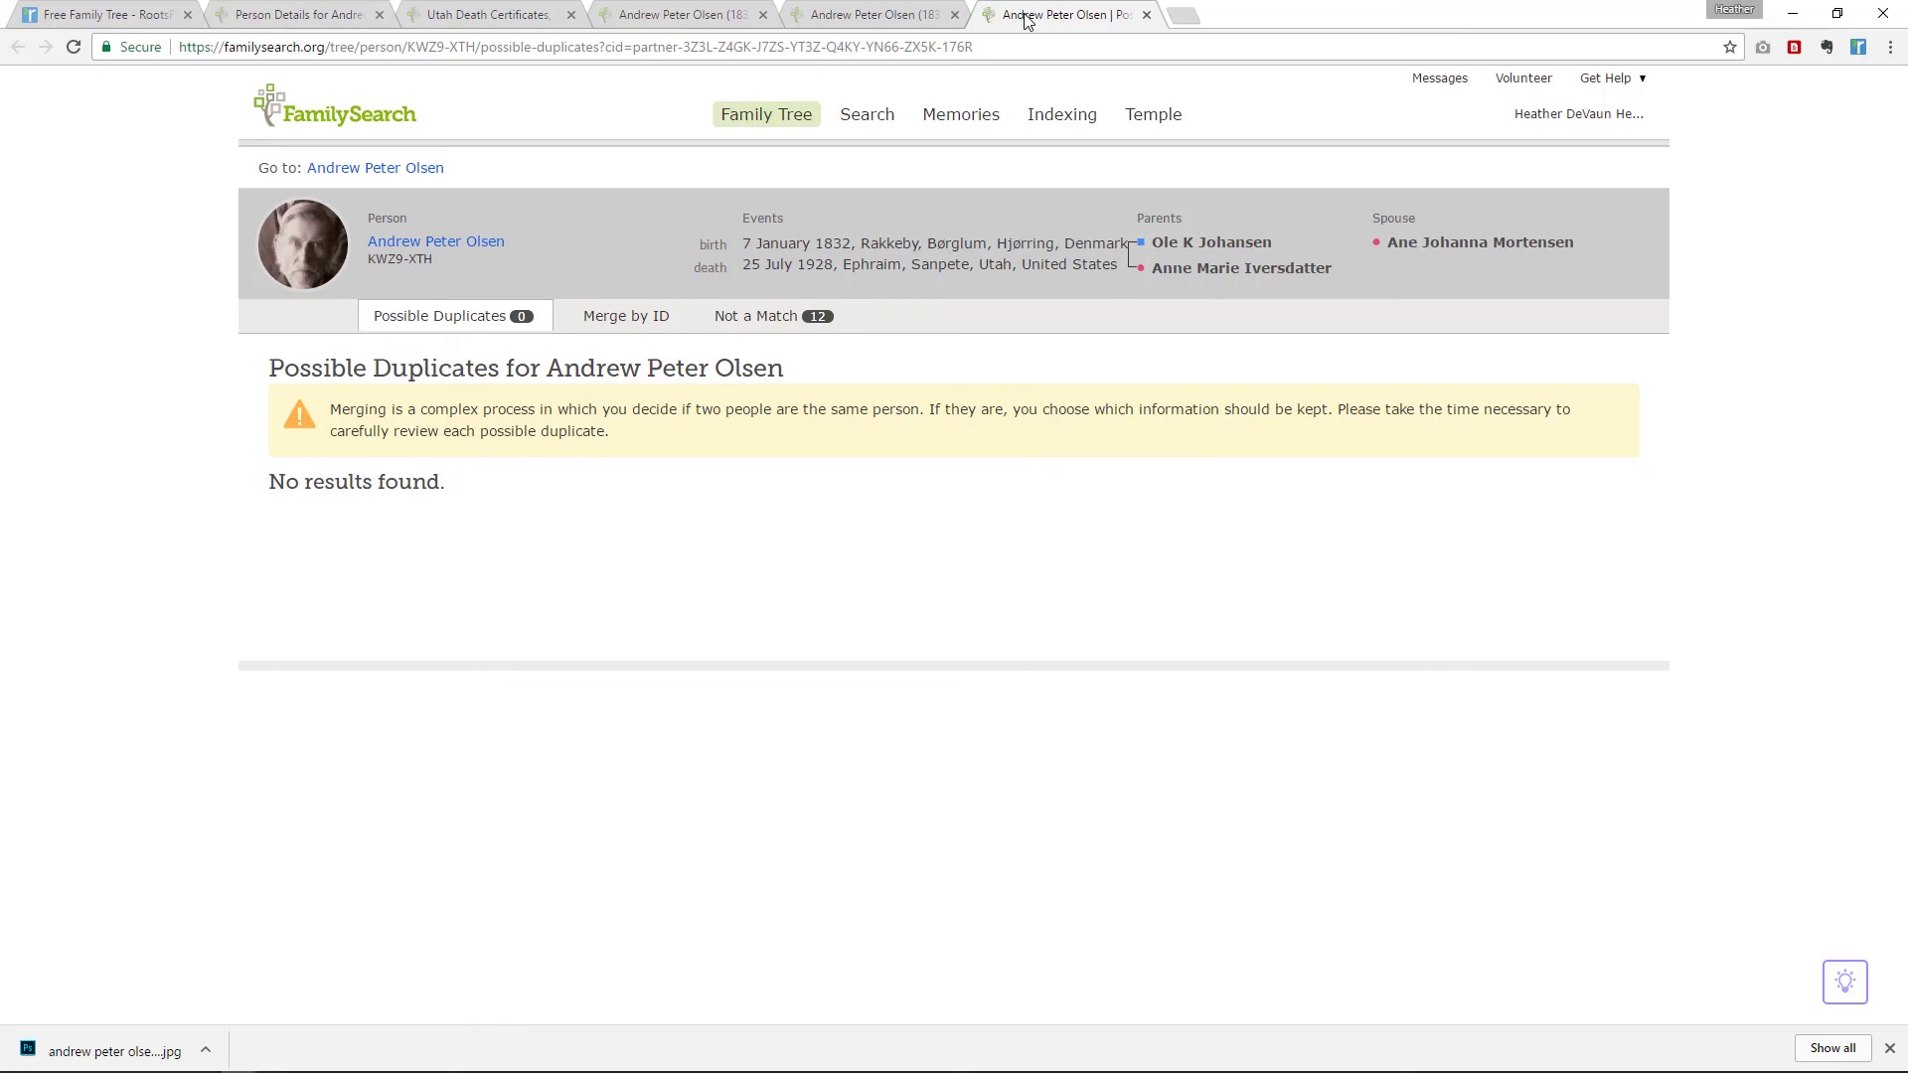
{"action": "left_click", "coordinate": [132, 16]}
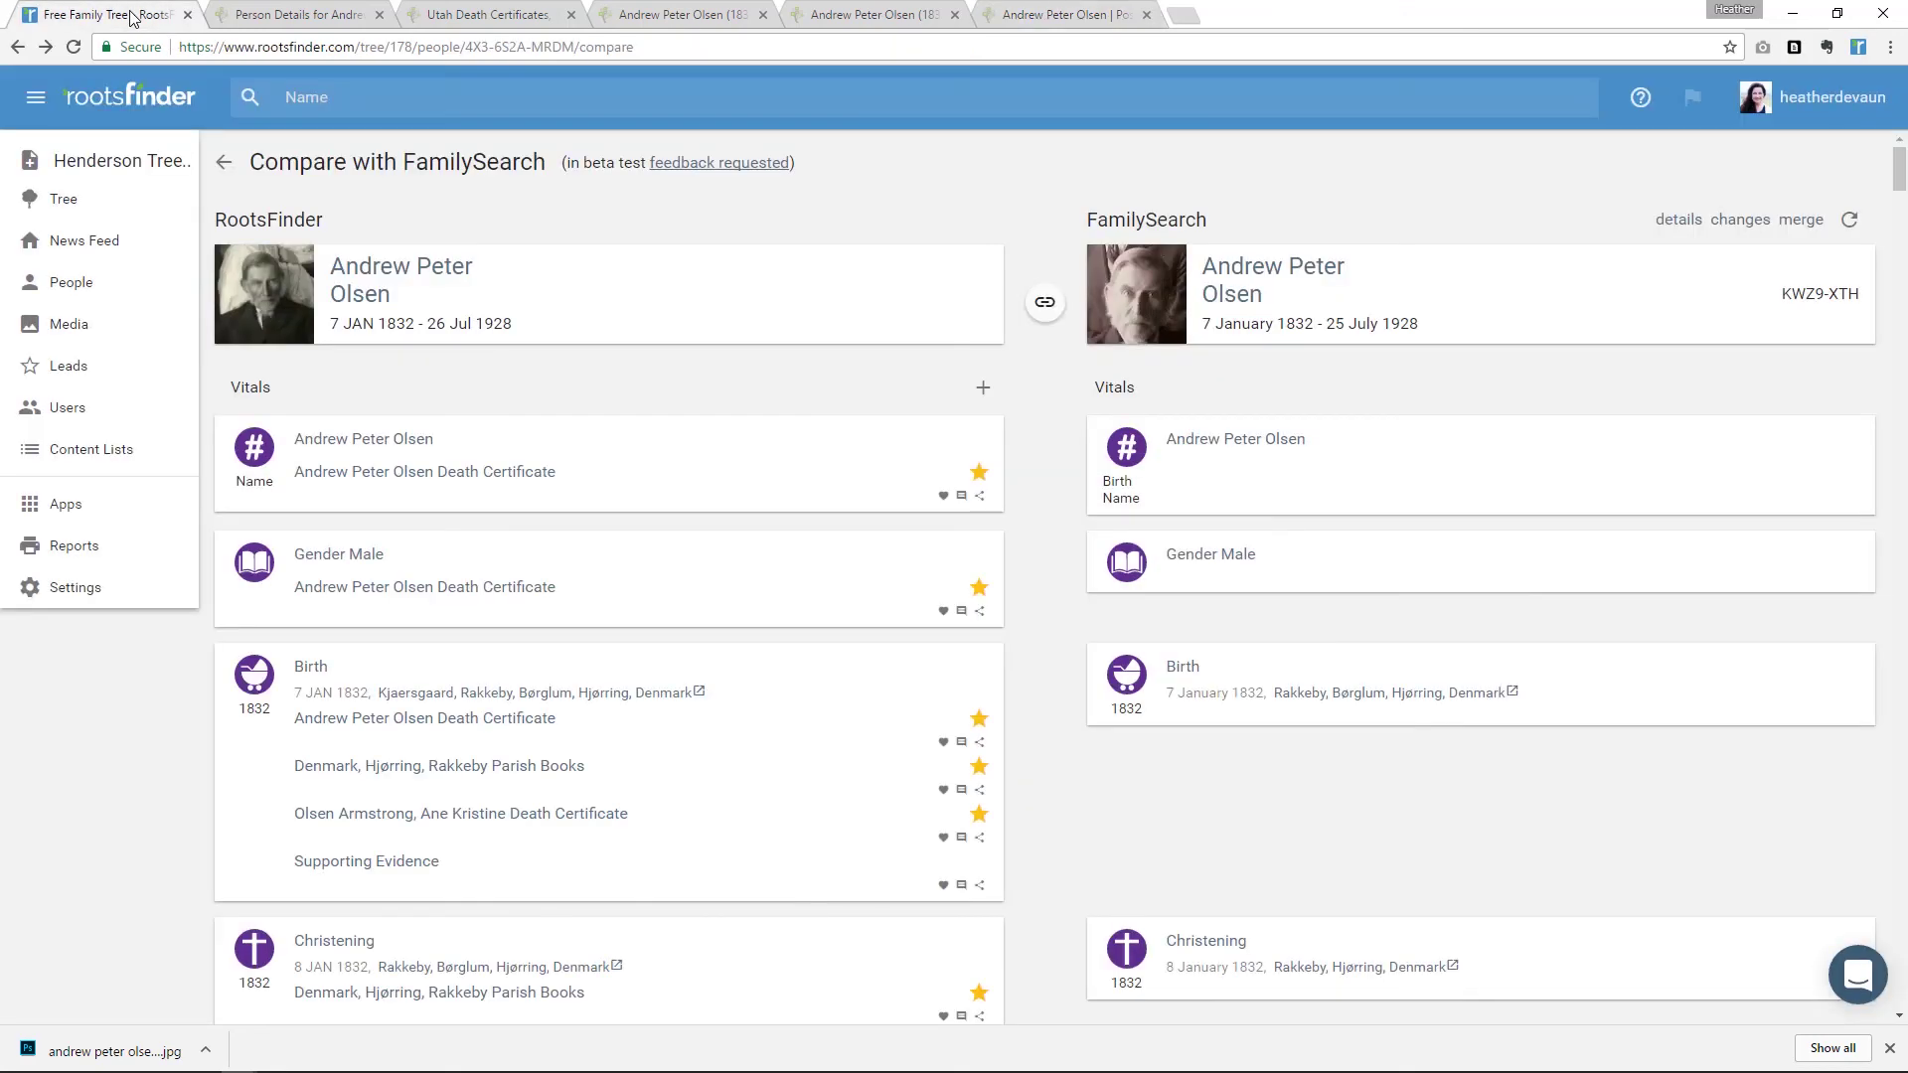
{"action": "left_click", "coordinate": [227, 166]}
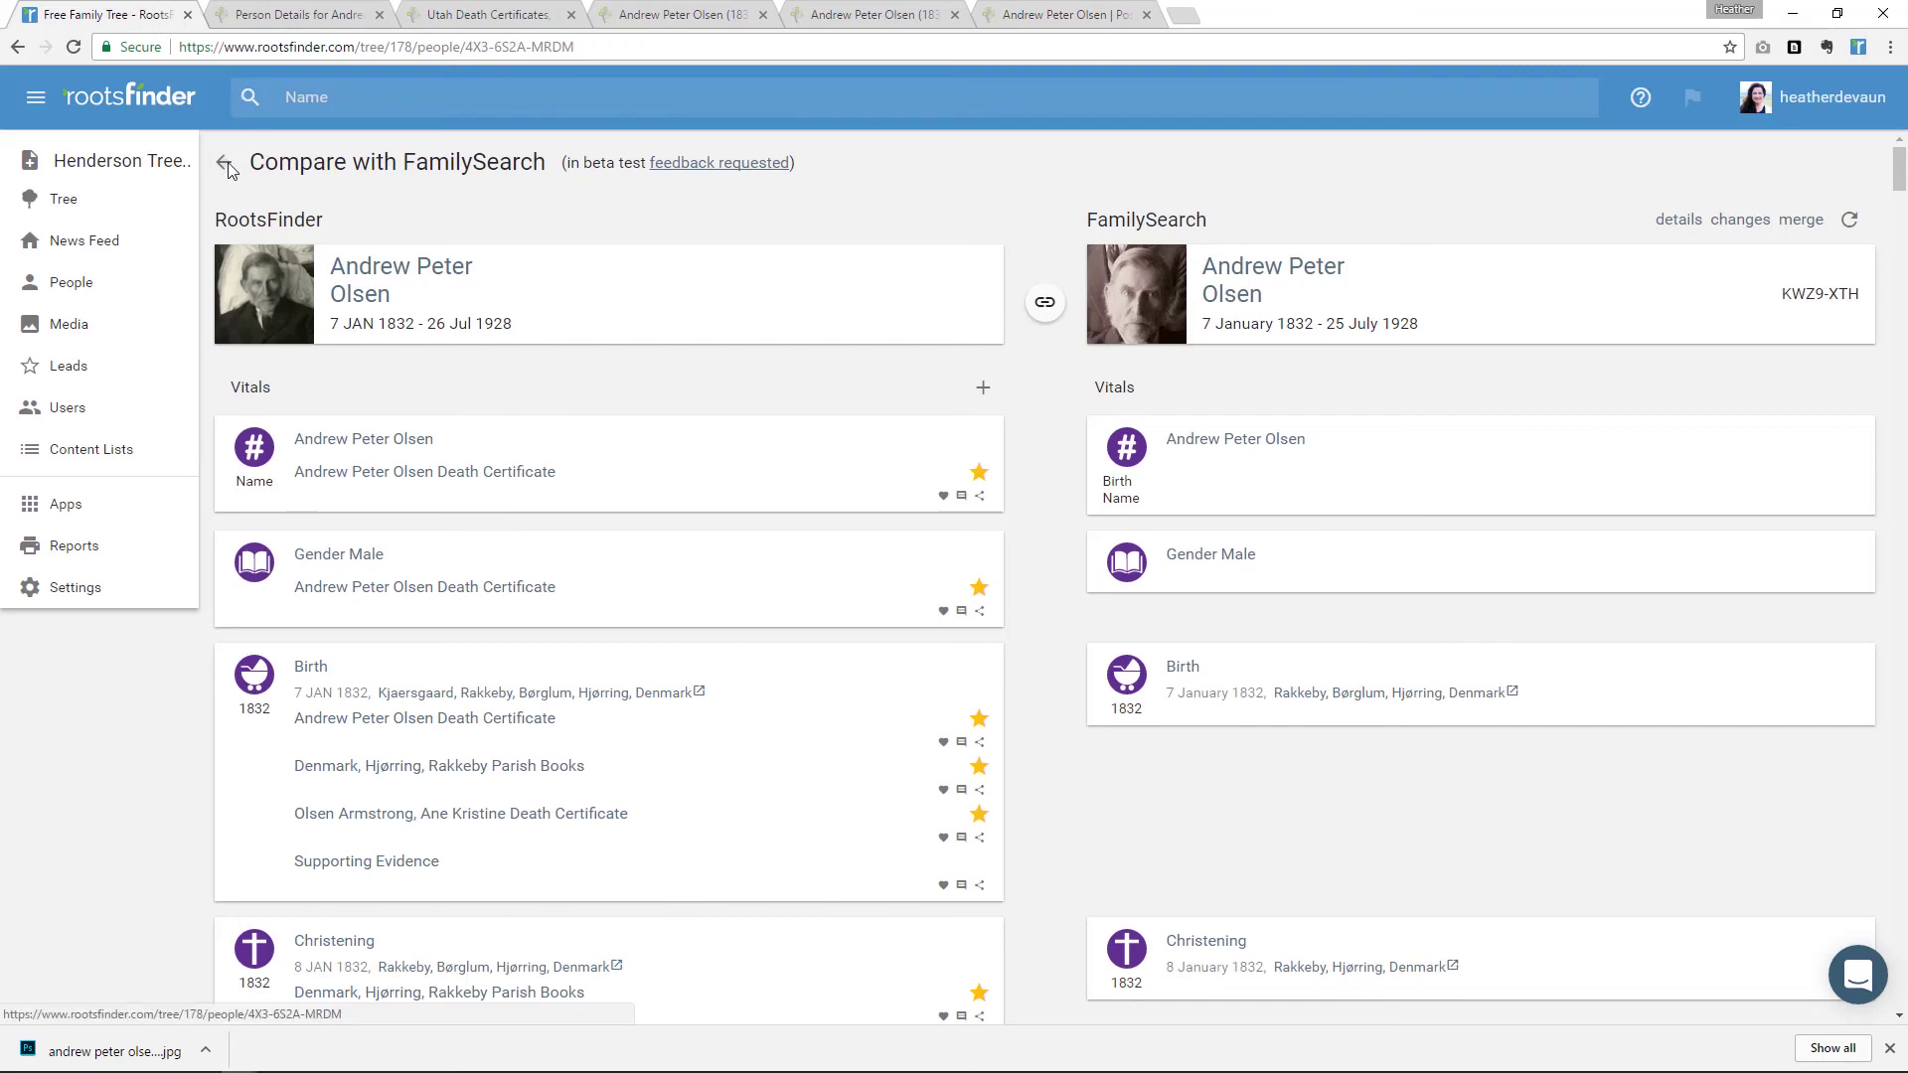